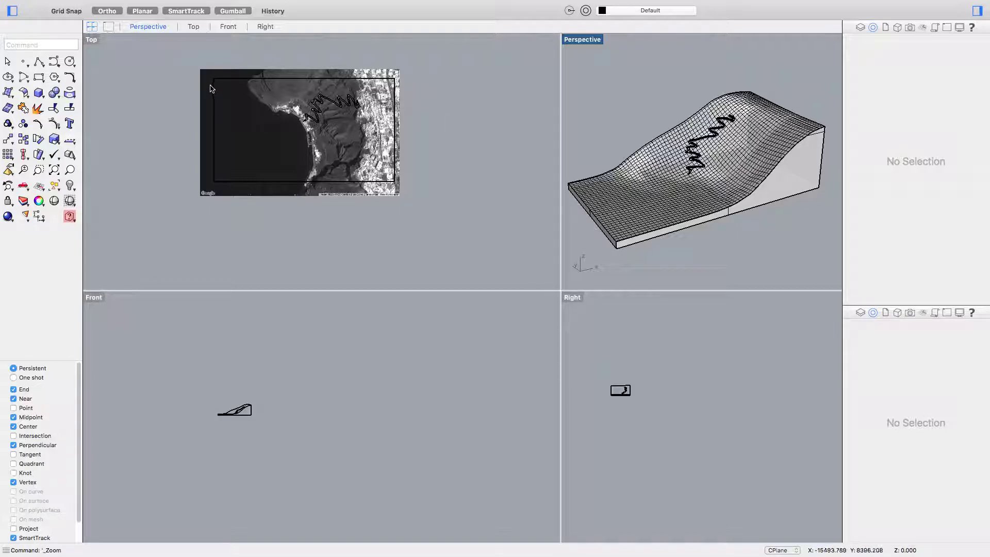
- Orbit the terrain, zoom Top onto the road curve, and window-select image, terrain and road
right_drag(770, 209, 732, 207)
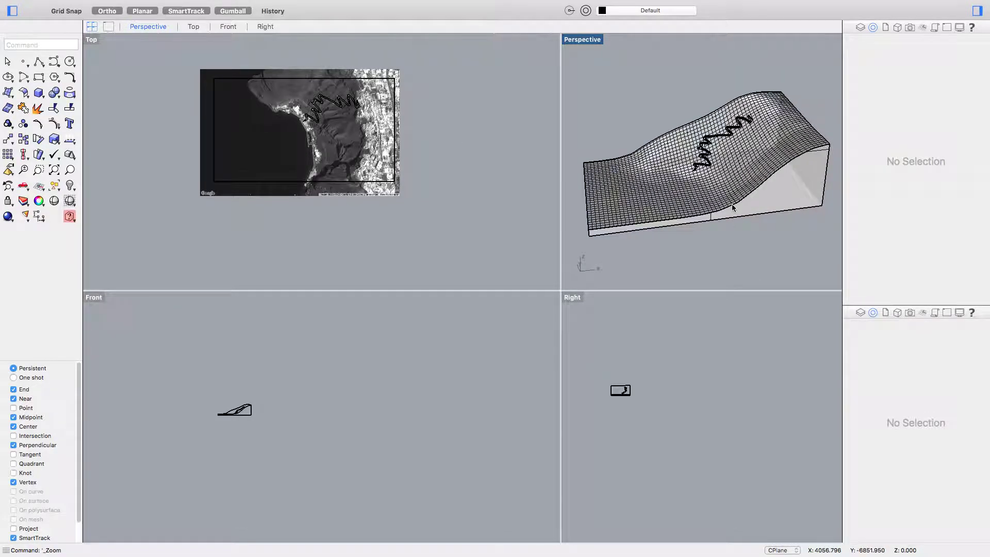
scroll(325, 106, up, 5)
scroll(345, 104, up, 5)
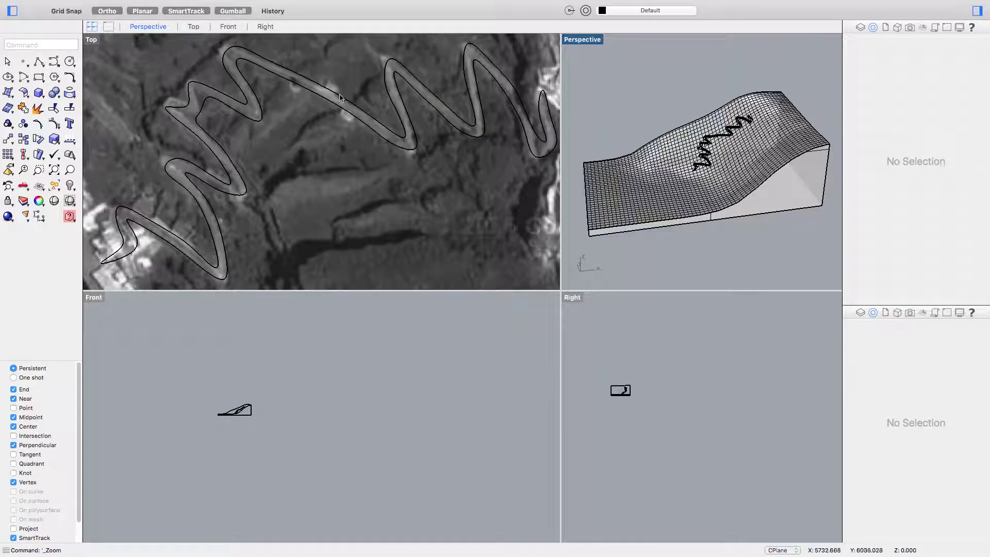
scroll(345, 104, down, 3)
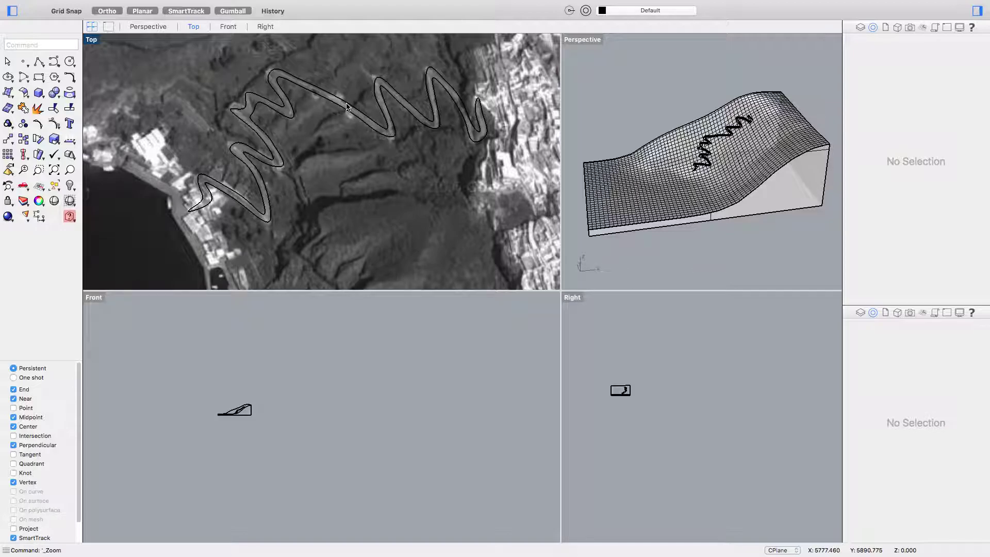
mouse_move(879, 487)
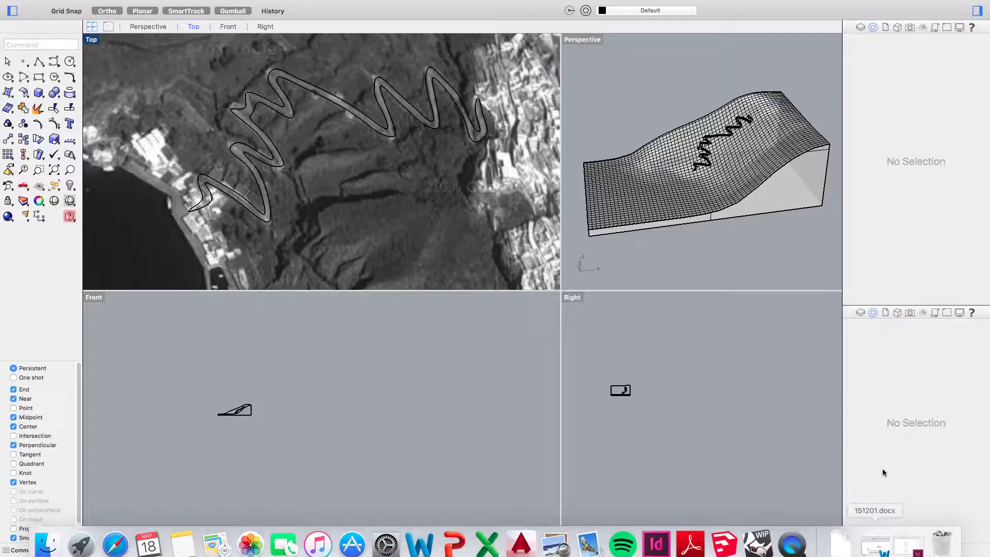
scroll(743, 188, up, 3)
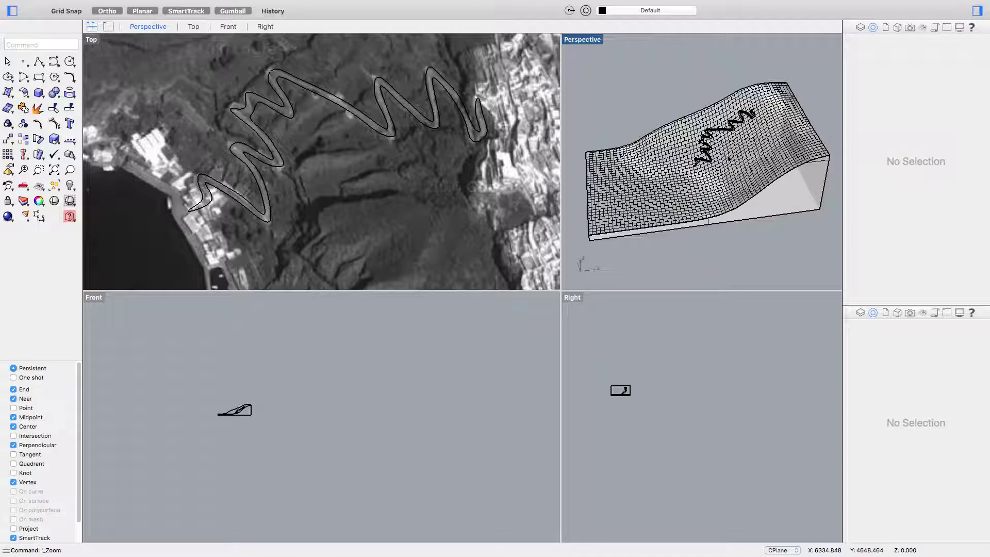
right_drag(778, 178, 773, 155)
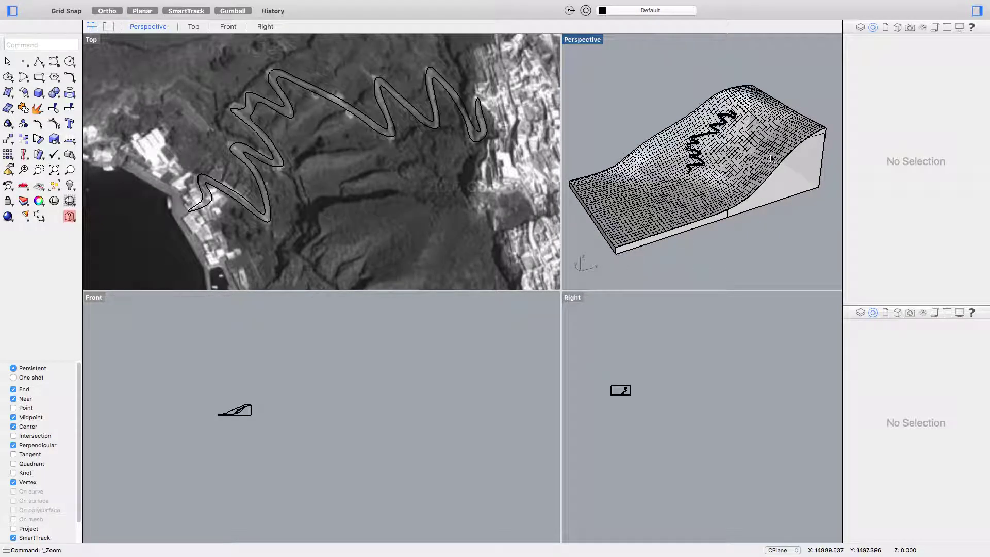
drag(791, 240, 674, 88)
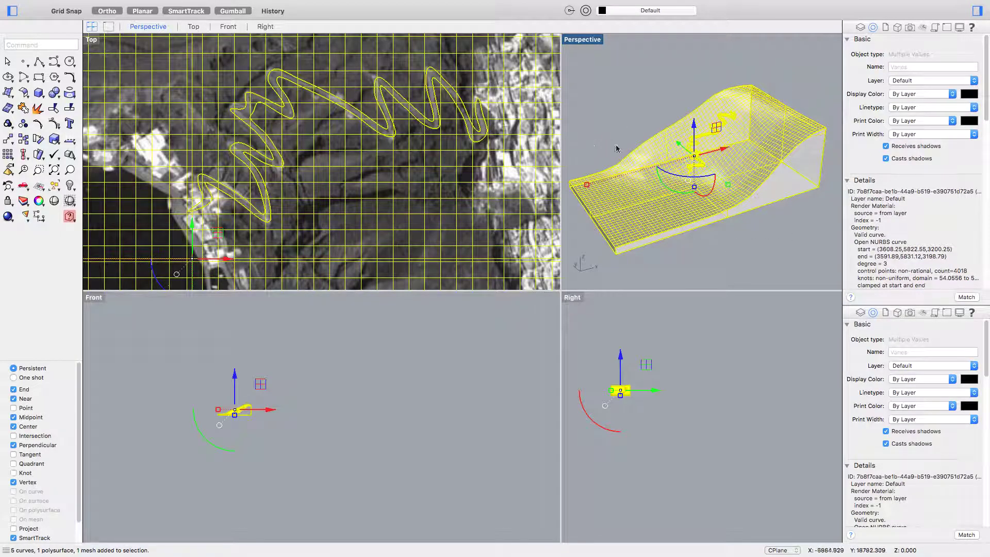
- Contour the selected terrain and road vertically at 1000-unit spacing
scroll(321, 118, down, 8)
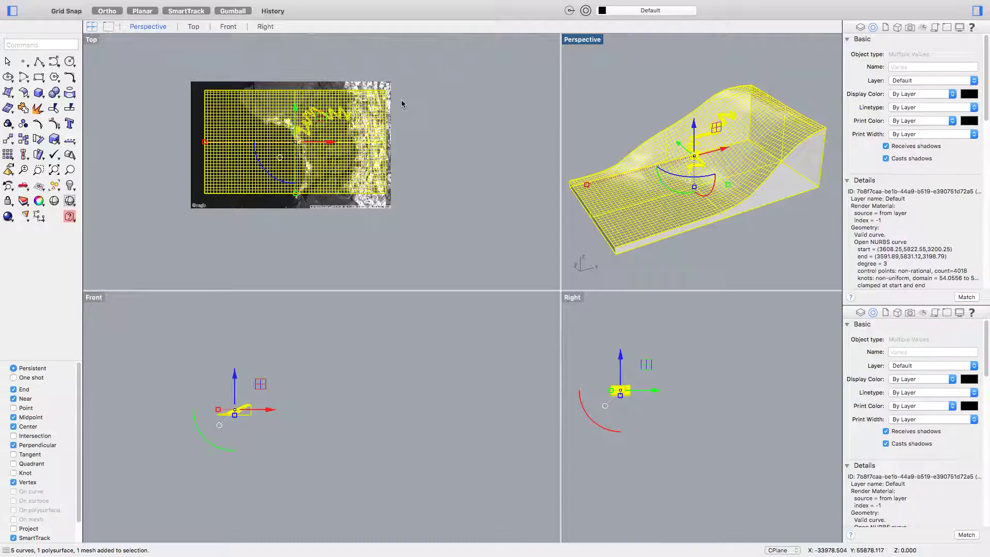
text(contour)
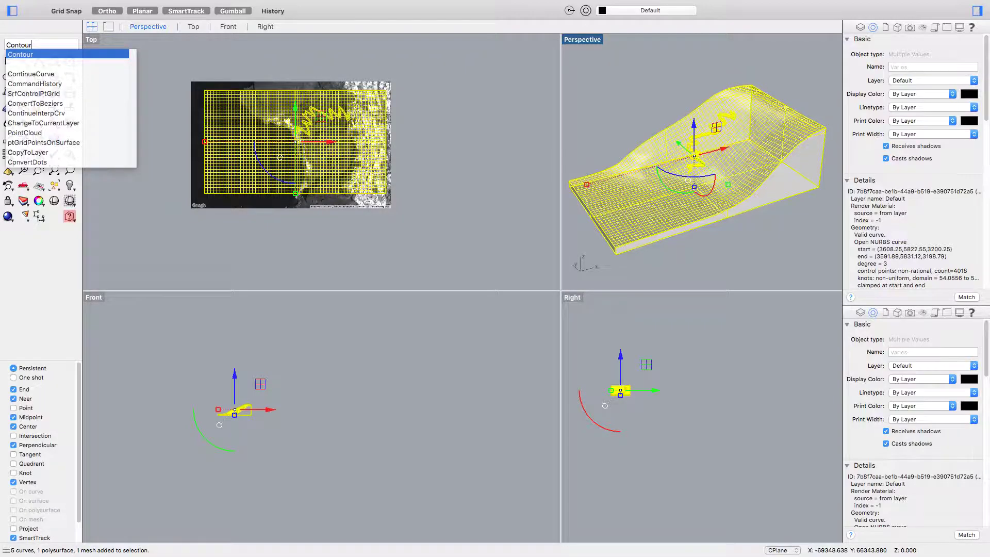
key(Return)
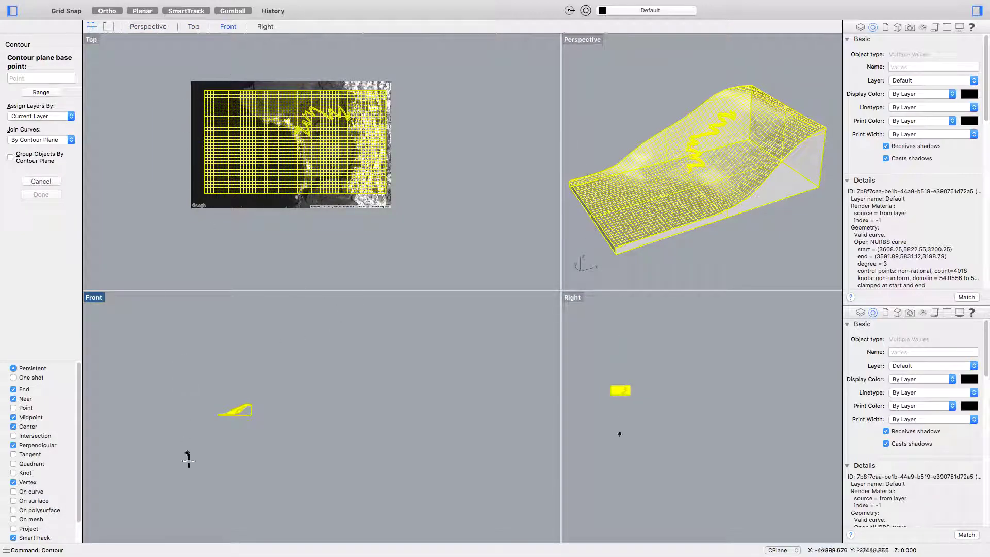
click(185, 438)
click(186, 368)
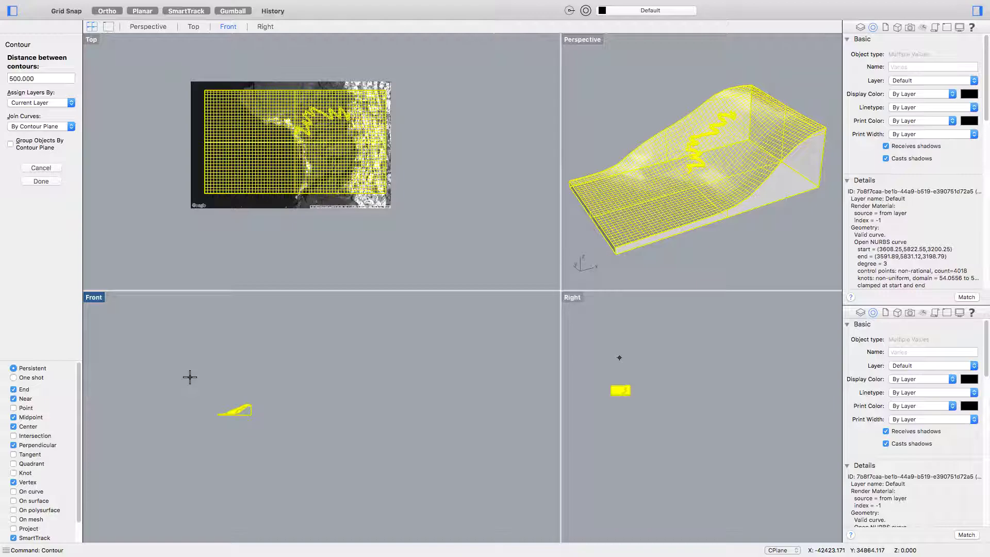
text(1000)
key(Return)
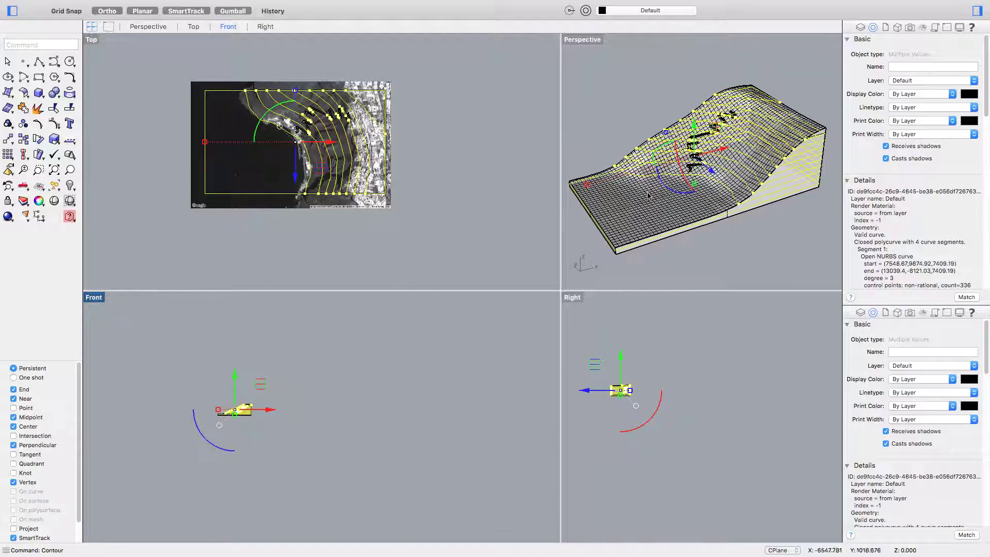
- Orbit the perspective to check the contours and pan the Top view to empty space
right_drag(670, 197, 653, 208)
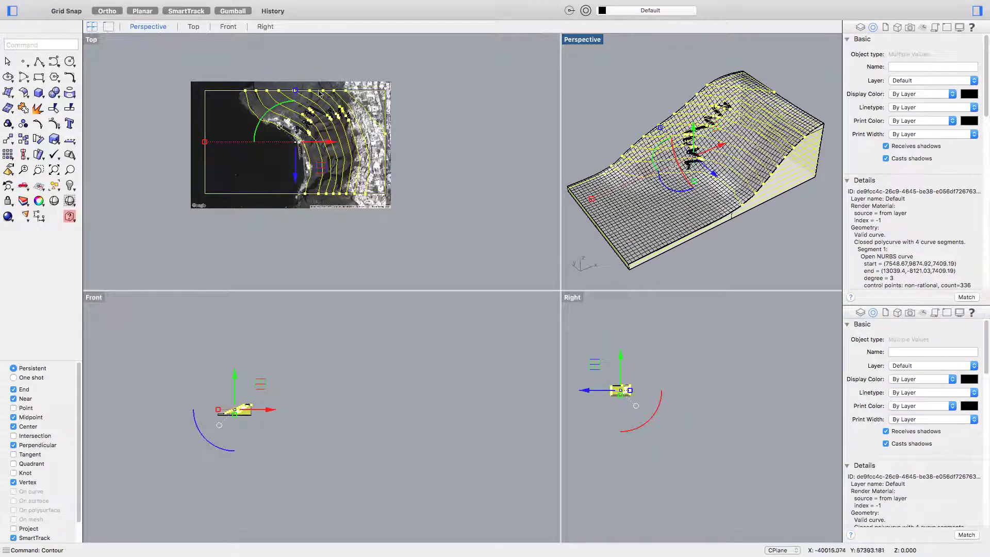
right_drag(724, 131, 580, 261)
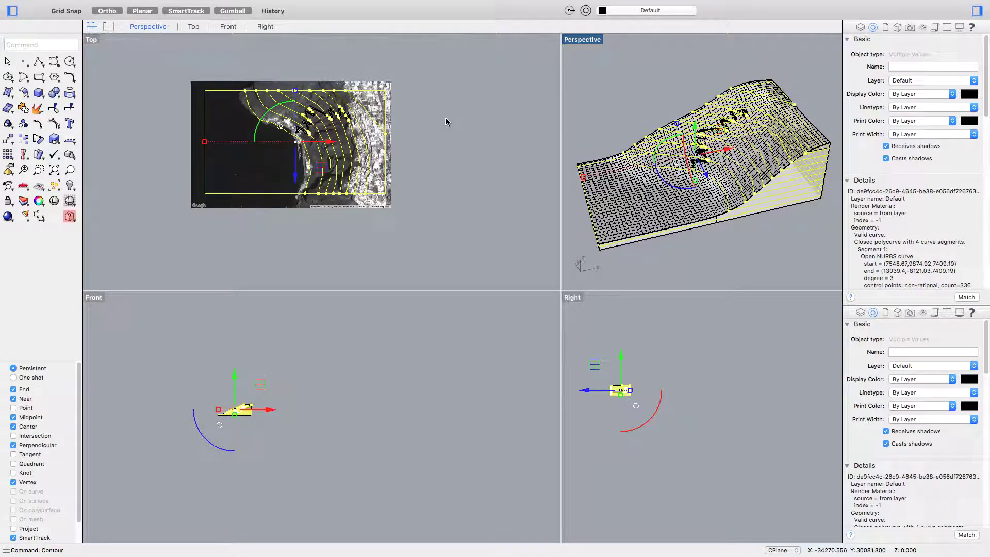
scroll(341, 131, down, 3)
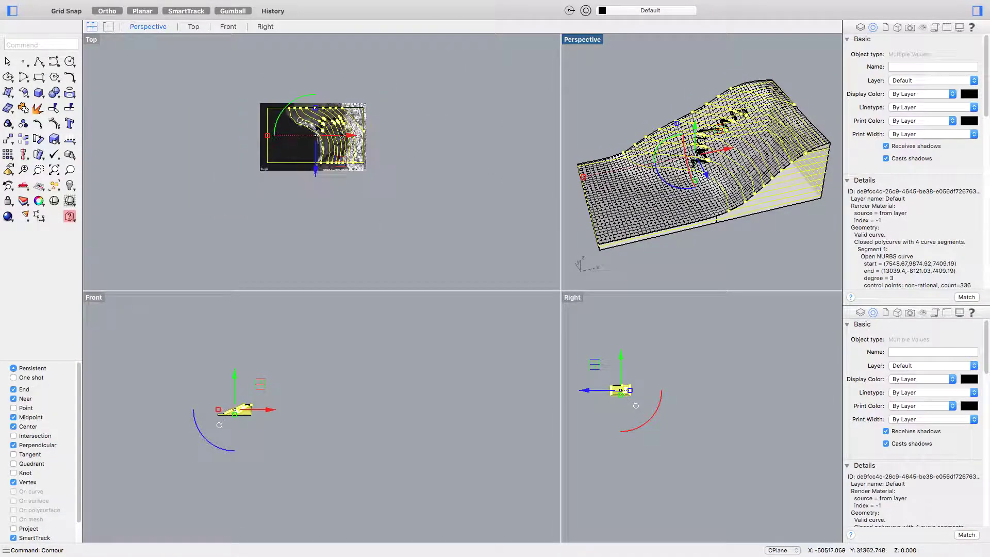
right_drag(340, 132, 283, 135)
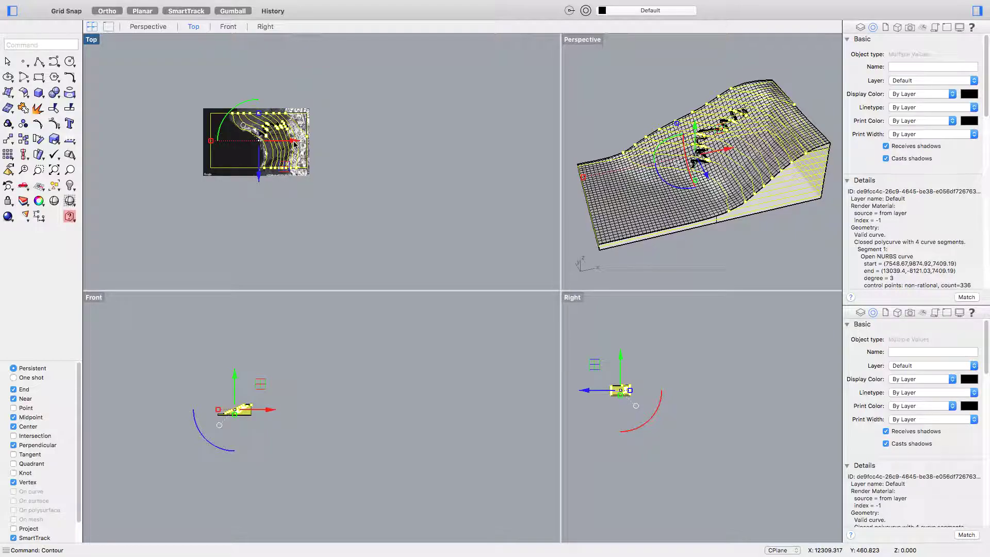
- Move the contours 100000 units along X with the gumball
click(294, 142)
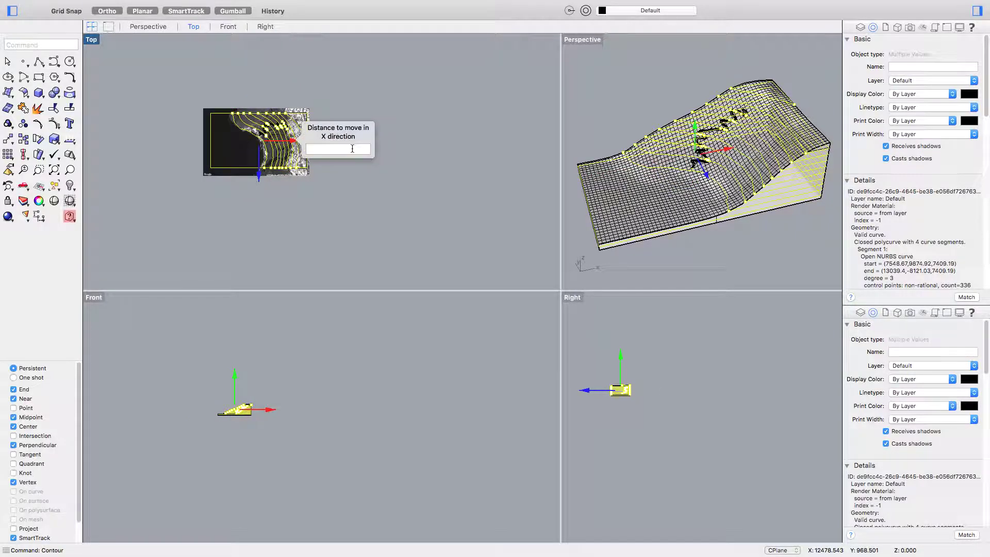
text(100000)
key(Return)
right_drag(387, 144, 294, 150)
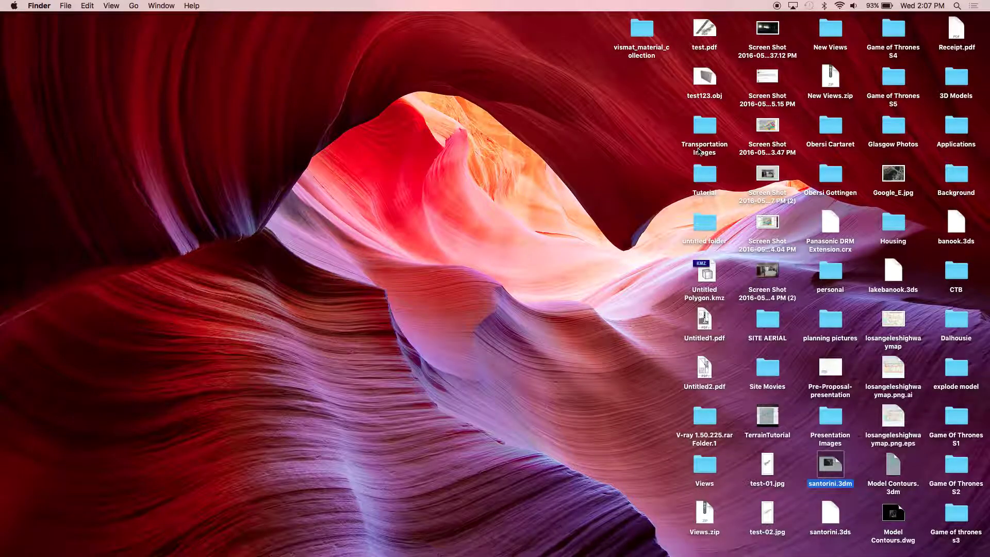
- Launch RhinoWIP through Spotlight search
key(F4)
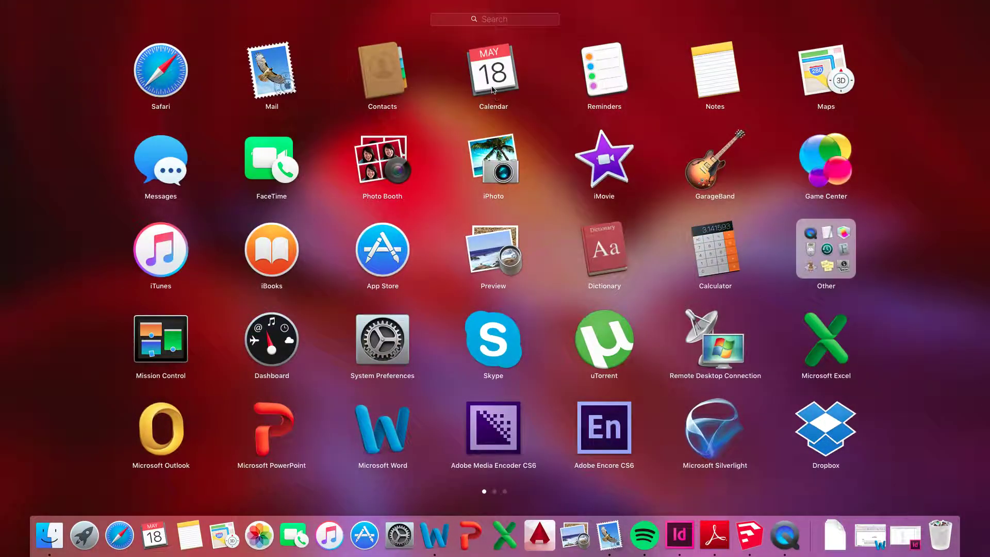
key(Escape)
key(F3)
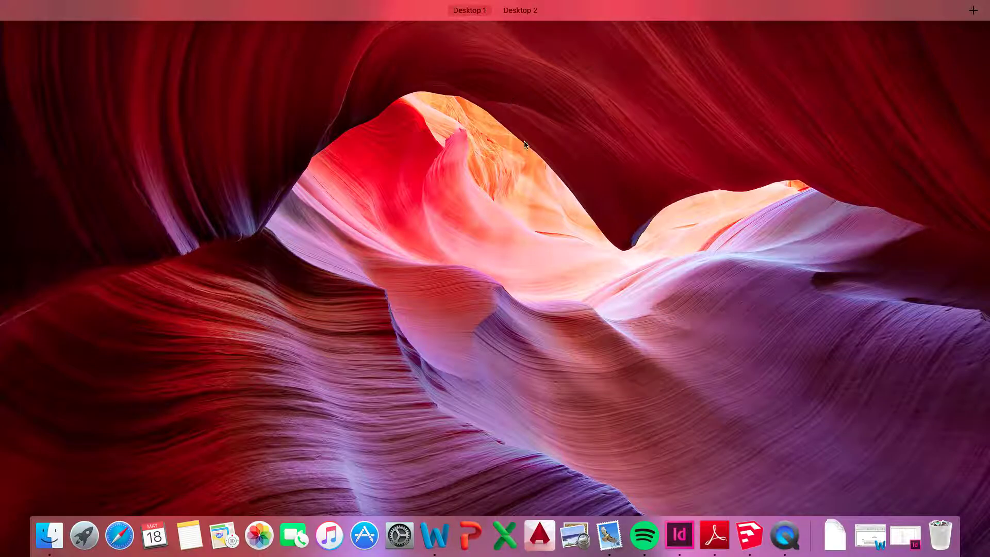
key(Escape)
key(super+space)
text(launchpad)
key(Escape)
text(rhinow)
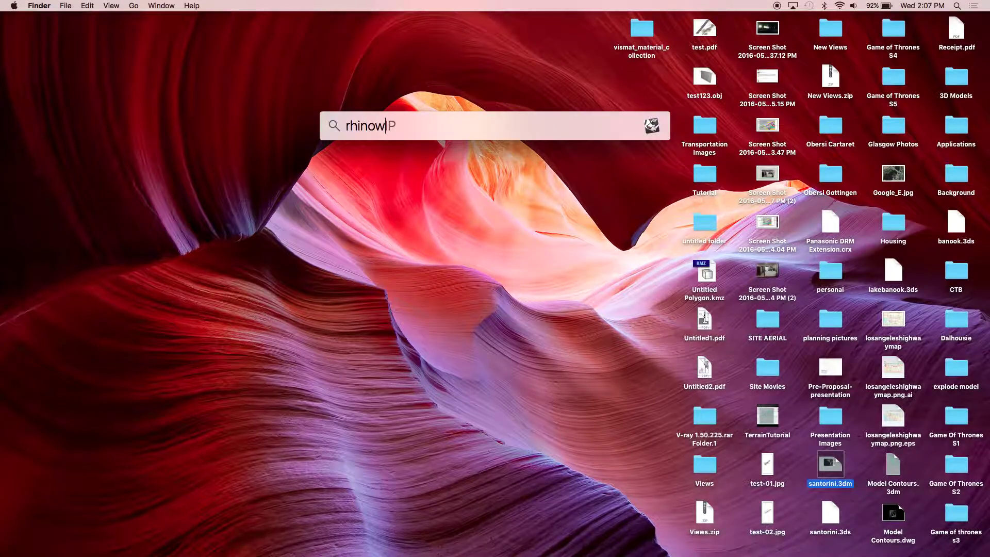
key(Return)
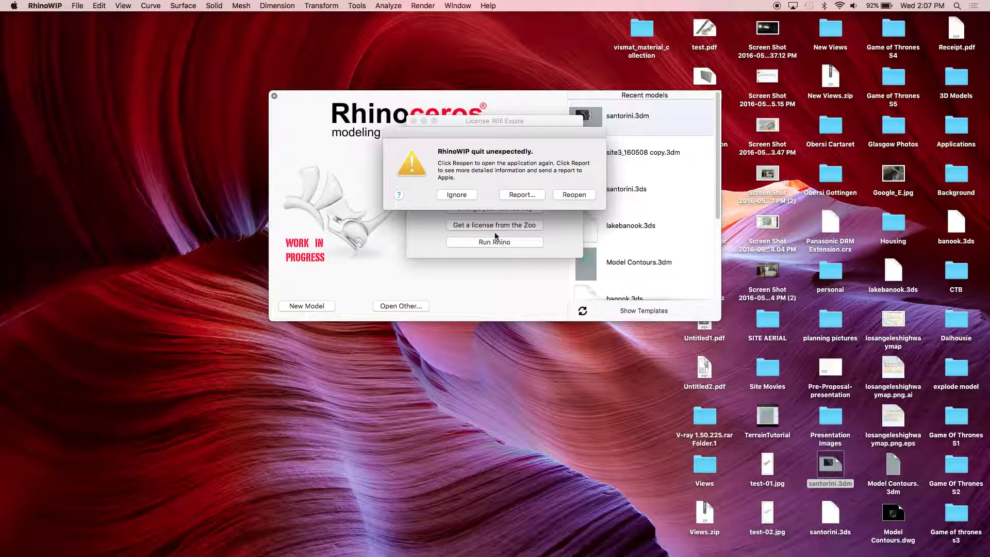
- Reopen Rhino after the crash, dismiss the crash report, and open santorini.3dm from recent models
click(574, 196)
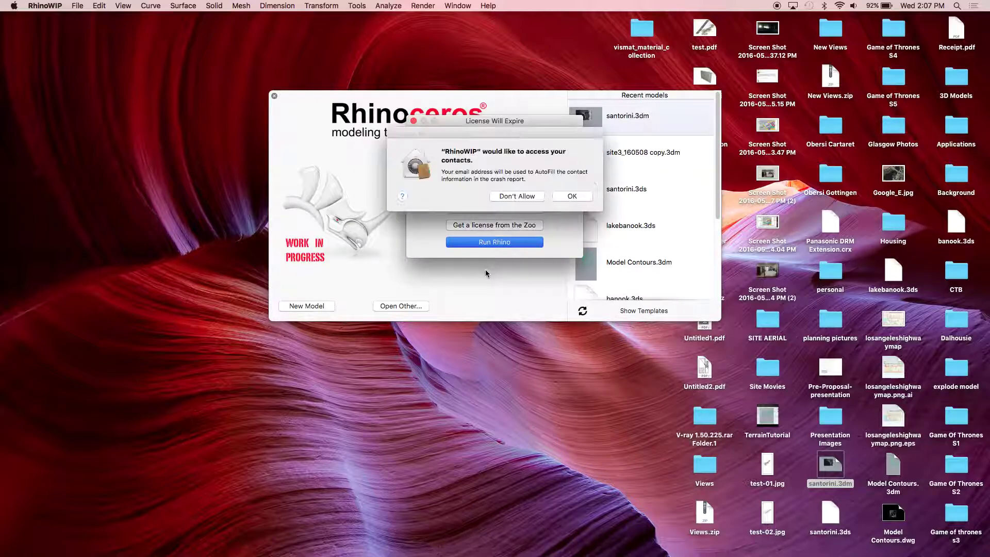
click(571, 196)
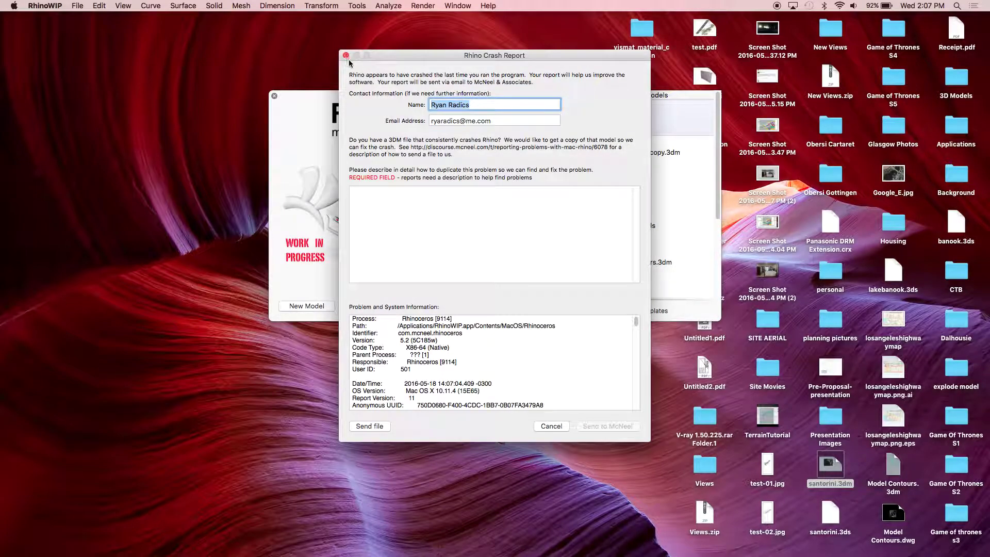
click(346, 55)
click(602, 123)
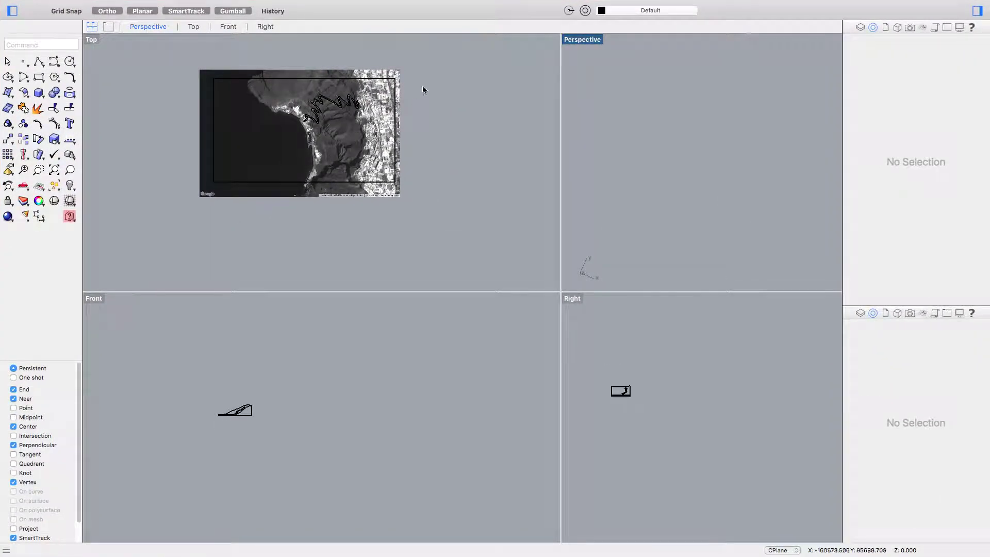
- Select the model in Top and contour it vertically from the Right view at 0.500 spacing
click(427, 62)
drag(170, 223, 171, 221)
text(contour)
key(Return)
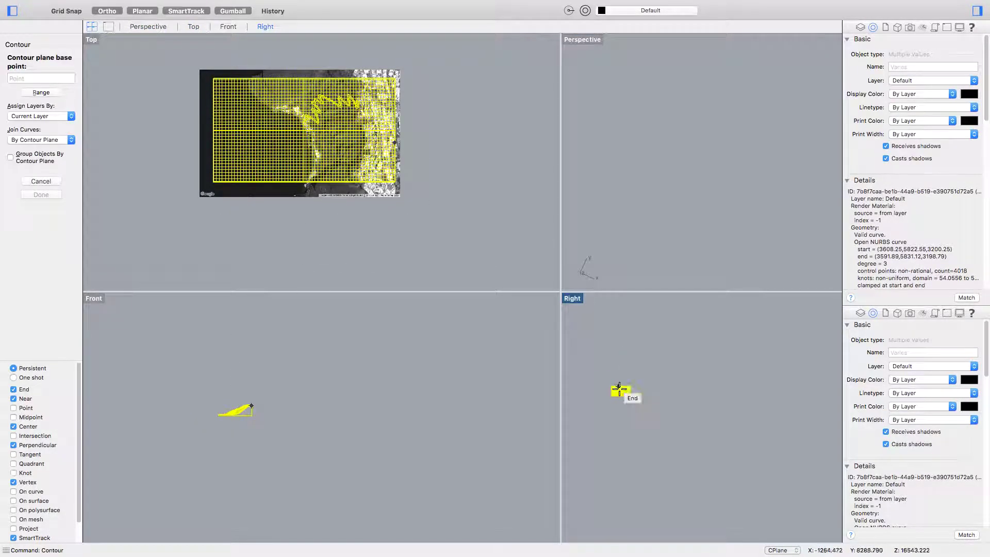
click(625, 416)
click(621, 361)
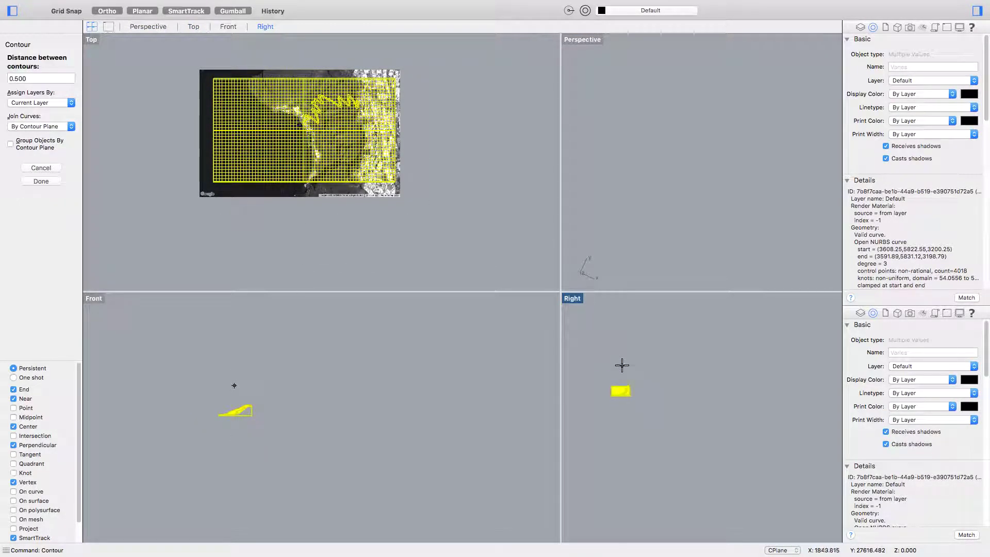
key(Return)
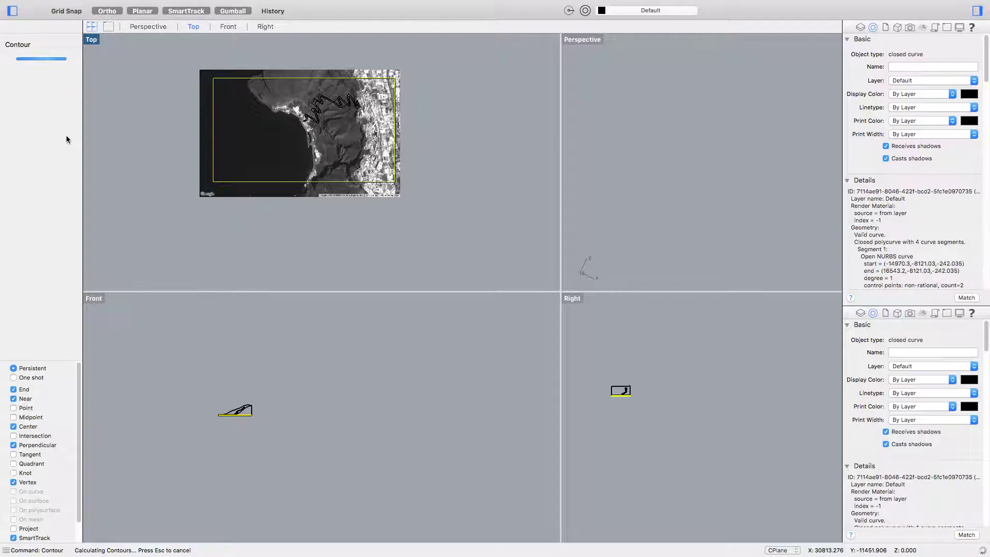
key(ctrl+Up)
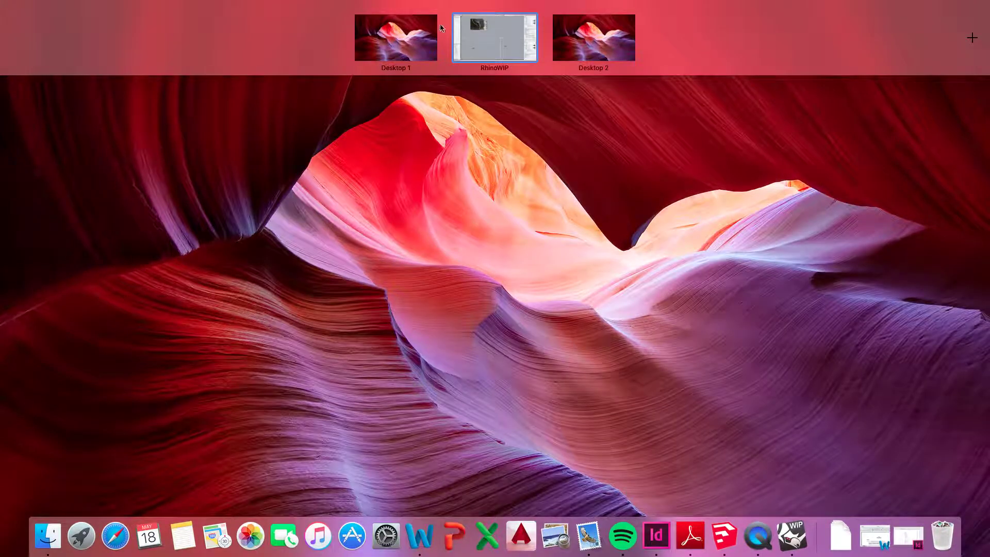
- Force quit the unresponsive RhinoWIP from the Apple menu
click(434, 29)
click(12, 6)
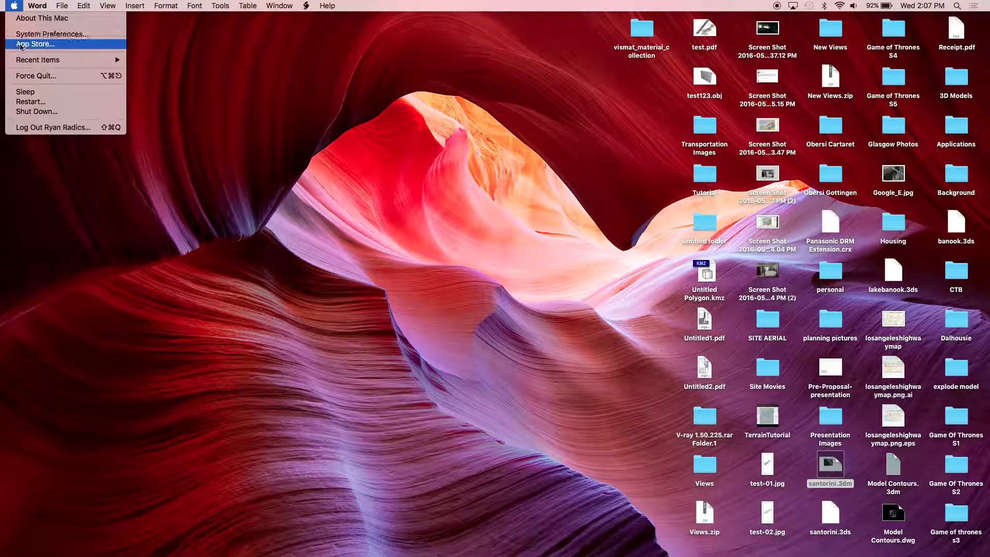
click(46, 77)
click(12, 7)
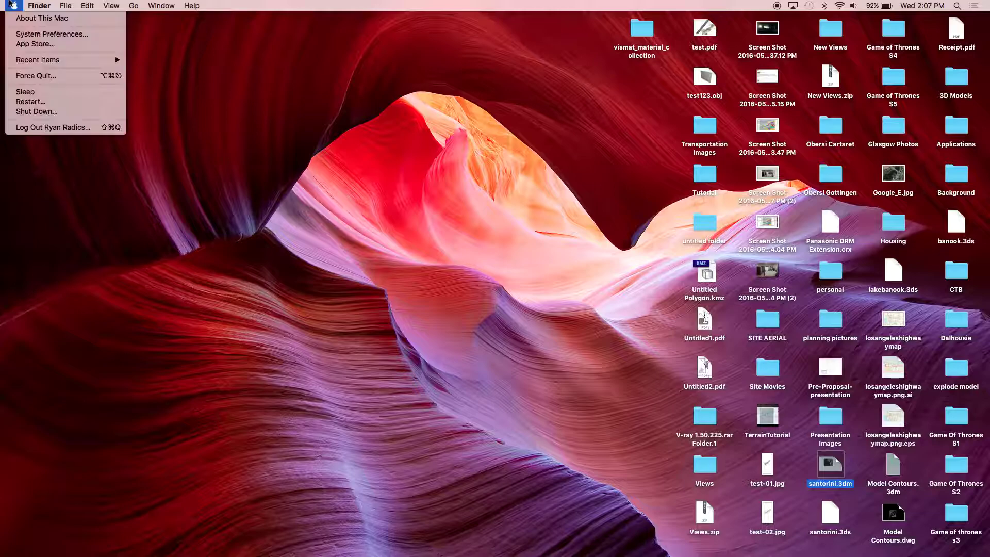
click(34, 76)
scroll(224, 254, up, 2)
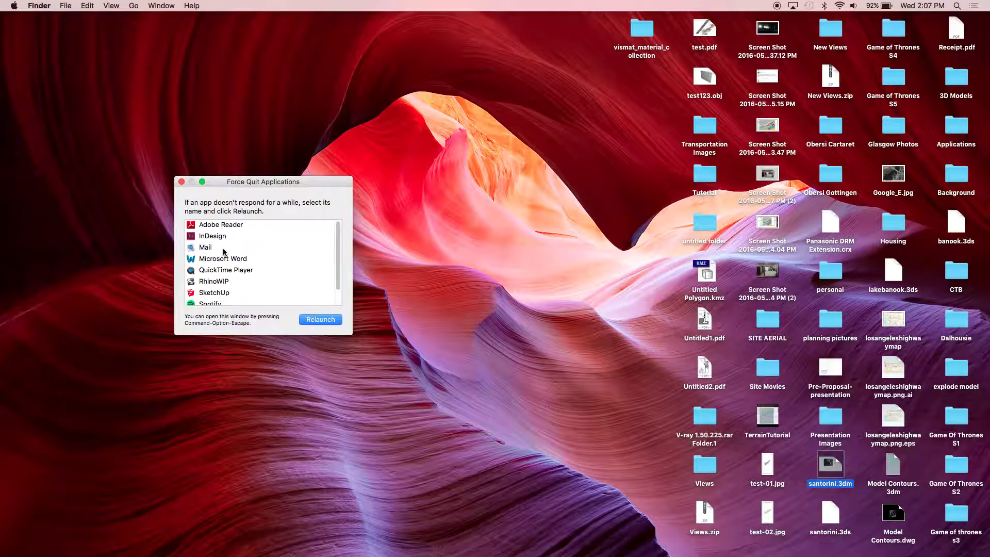
scroll(225, 250, down, 2)
click(227, 265)
click(312, 322)
click(334, 227)
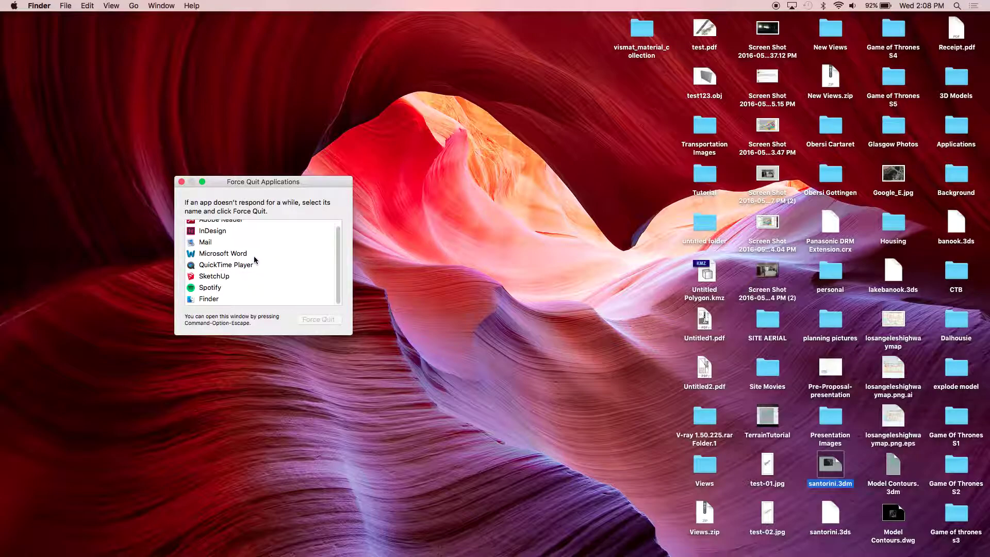
key(super+w)
- Relaunch RhinoWIP via Spotlight, dismiss the licence notice, and open santorini.3dm from recent models
key(super+space)
text(rhinoWIP)
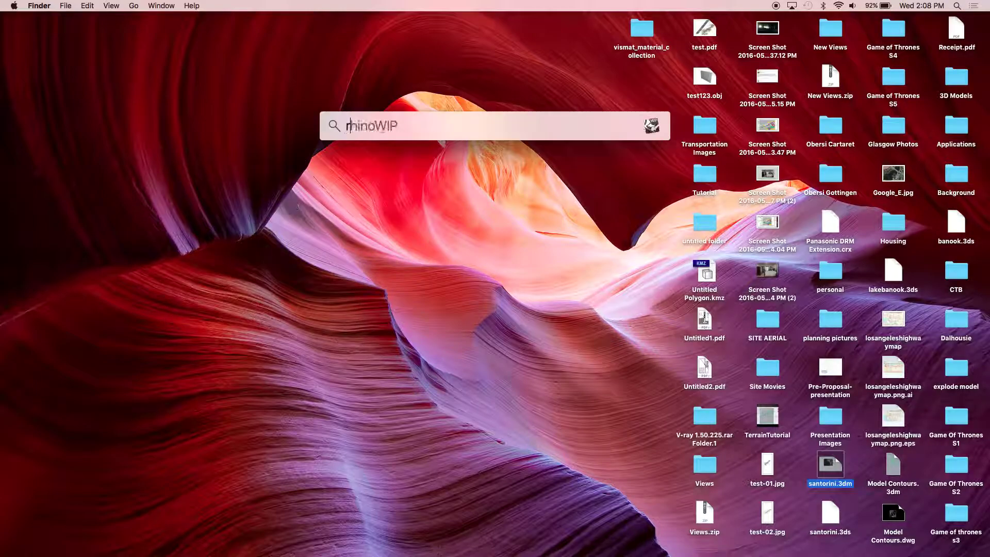
key(Return)
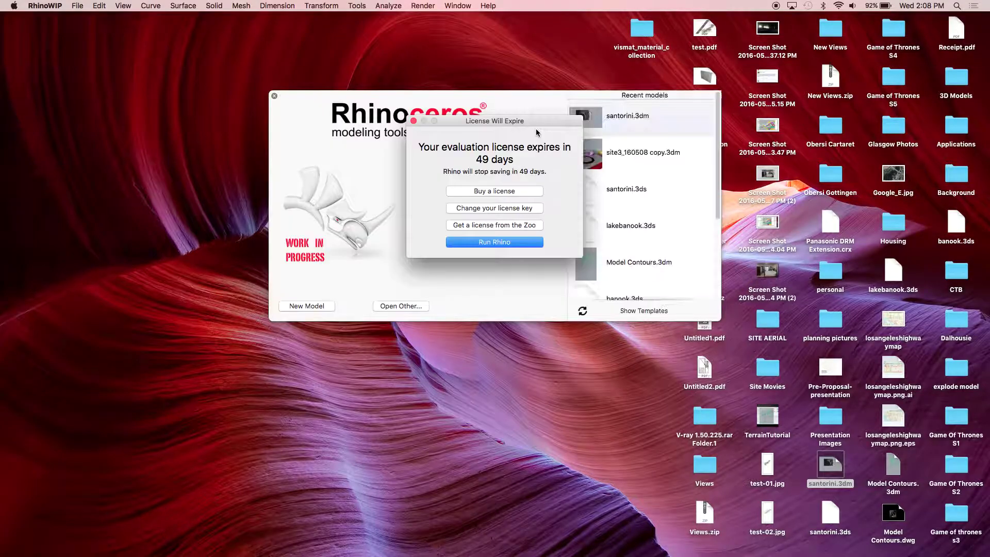
click(489, 242)
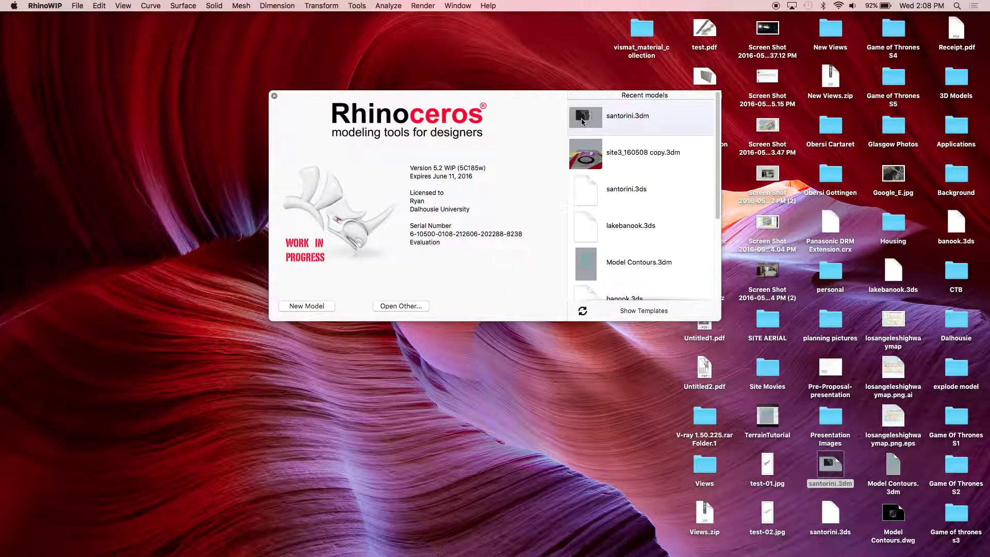
click(582, 120)
- Select all terrain objects and contour them vertically in the Right view at 1000-unit spacing
drag(478, 192, 274, 71)
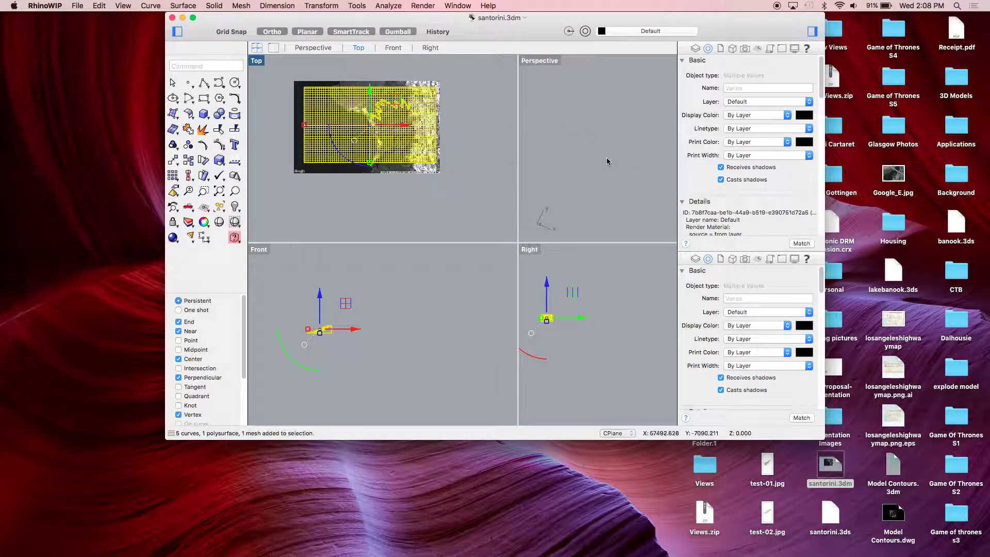
click(194, 18)
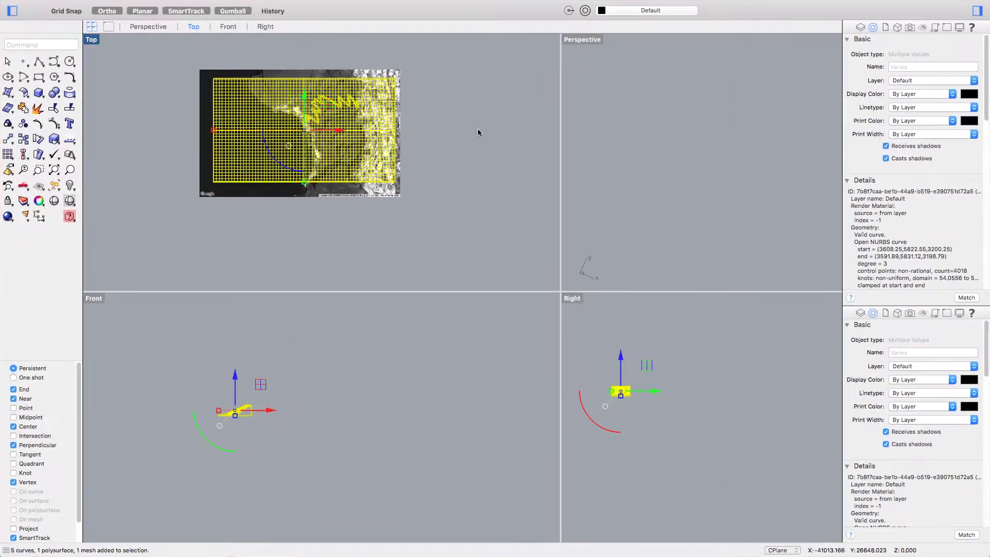
text(contour)
key(Return)
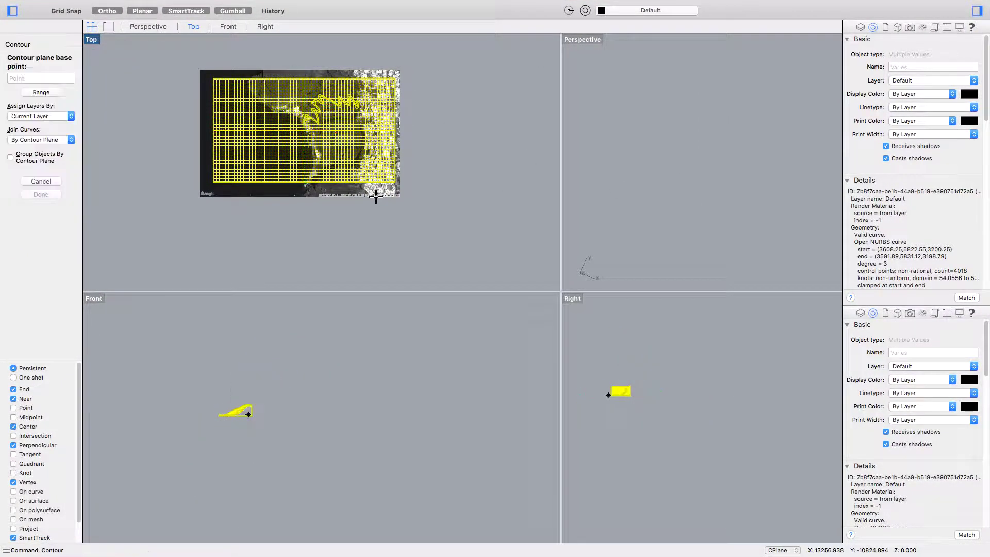
click(623, 418)
click(624, 355)
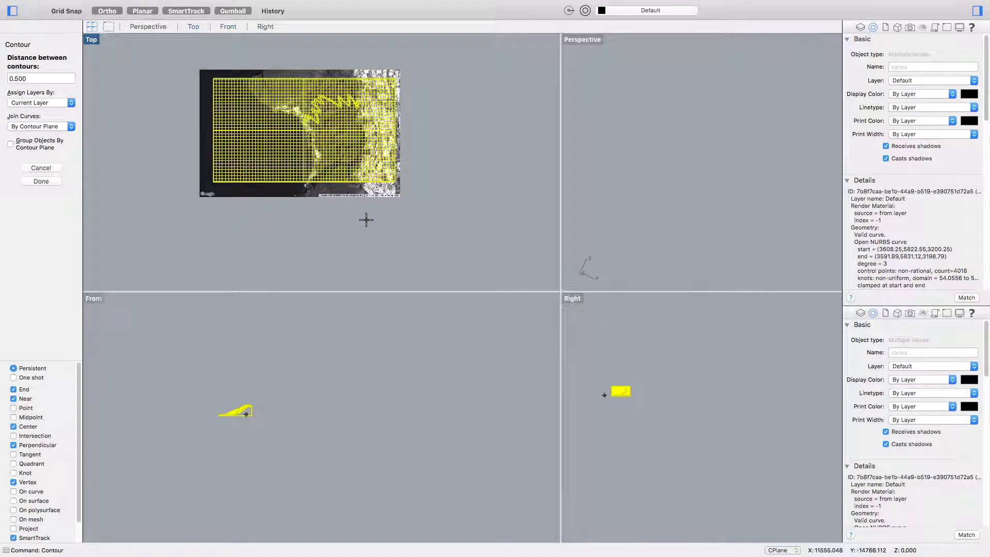
text(1000)
key(Return)
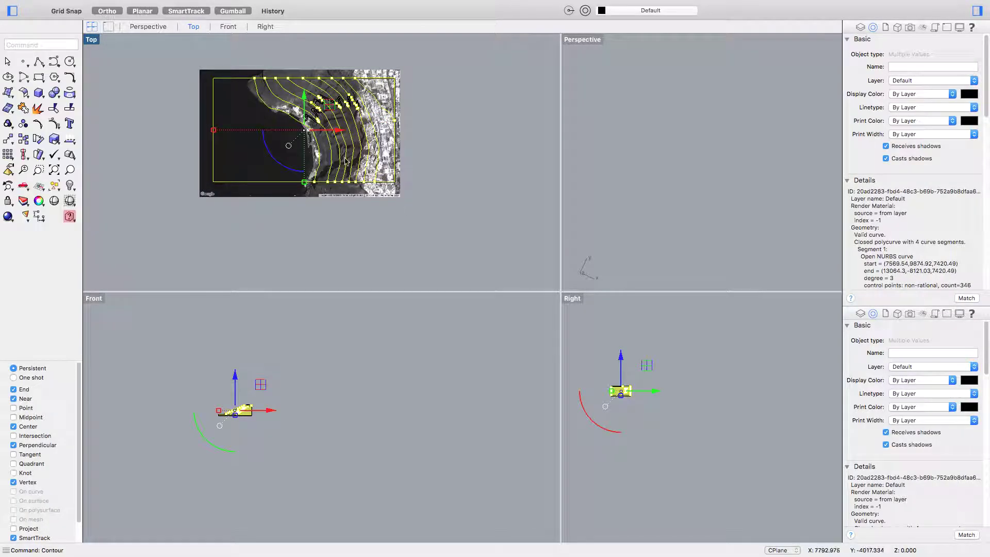
- Move the new contours 1000 units along X with the gumball
scroll(294, 139, right, 3)
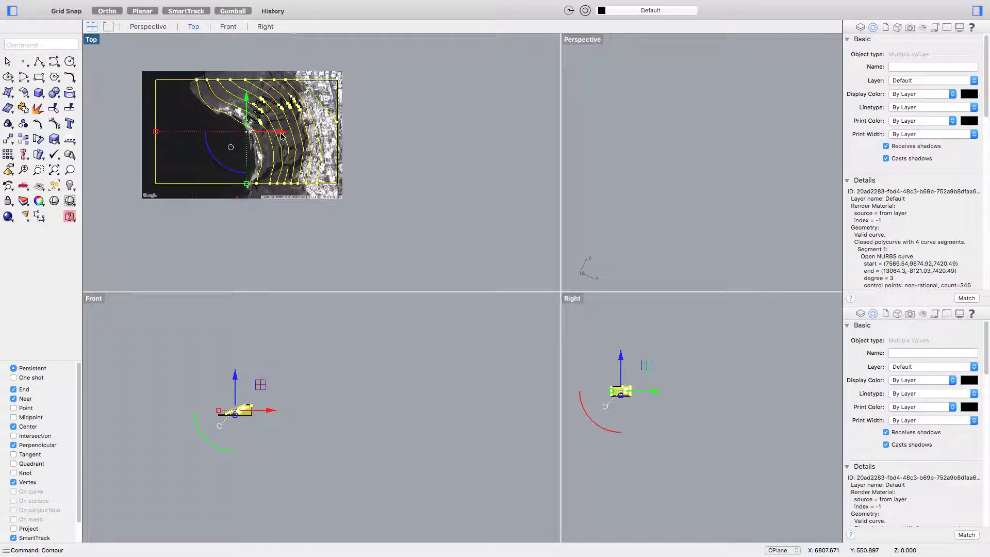
click(280, 131)
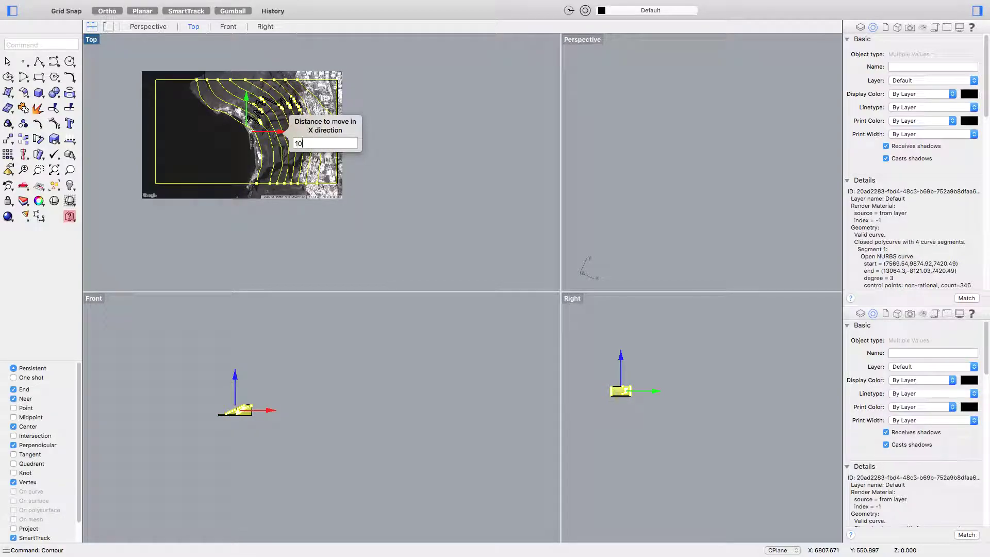
text(1000)
key(Return)
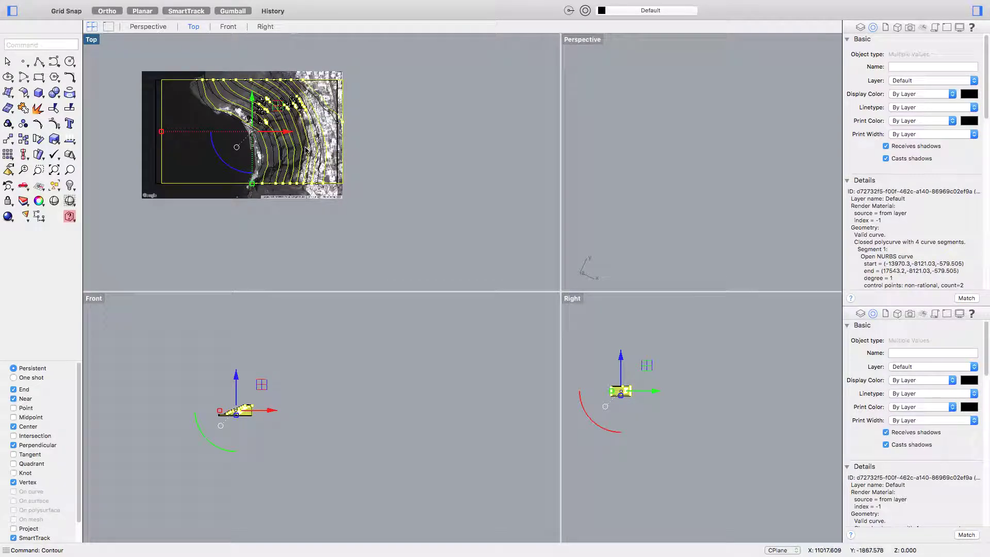
- Undo the contour move and try reselecting the contours with SelLast
key(super+z)
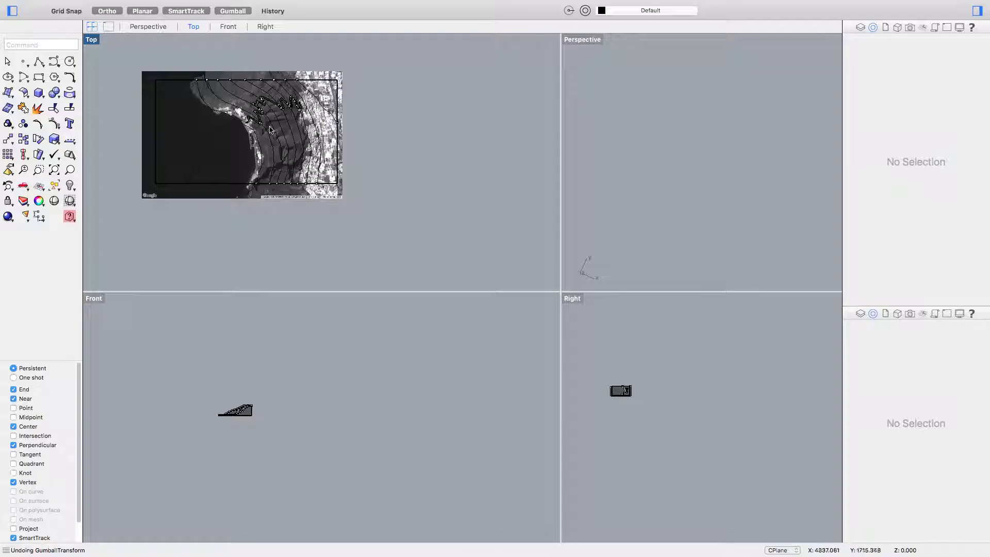
text(SelAll)
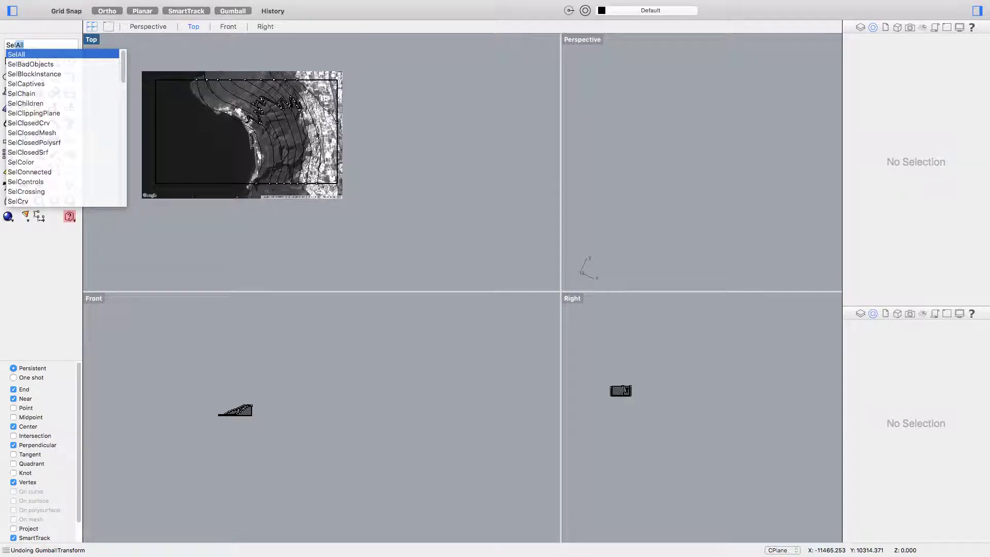
key(Escape)
text(SelLast)
key(Return)
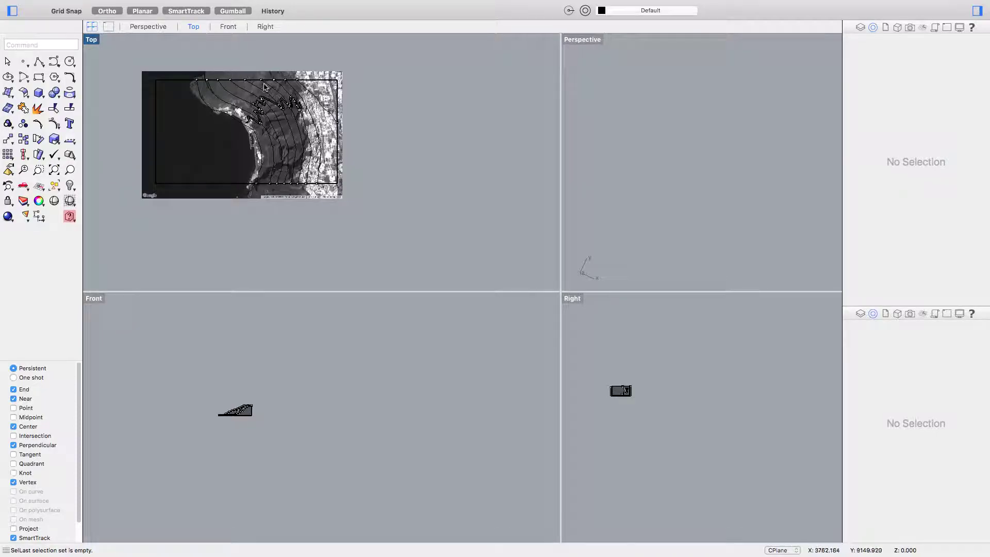
- Undo the contour curves and window-select the terrain objects again in Top
scroll(360, 148, down, 3)
scroll(364, 143, up, 8)
scroll(392, 149, left, 3)
scroll(431, 162, down, 5)
drag(290, 92, 495, 260)
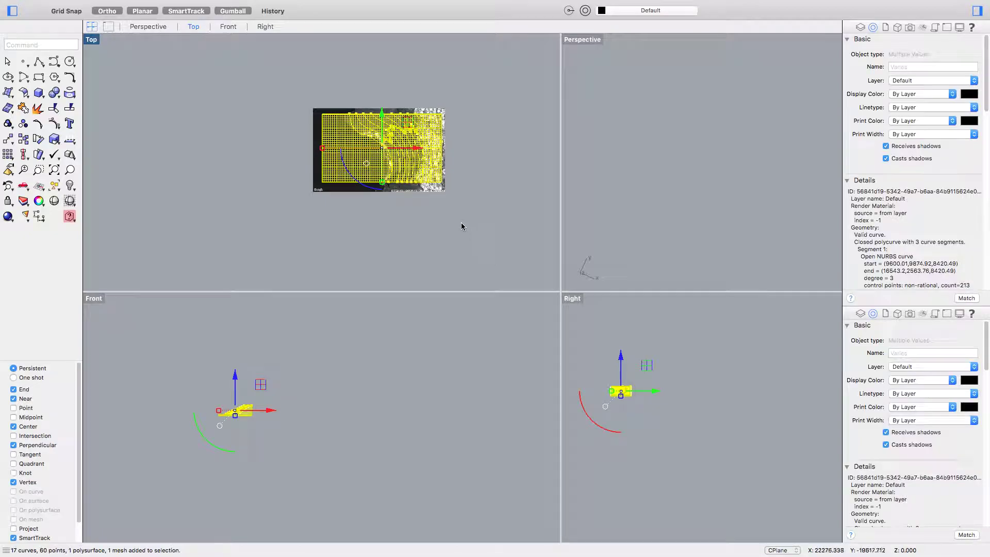
key(Escape)
drag(522, 224, 292, 101)
key(super+z)
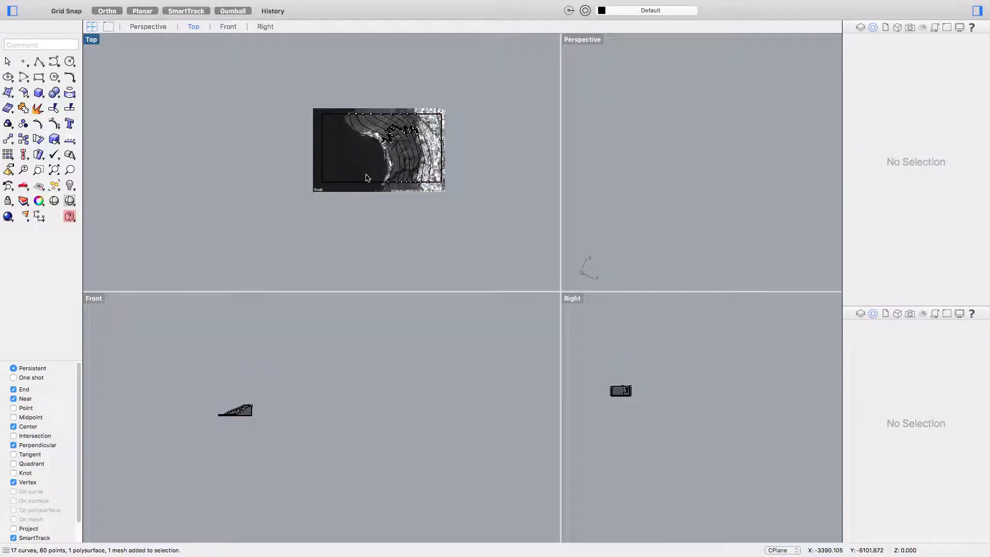
drag(259, 83, 477, 231)
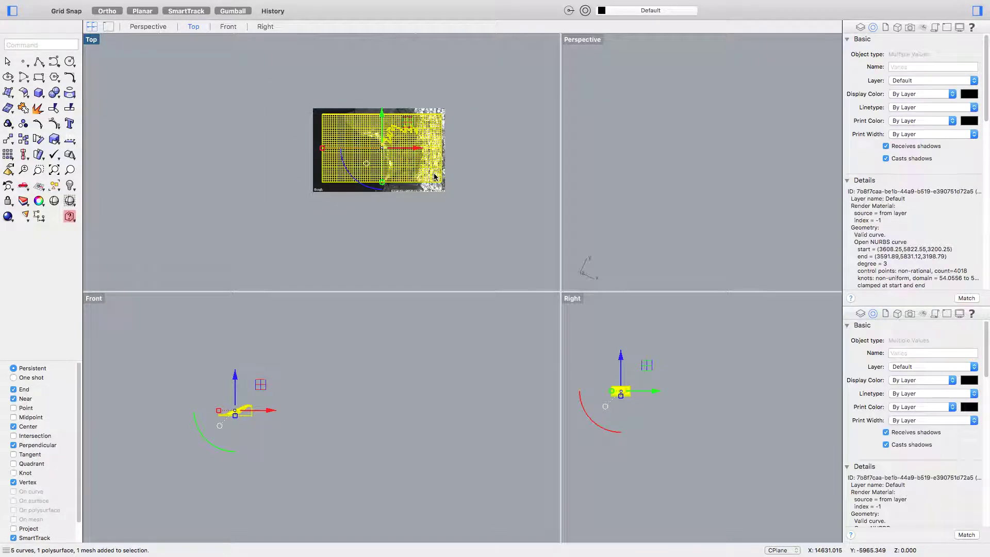
- Repeat Contour in the Right view, accepting 1000-unit spacing
right_click(432, 176)
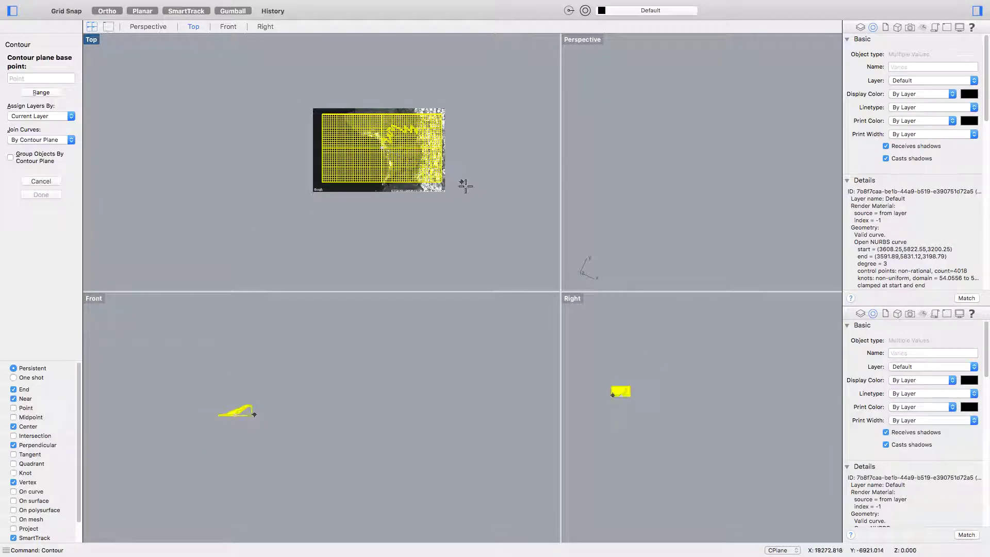
click(621, 412)
click(613, 341)
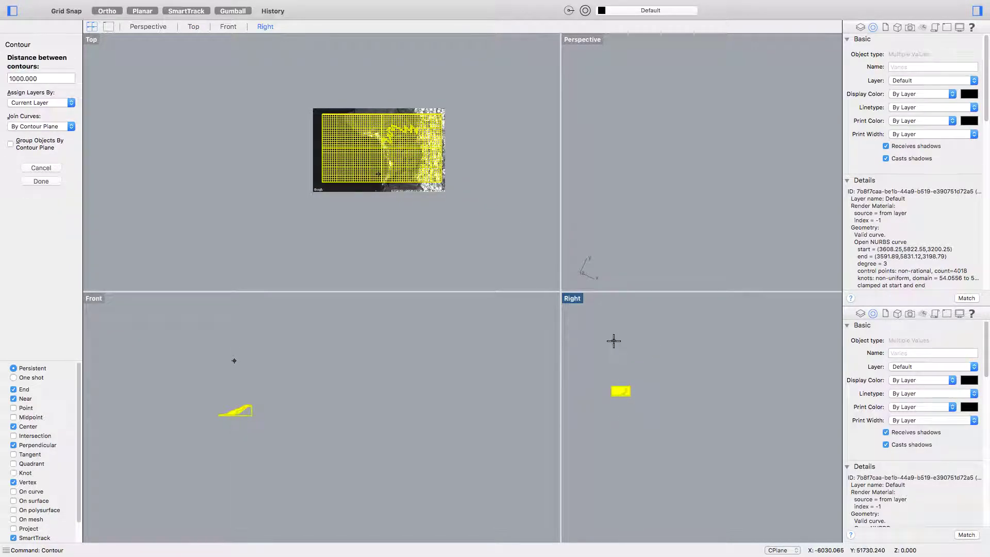
key(Return)
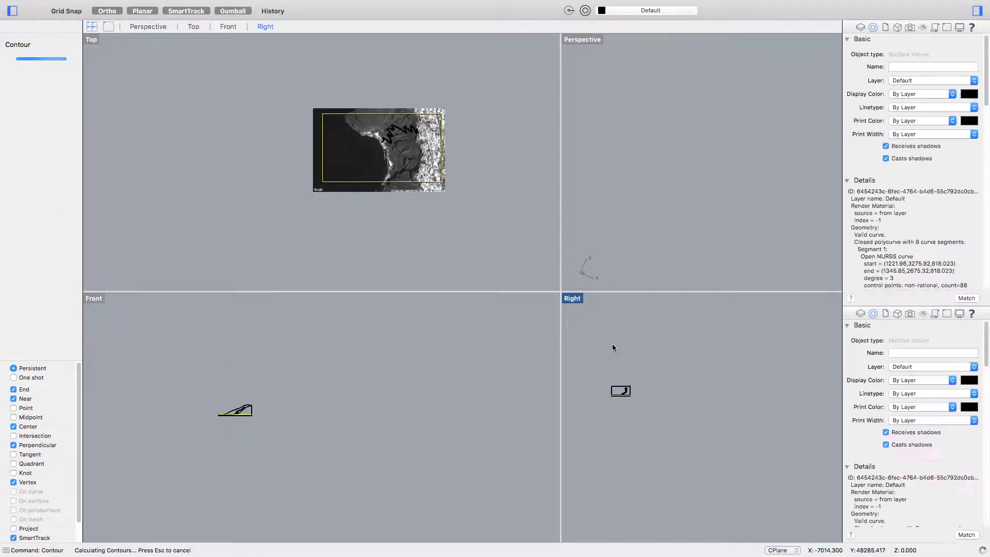
- Lift the new contours along Z with the gumball, clear of the terrain and image
scroll(358, 181, right, 5)
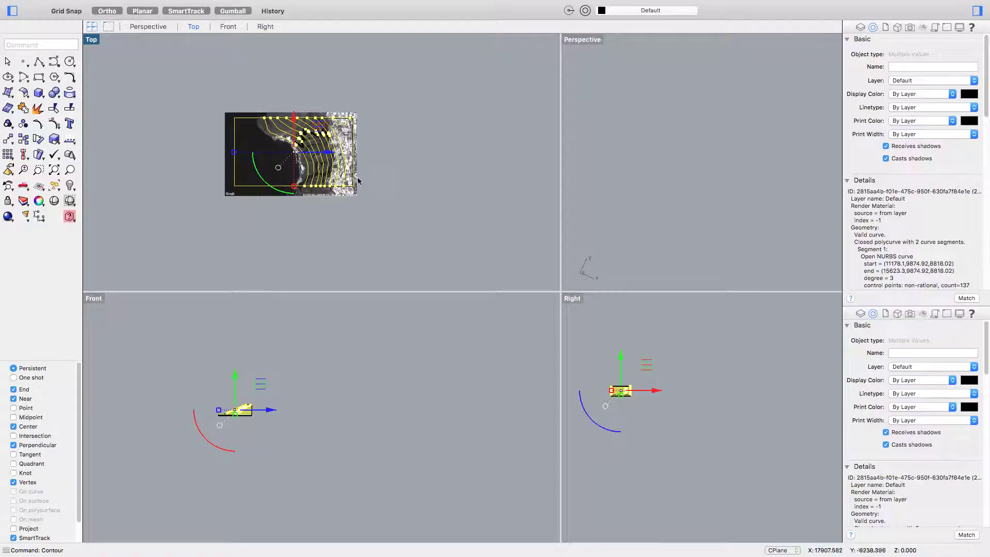
click(328, 154)
text(100000)
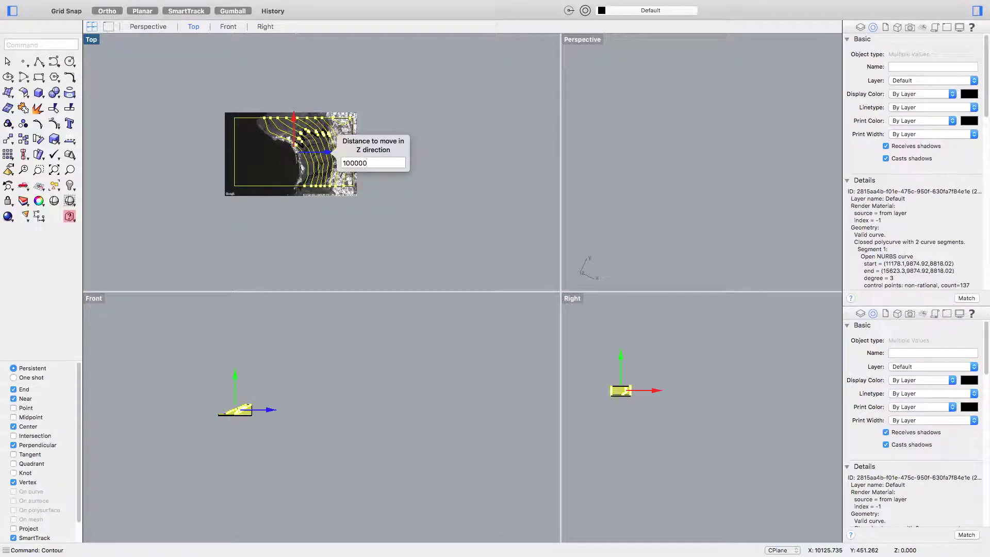
key(Return)
scroll(320, 178, down, 10)
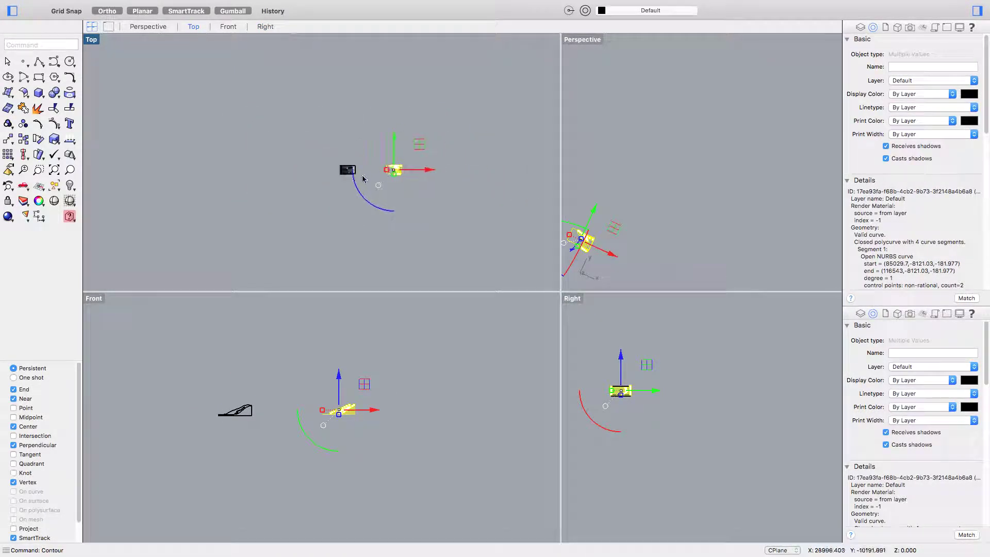
scroll(336, 185, up, 10)
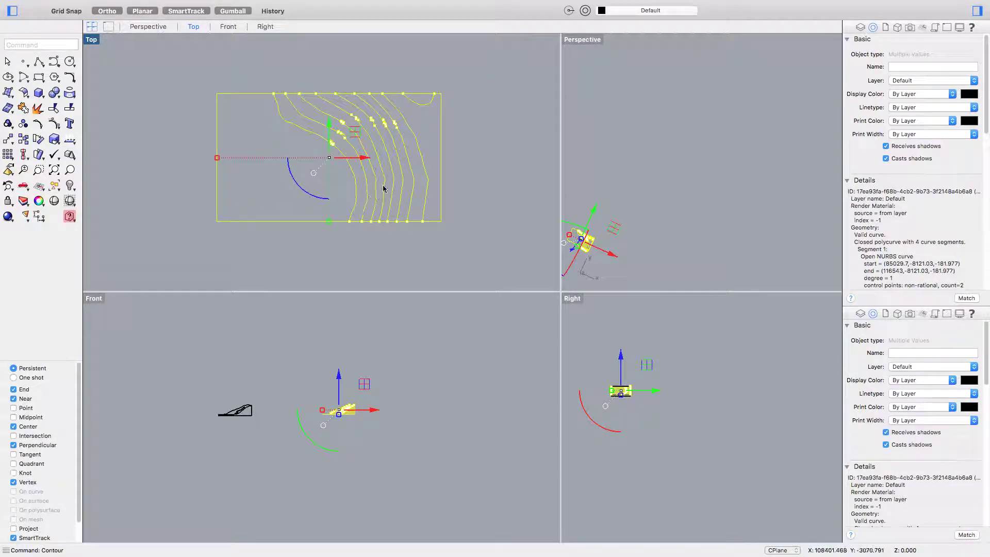
- Deselect everything and click individual closed contour curves to inspect them
key(Escape)
click(423, 109)
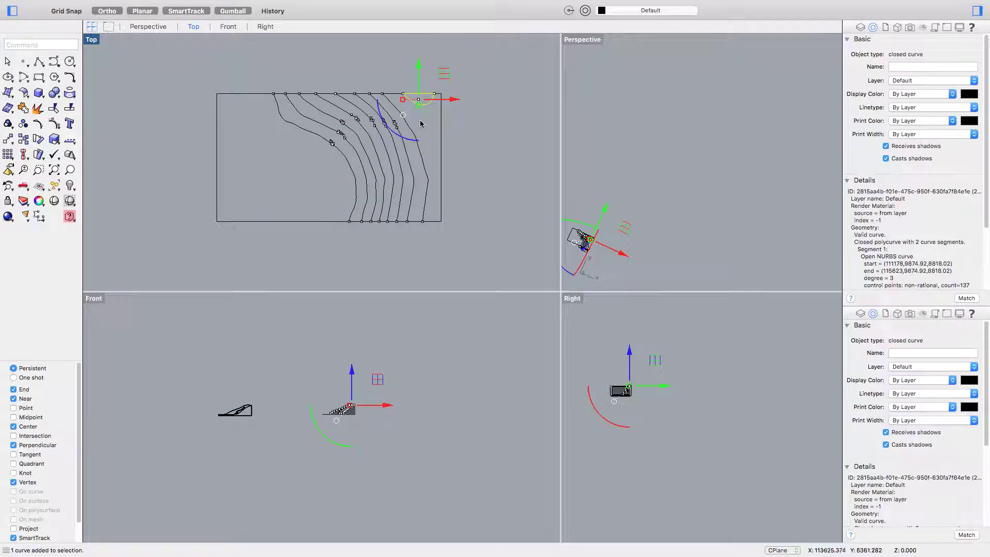
click(413, 180)
click(410, 189)
click(401, 192)
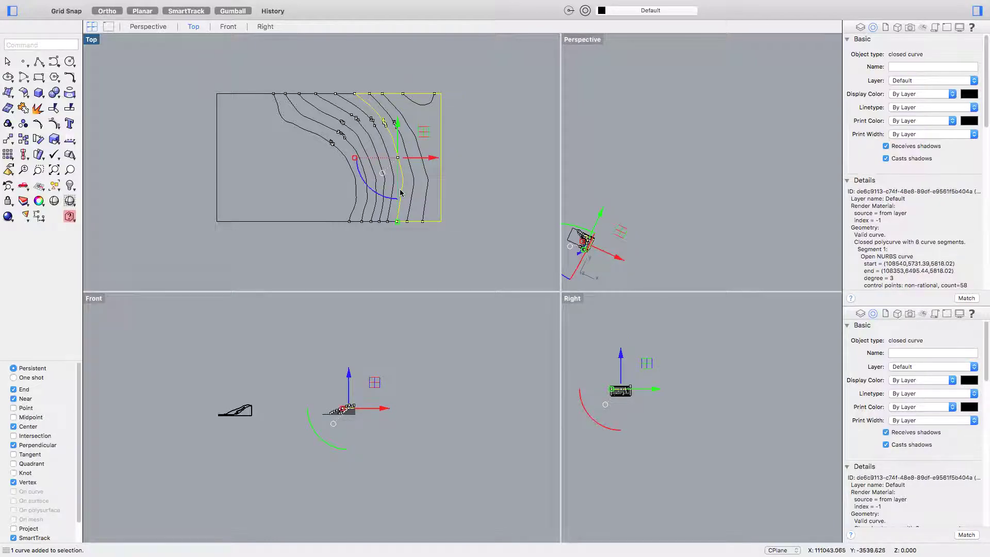
click(400, 188)
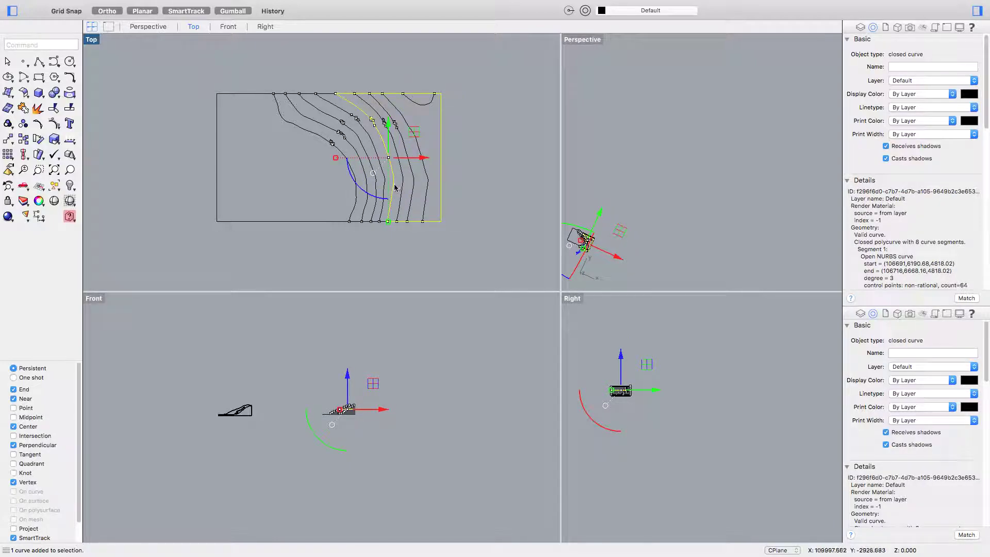
key(Escape)
- Crossing-window select all ten contours and their bounding rectangle in Top
scroll(386, 176, down, 5)
scroll(178, 163, up, 4)
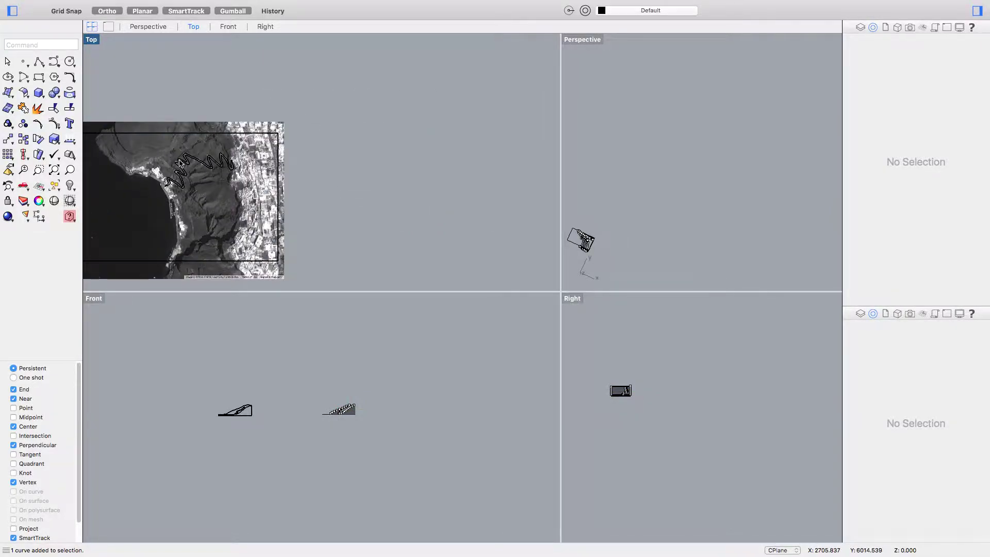
scroll(181, 163, up, 2)
scroll(266, 170, down, 3)
scroll(221, 172, right, 4)
scroll(360, 170, down, 3)
scroll(389, 188, right, 3)
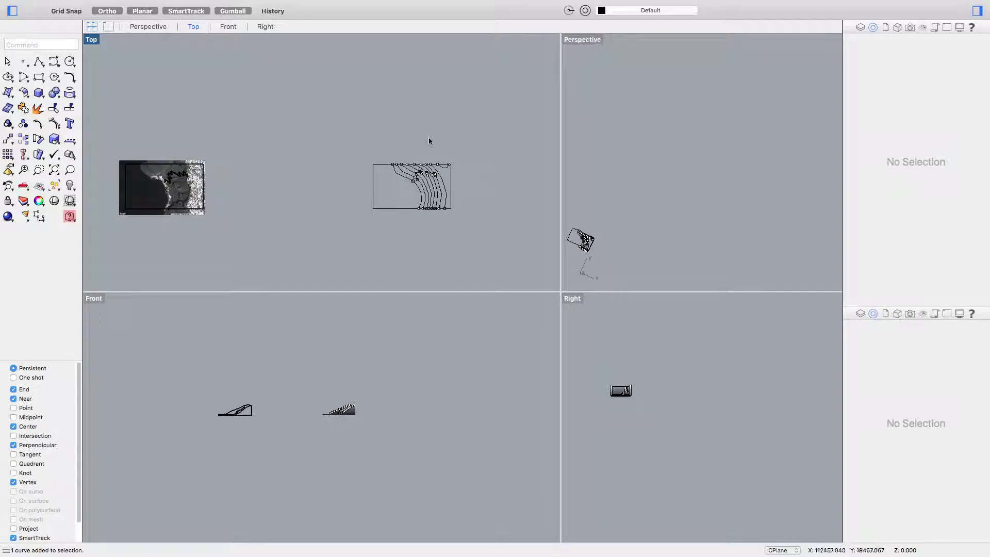
scroll(415, 182, up, 5)
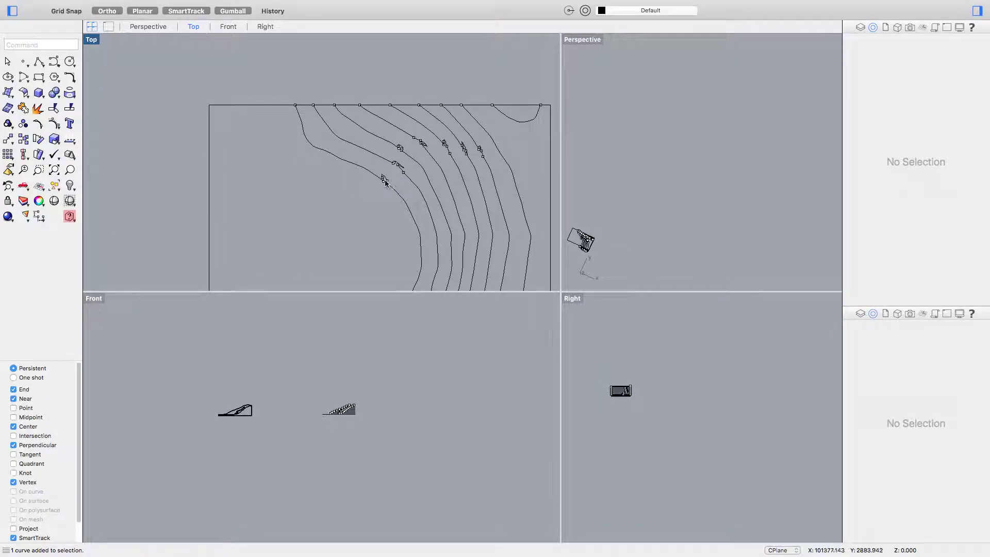
scroll(384, 181, down, 3)
scroll(356, 177, right, 2)
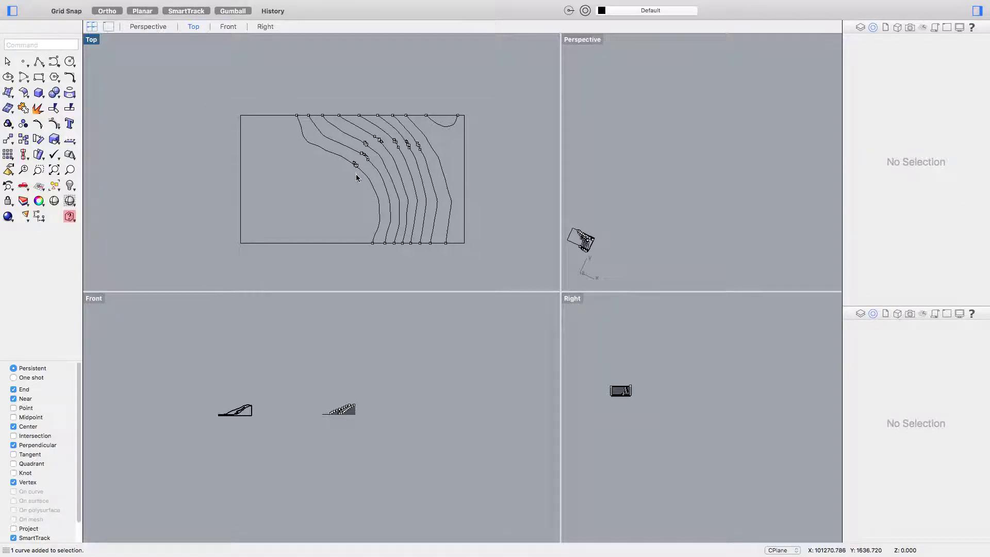
drag(484, 260, 170, 82)
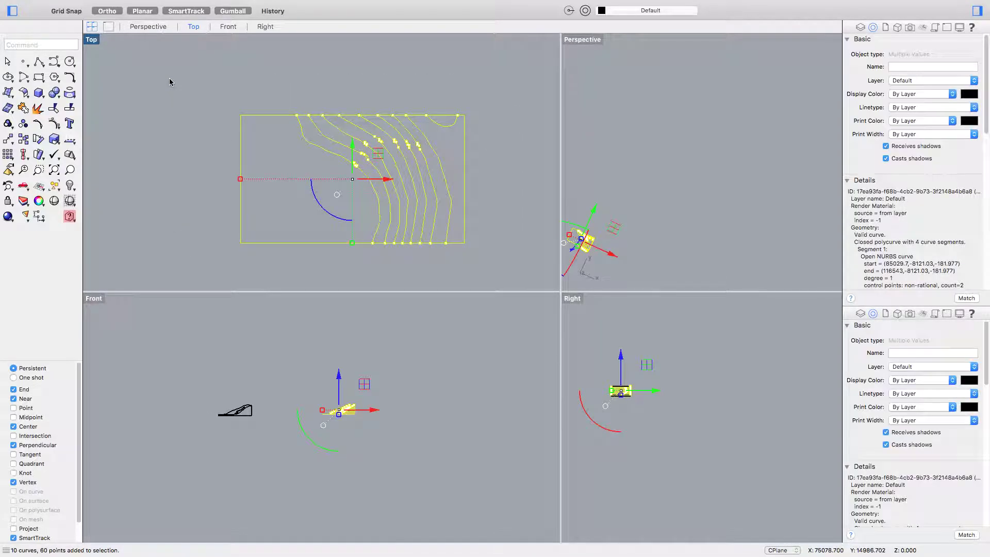
- Build flat surfaces from the selected contour curves with Surface > Planar Curves
mouse_move(130, 2)
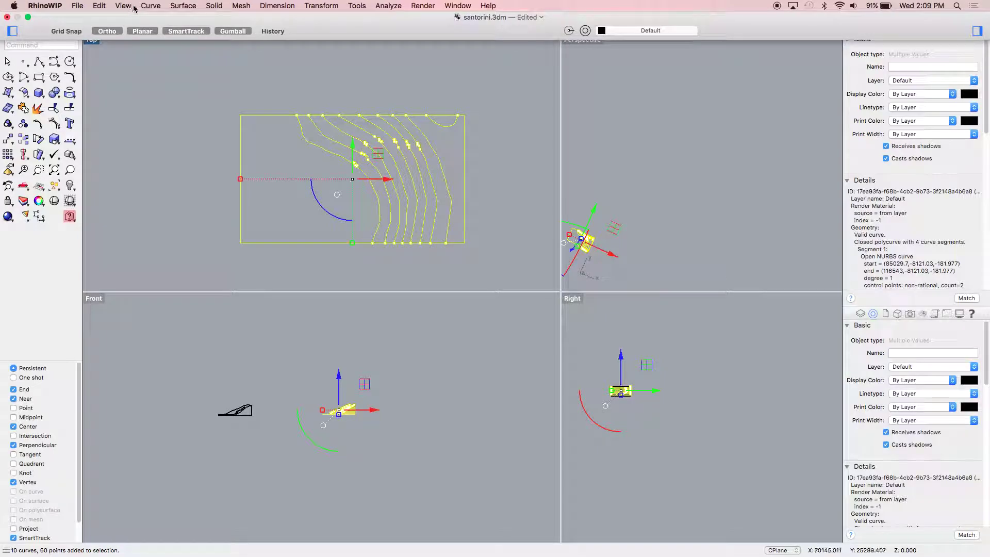
click(184, 6)
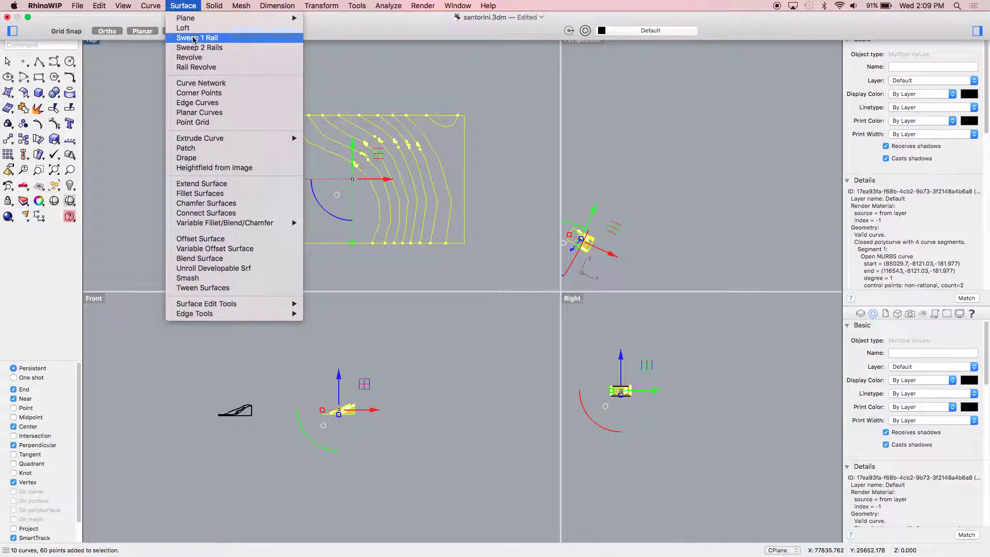
click(200, 117)
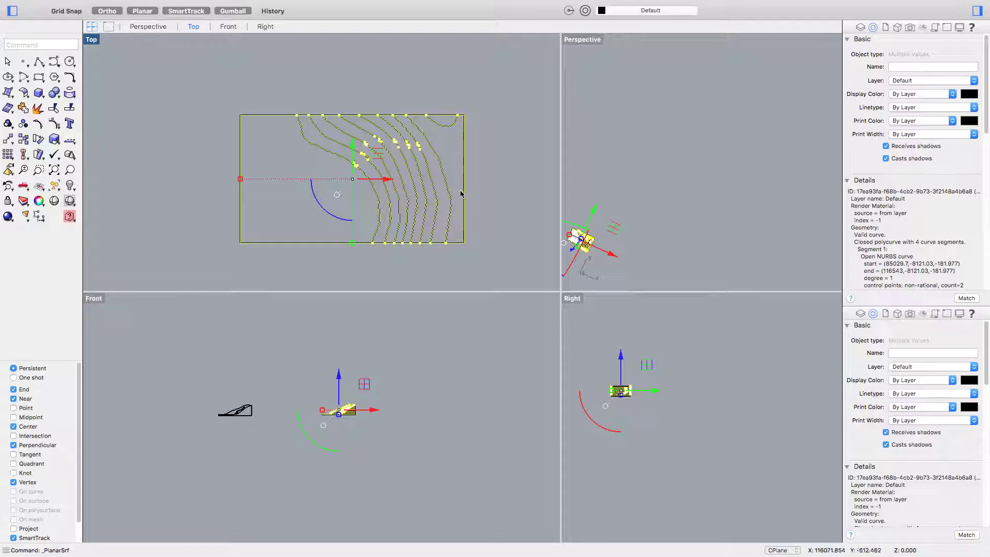
- Orbit the Perspective view to check the terraced planar surfaces and finish the command
click(632, 234)
shift+right_drag(632, 234, 697, 171)
scroll(662, 135, up, 5)
scroll(663, 165, down, 3)
scroll(633, 145, up, 3)
key(Return)
- Clear the selection and zoom the Top view out to the aerial image
click(687, 112)
click(673, 173)
scroll(262, 165, down, 5)
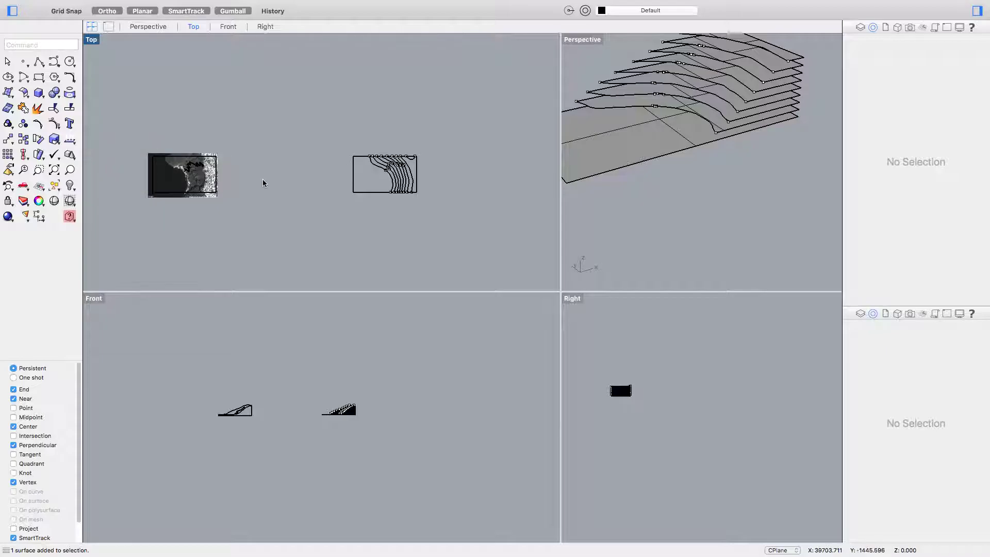
scroll(289, 170, up, 10)
- Move the traced road curve 100000 units along X with the gumball arrow
click(320, 173)
click(359, 187)
scroll(359, 187, down, 5)
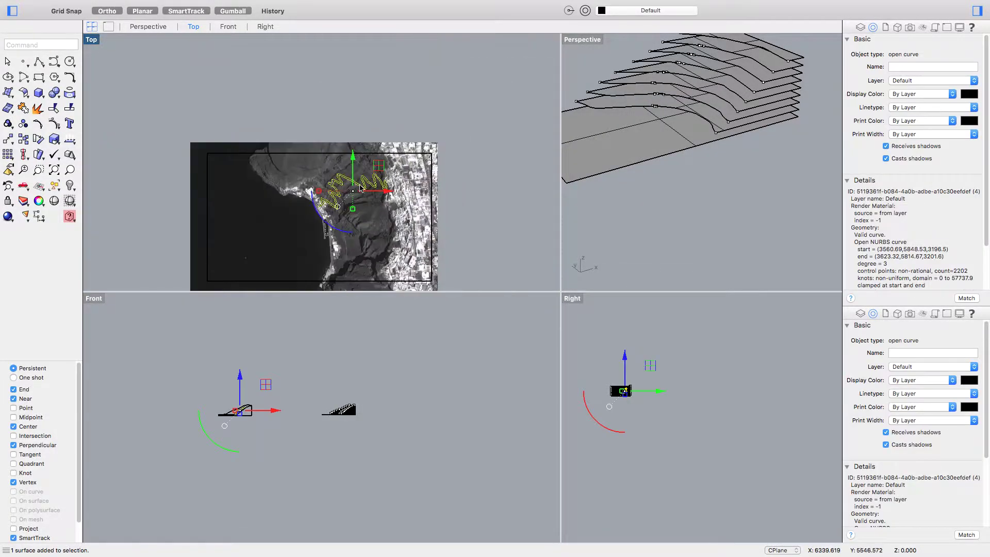
scroll(359, 187, down, 5)
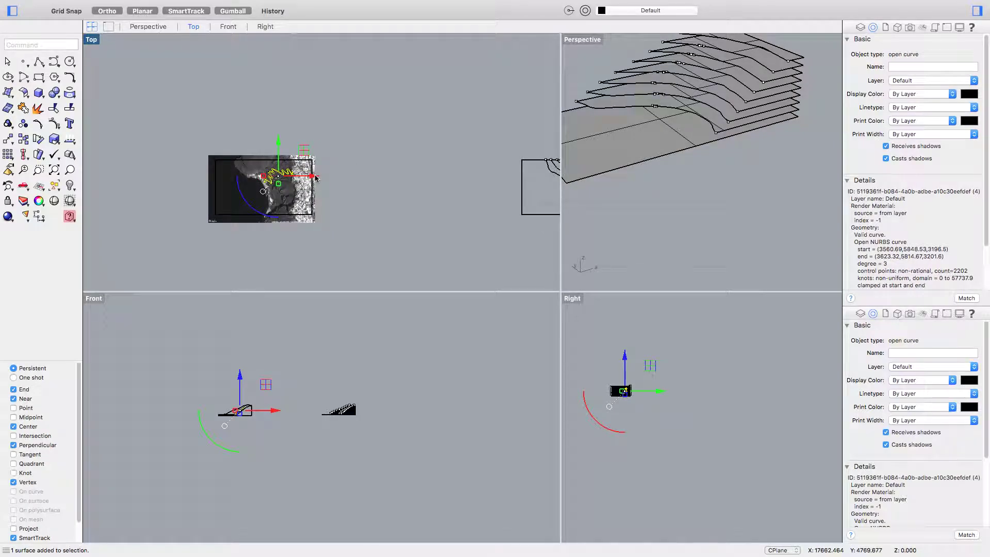
click(315, 176)
text(100000)
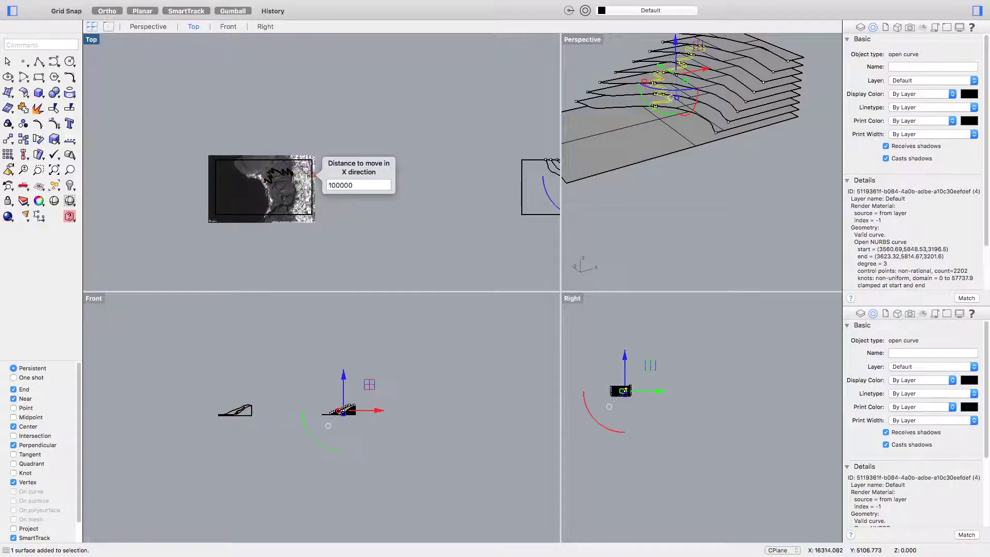
key(Return)
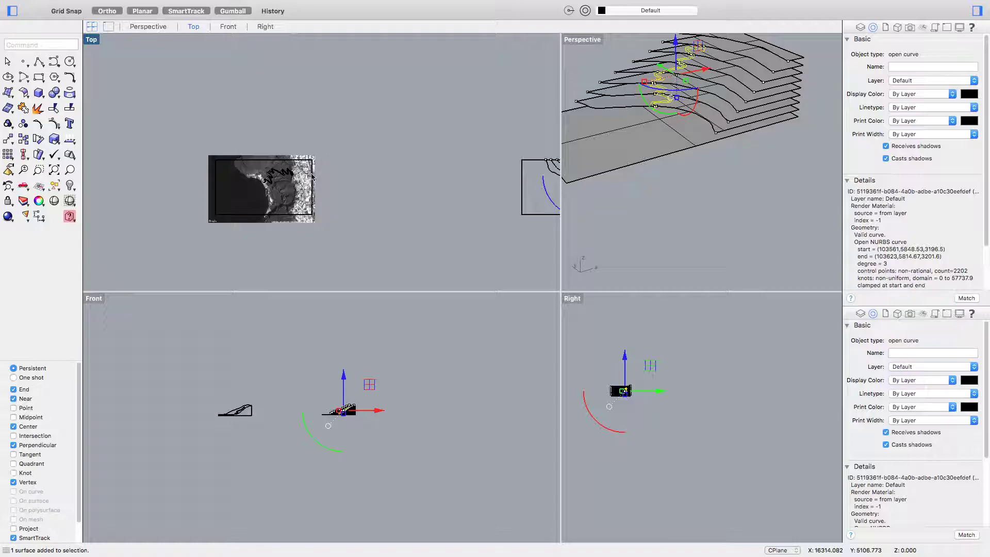
- Adjust the view and enter the Project command
scroll(379, 178, up, 5)
scroll(372, 189, down, 3)
text(Project)
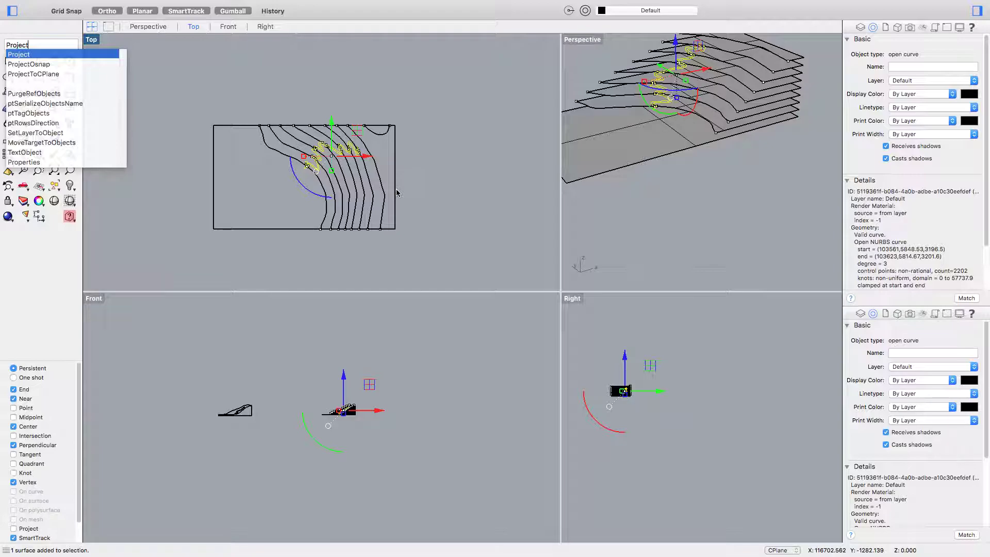
- Project the road curve onto the crossing-selected contour surfaces and check the result in Perspective
key(Return)
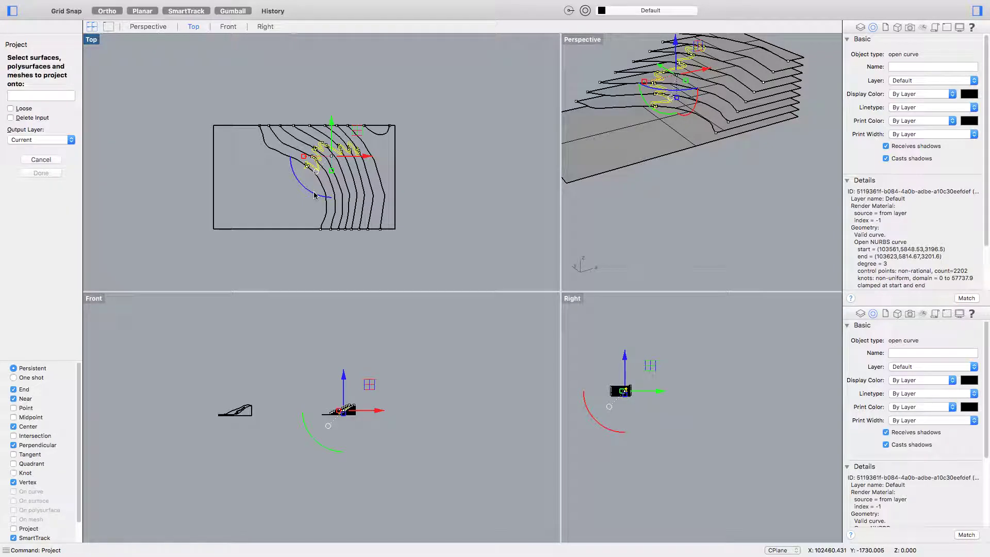
drag(429, 239, 221, 218)
key(Return)
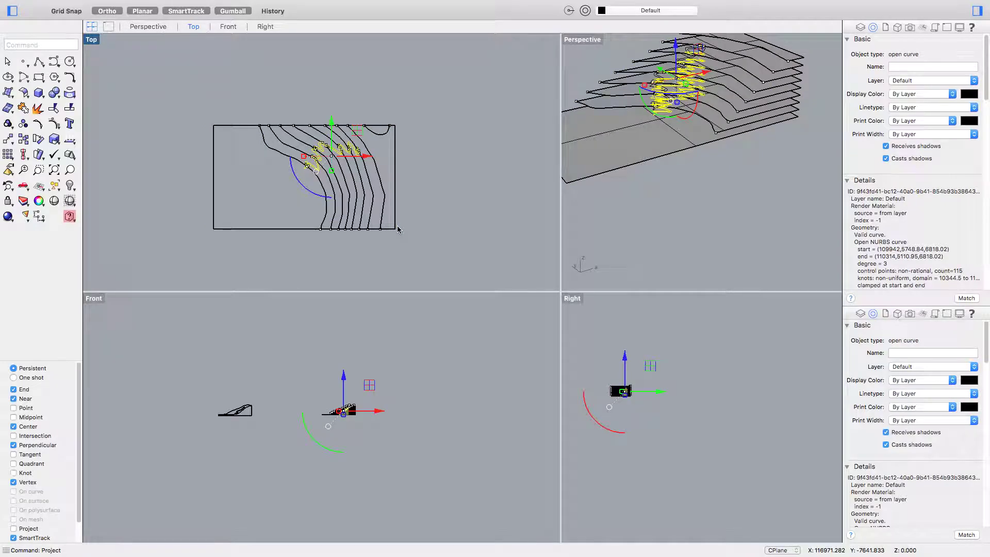
scroll(690, 196, up, 10)
right_drag(695, 244, 647, 204)
scroll(644, 206, down, 5)
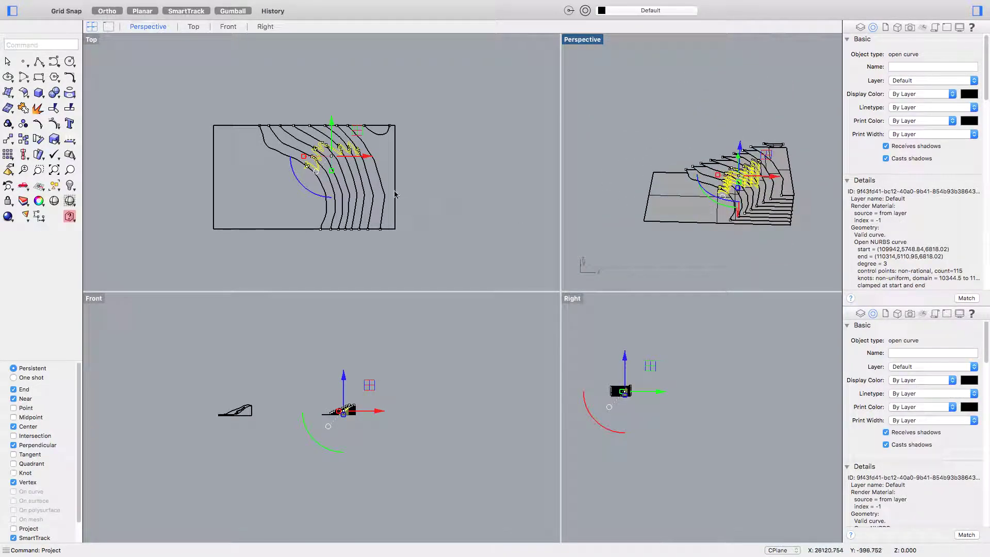
key(Escape)
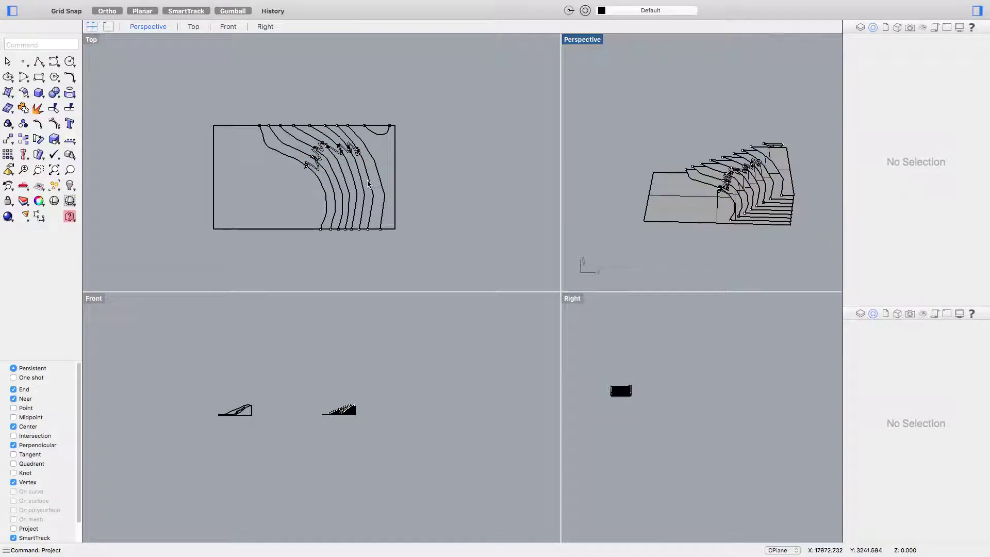
right_drag(370, 183, 383, 177)
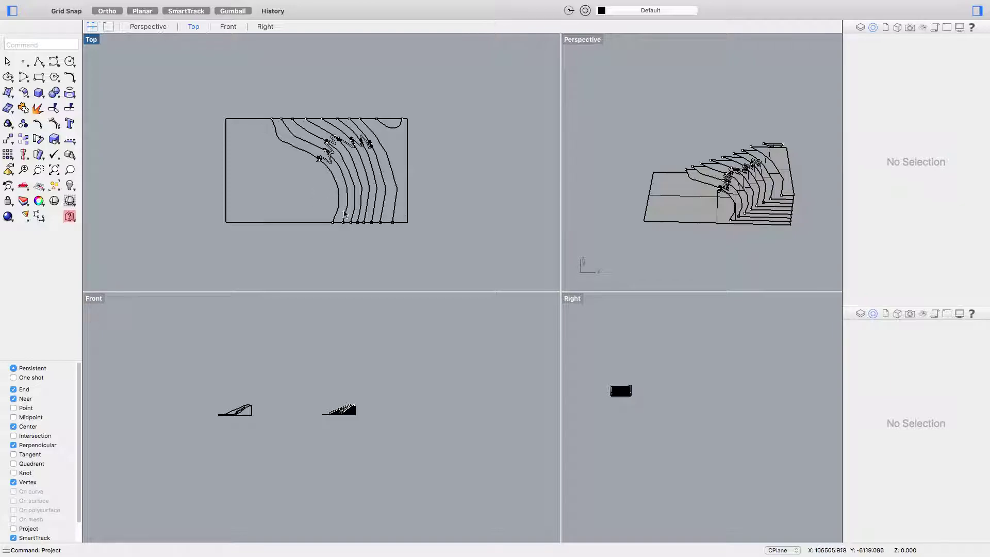
scroll(408, 233, left, 2)
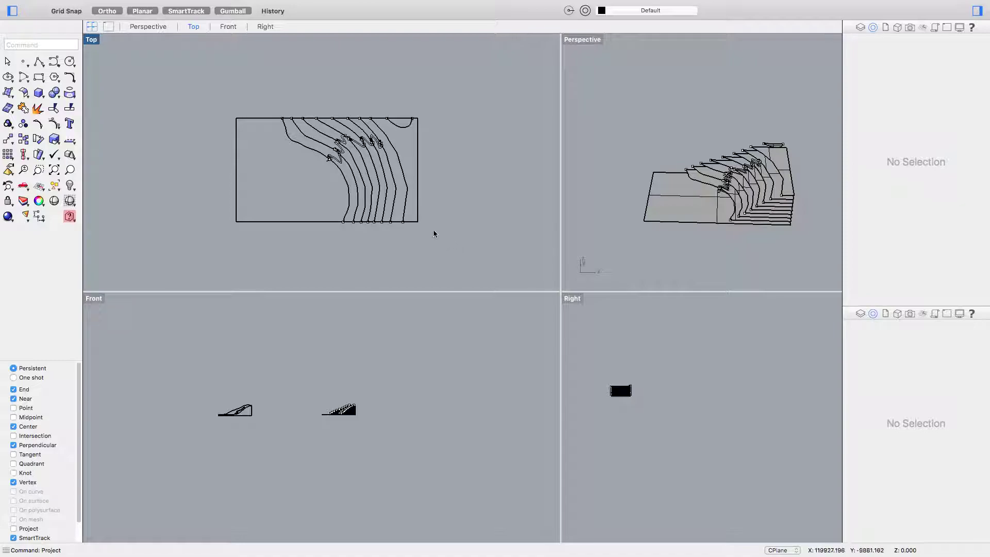
scroll(437, 235, down, 5)
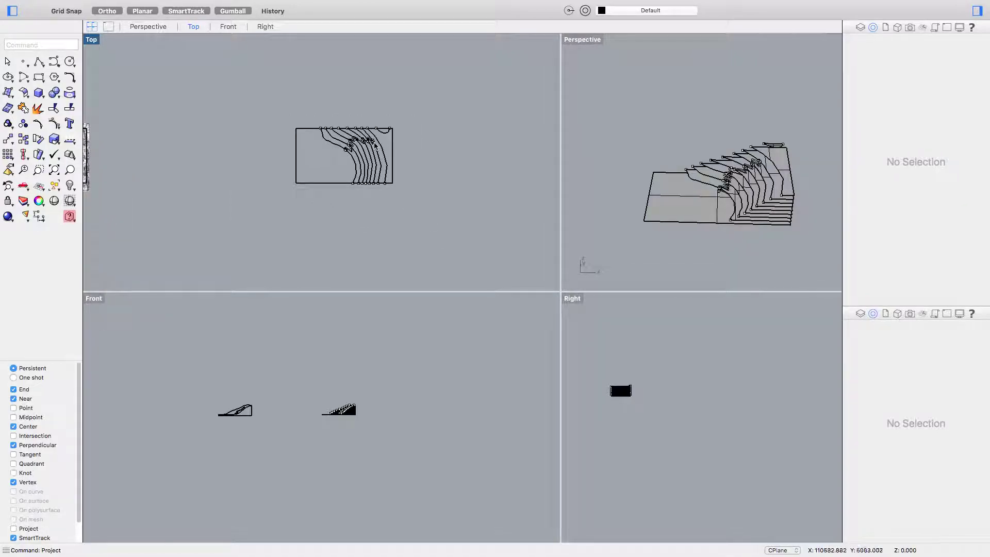
scroll(375, 145, up, 4)
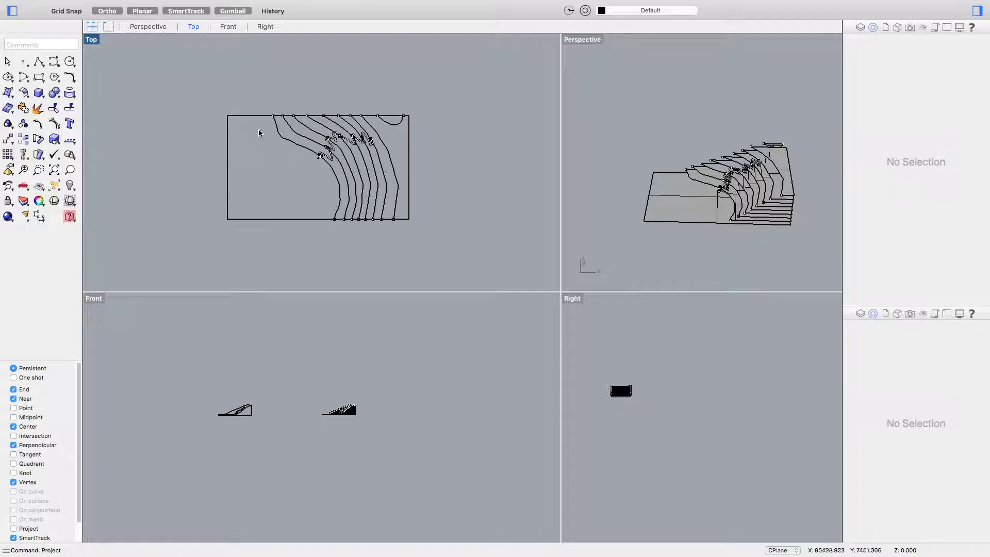
scroll(258, 133, down, 2)
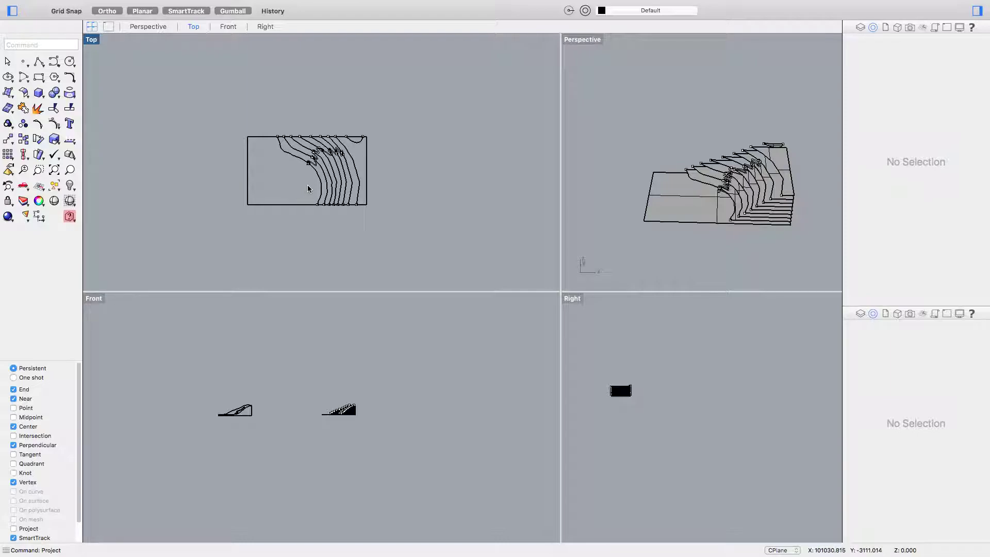
- Draw a Line from the stack's base in Perspective to a point above the top layer in Front
drag(435, 247, 175, 93)
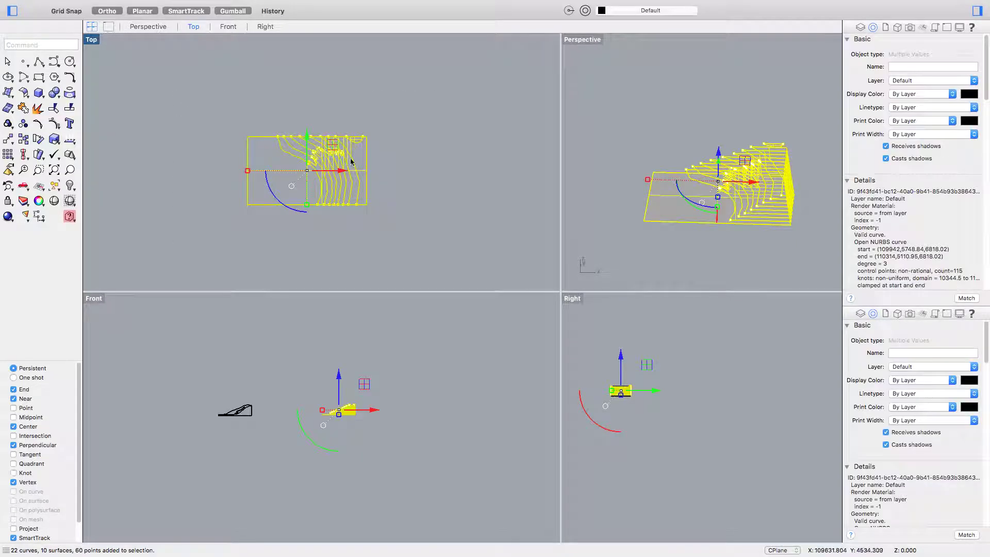
scroll(443, 193, left, 1)
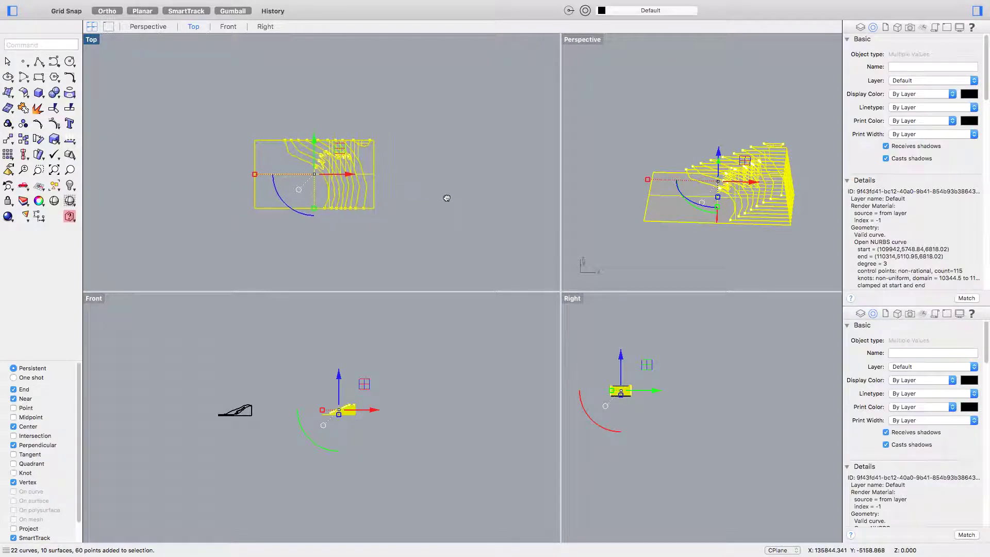
click(651, 240)
text(line)
key(Return)
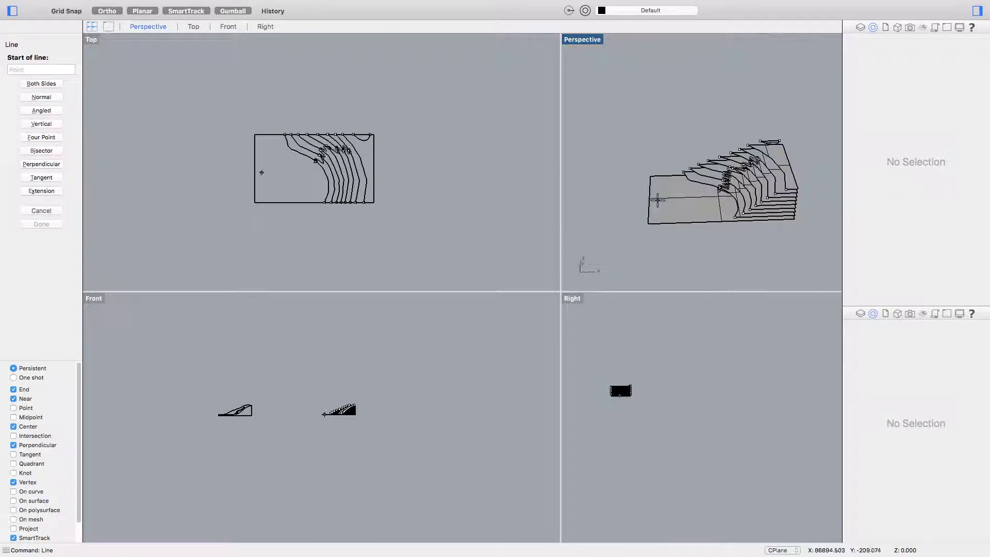
scroll(706, 203, up, 5)
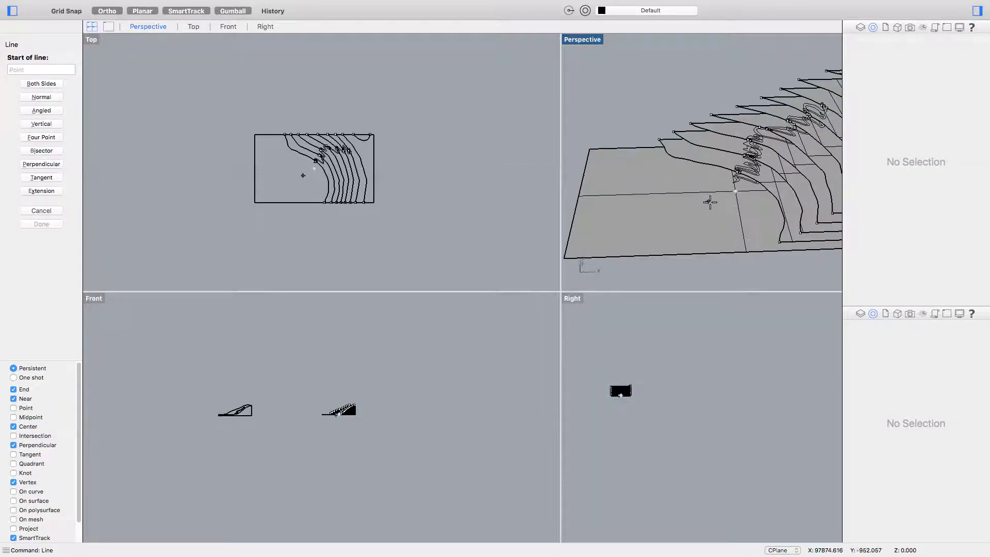
click(734, 192)
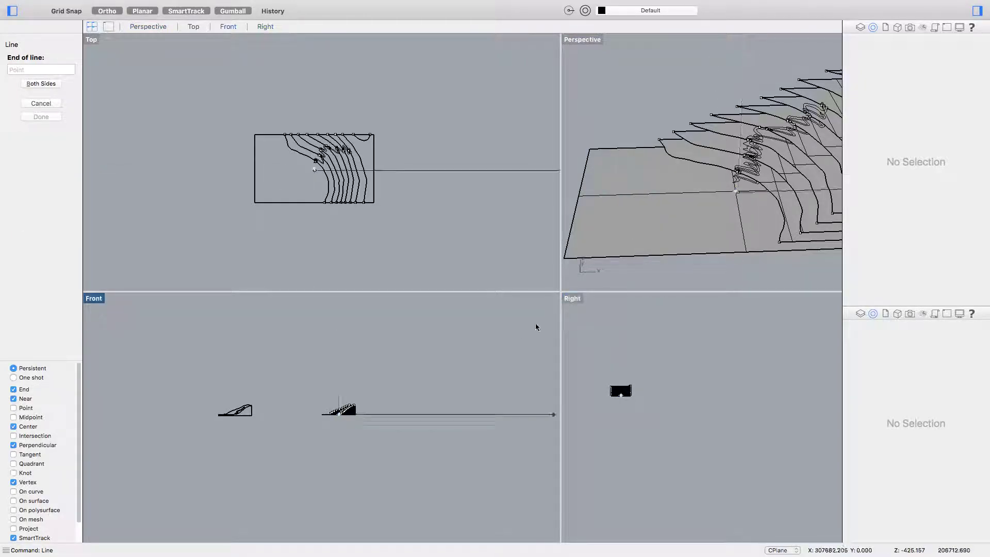
scroll(342, 392, up, 5)
scroll(340, 382, down, 5)
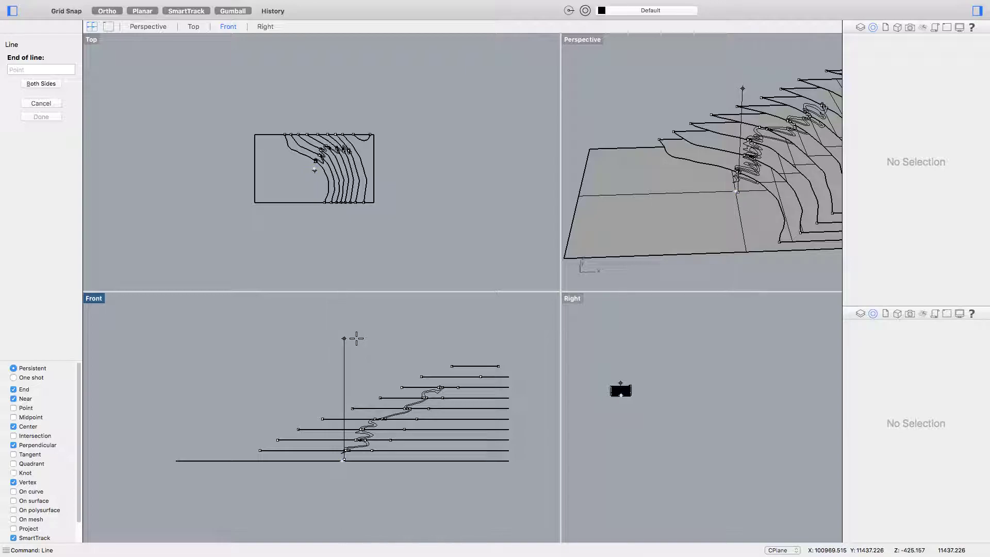
click(356, 339)
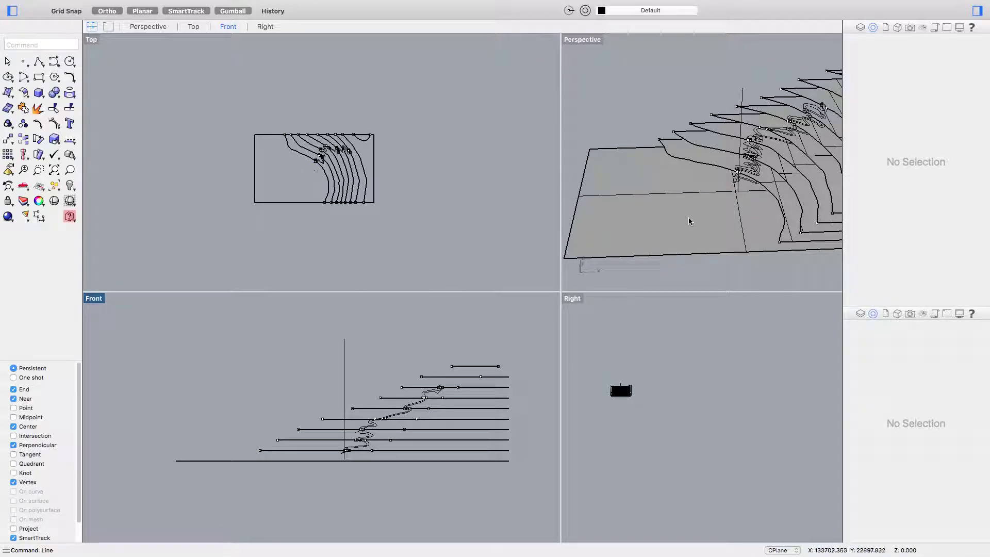
- Window-select all the contour geometry and remove the vertical line from the selection
right_drag(691, 221, 604, 186)
scroll(422, 211, down, 2)
drag(431, 234, 304, 144)
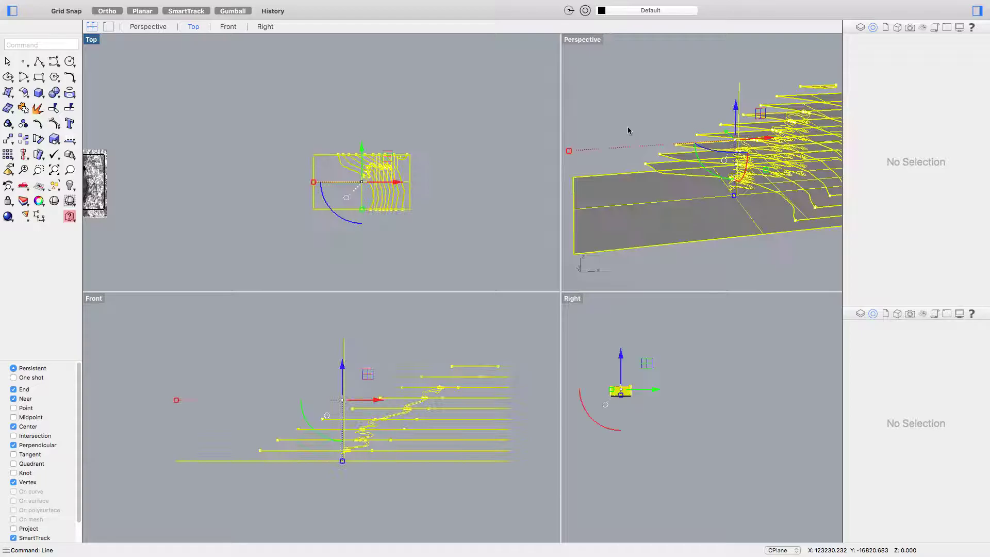
click(749, 71)
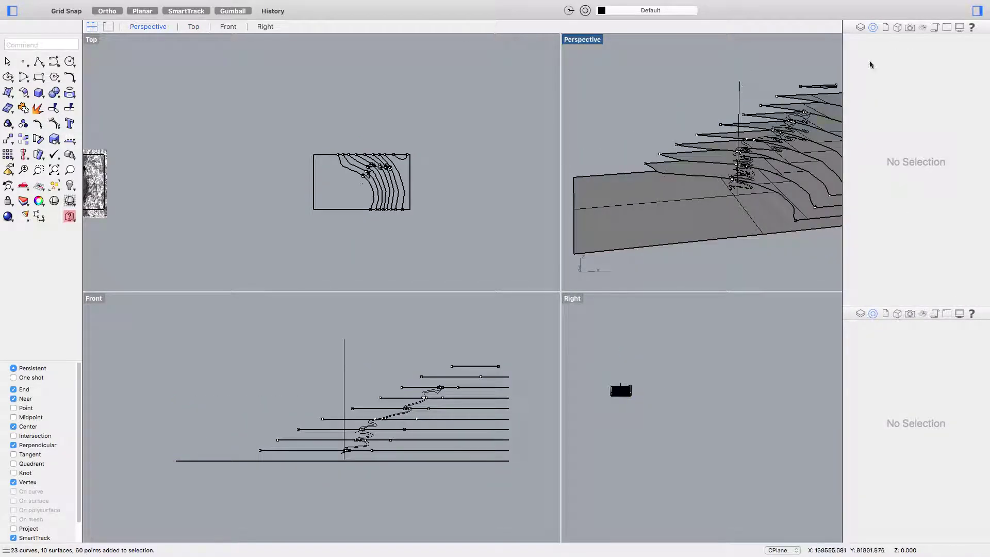
drag(521, 287, 272, 121)
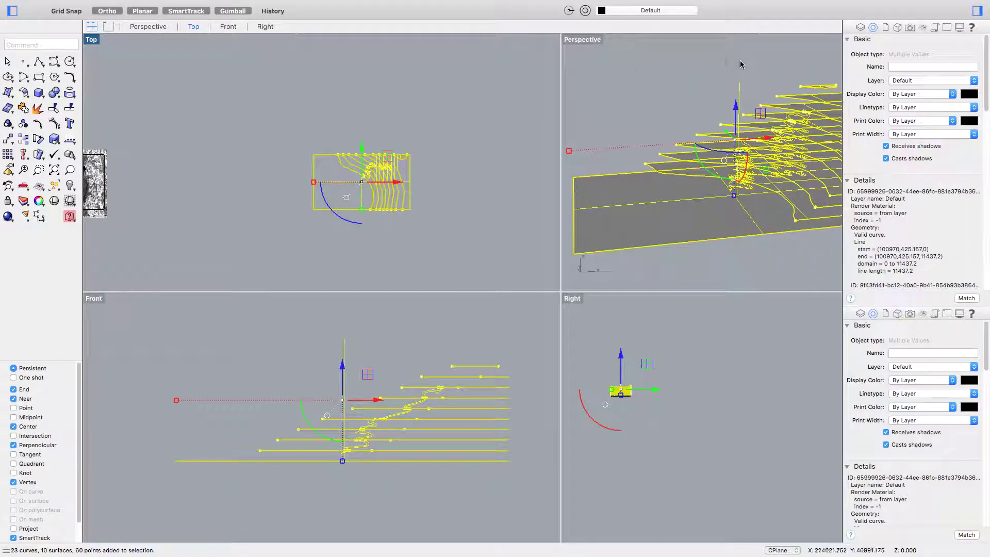
super+click(694, 105)
- Run Shear and pick the origin at the vertical line's base, retrying after cancelled attempts
text(Shee)
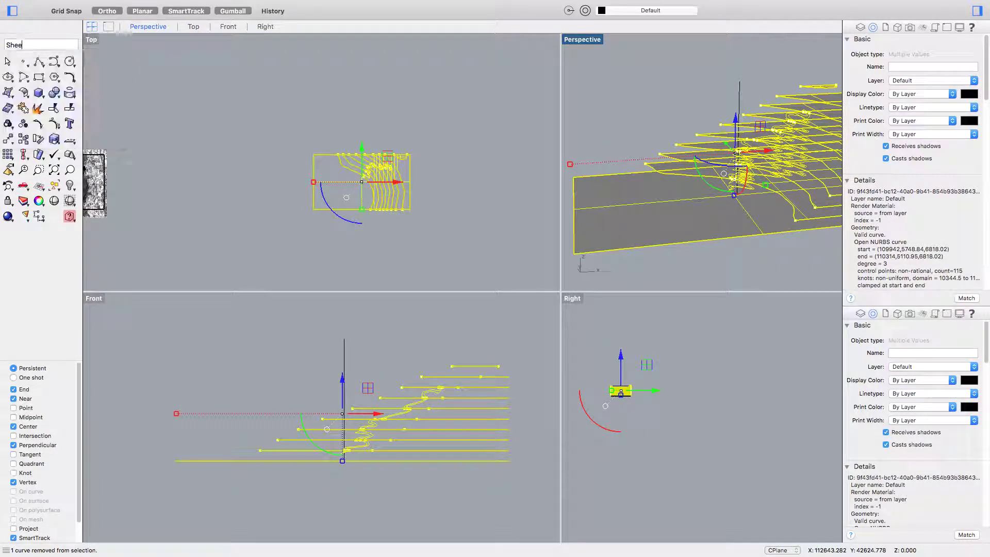
text(r)
key(Return)
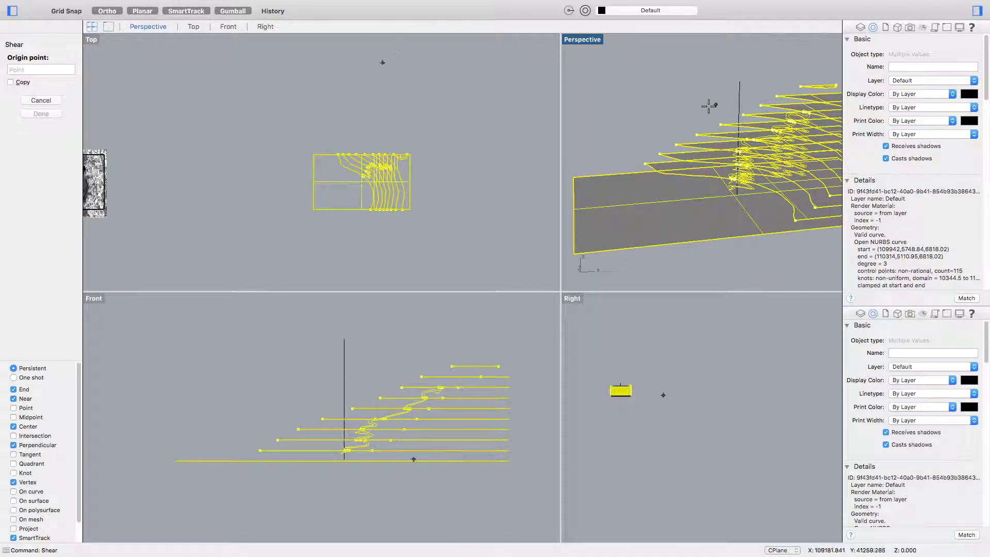
click(737, 194)
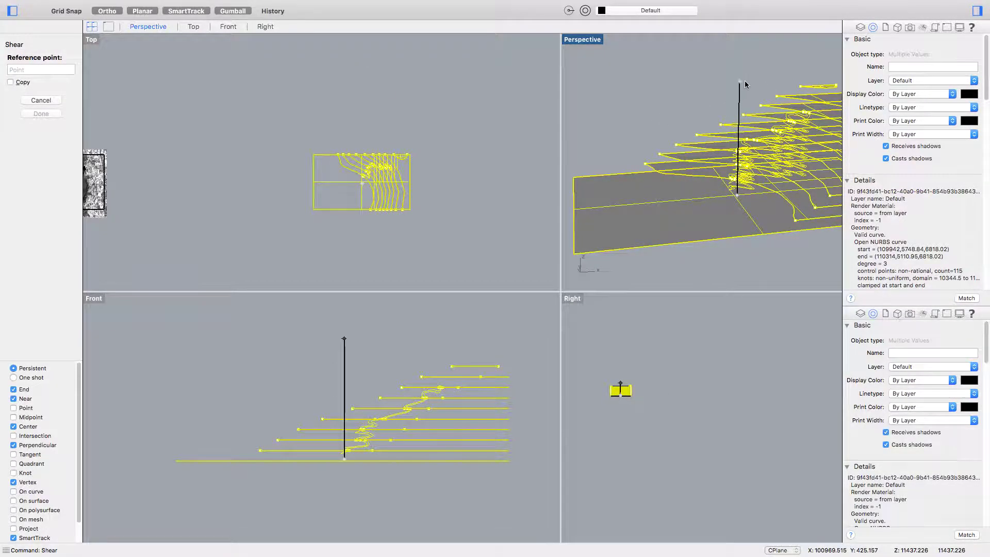
key(Escape)
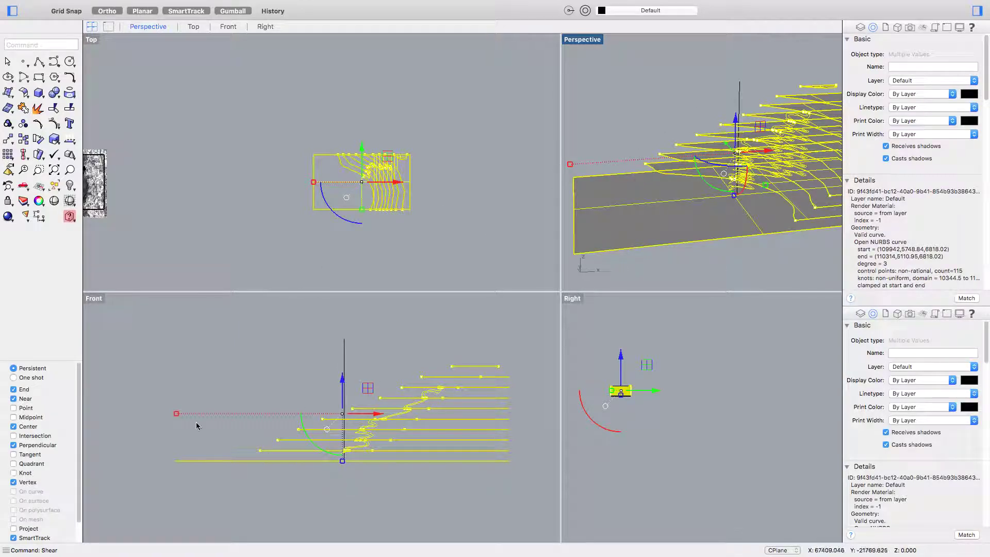
key(Return)
click(736, 194)
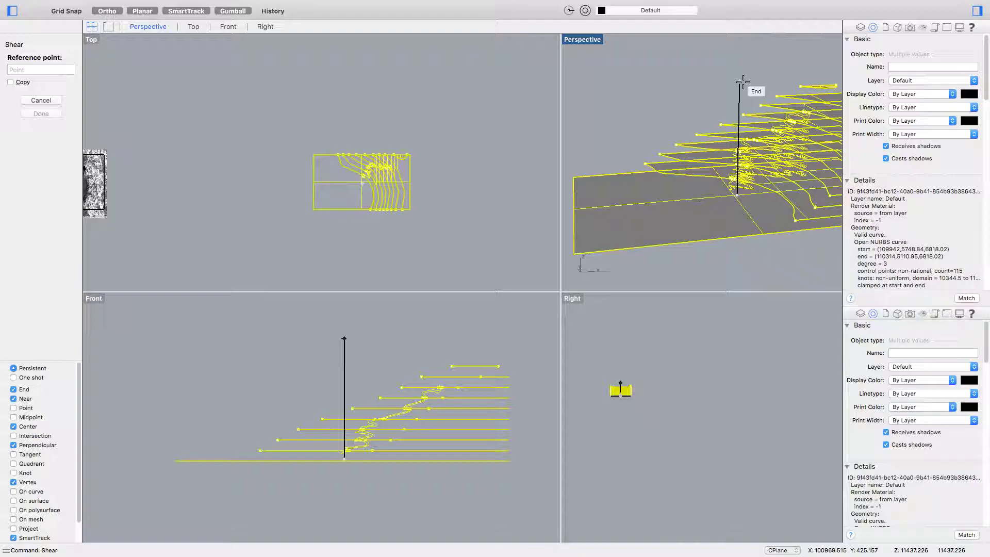
key(Escape)
scroll(409, 192, up, 5)
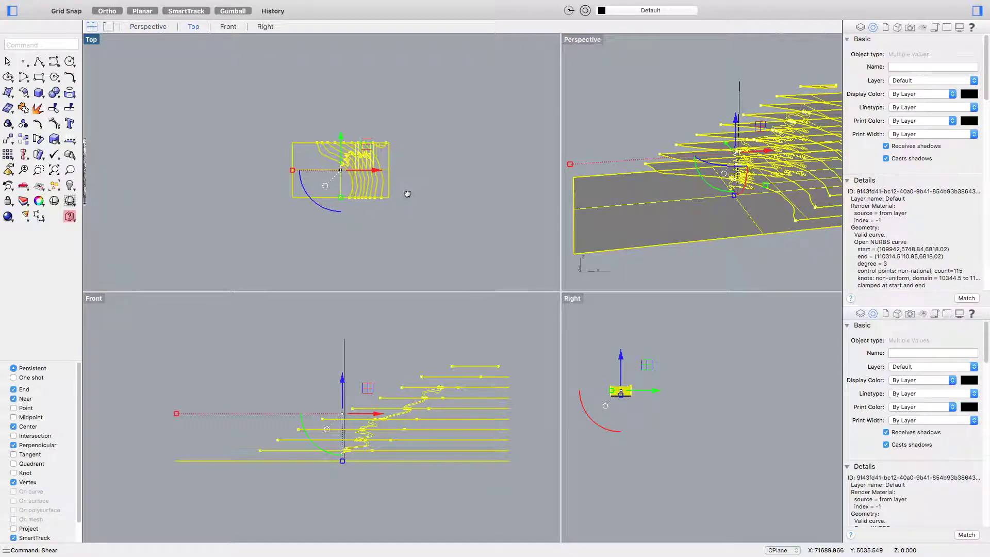
right_drag(735, 230, 656, 219)
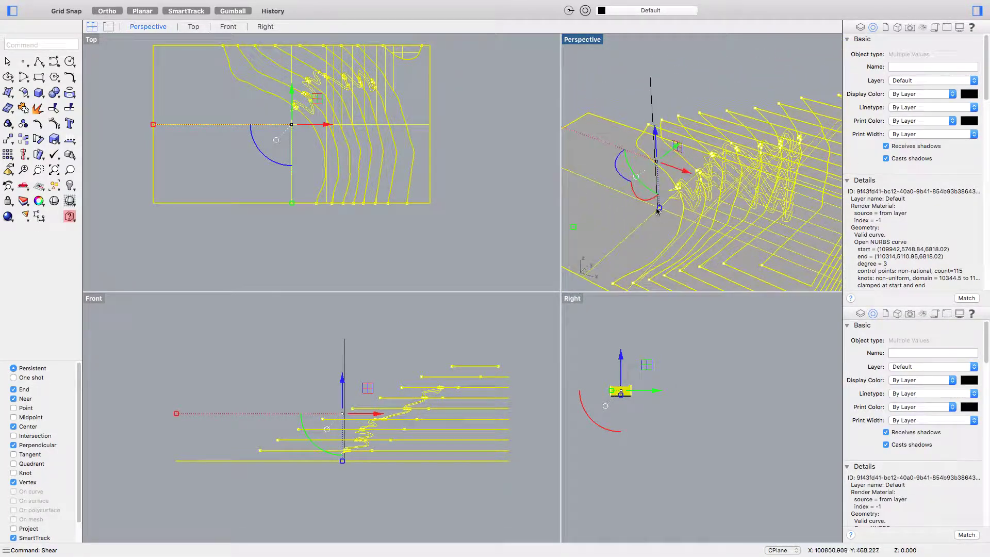
key(Return)
click(657, 207)
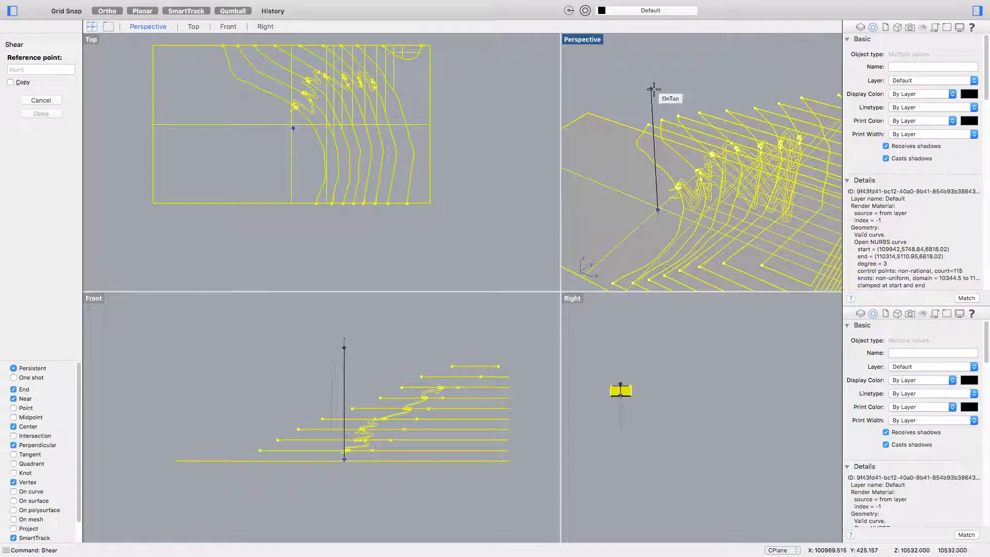
- Cancel Shear, window-select all 23 curves and 10 surfaces, and deselect the vertical line
key(Escape)
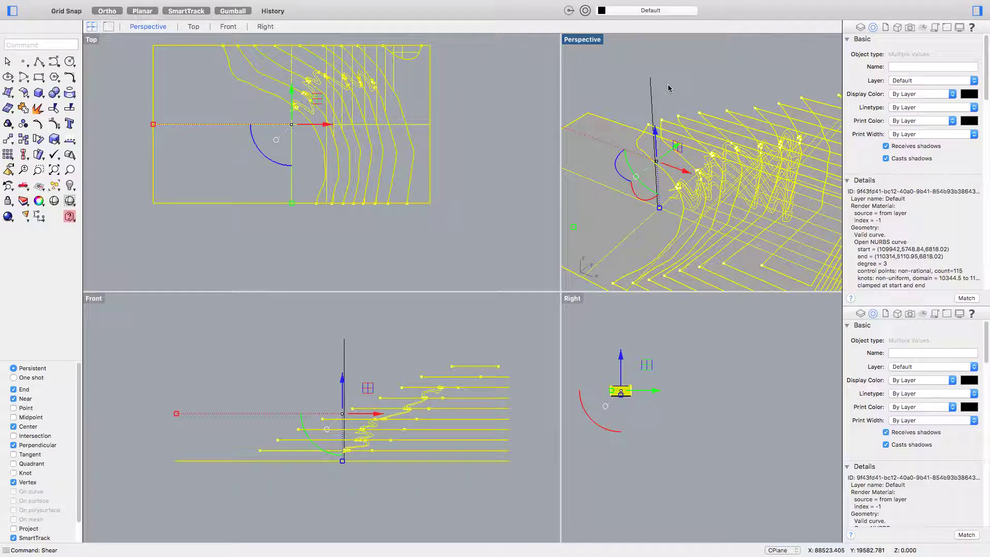
key(Escape)
scroll(592, 196, down, 3)
scroll(520, 200, down, 2)
drag(476, 223, 416, 187)
drag(274, 49, 509, 175)
drag(493, 223, 162, 75)
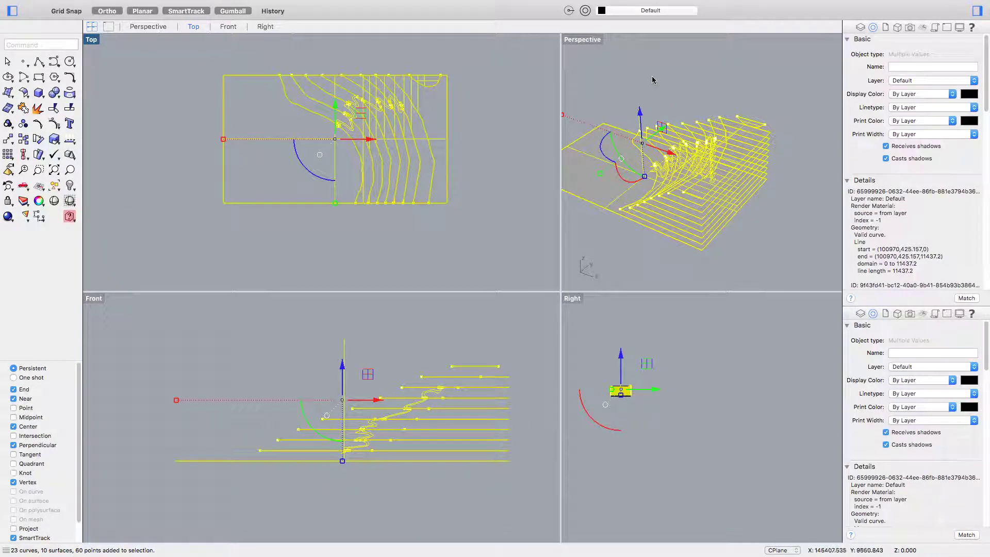
scroll(638, 127, up, 3)
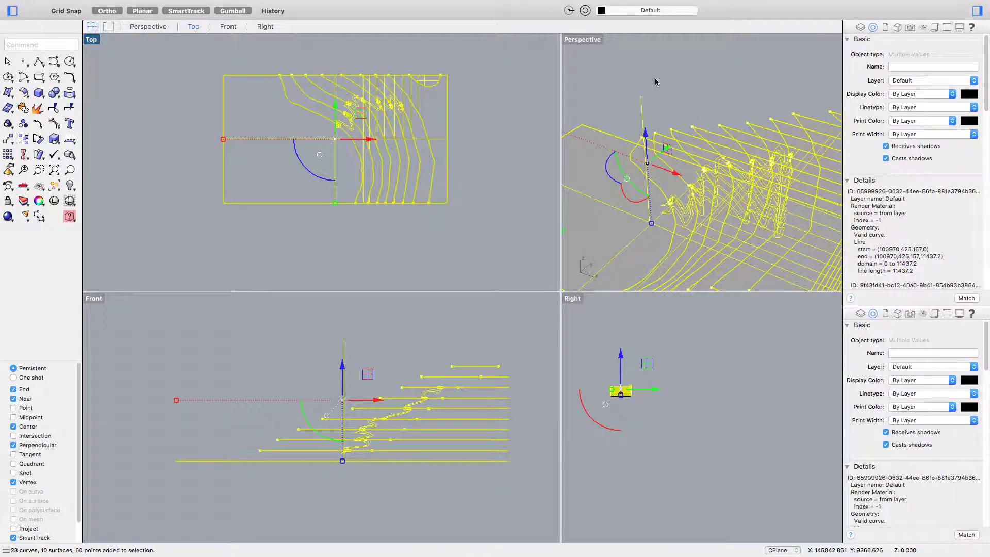
super+drag(655, 80, 628, 122)
right_drag(628, 122, 689, 177)
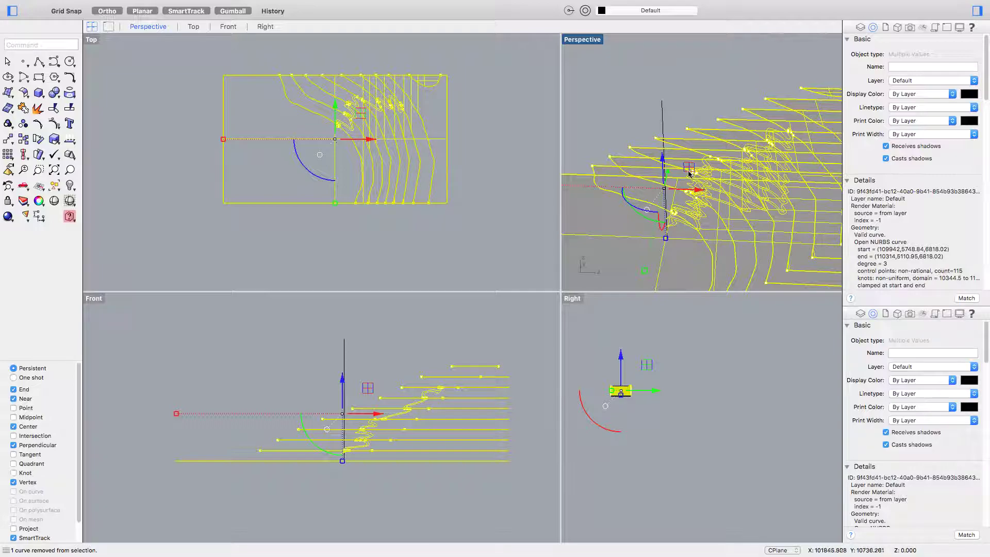
mouse_move(397, 216)
right_down()
mouse_move(429, 207)
mouse_move(373, 225)
right_up()
- Start Shear with the origin at the line's bottom and reference at its top
text(Shear)
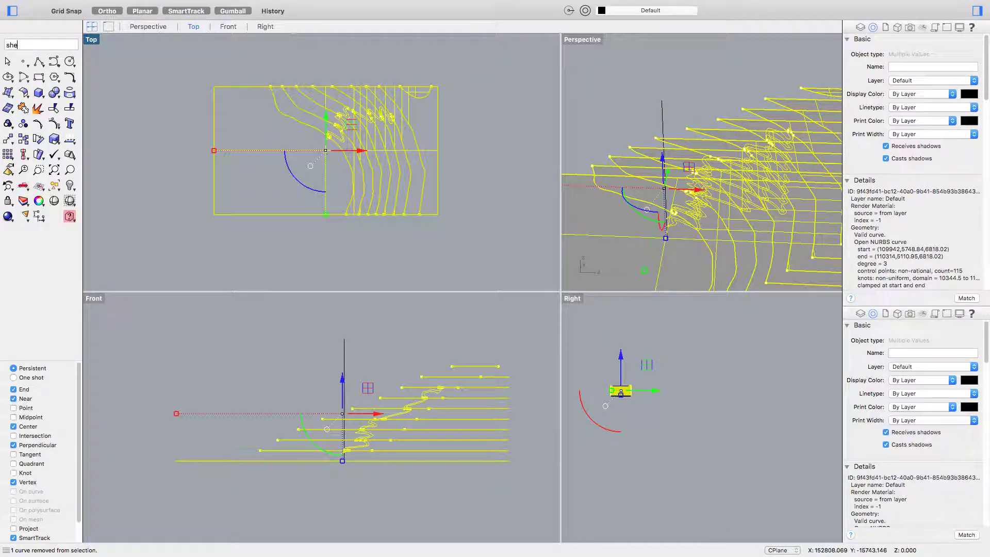
key(Return)
mouse_move(698, 267)
right_down()
mouse_move(696, 258)
mouse_move(715, 260)
right_up()
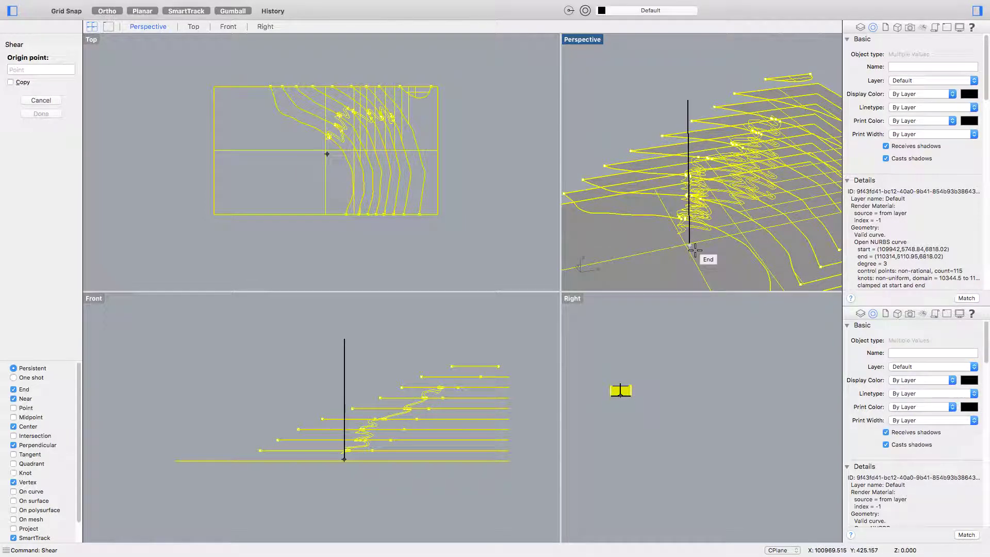
click(342, 460)
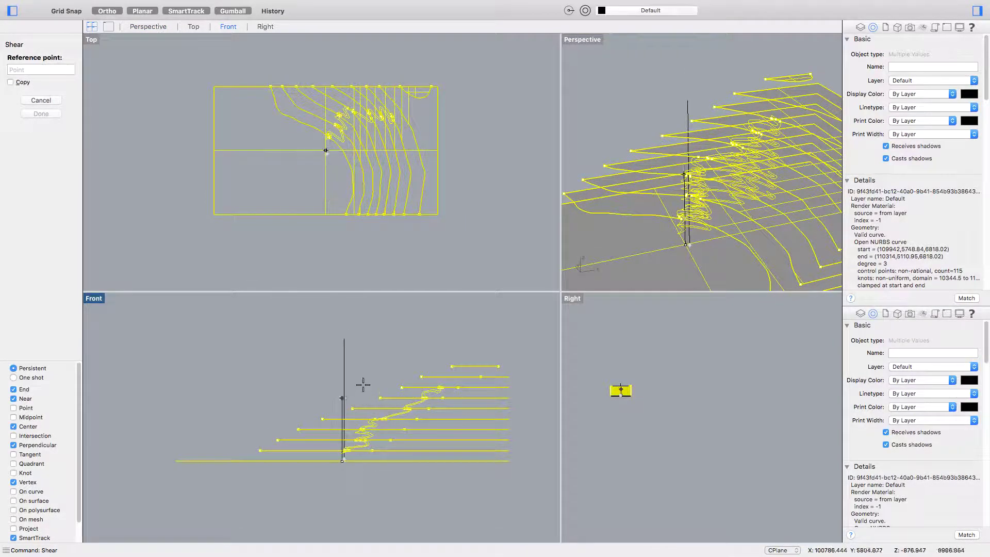
key(Escape)
right_click(623, 349)
click(689, 243)
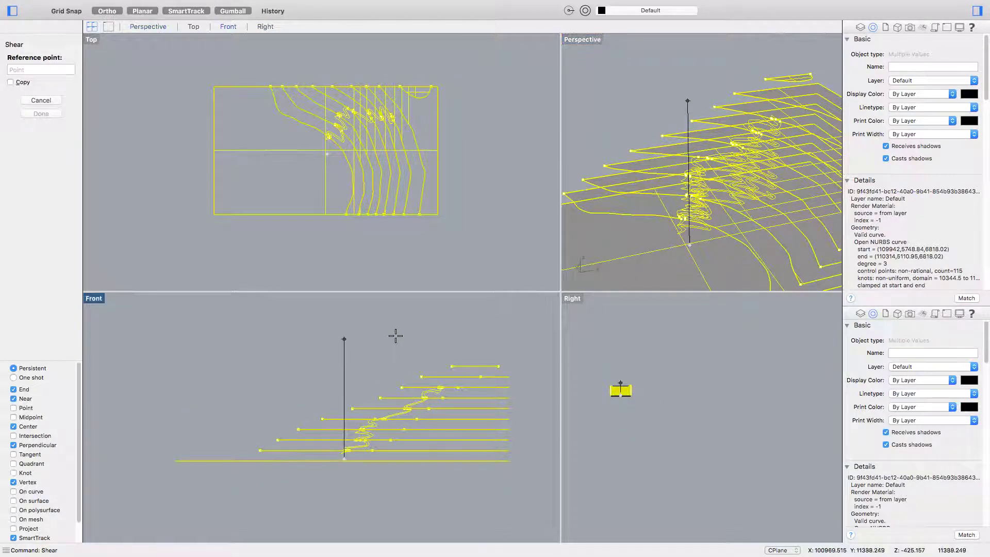
click(346, 334)
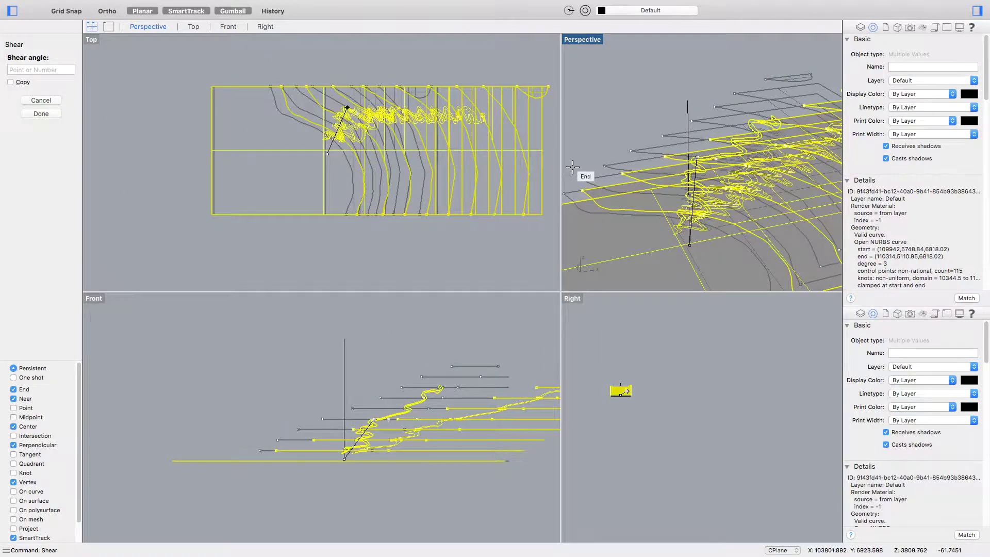
scroll(399, 171, down, 3)
scroll(400, 175, down, 3)
scroll(376, 178, right, 3)
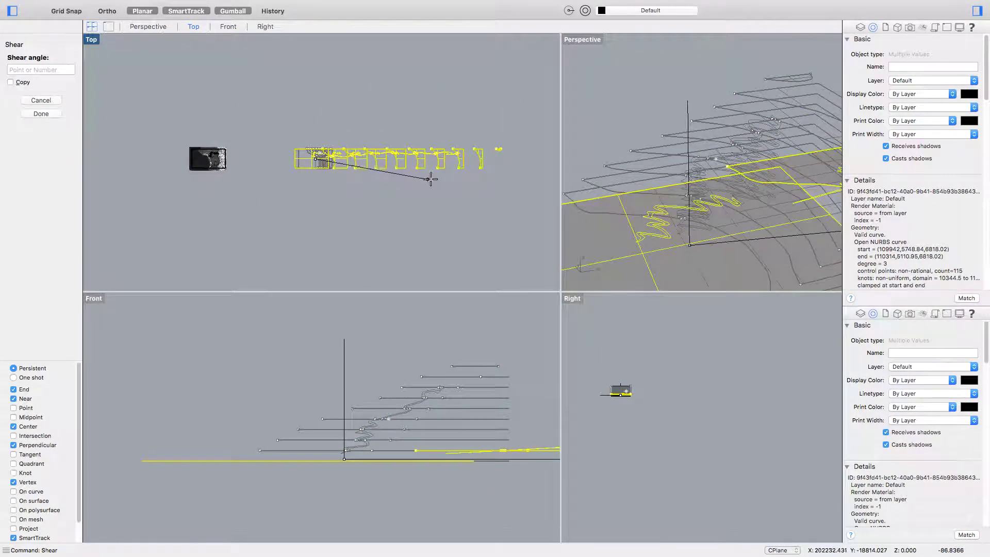
- Turn Ortho off with F8, apply the shear near 90°, and select the long stray curve
key(F8)
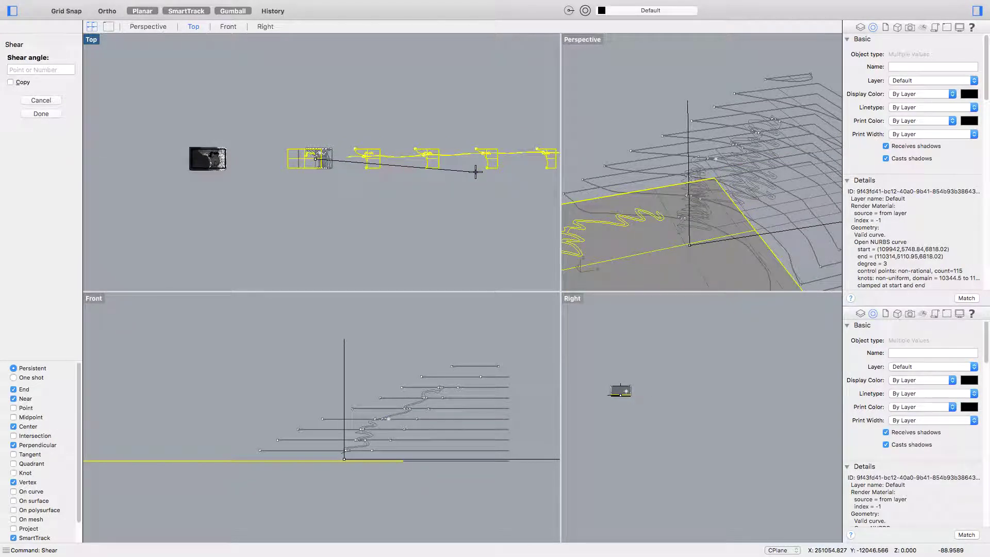
key(Escape)
key(Escape)
drag(406, 169, 395, 149)
scroll(391, 181, right, 3)
scroll(381, 172, down, 1)
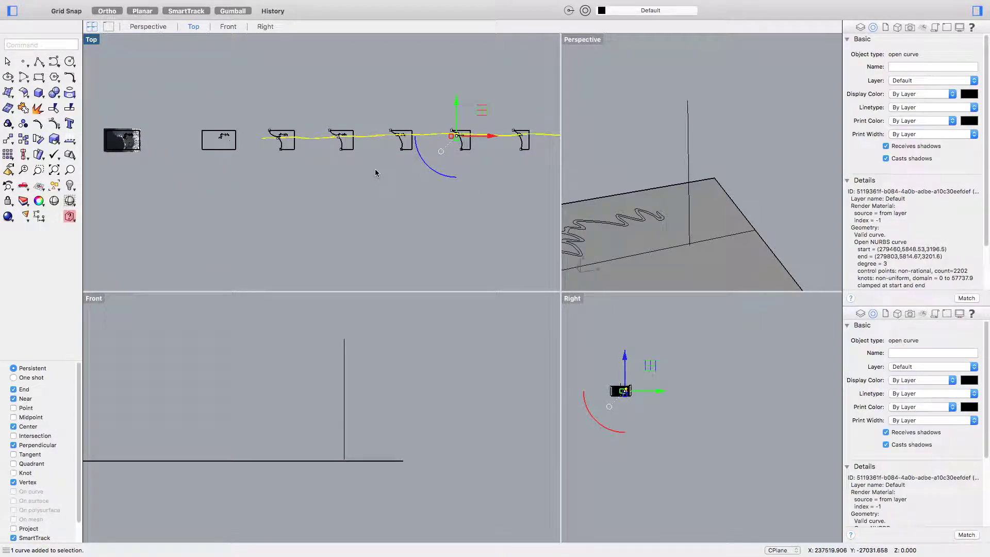
- Delete the long stray curve and pan the Top view to review the row of outline copies
key(Delete)
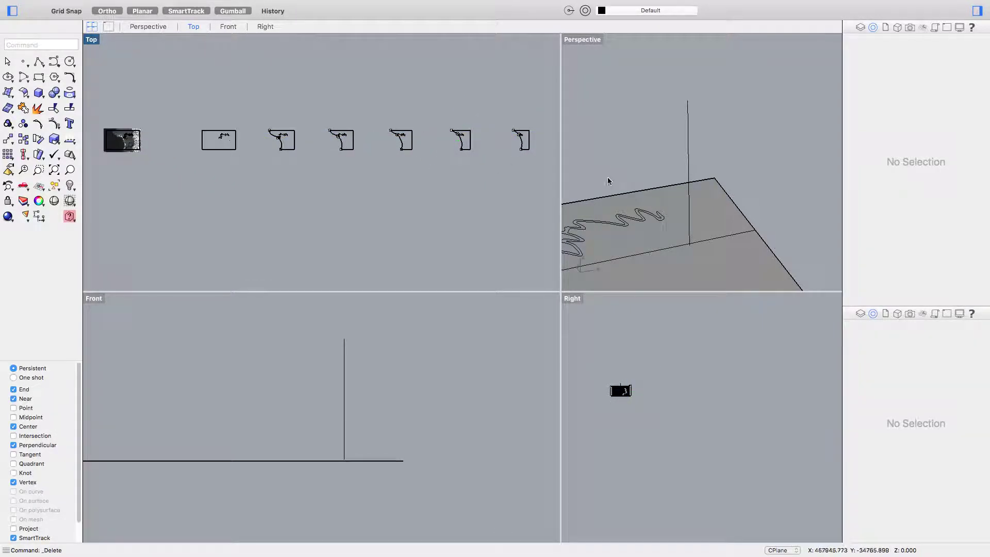
scroll(208, 143, up, 5)
scroll(207, 143, down, 2)
scroll(253, 153, right, 2)
scroll(253, 152, right, 5)
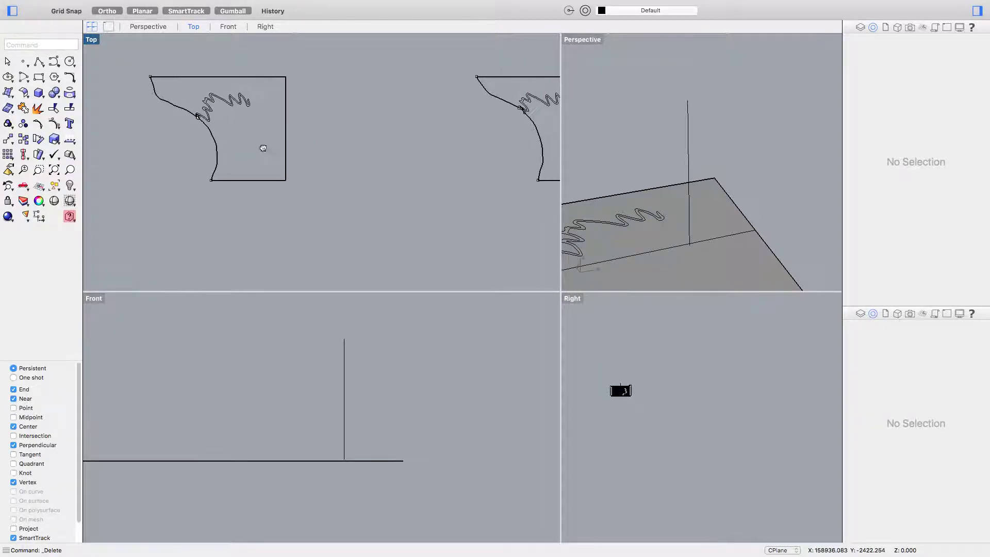
scroll(416, 154, up, 3)
scroll(456, 155, down, 6)
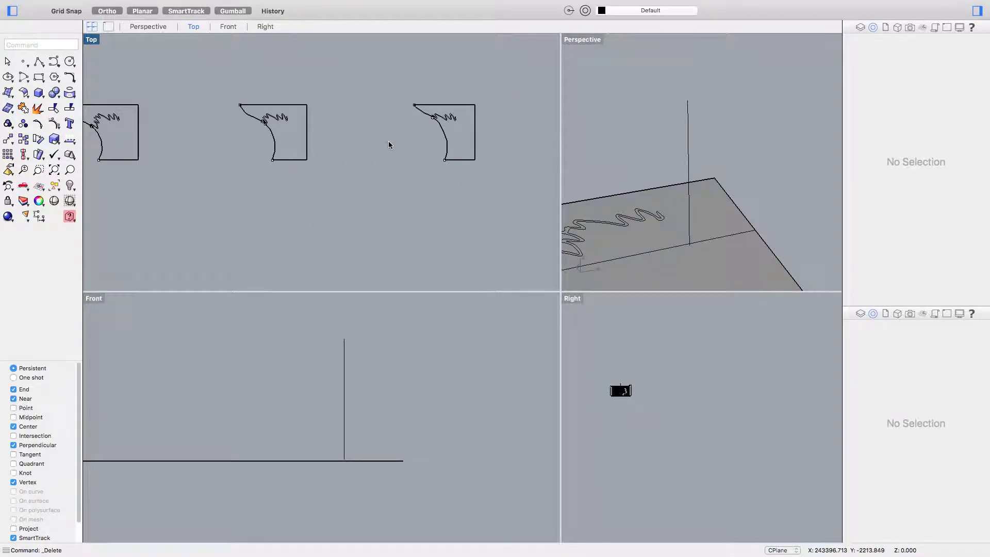
scroll(458, 158, right, 1)
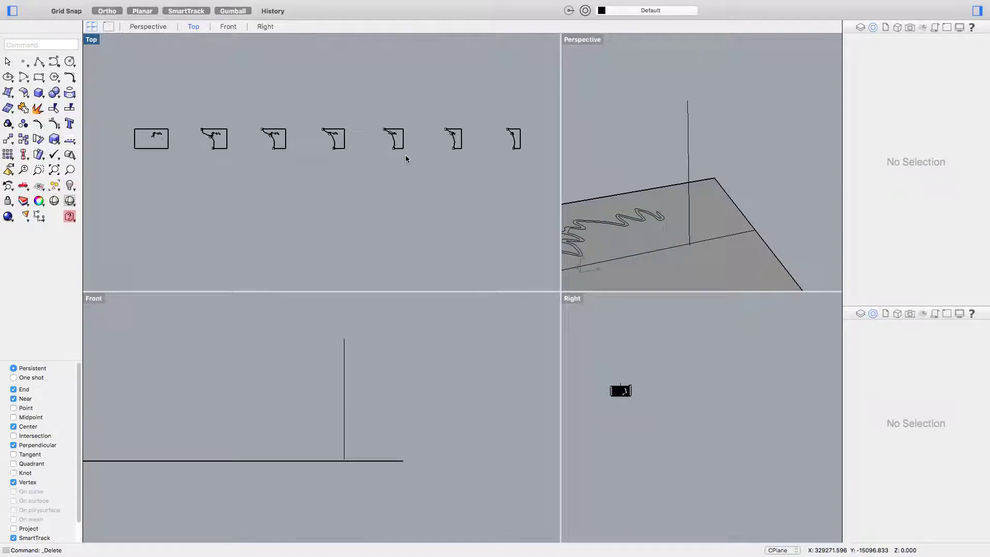
scroll(397, 157, down, 1)
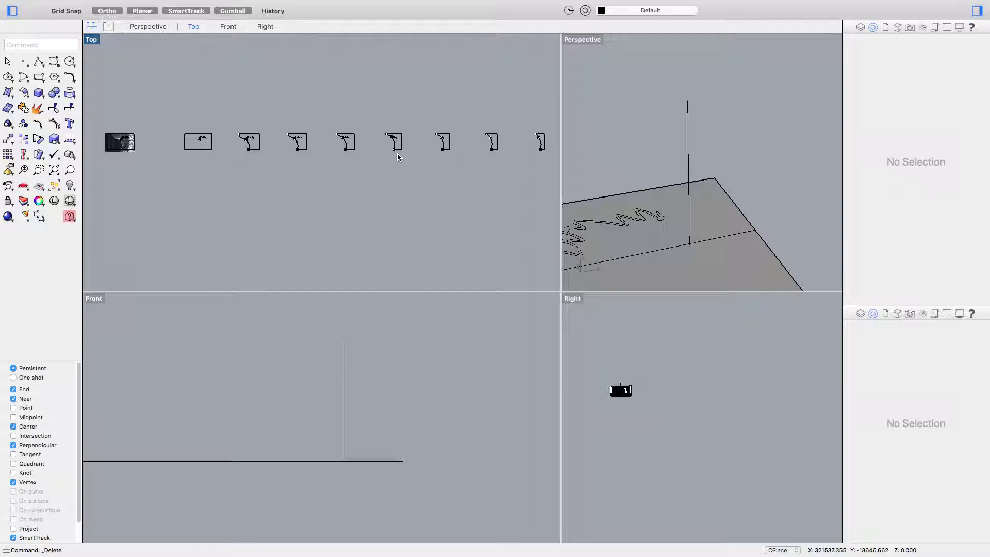
scroll(401, 145, down, 3)
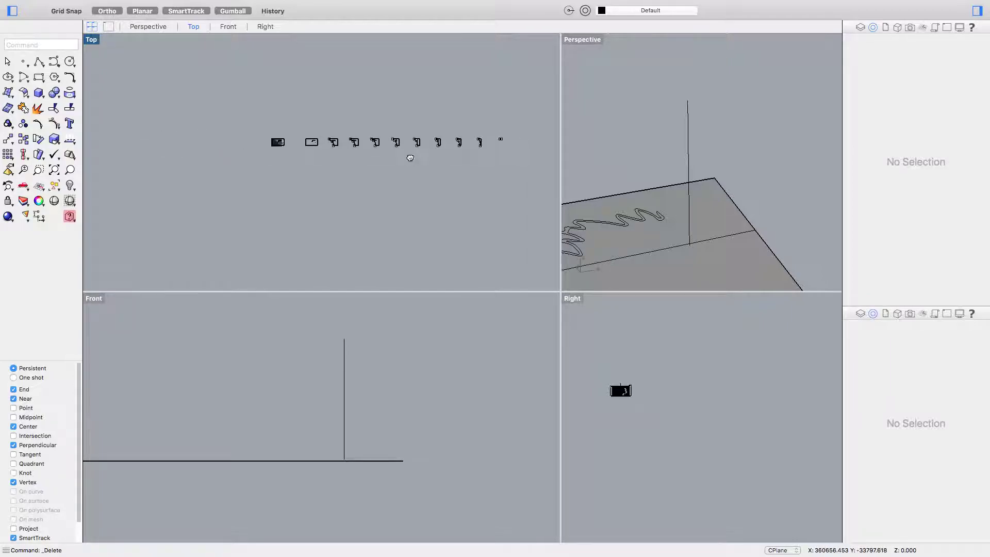
right_drag(411, 159, 362, 171)
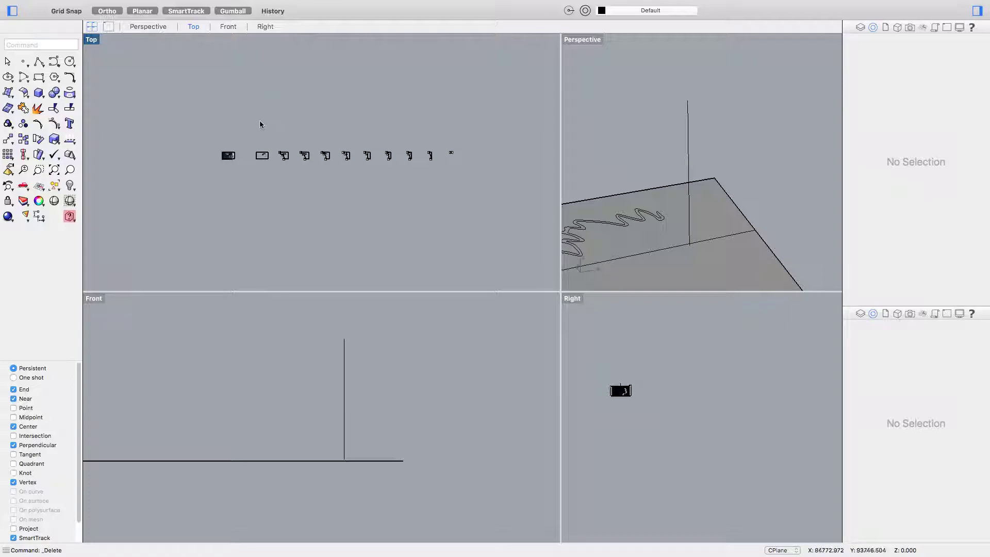
- Undo the deletion with Cmd+Z to restore the stray curve
scroll(268, 164, up, 3)
scroll(267, 164, up, 3)
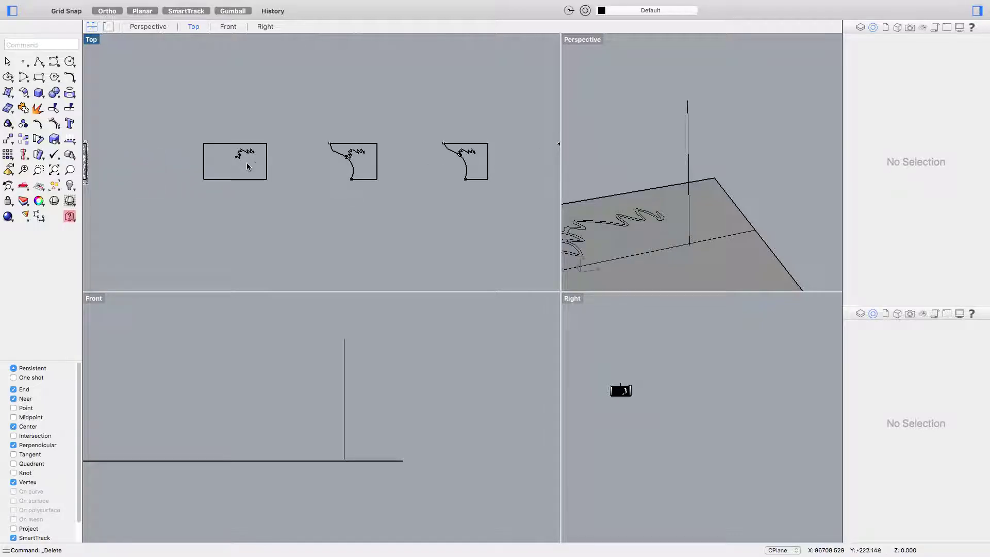
key(super+z)
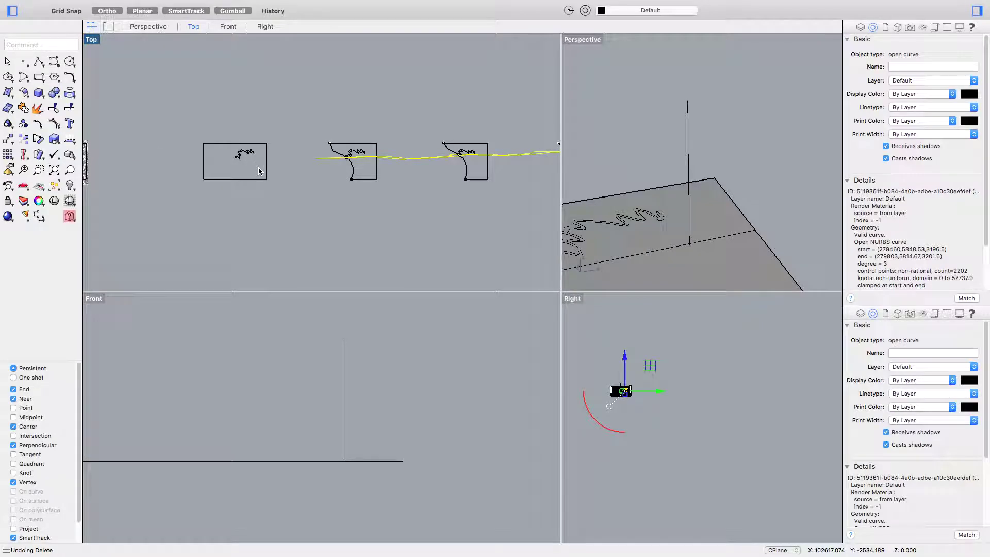
- Undo the shear with Cmd+Z so the terraces return to their stack, then zoom in
key(super+z)
key(Escape)
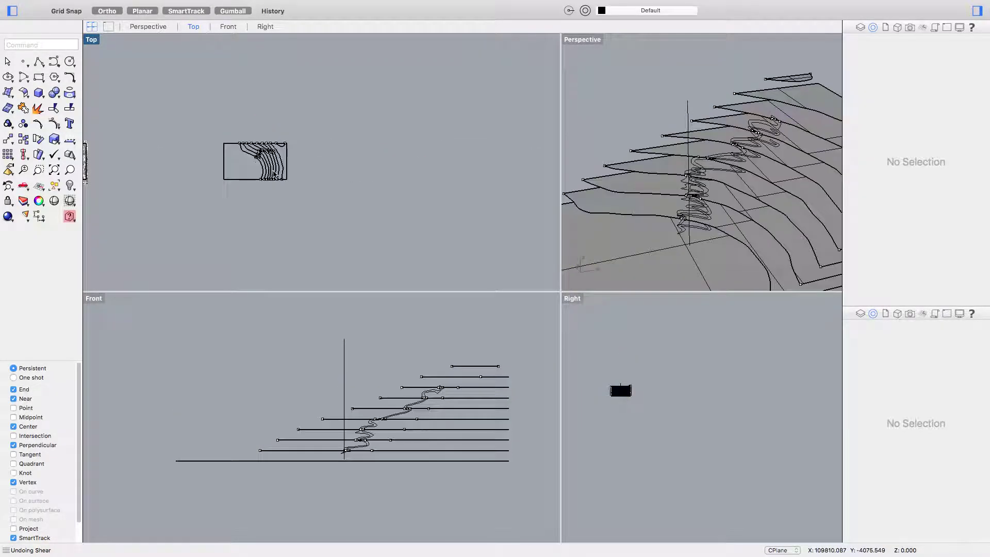
scroll(279, 175, up, 5)
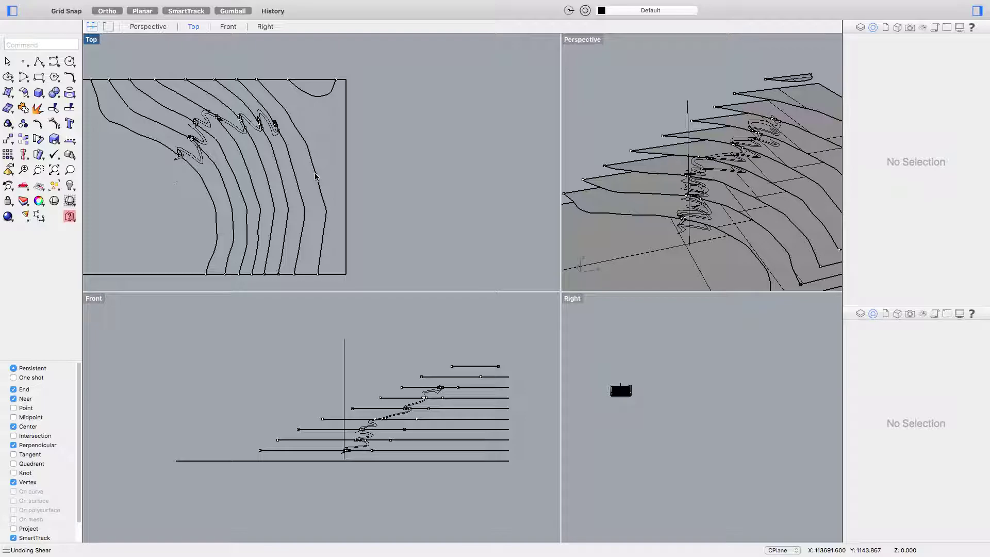
- Pick the small arc area at the top edge and start the Project command
click(315, 99)
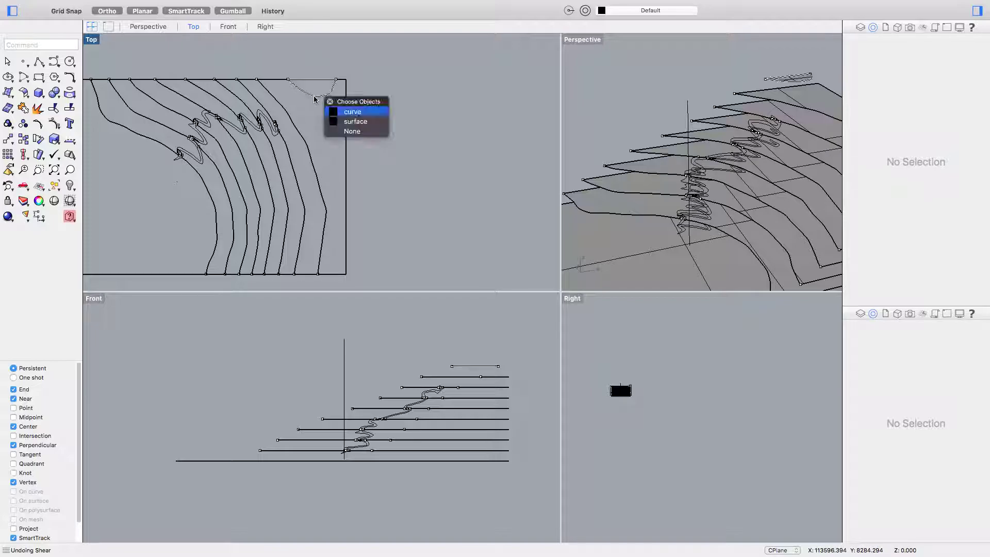
click(354, 123)
text(r)
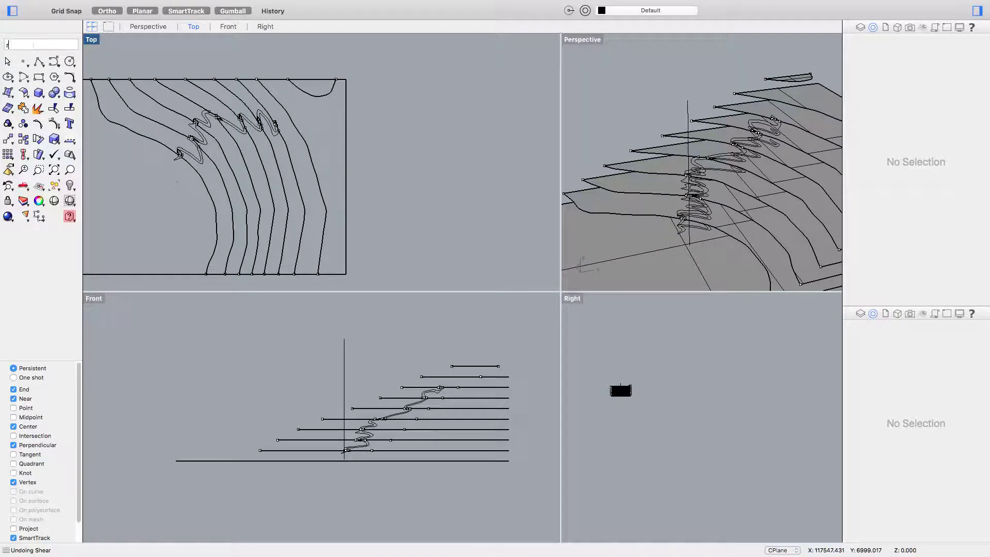
text(s)
key(Escape)
text(project)
key(Return)
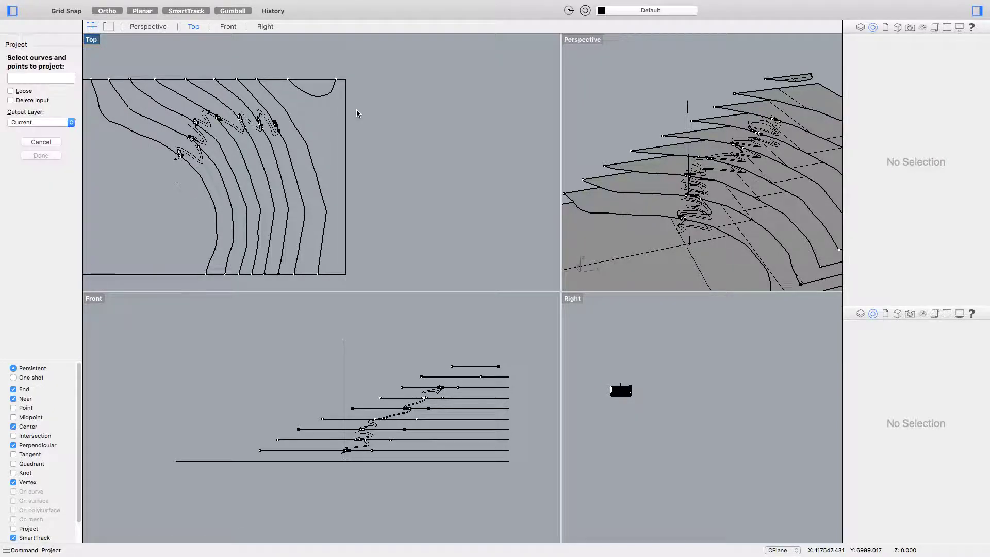
- Project the small arc and its neighbouring boundary curve onto the surface beneath
click(304, 96)
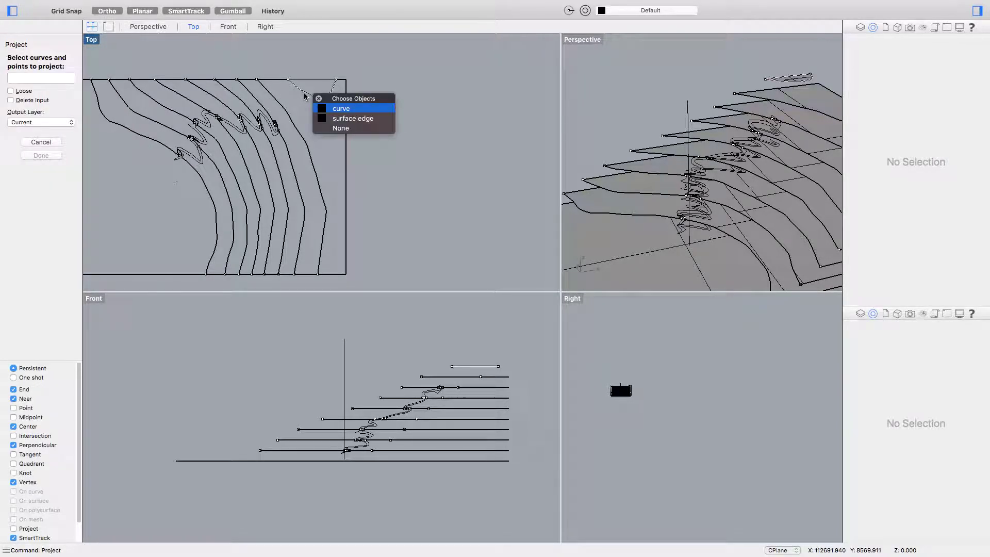
key(Return)
click(324, 153)
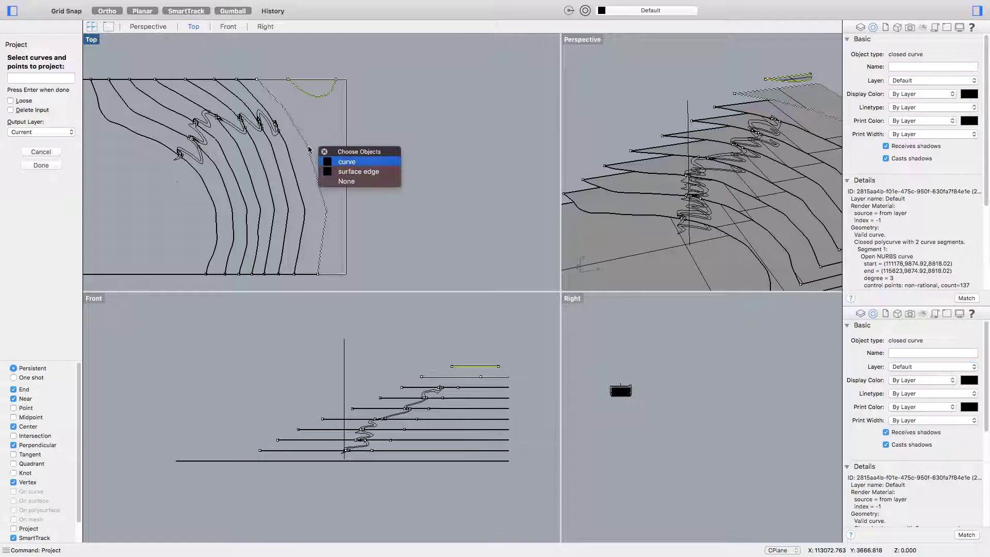
click(356, 172)
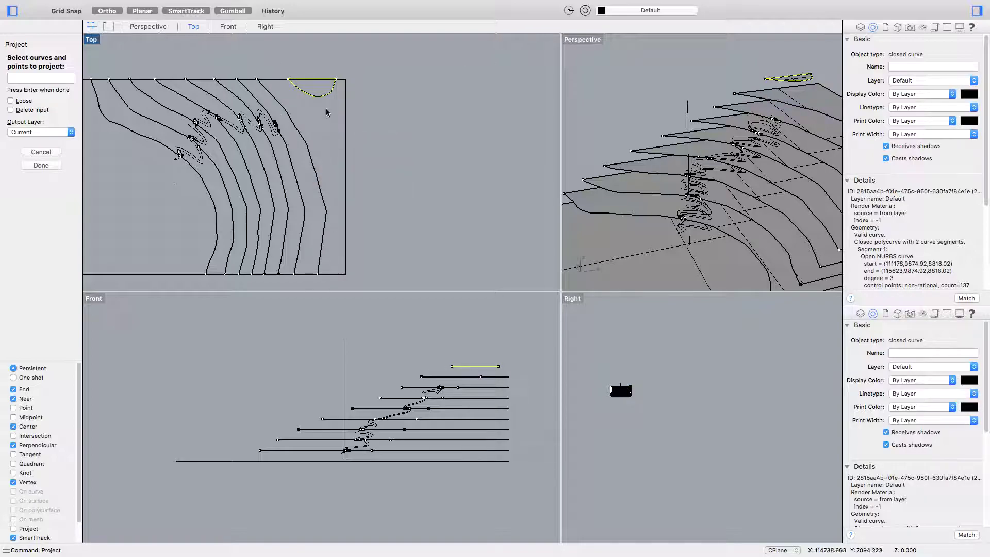
key(Return)
click(301, 135)
key(Return)
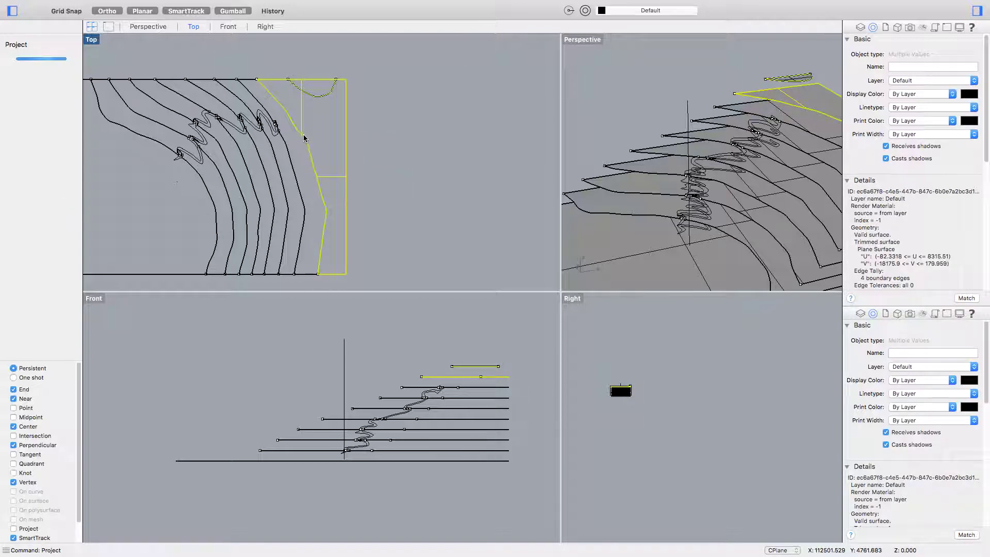
- Orbit the Perspective view to inspect the projected arc on the stacked contour slabs
scroll(792, 144, up, 10)
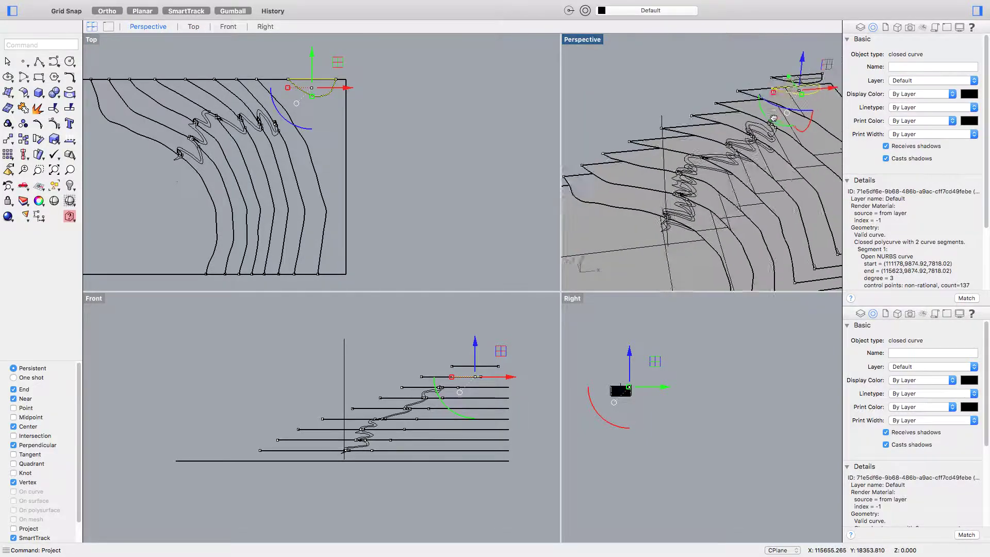
right_drag(715, 121, 673, 134)
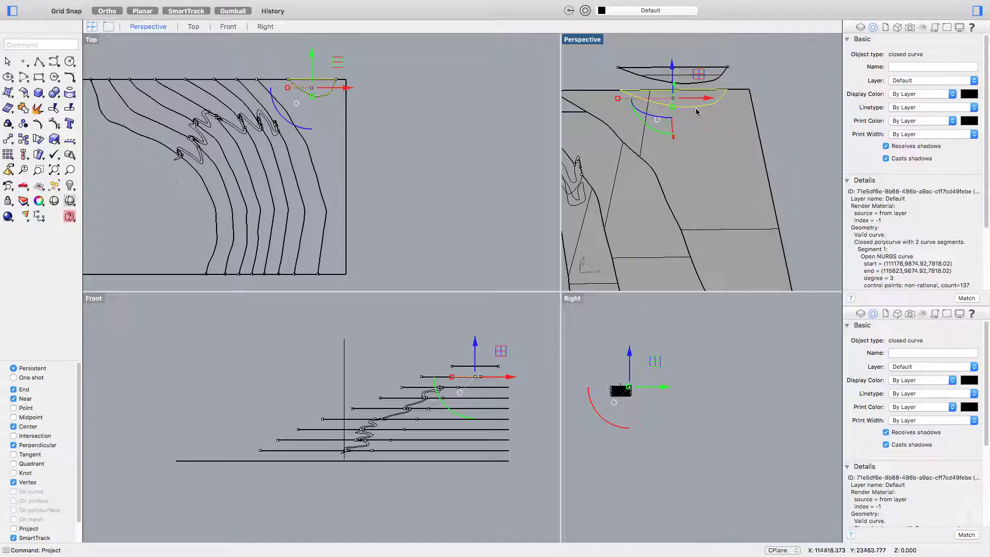
right_drag(715, 111, 702, 112)
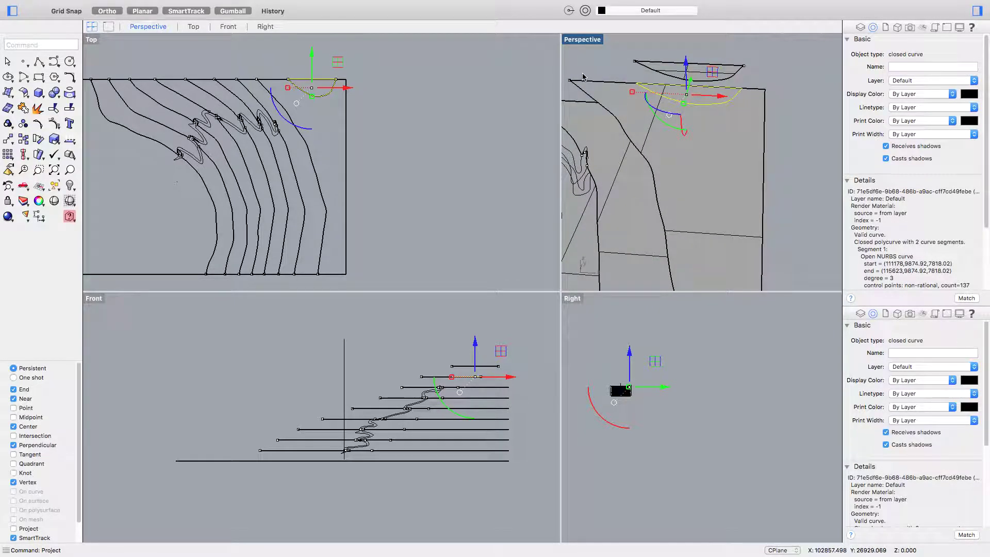
right_drag(701, 145, 730, 107)
scroll(729, 106, up, 5)
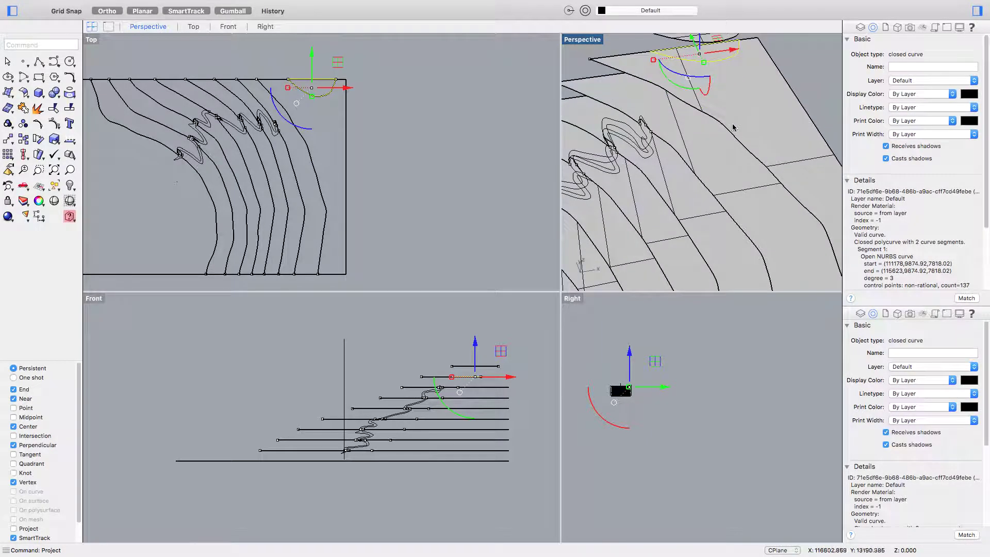
- Repeat the Project command with right-clicks, cancelling the extra attempts with Esc
right_click(727, 131)
key(Escape)
right_click(726, 130)
right_click(727, 131)
key(Escape)
key(Escape)
- In Project, pick the long curve on the right side of the contours as the curve to project
click(727, 130)
key(Escape)
right_click(727, 130)
click(727, 130)
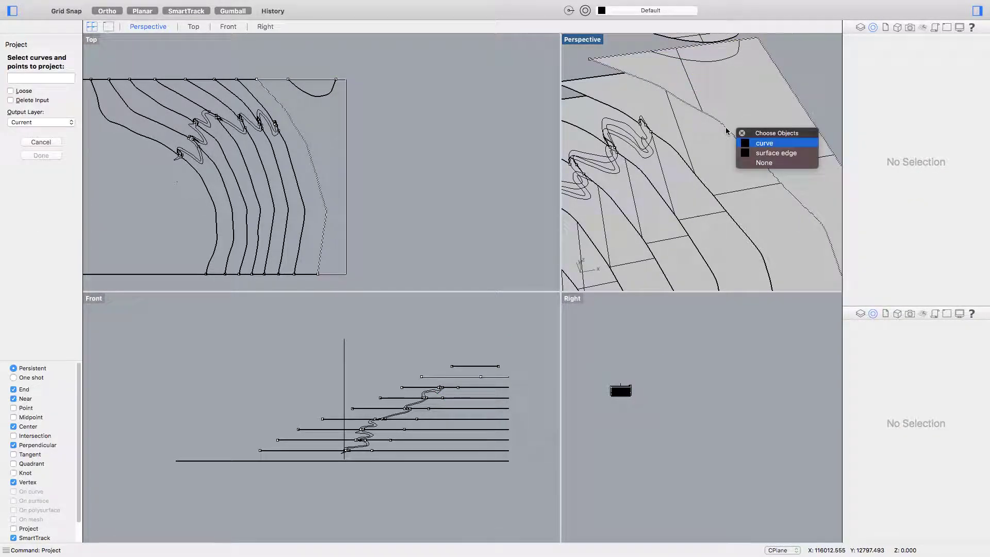
click(761, 145)
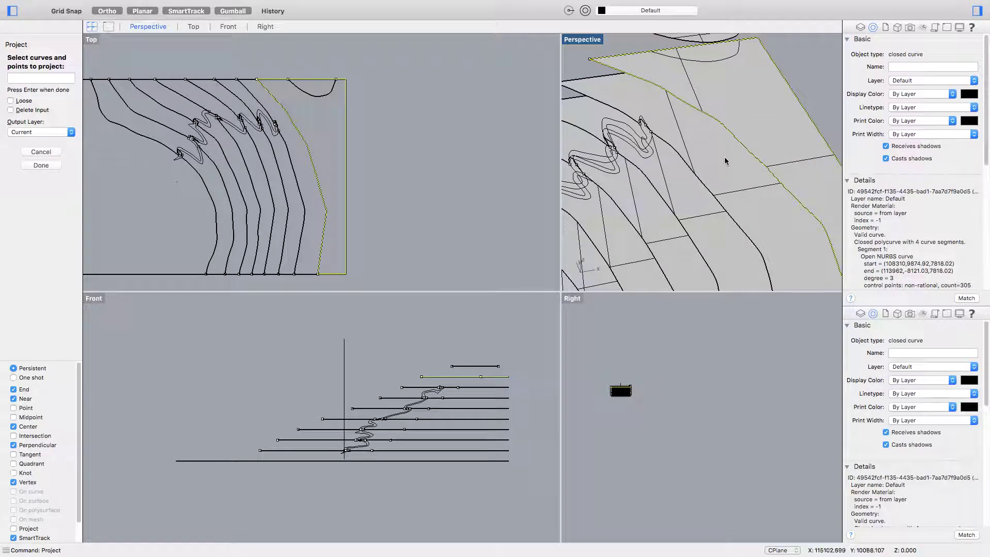
key(Escape)
right_click(736, 140)
click(736, 140)
click(766, 165)
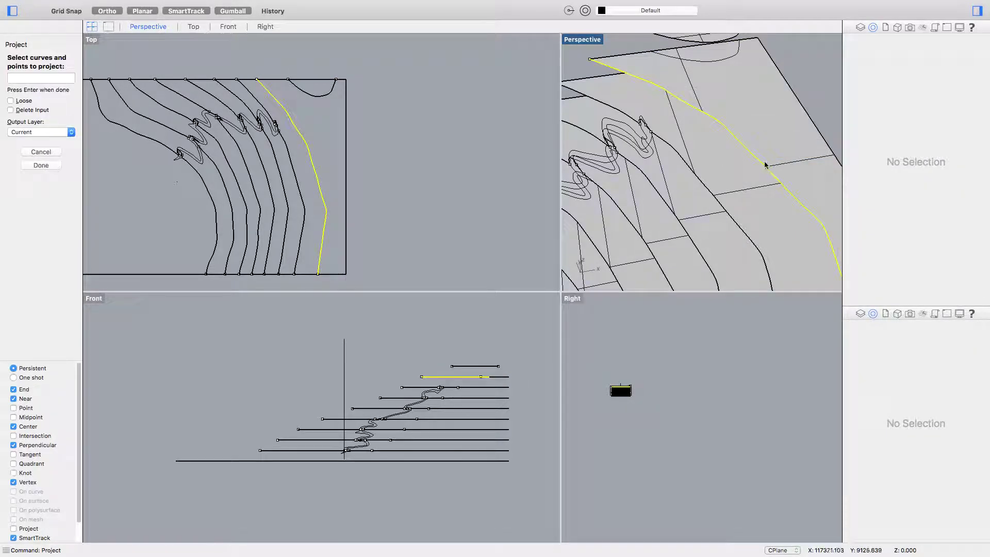
right_click(714, 166)
- Project it onto the terrace surface below, then inspect and deselect the new coastline curve
click(715, 165)
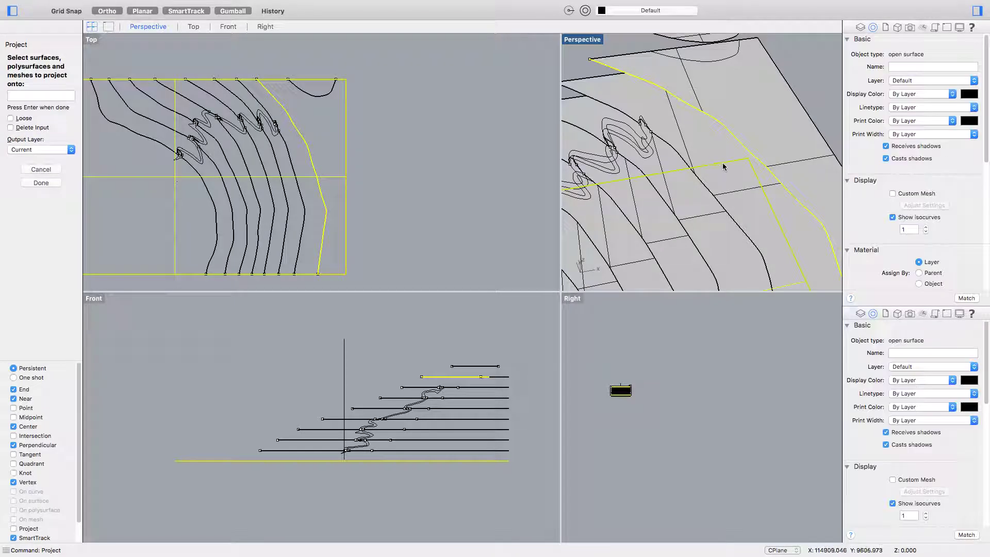
click(760, 190)
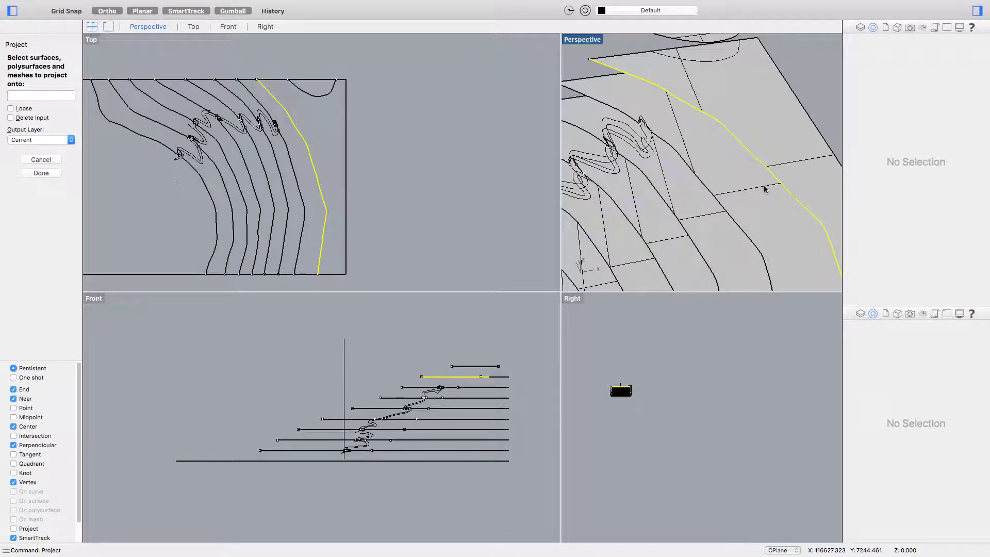
click(764, 189)
right_click(765, 190)
right_drag(759, 186, 729, 184)
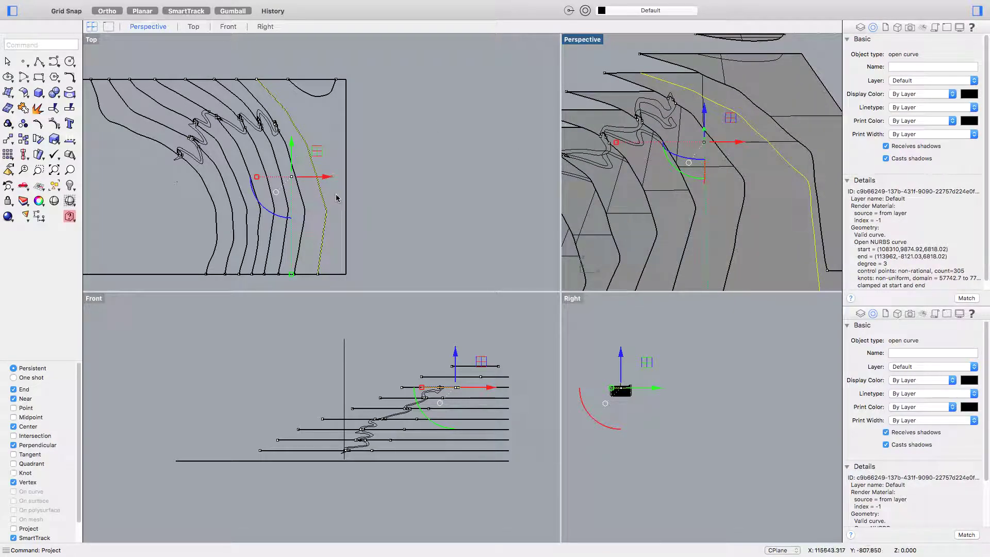
key(Escape)
scroll(342, 152, down, 5)
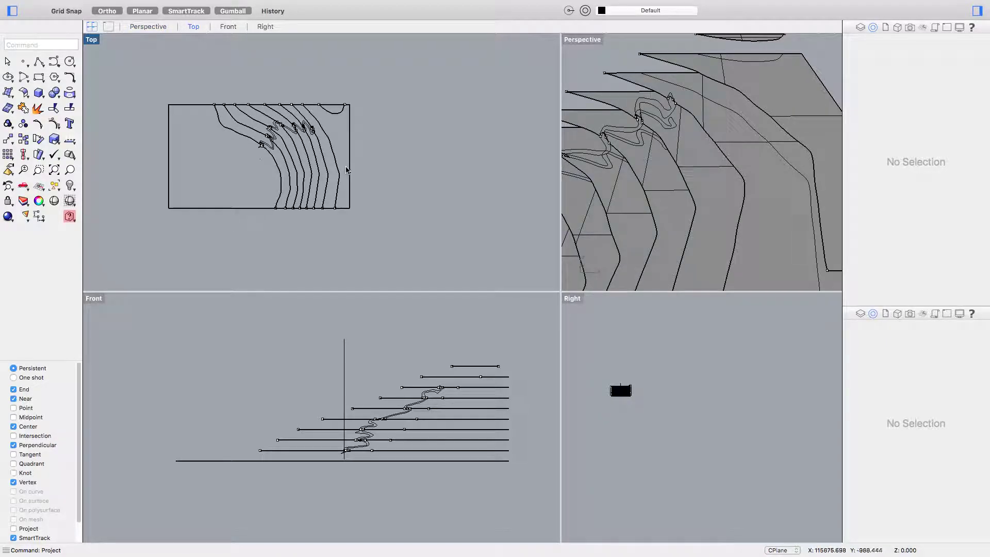
- Start a Line command, then cancel it without drawing anything
scroll(344, 149, down, 3)
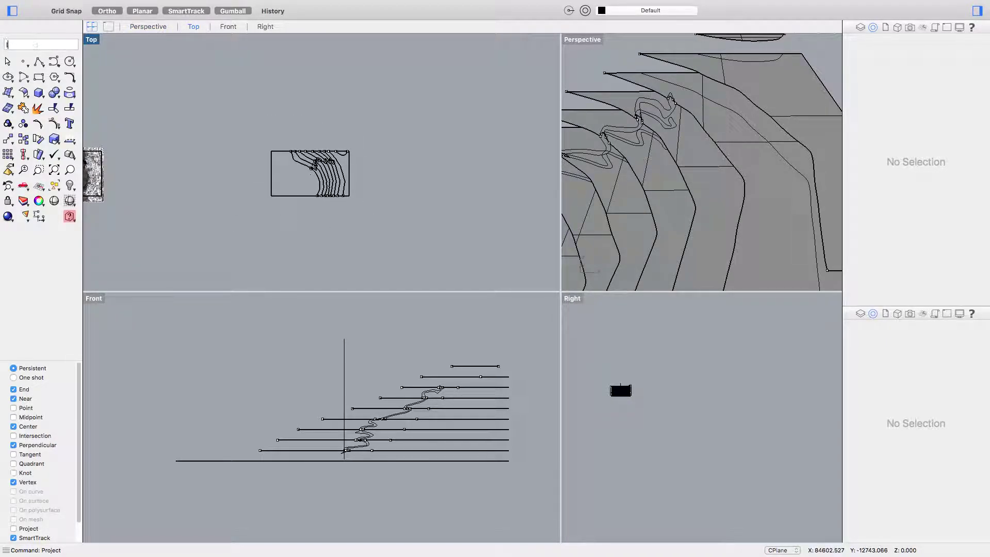
text(line)
key(Return)
scroll(674, 178, down, 5)
key(F8)
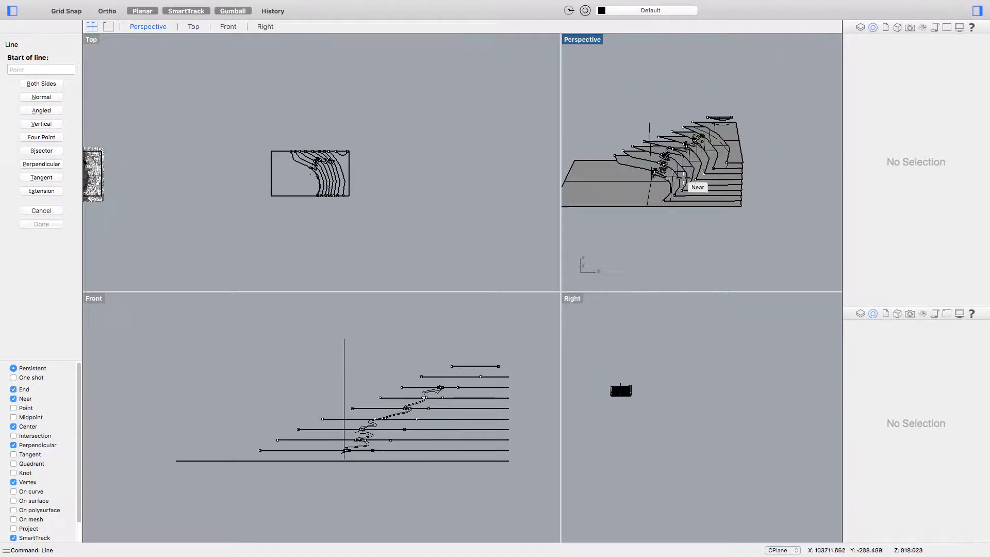
shift+right_drag(674, 175, 696, 175)
key(F8)
key(Escape)
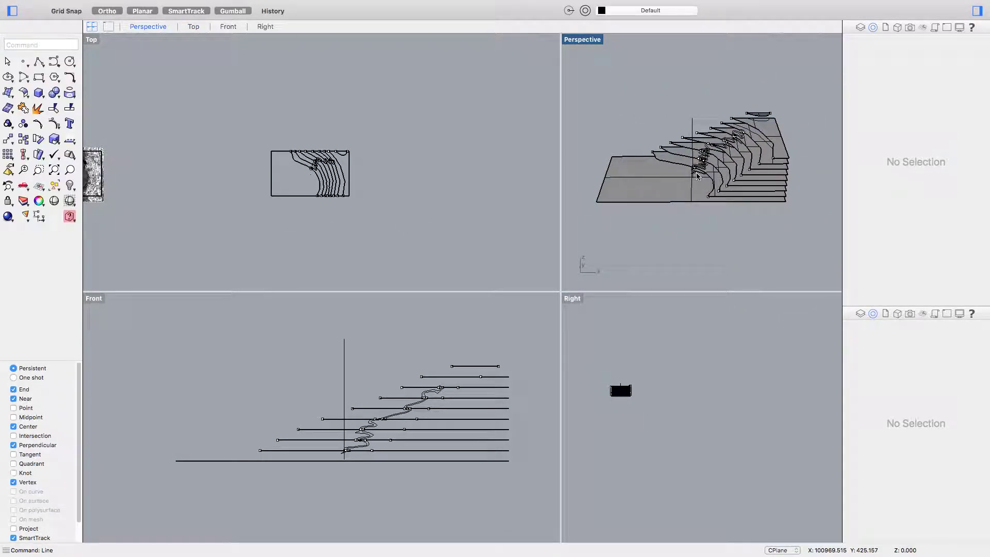
- Window-select the contour layers and surfaces, leaving the vertical line out of the selection
drag(415, 213, 227, 104)
scroll(376, 336, up, 3)
drag(350, 319, 298, 369)
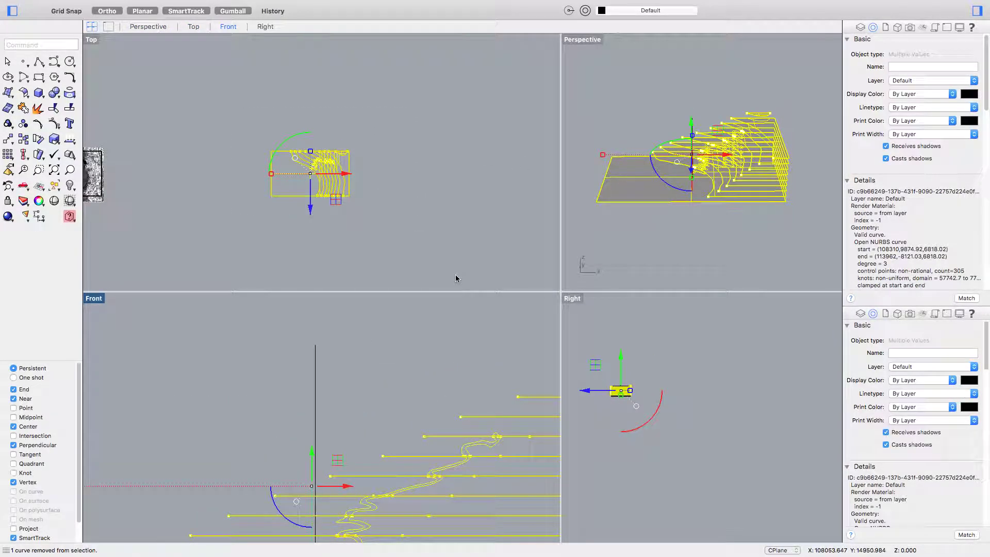
- Shear the selection from the vertical line's end and top, with Ortho off, spreading layers along X
text(Shear)
key(Return)
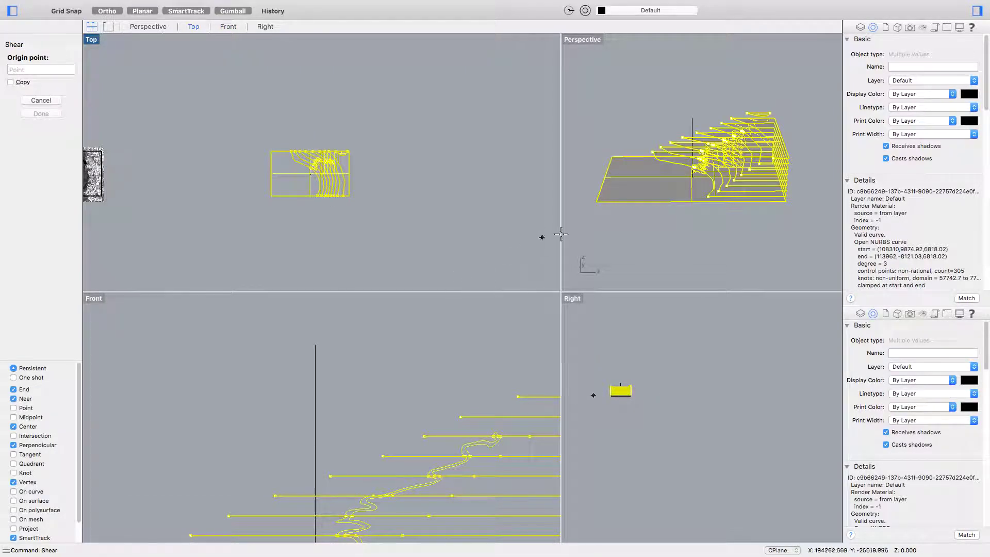
scroll(720, 221, up, 5)
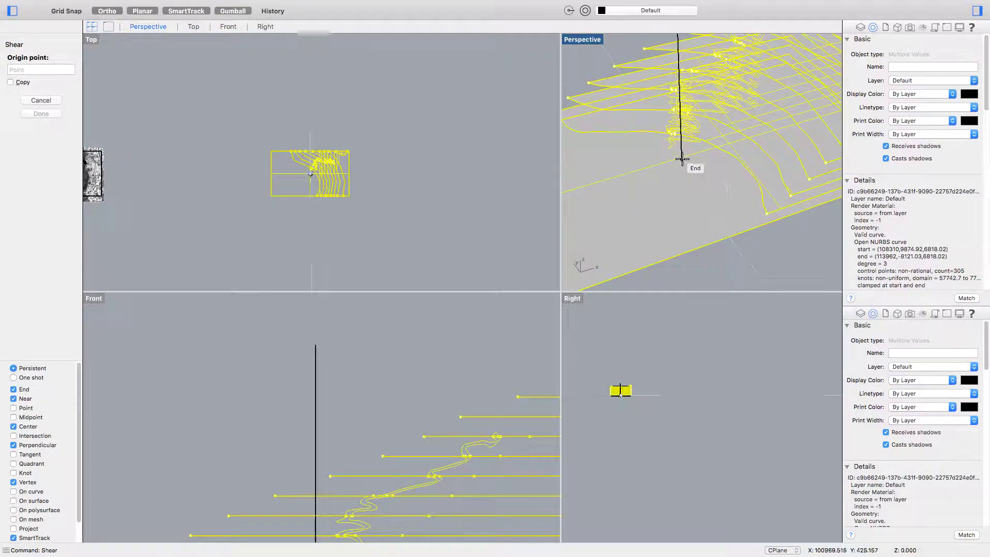
click(681, 159)
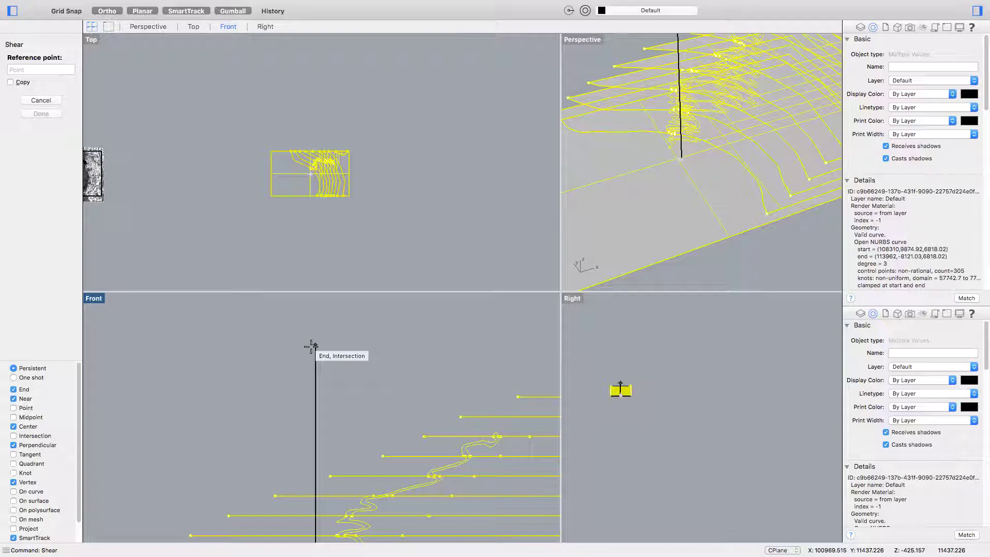
click(311, 346)
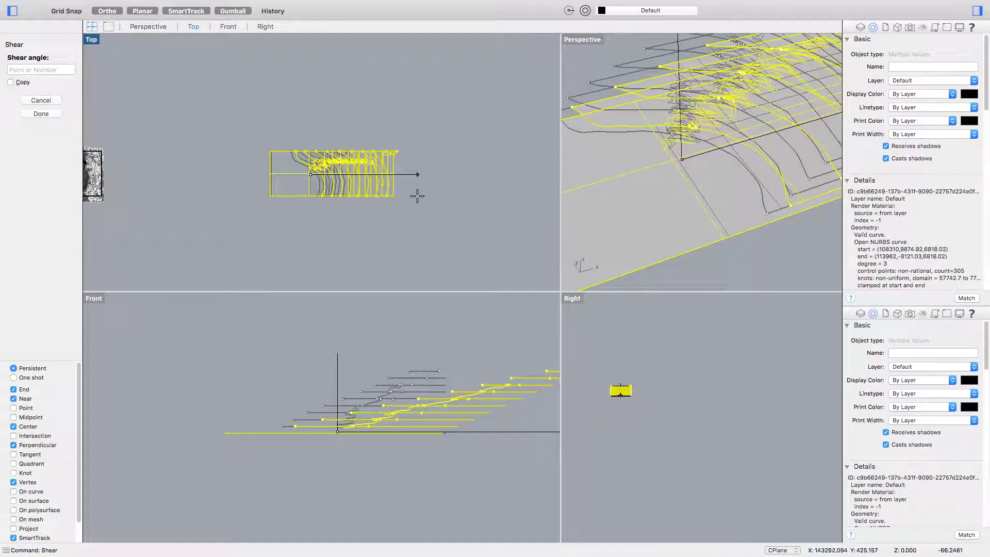
key(F8)
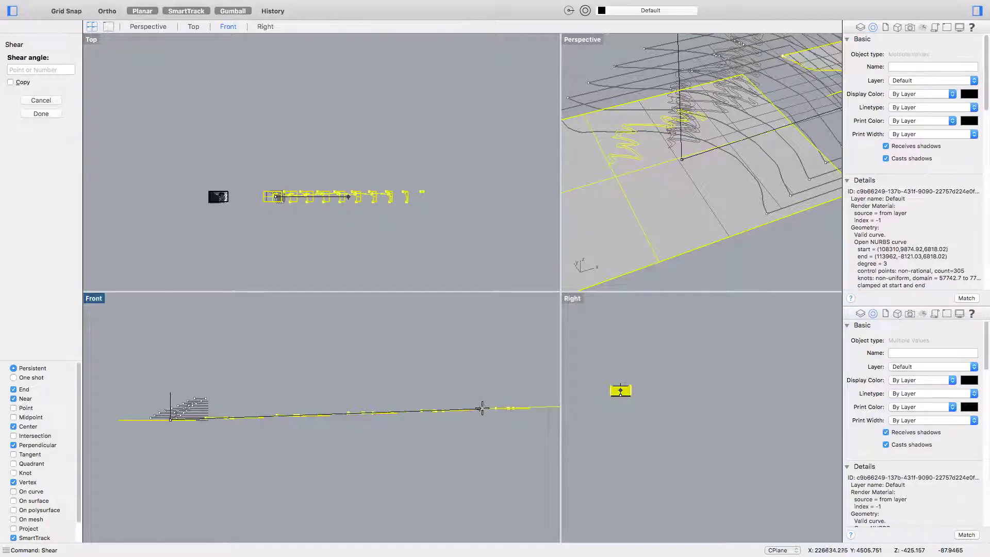
click(418, 409)
scroll(287, 199, up, 5)
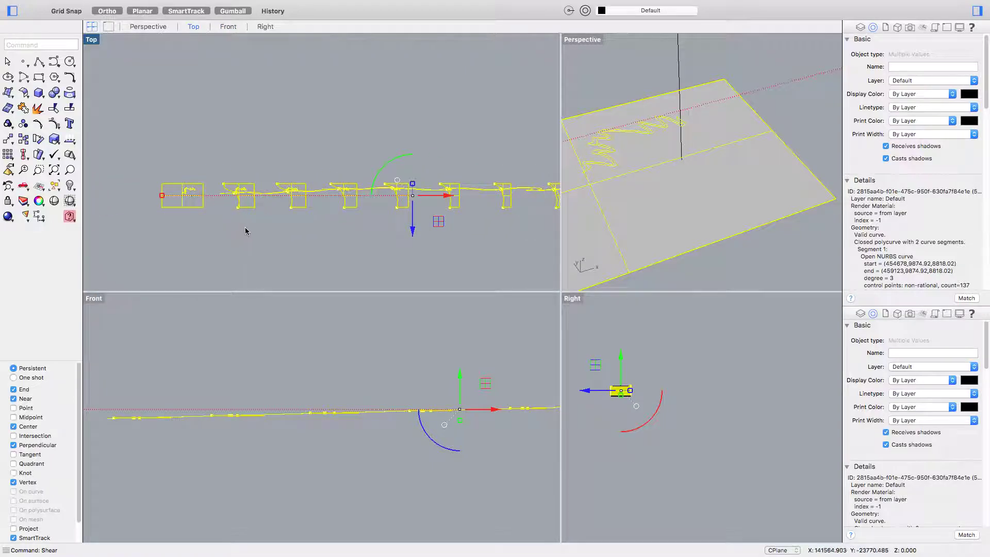
- Delete the long curve crossing the row of sheared contour outlines
scroll(247, 202, up, 4)
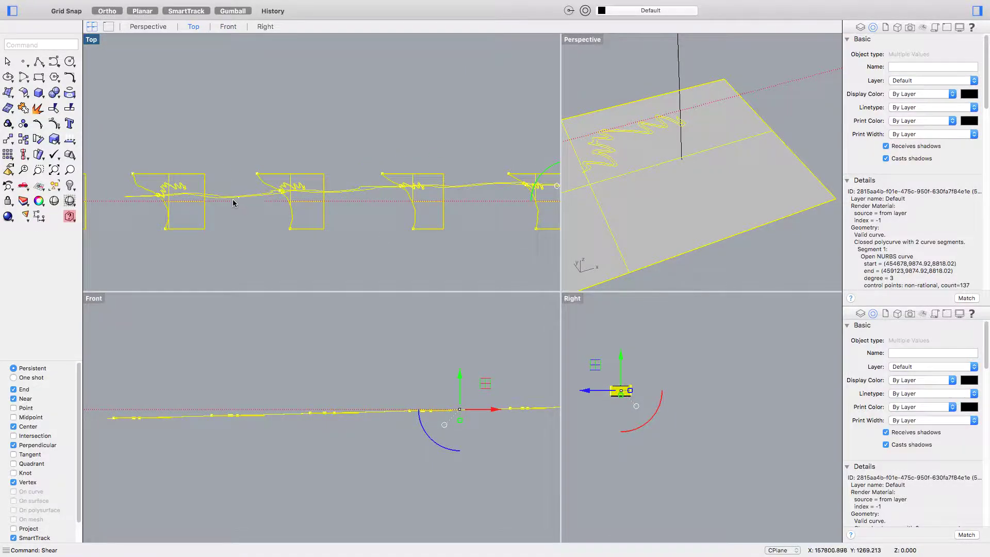
key(Escape)
click(230, 197)
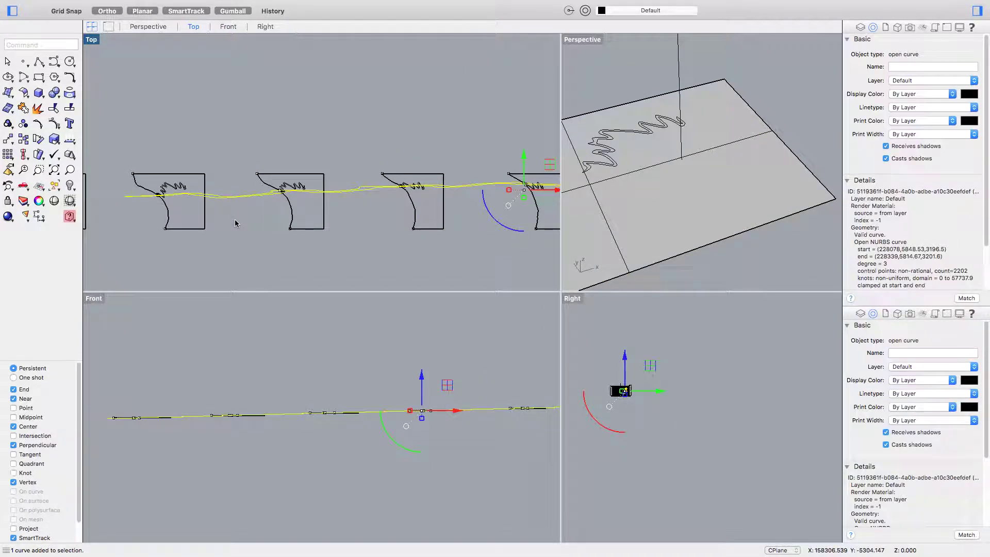
right_drag(262, 228, 224, 227)
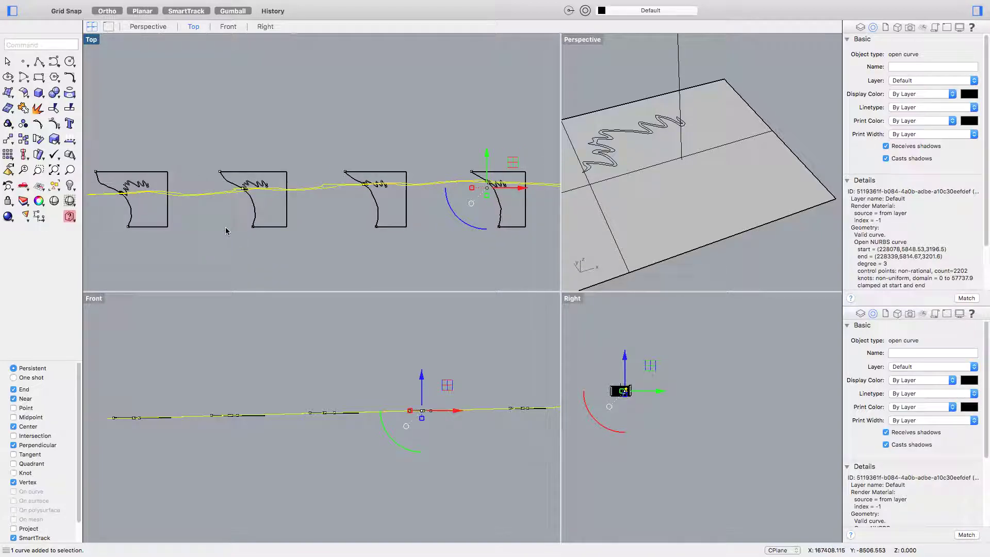
key(Delete)
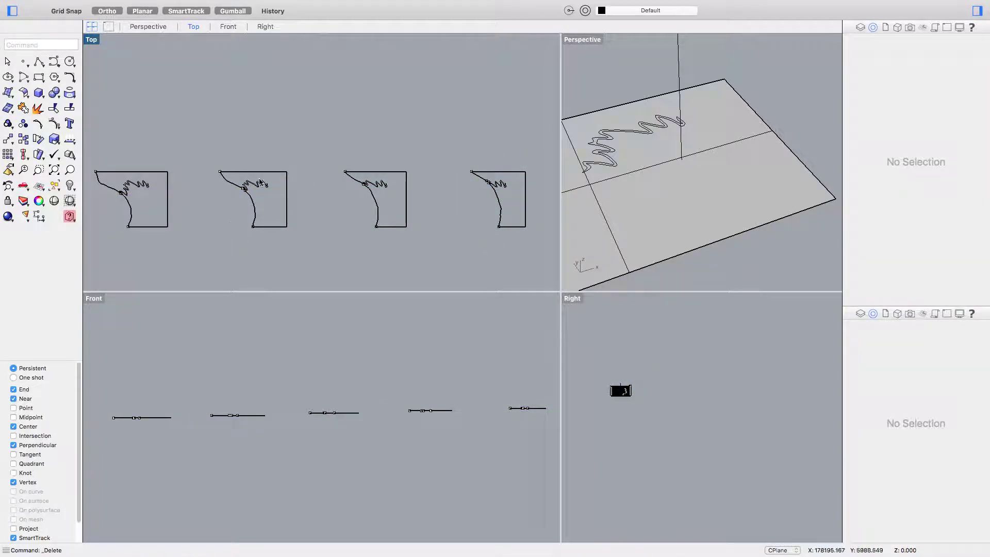
- Navigate along the row of outlines, trial-selecting the whole row, then clear the selection
scroll(227, 226, down, 3)
scroll(338, 196, up, 10)
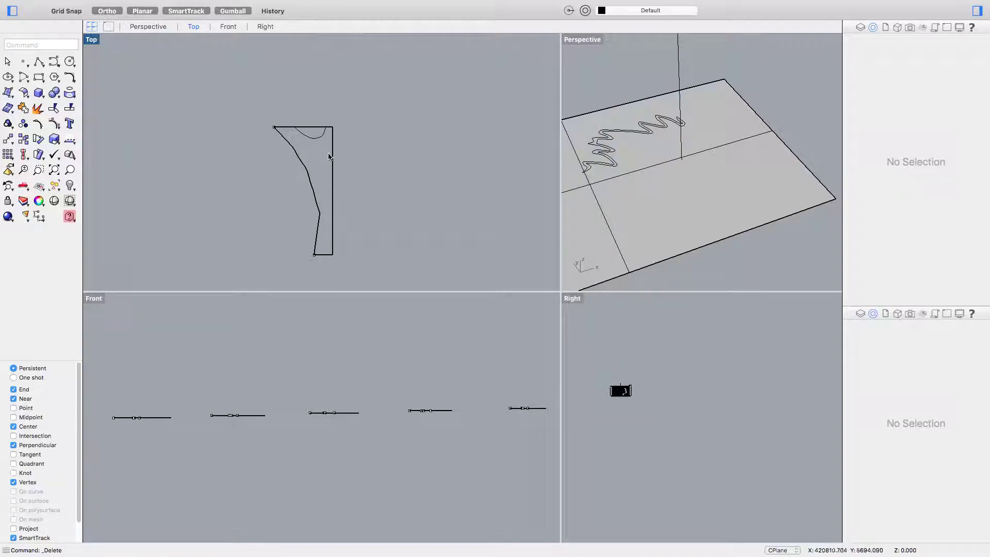
scroll(328, 129, down, 5)
scroll(248, 174, up, 2)
scroll(227, 162, down, 3)
scroll(224, 162, up, 8)
scroll(224, 163, down, 8)
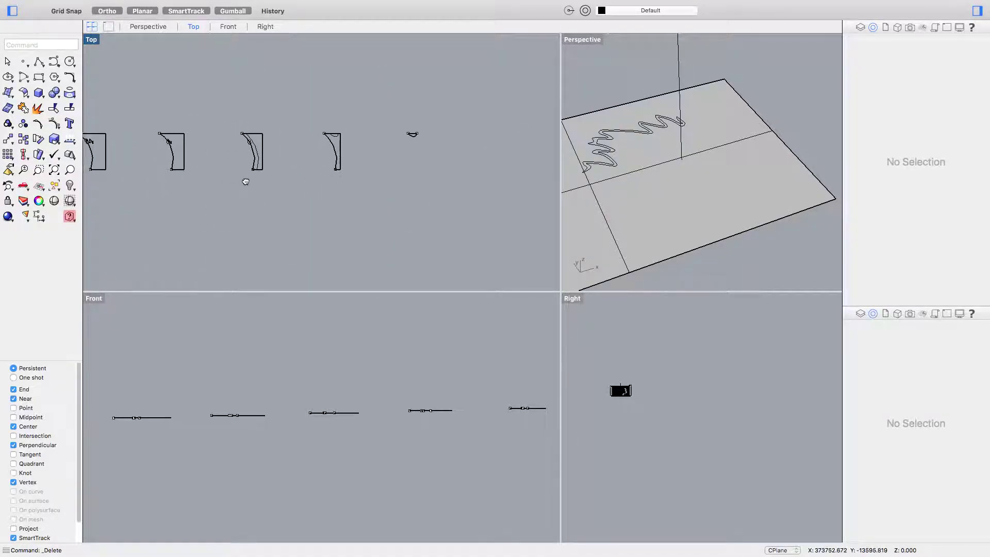
scroll(260, 165, down, 3)
right_drag(168, 190, 327, 190)
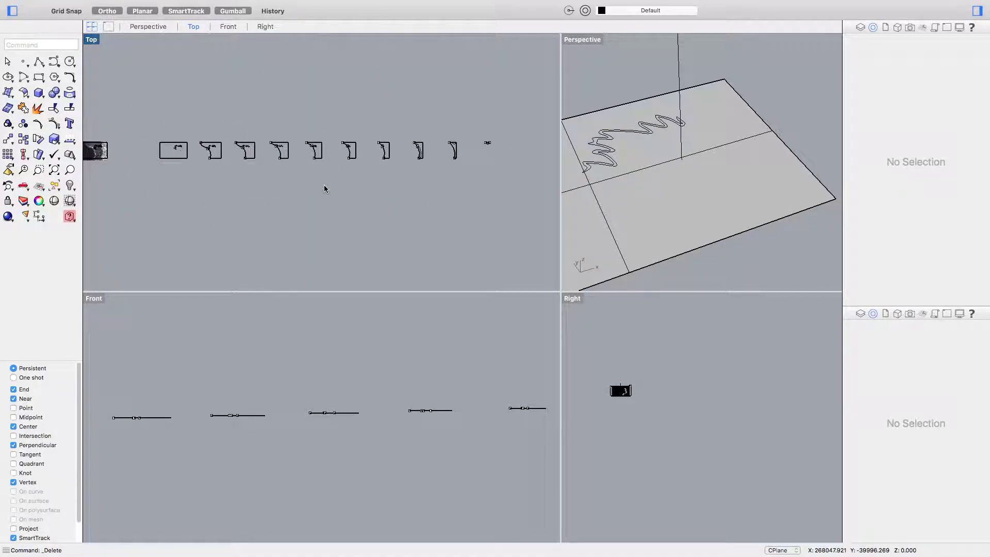
scroll(290, 170, down, 3)
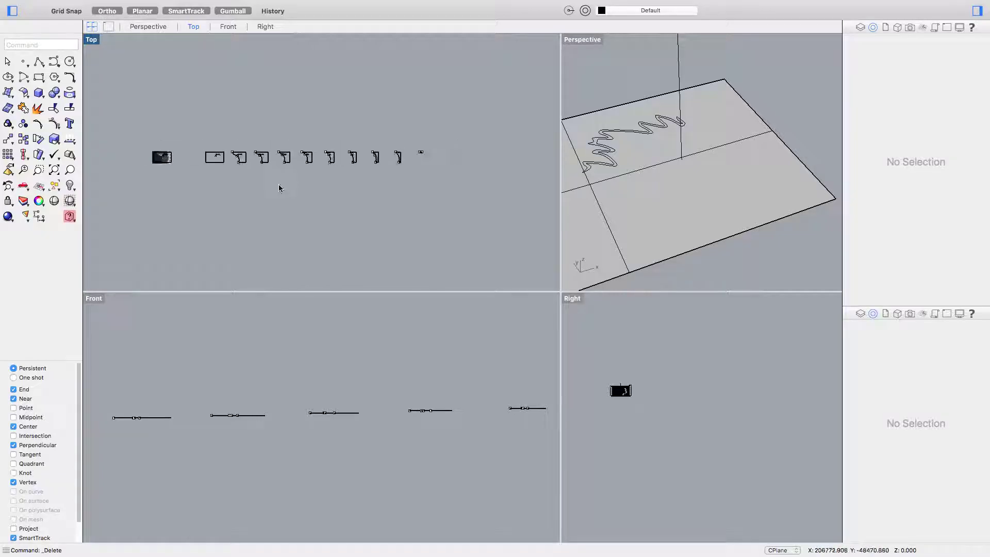
right_drag(281, 183, 309, 207)
drag(474, 201, 230, 141)
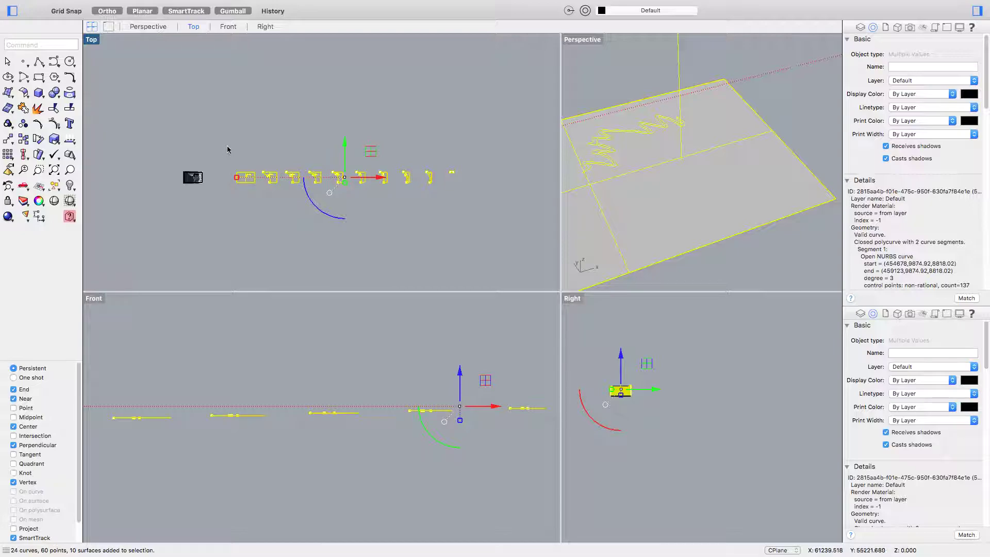
click(227, 150)
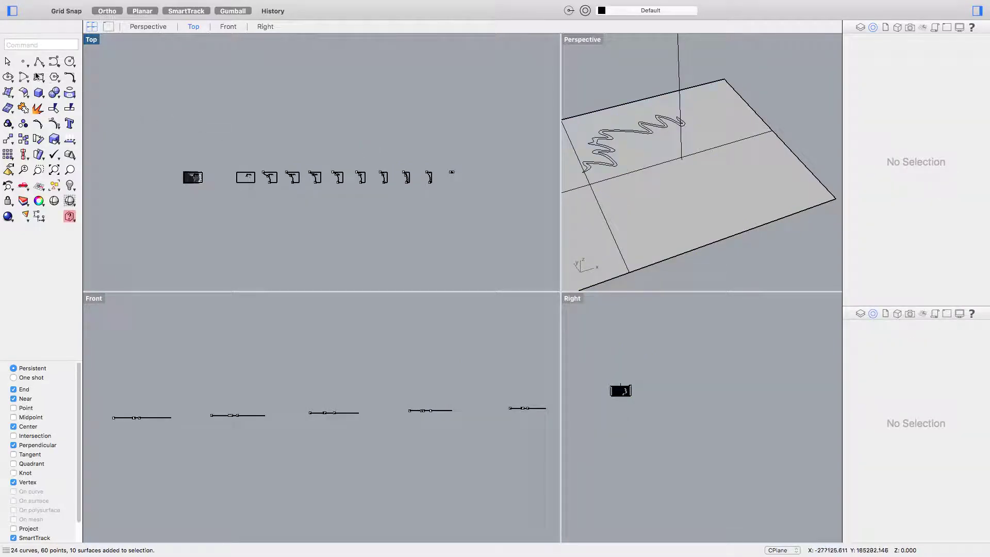
- Draw and delete a test rectangle, then crossing-select the row of outlines and type Exports
click(39, 76)
click(220, 94)
click(331, 139)
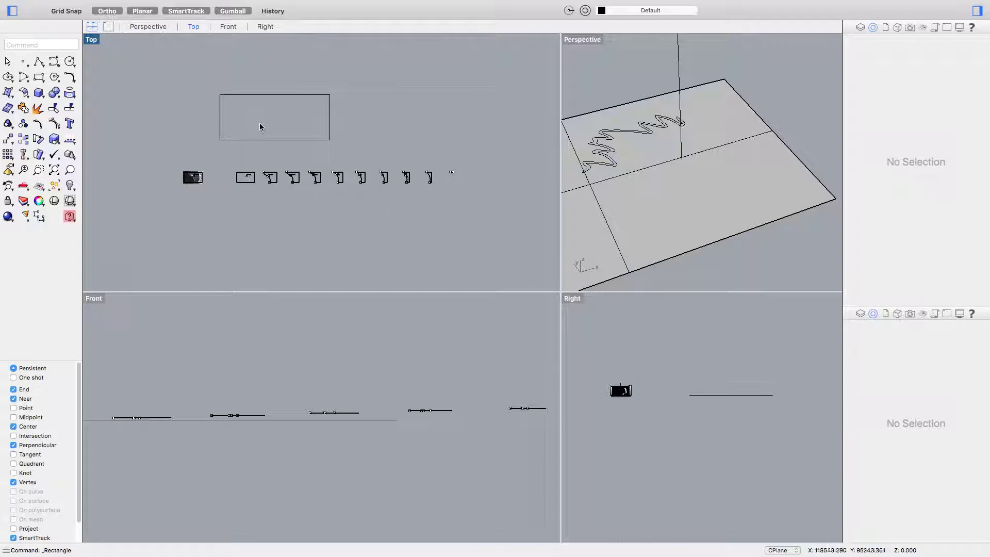
drag(358, 148, 148, 75)
key(Delete)
drag(475, 191, 239, 152)
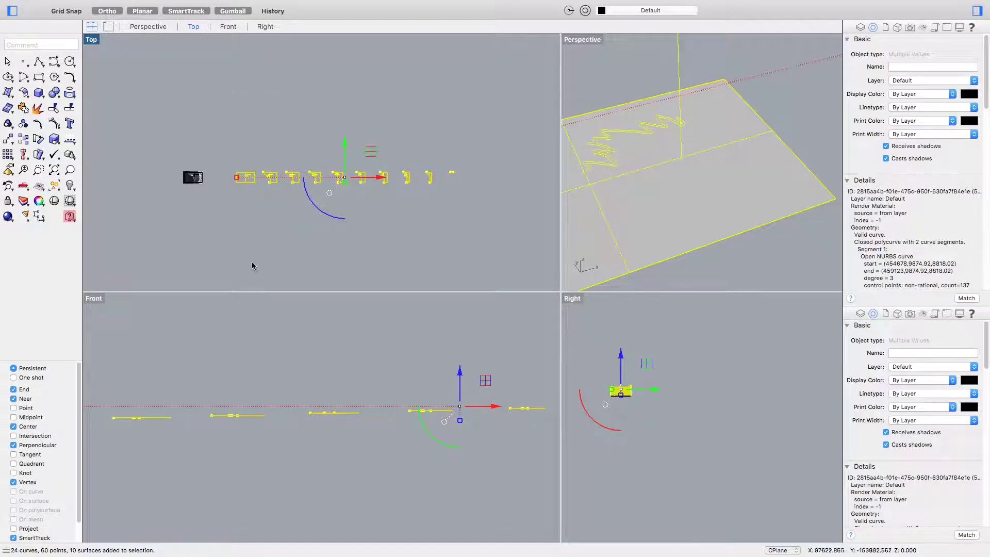
text(Exports)
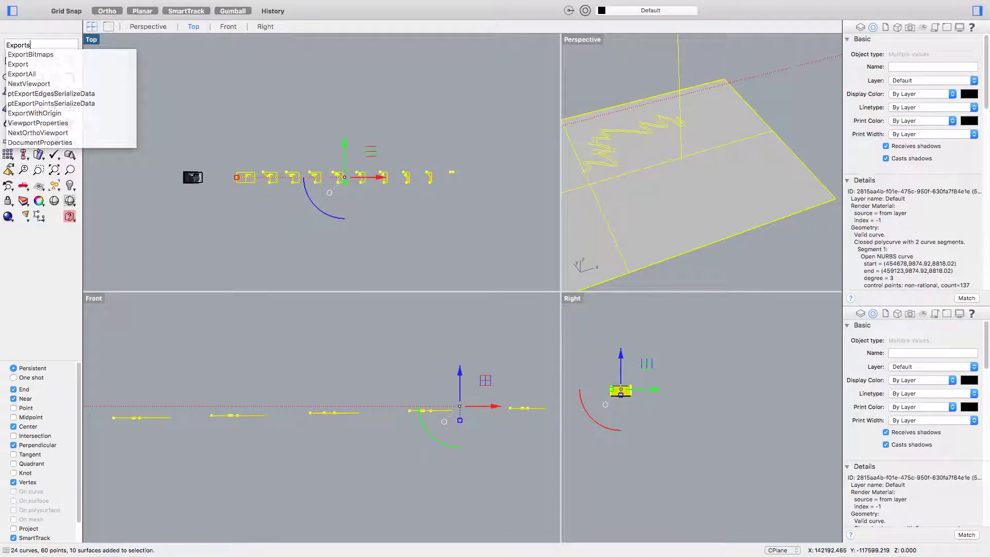
- Export Selected to the Desktop as Adobe Illustrator santorini.AI, closing the options after the save error
key(BackSpace)
key(BackSpace)
key(BackSpace)
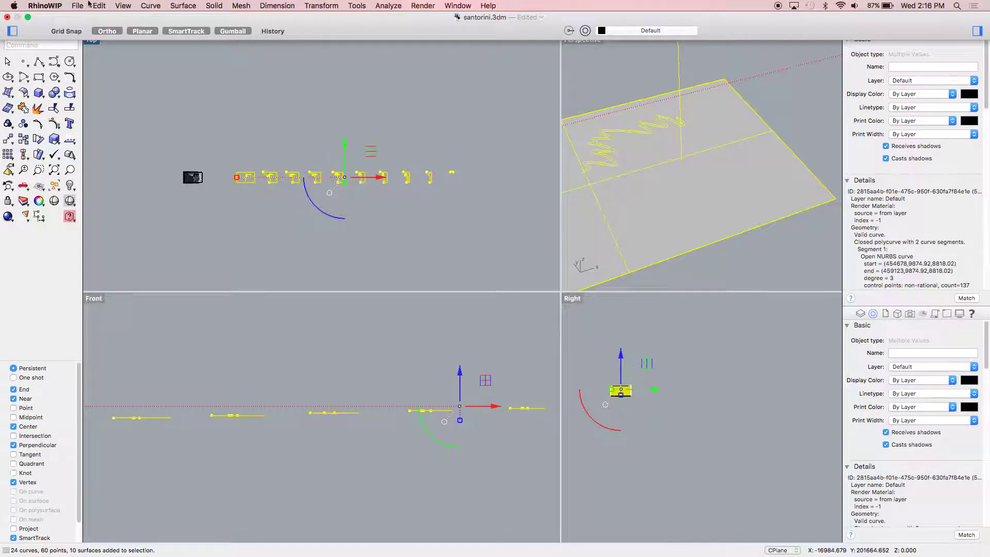
click(78, 5)
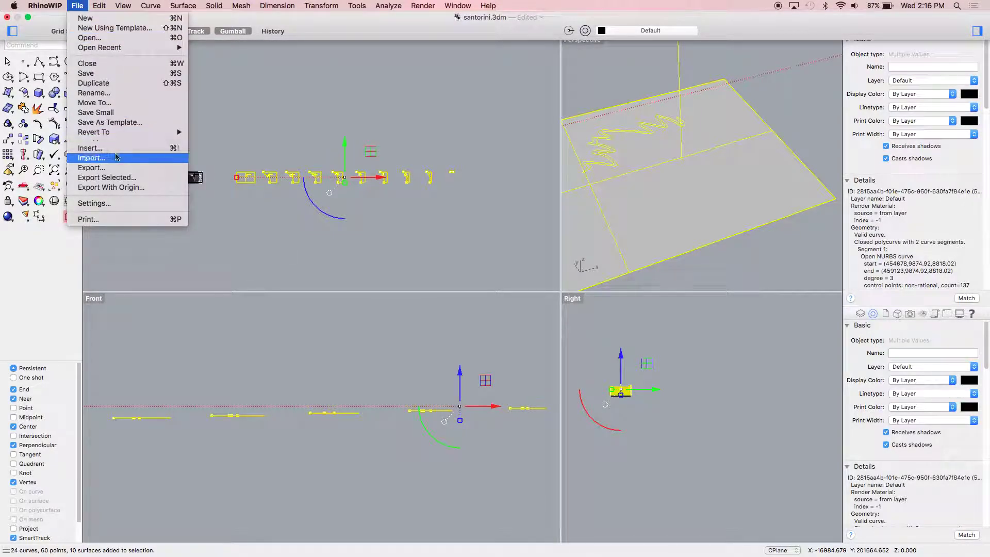
click(119, 178)
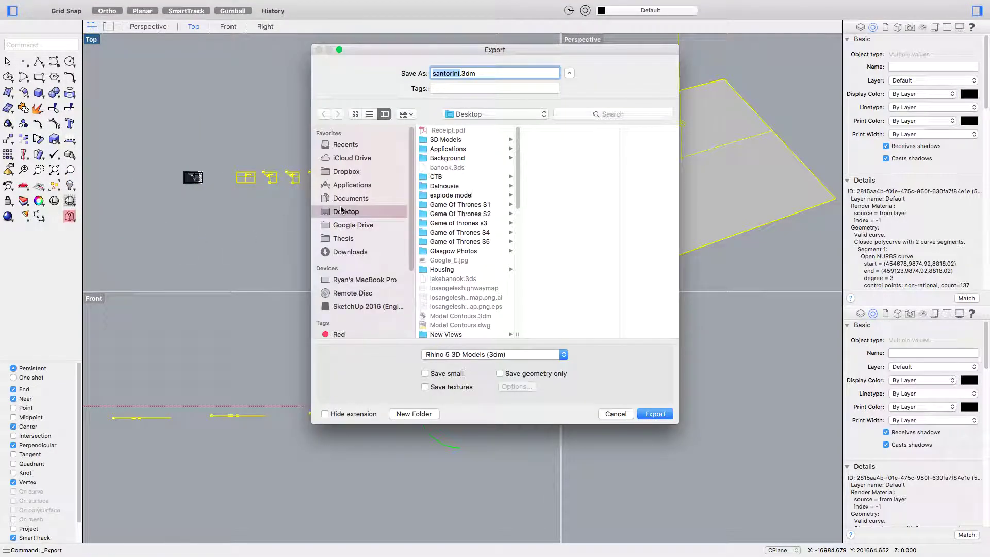
click(498, 354)
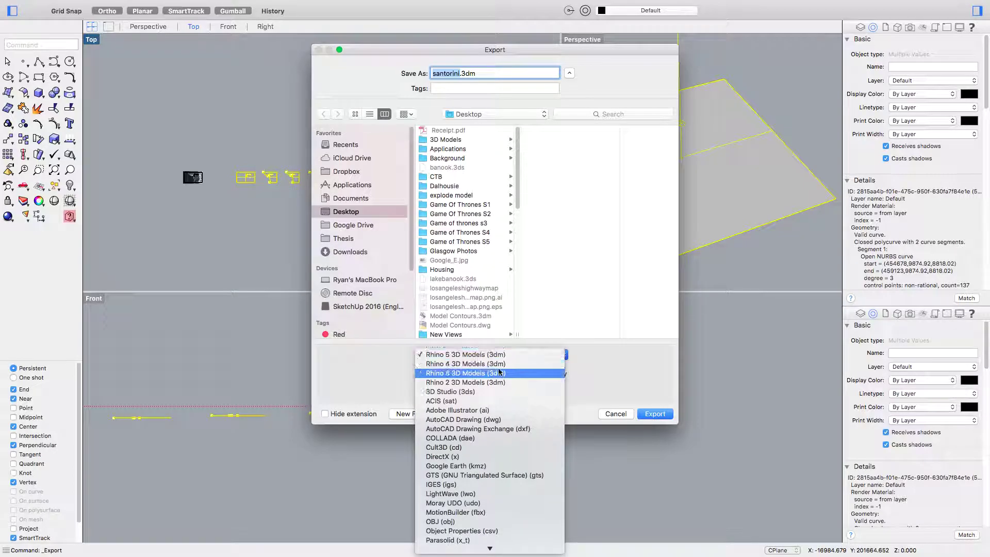
click(500, 410)
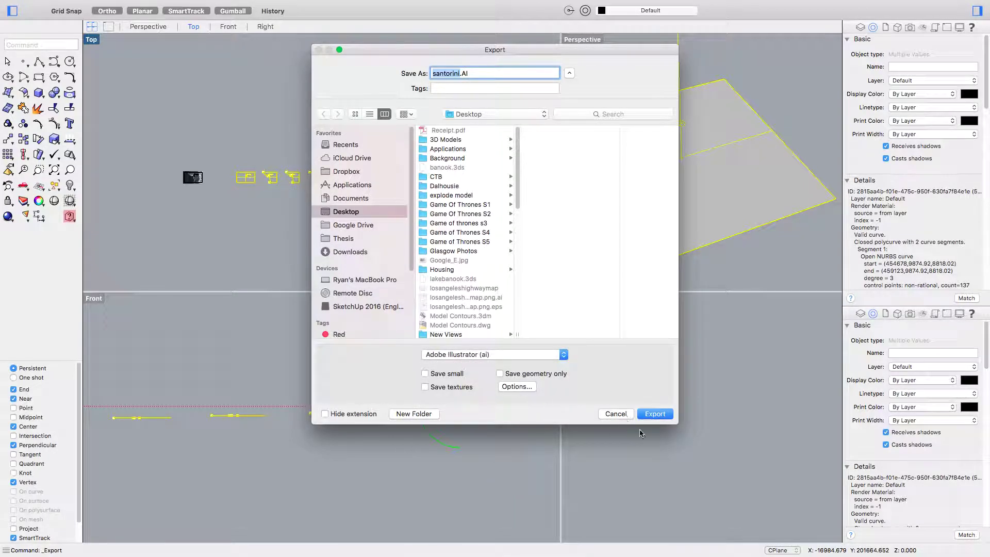
click(654, 414)
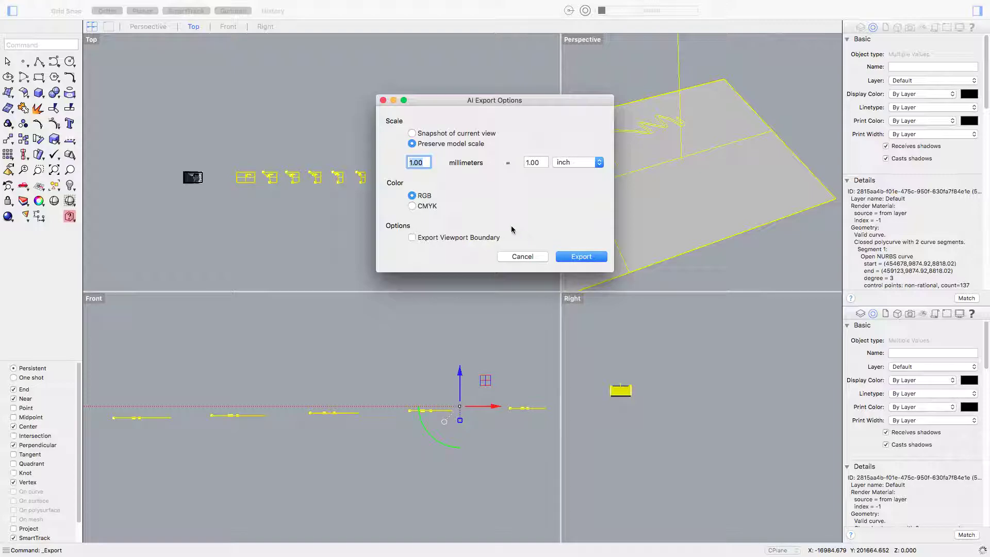
drag(462, 100, 406, 244)
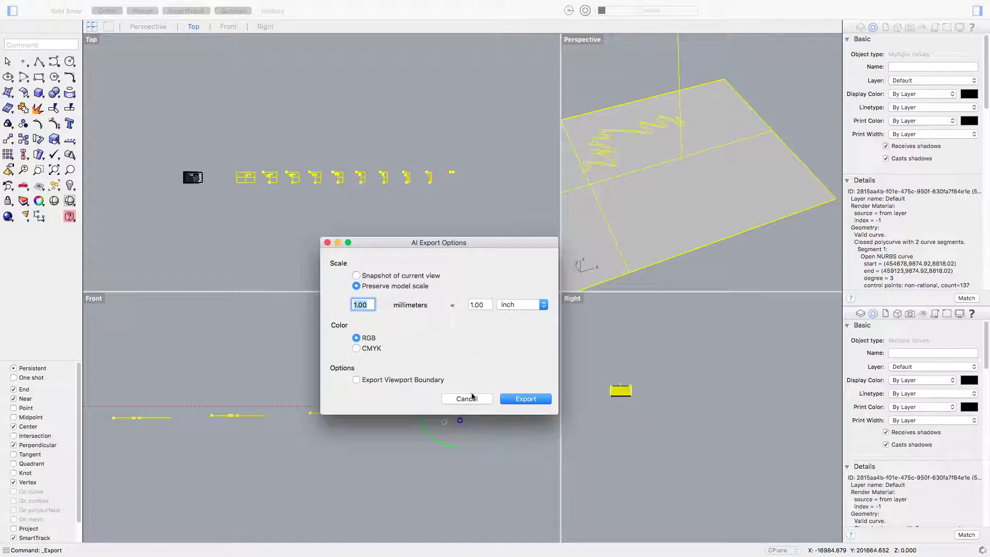
click(518, 399)
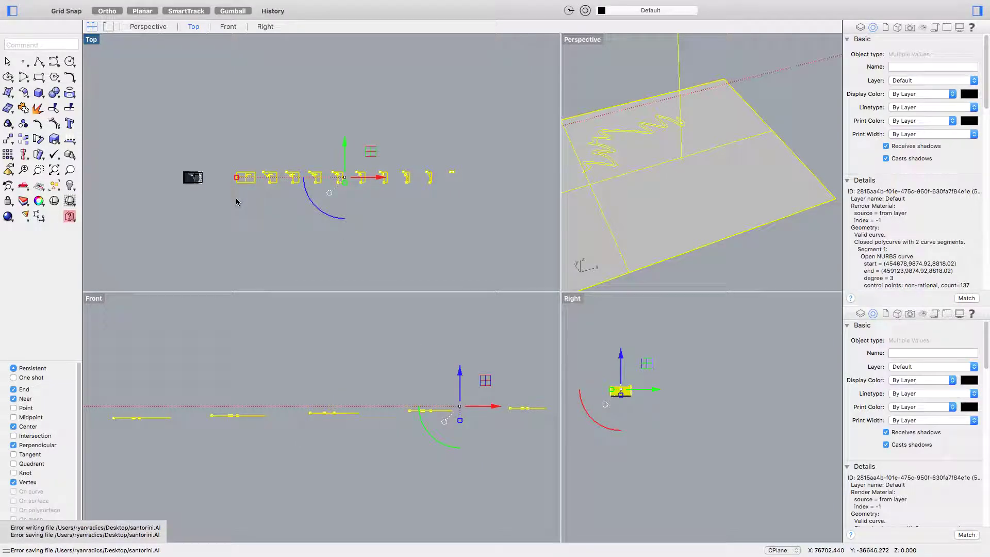
text(Move)
key(Return)
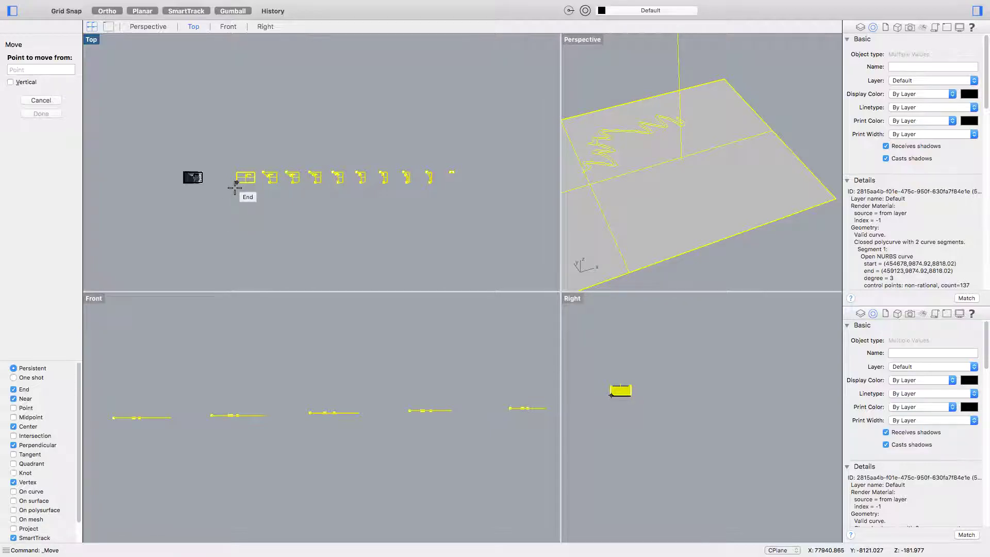
- Move the contour outlines from their picked end corner to the origin 0,0,0
click(235, 185)
text(0)
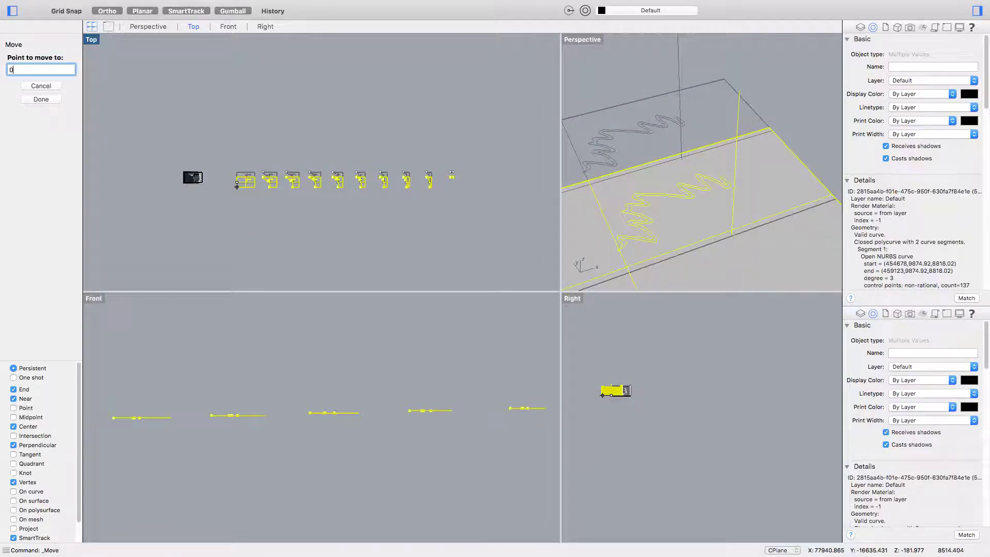
text(,0,0)
key(Return)
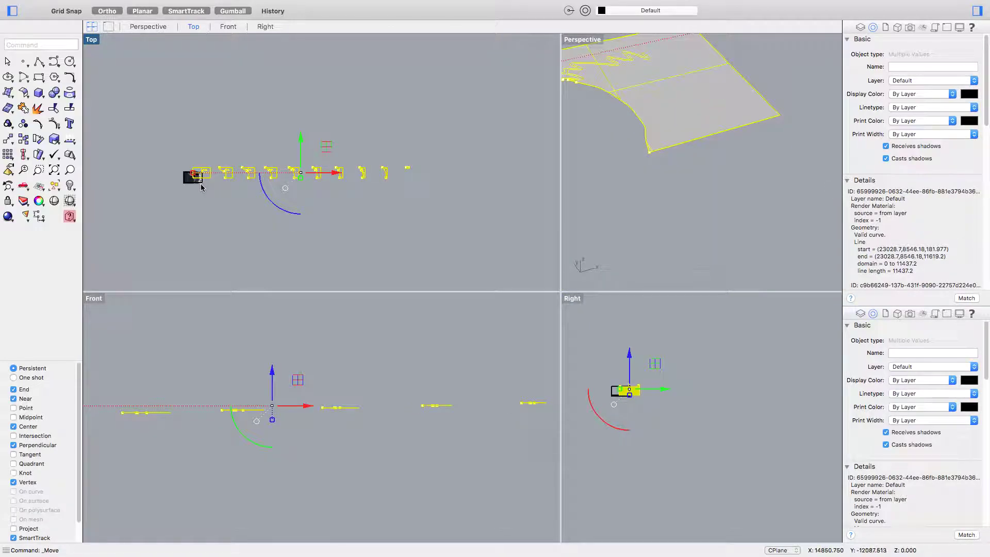
scroll(201, 187, up, 6)
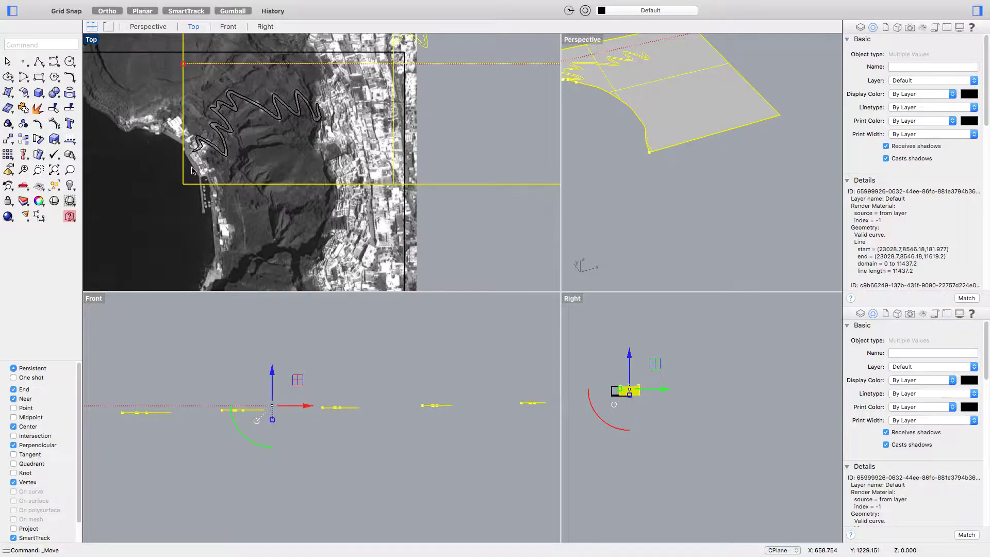
scroll(191, 170, down, 8)
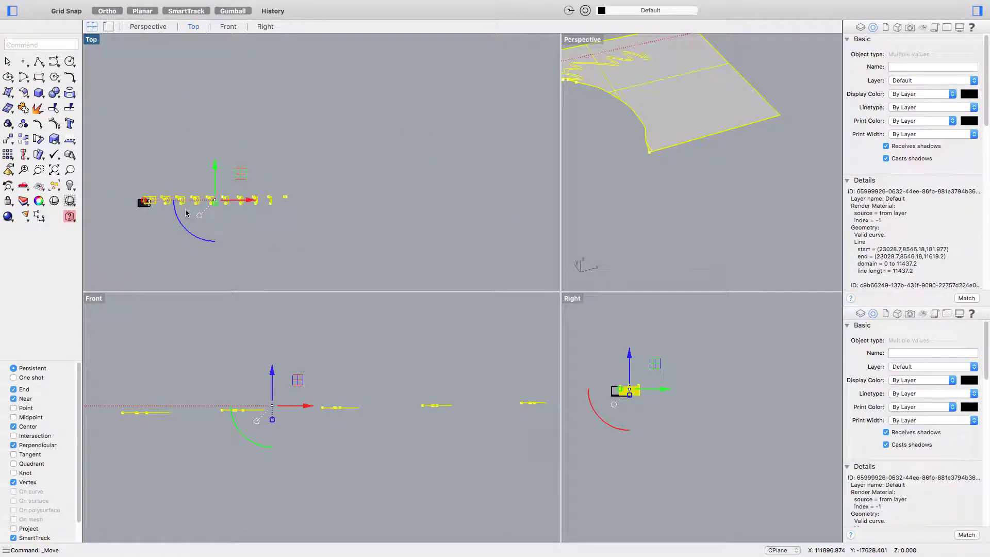
click(77, 6)
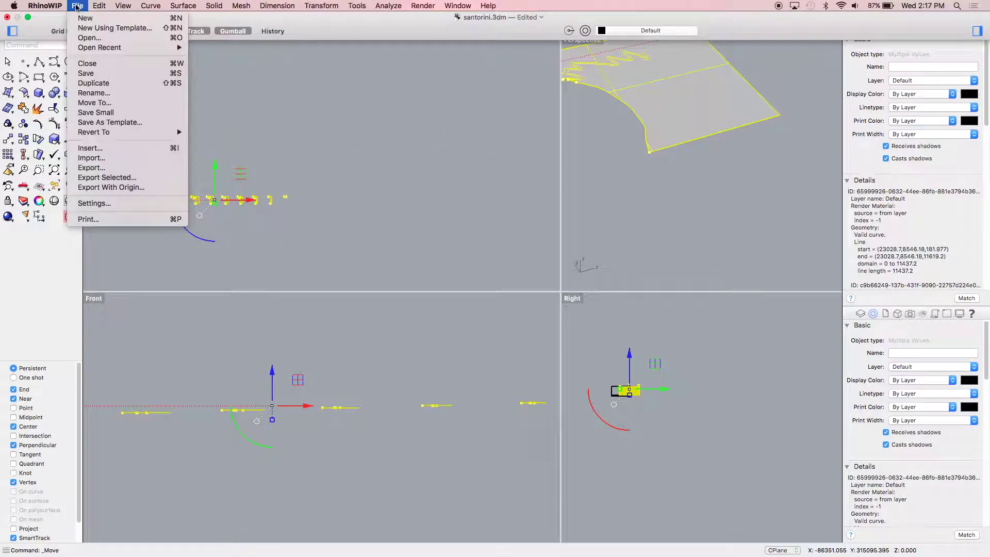
- Shift part of the profile row down and left with the gumball to form a second row
click(309, 170)
scroll(229, 236, up, 3)
click(438, 233)
drag(301, 144, 289, 140)
drag(356, 156, 357, 187)
drag(391, 216, 257, 215)
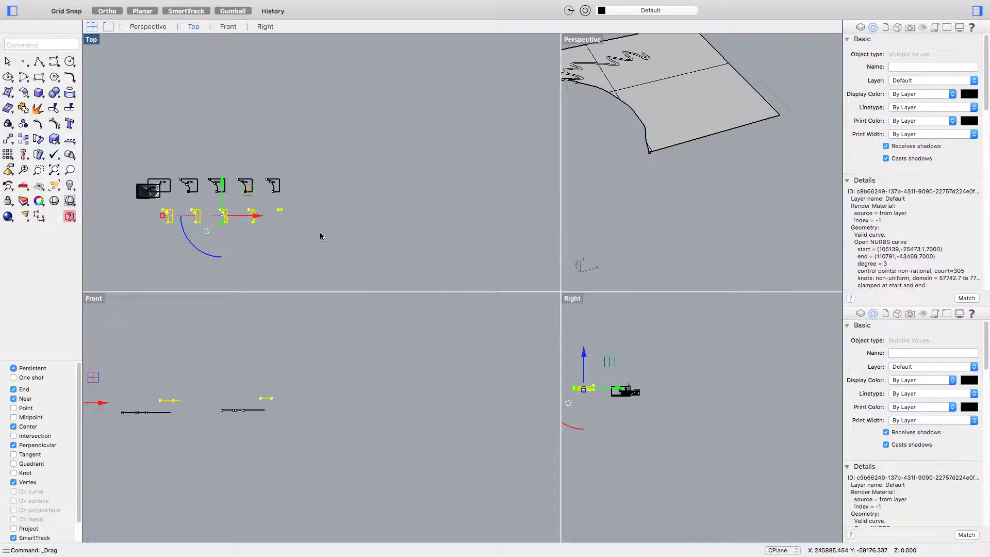
click(330, 249)
- Crossing-select all the profiles, choosing None among the overlapping objects
drag(147, 161, 305, 244)
scroll(156, 196, up, 5)
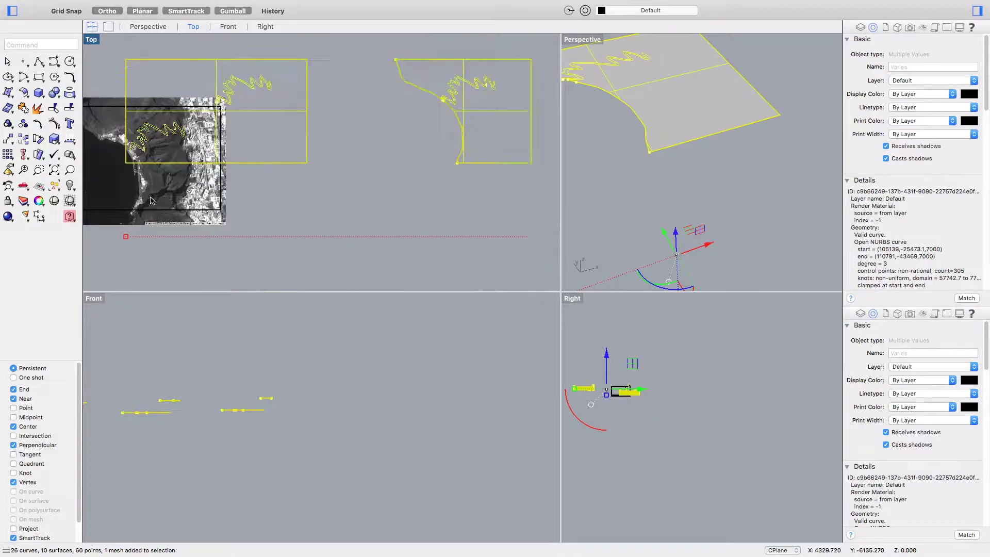
click(159, 135)
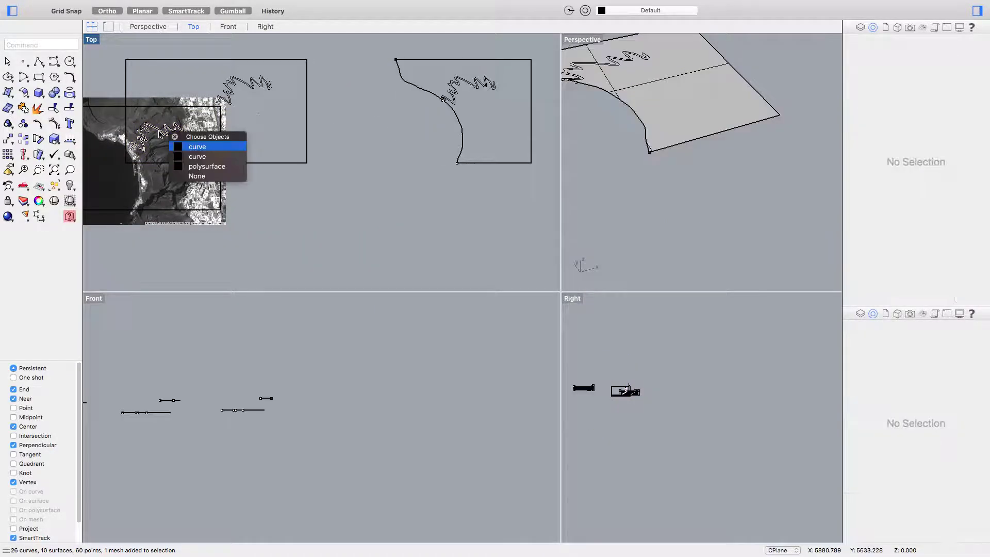
click(200, 177)
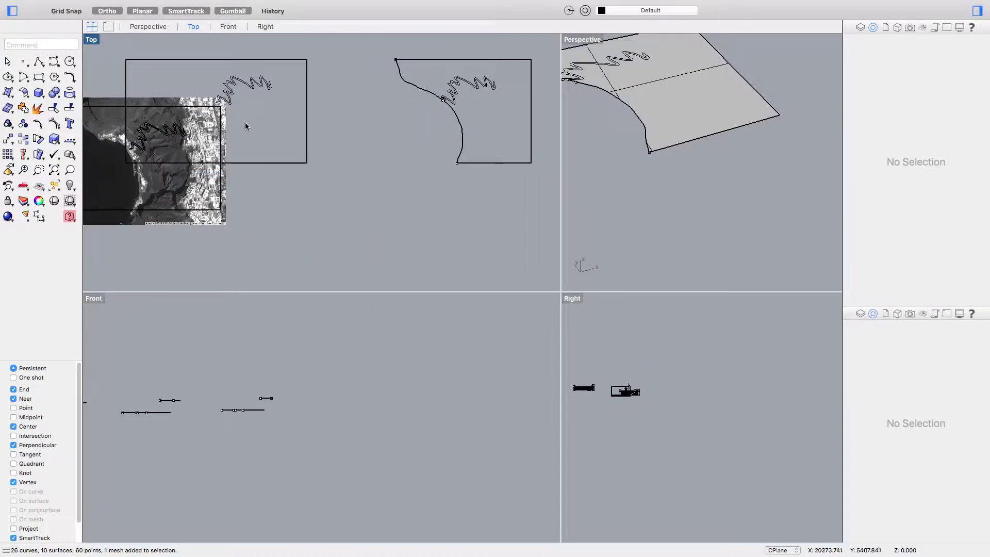
scroll(248, 129, down, 3)
drag(505, 222, 240, 60)
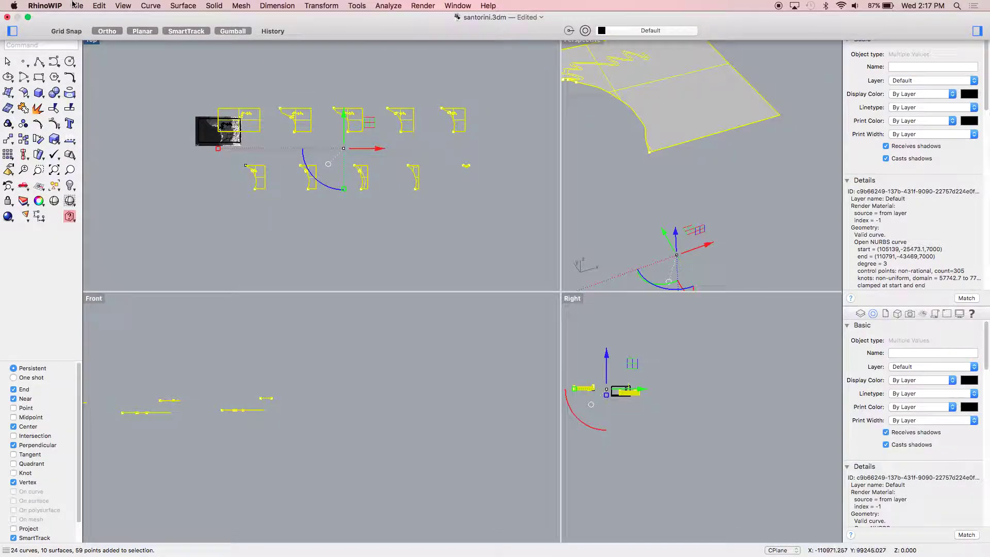
- Export Selected as Adobe Illustrator santorini.AI on the Desktop, accepting the default AI export options
click(77, 5)
click(108, 177)
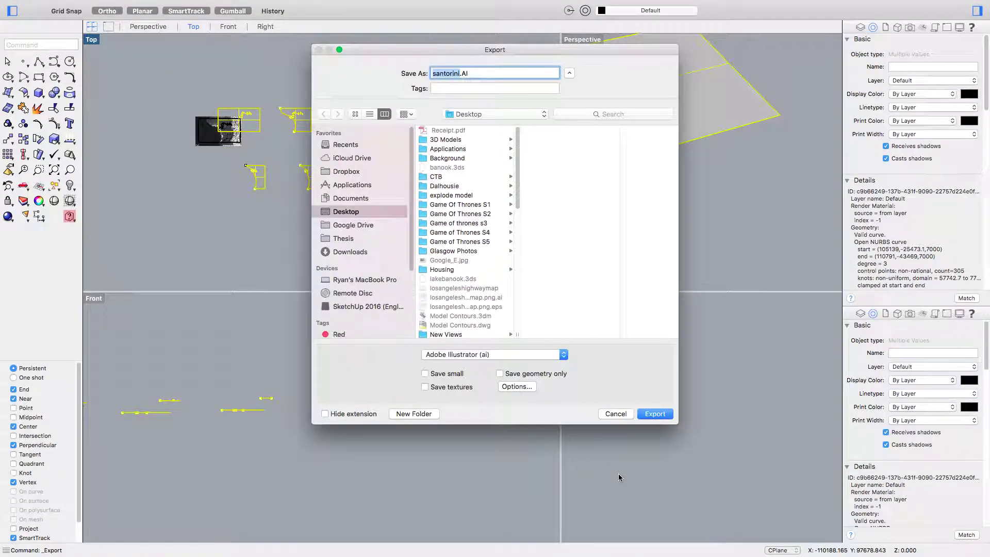
click(648, 418)
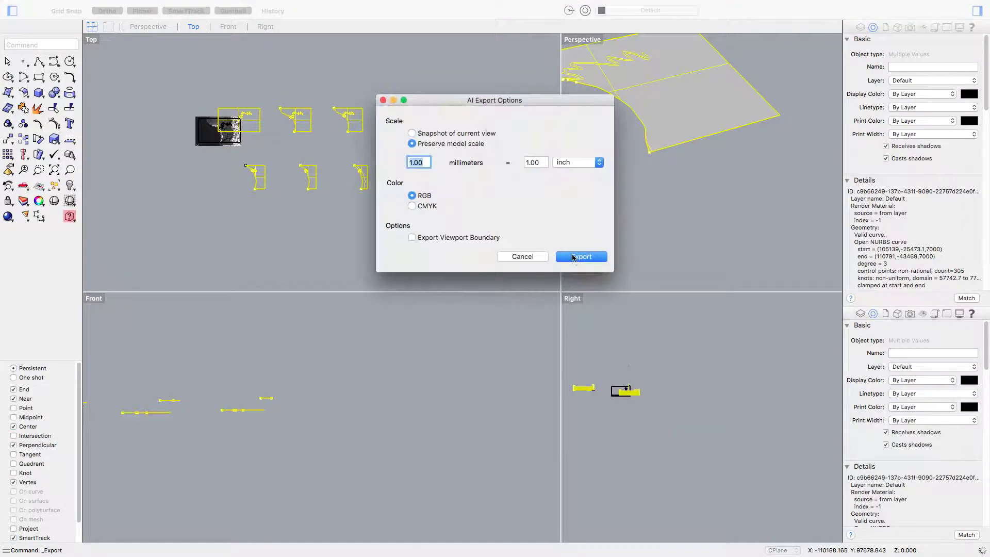
click(581, 257)
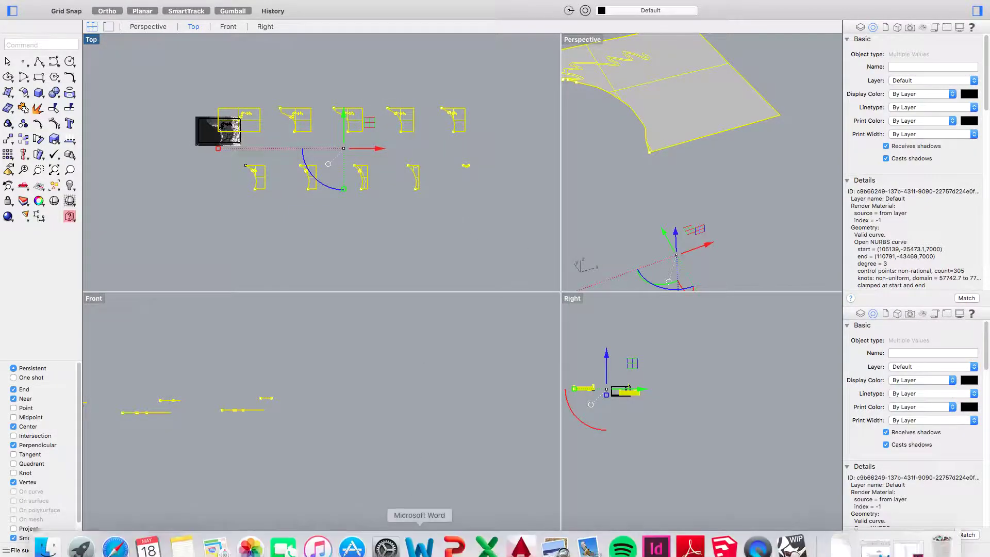
- Launch Adobe Illustrator from Spotlight search
key(super+space)
text(illu)
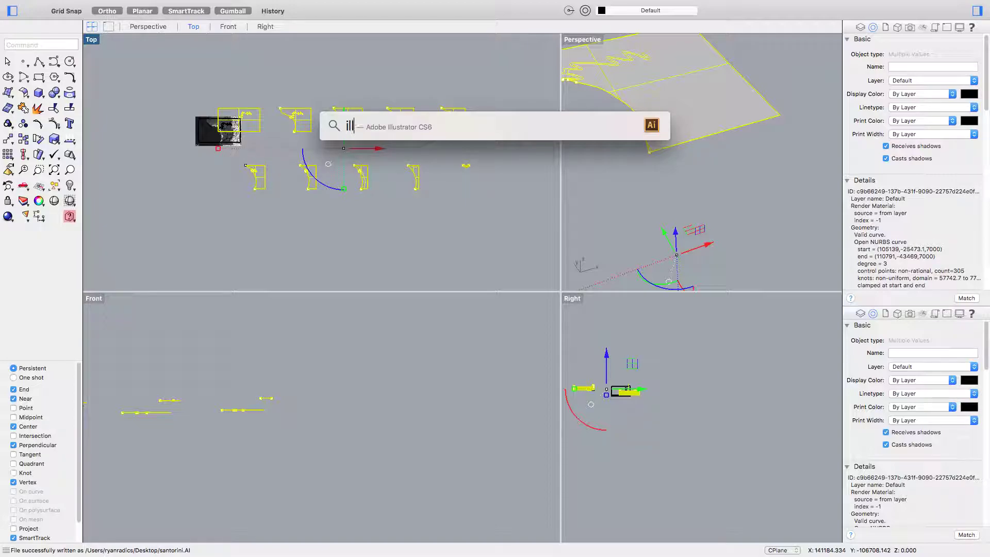
key(Return)
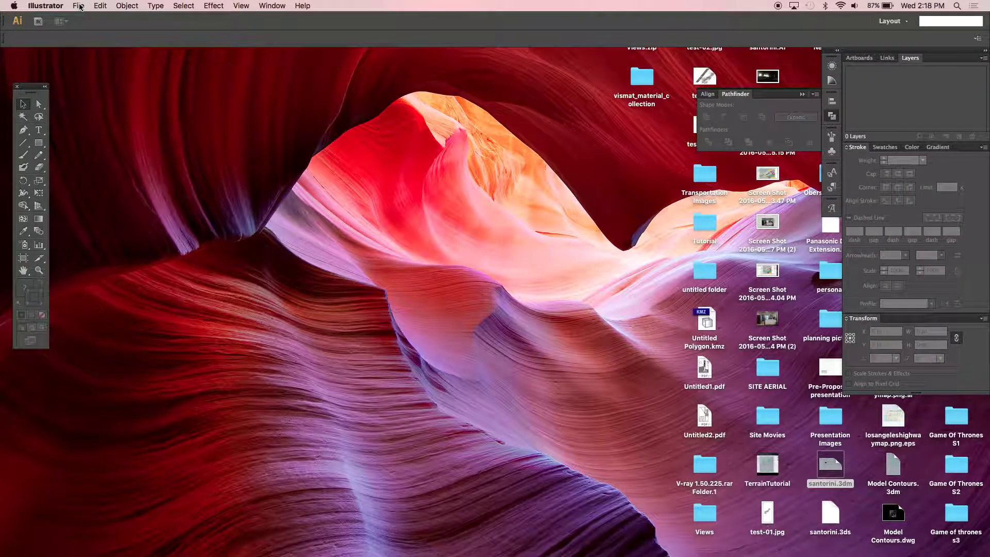
- Open santorini.AI from the Desktop in Illustrator
click(79, 6)
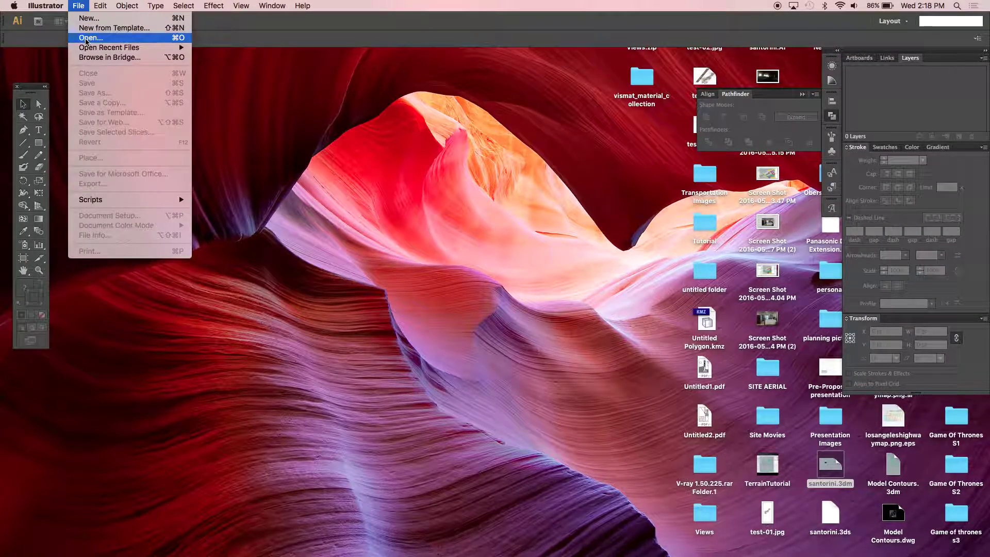
click(86, 38)
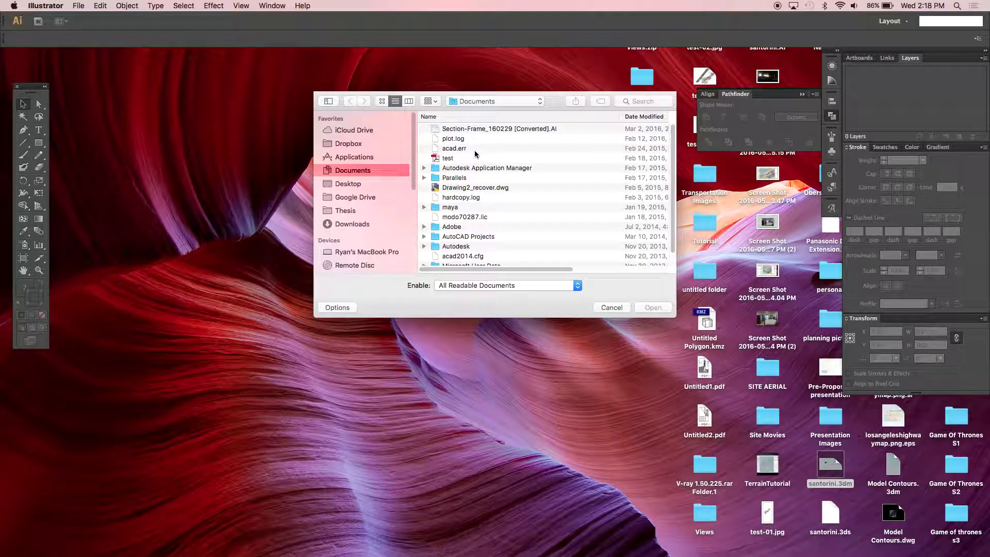
scroll(478, 219, down, 1)
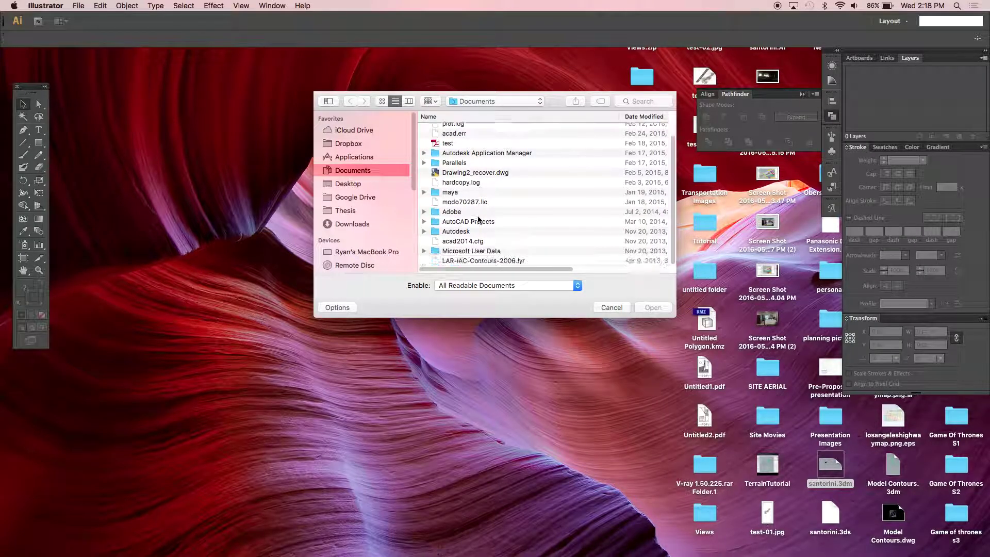
scroll(484, 184, up, 1)
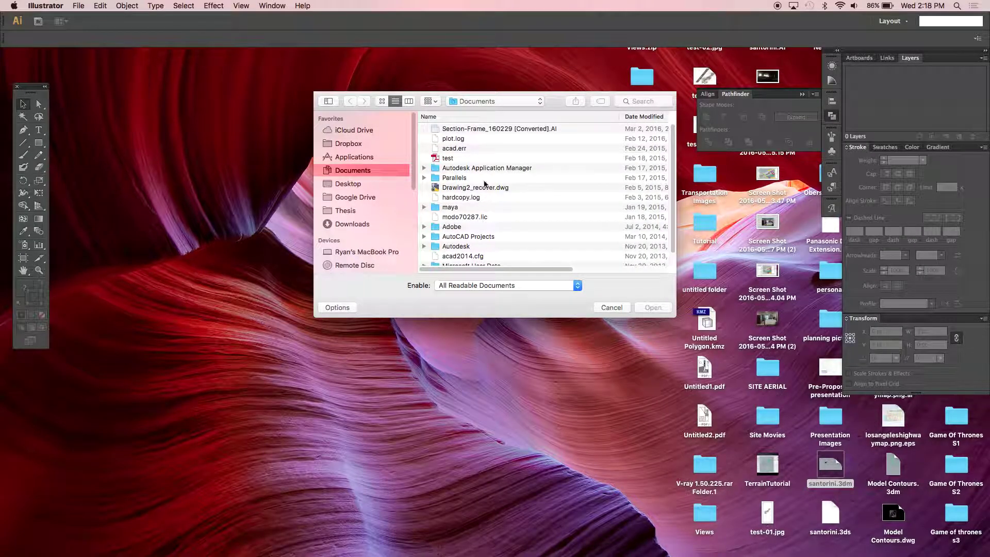
click(348, 184)
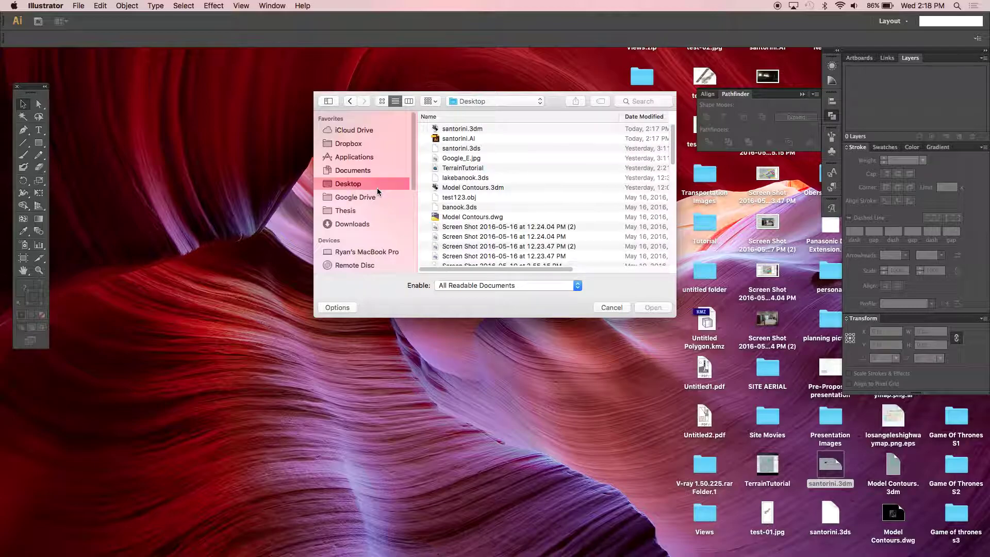
click(463, 139)
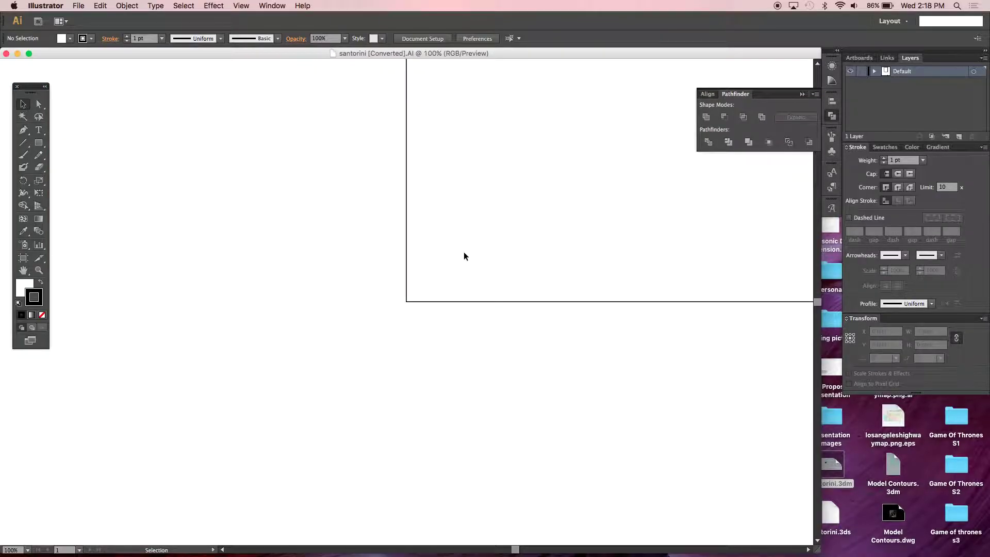
right_click(459, 282)
- Zoom out, select all imported paths and set their width to 4544.554
click(514, 220)
scroll(453, 261, right, 3)
key(super+minus)
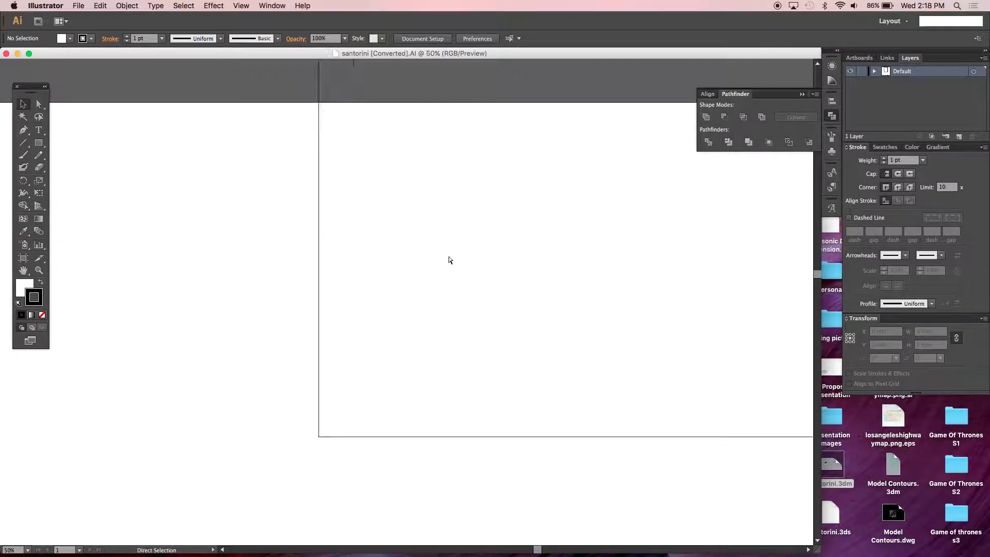
key(super+minus)
key(super+minus)
key(super+minus)
key(super+minus)
key(super+minus)
key(super+minus)
key(super+minus)
key(super+minus)
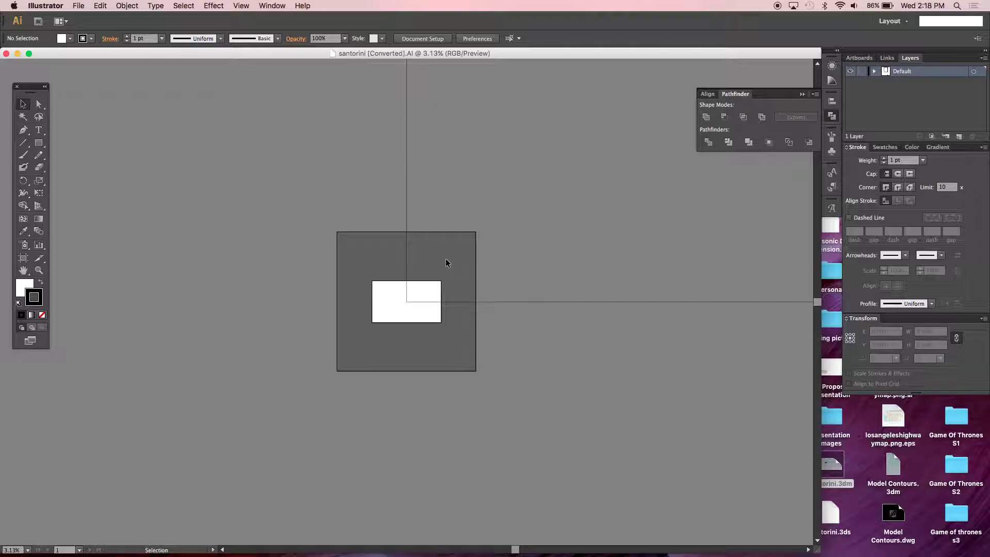
key(super+a)
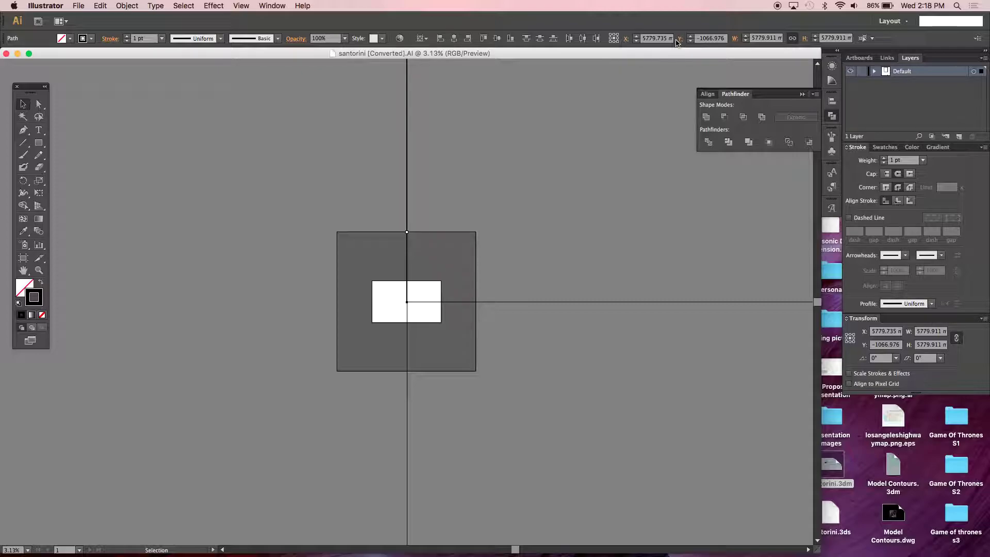
click(766, 38)
text(4544.554)
key(Return)
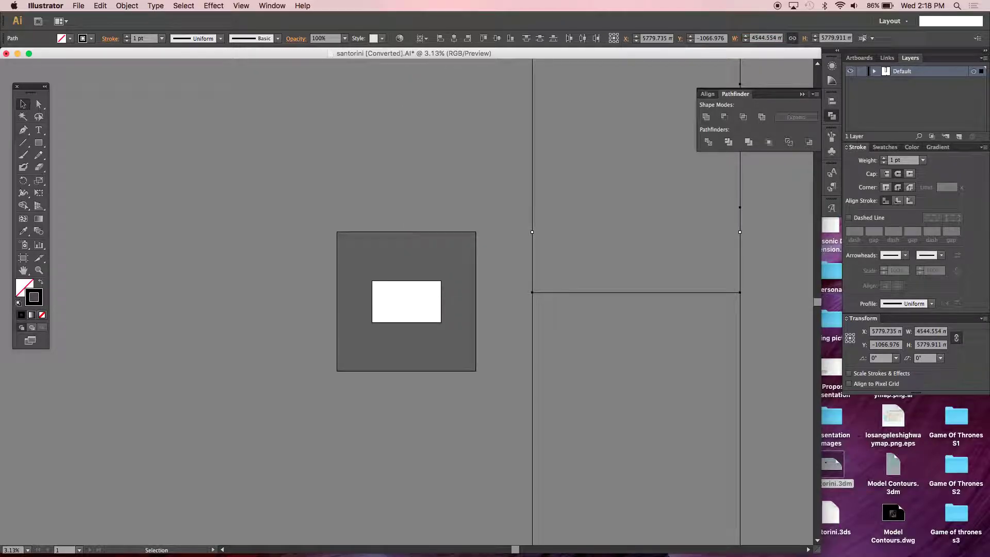
- Undo it, try a width of 1, then close santorini without saving
key(super+z)
click(763, 38)
text(1)
key(Return)
scroll(642, 251, up, 2)
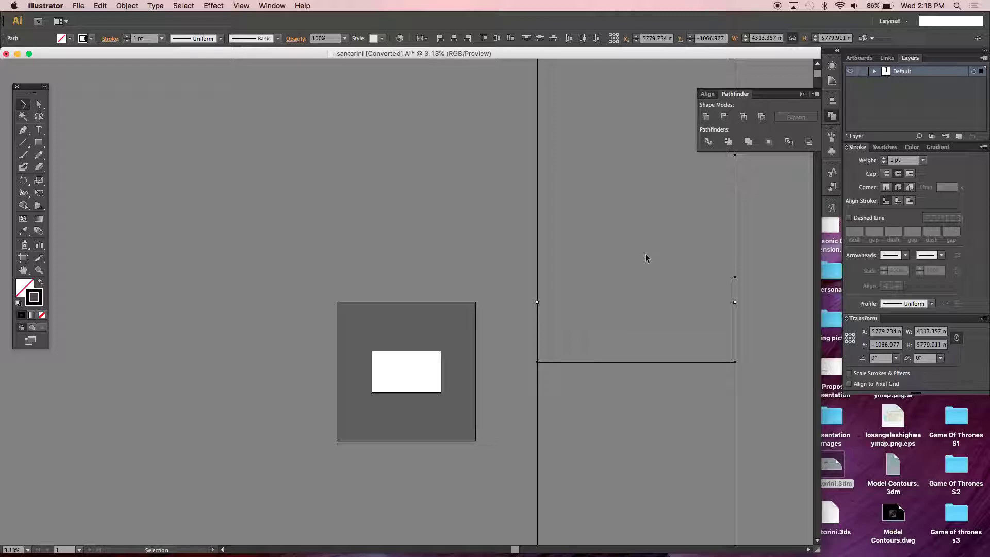
key(space)
drag(636, 273, 529, 427)
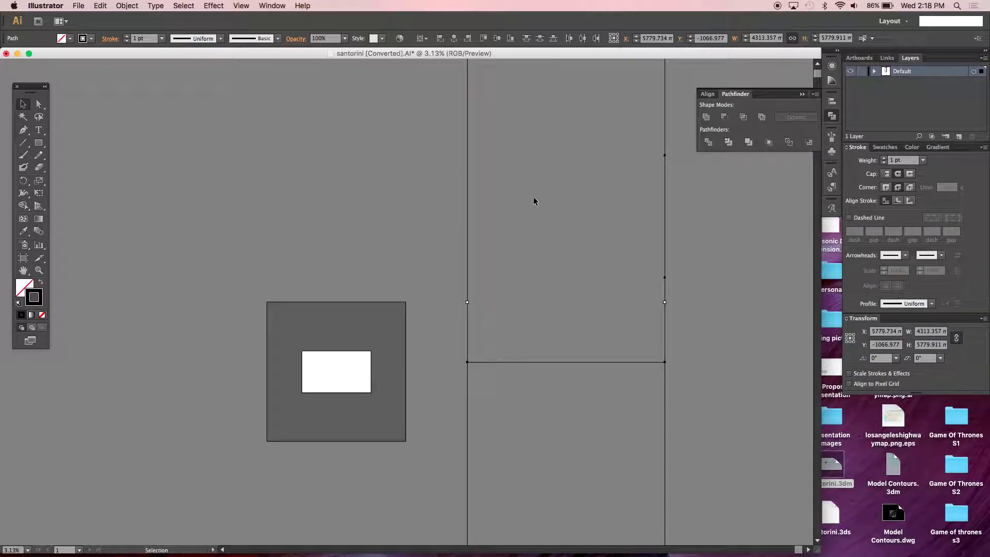
key(super+w)
click(335, 219)
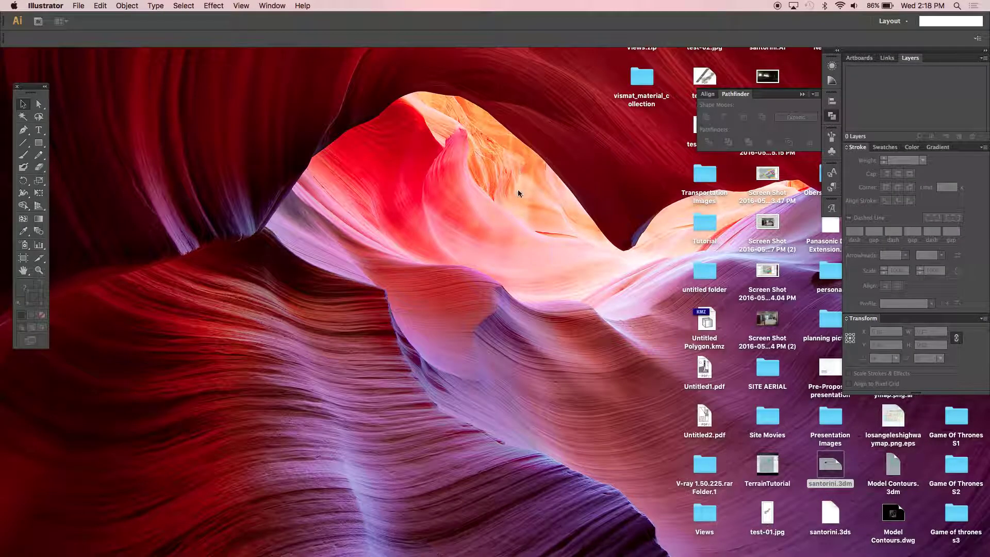
- Back in Rhino, export the selected contours to santorini.AI on the Desktop, replacing the existing file
key(super+Tab)
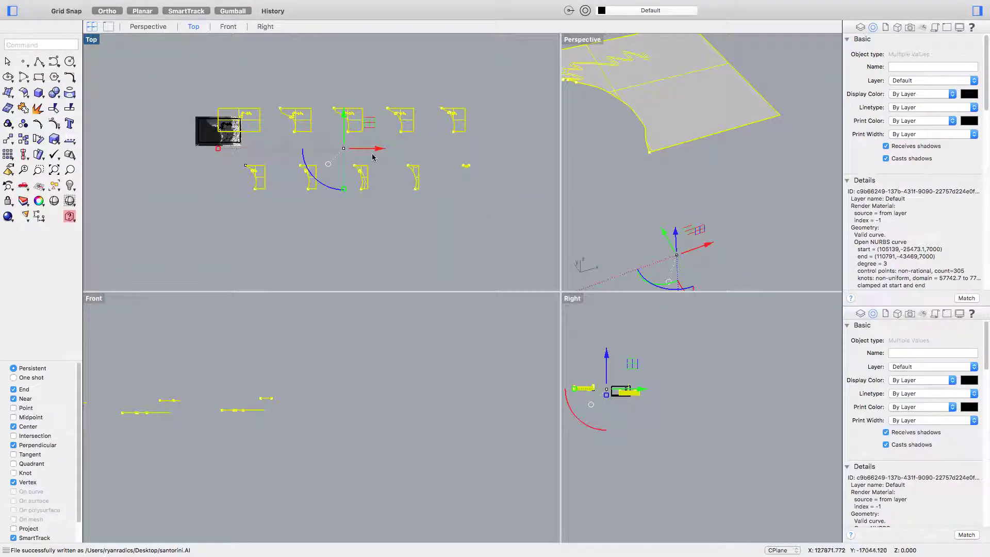
mouse_move(129, 2)
click(77, 5)
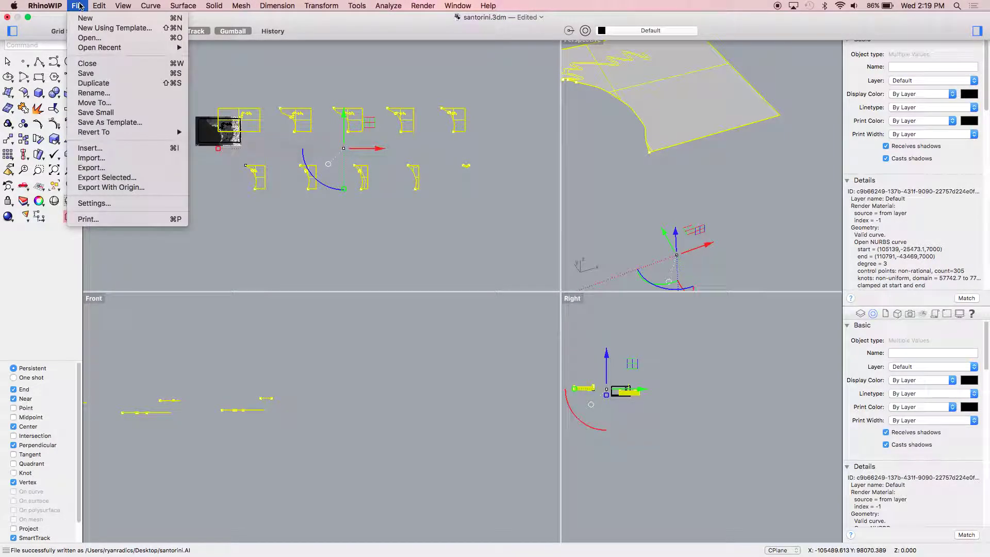
click(100, 177)
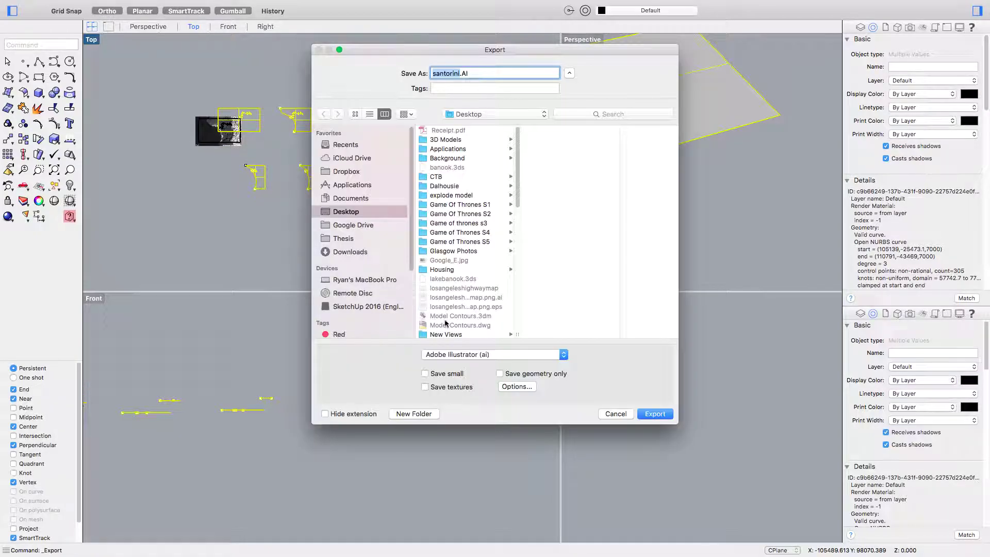
click(653, 414)
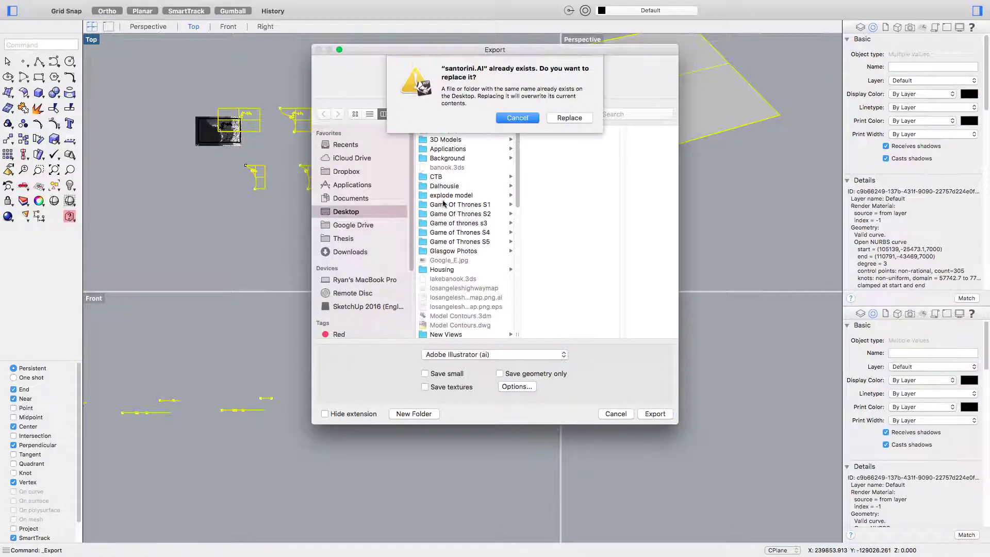
click(571, 117)
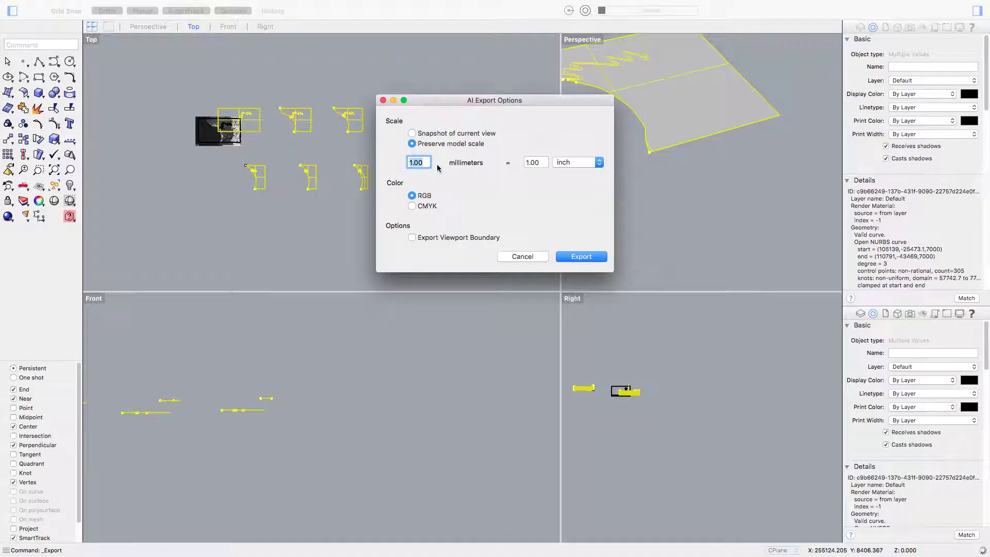
- Set the AI export scale to 1.00 mm = 10000 mm and write the file
click(578, 160)
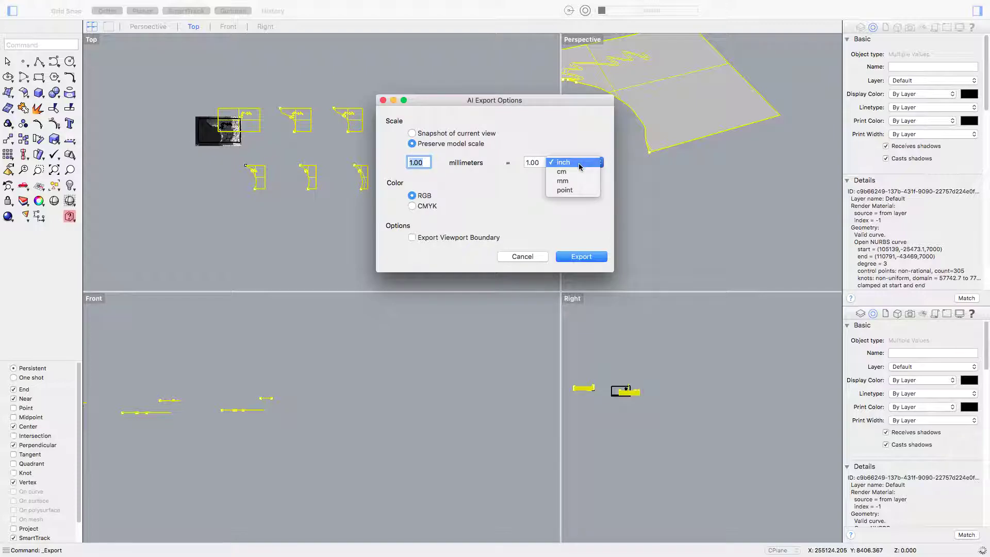
click(563, 175)
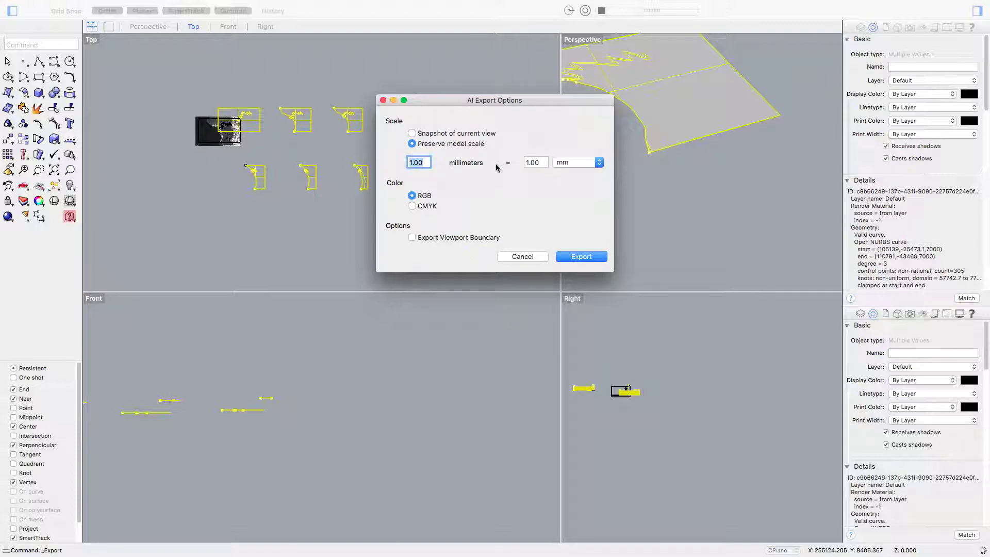
key(Tab)
text(1000)
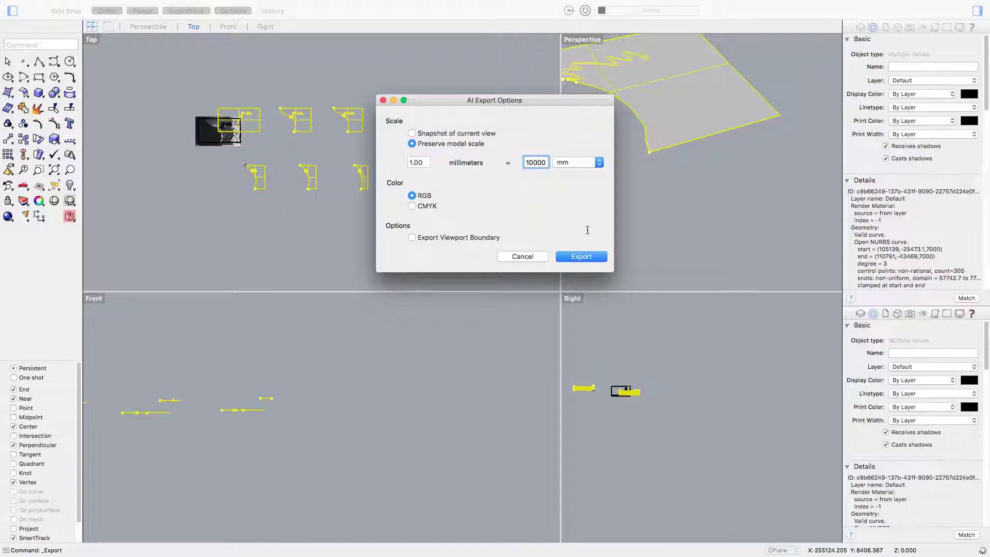
click(588, 257)
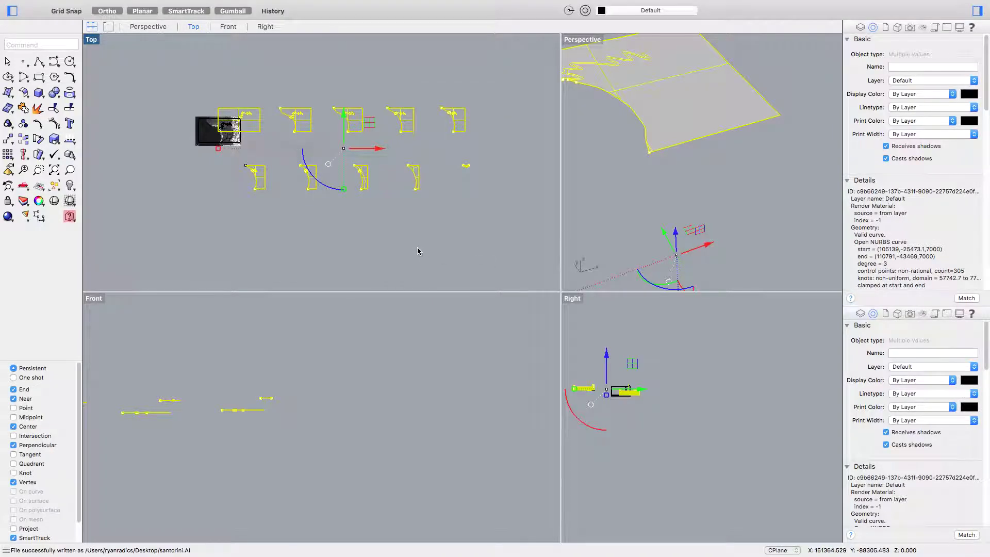
key(super+Tab)
- Open santorini.AI from the Desktop in Illustrator and zoom out until the whole artboard shows
click(260, 281)
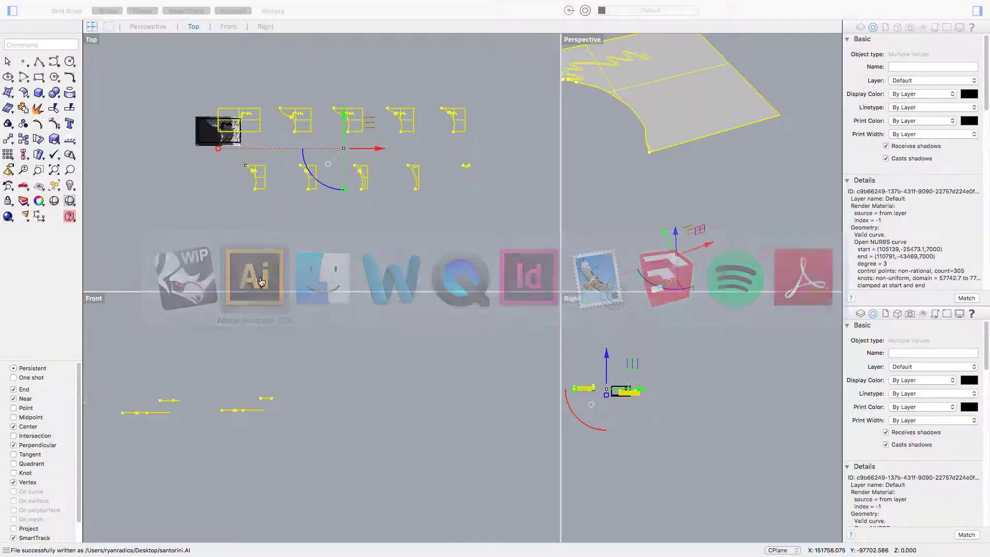
key(super+o)
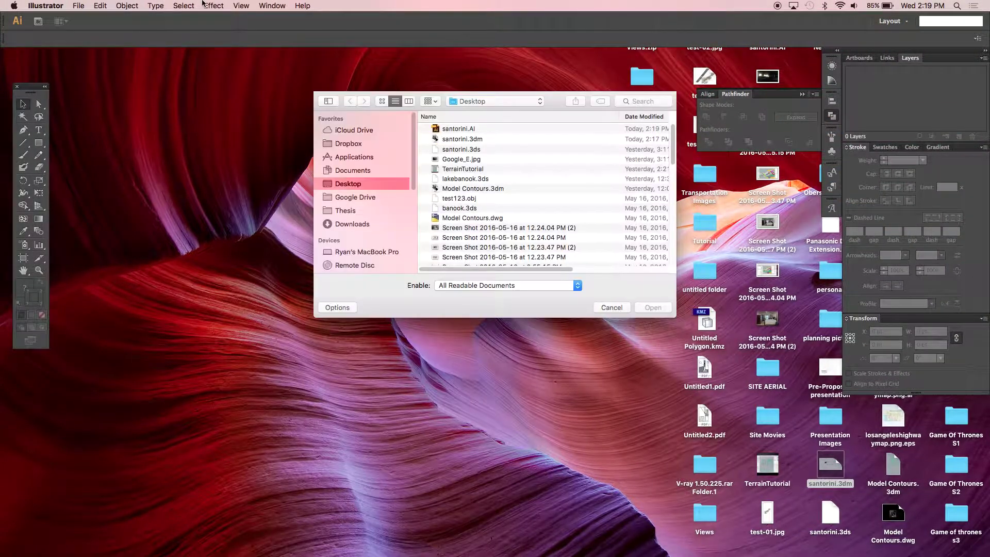
double_click(463, 129)
key(super+minus)
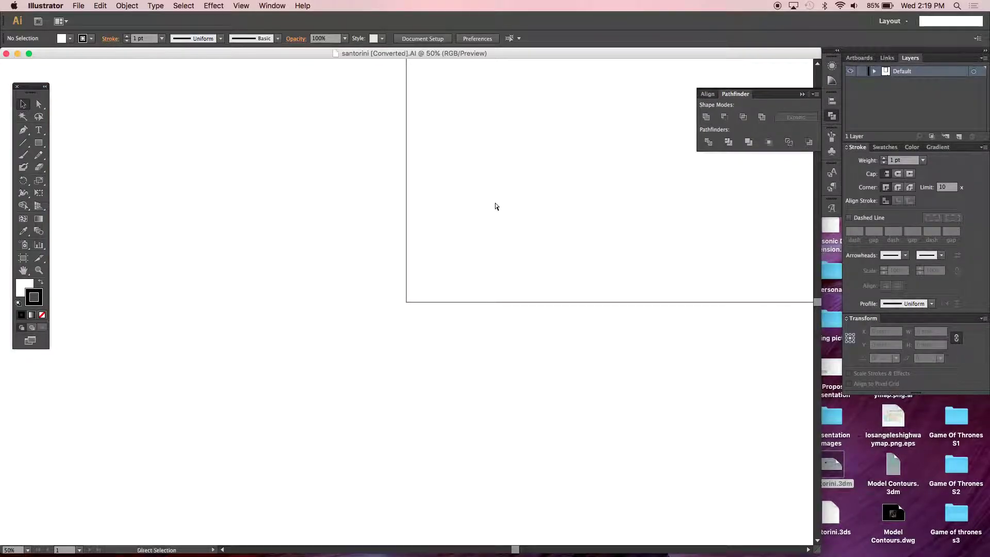
key(super+minus)
key(super+minus)
key(super+minus)
key(super+minus)
key(super+minus)
key(super+minus)
key(super+minus)
key(super+minus)
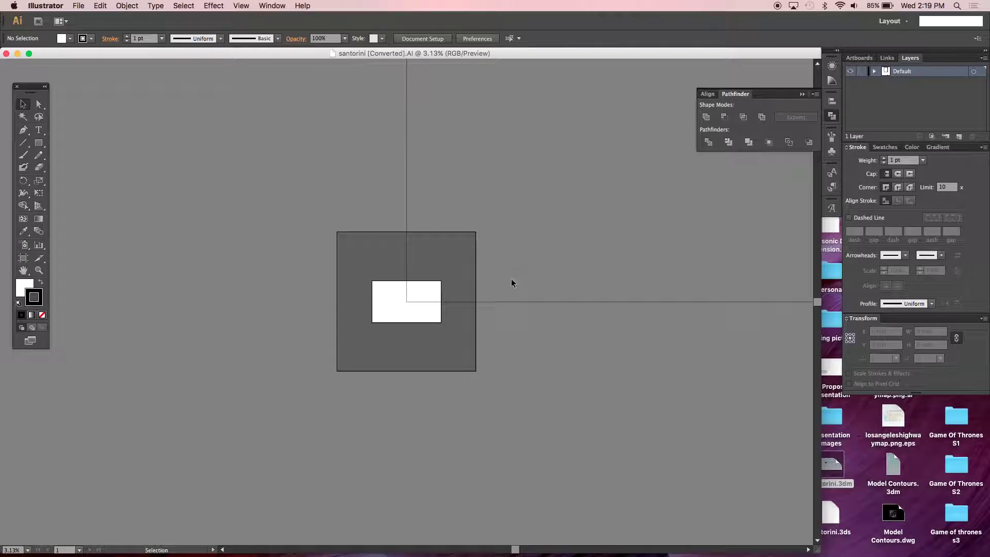
key(super+Tab)
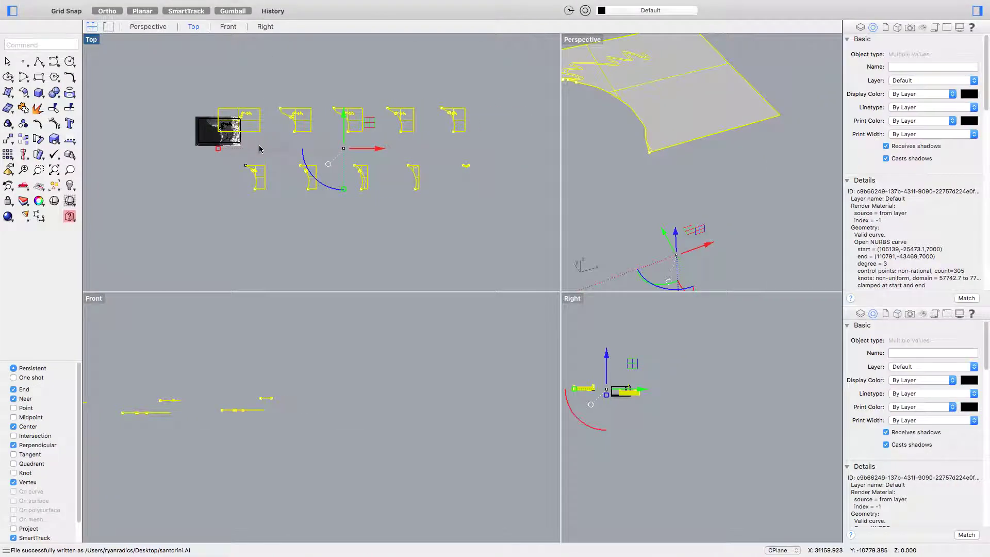
- Re-export the selected contours over santorini.AI at a scale of 10000 mm to 1 mm
click(77, 5)
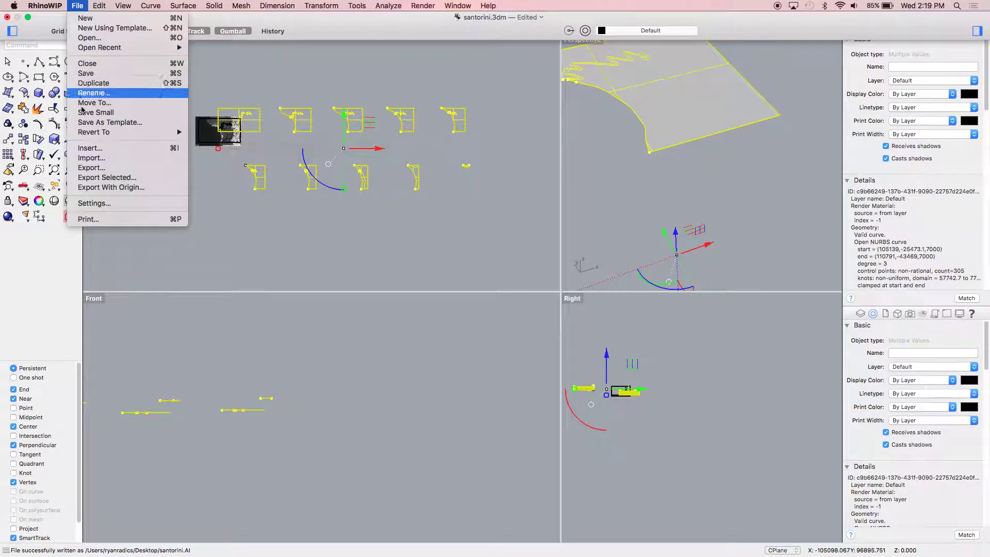
click(96, 178)
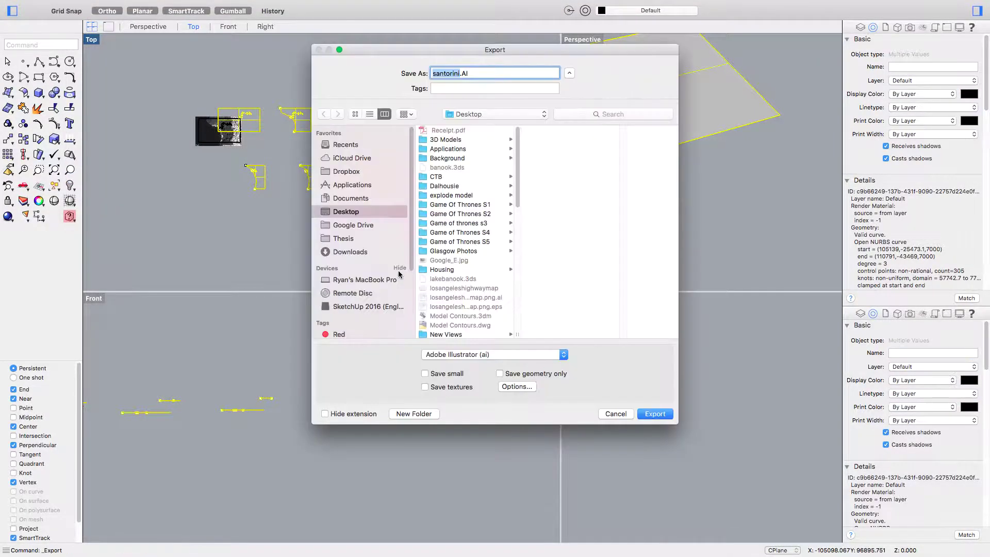
key(Return)
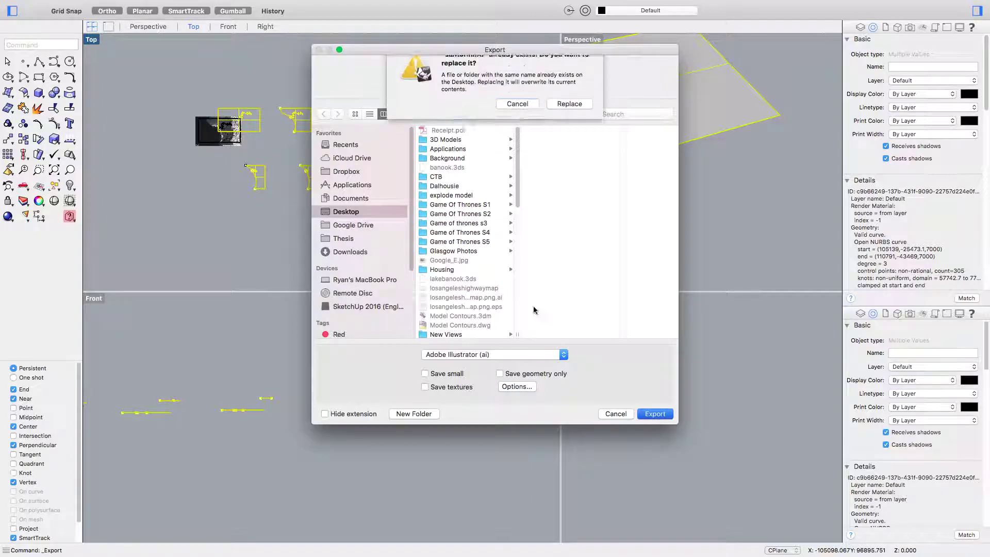
click(555, 117)
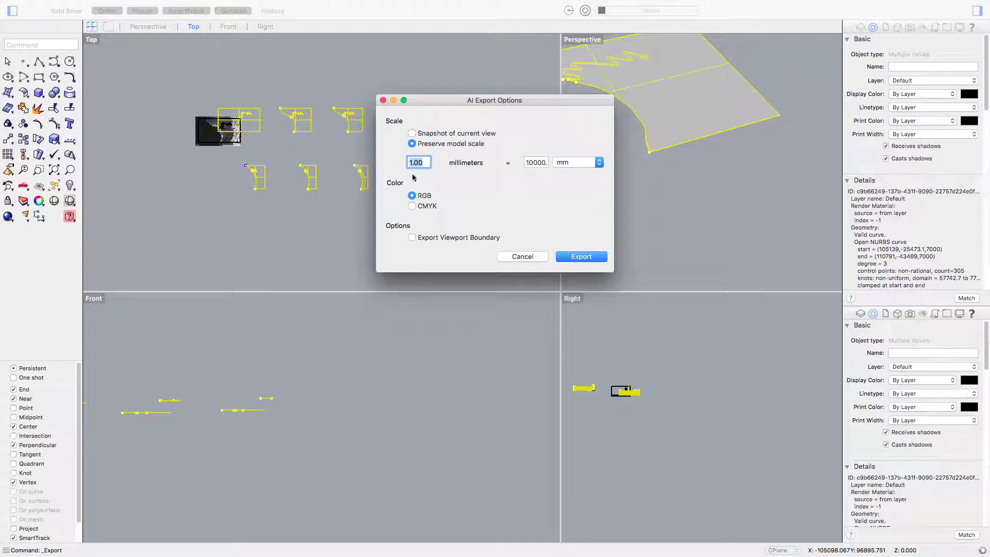
text(10000)
key(Tab)
text(1)
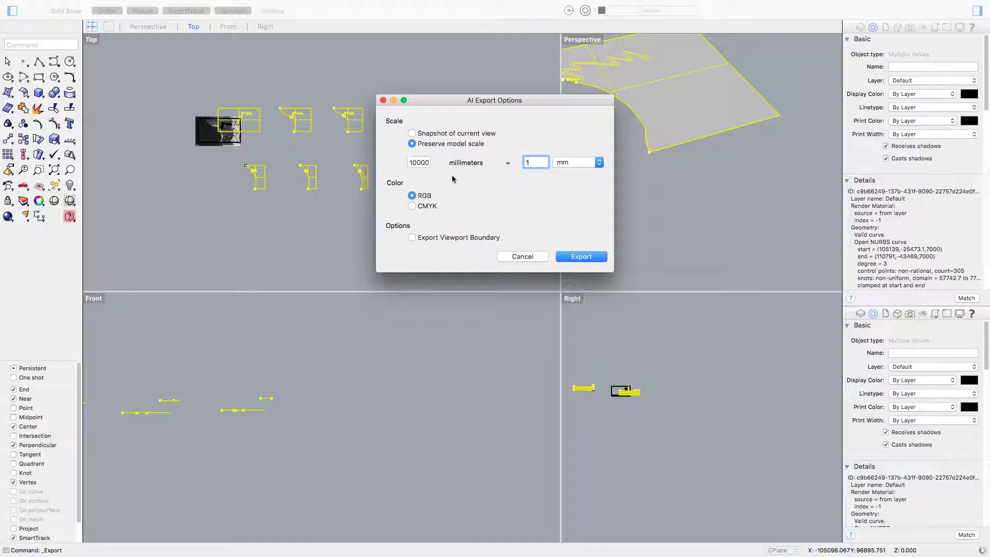
click(574, 258)
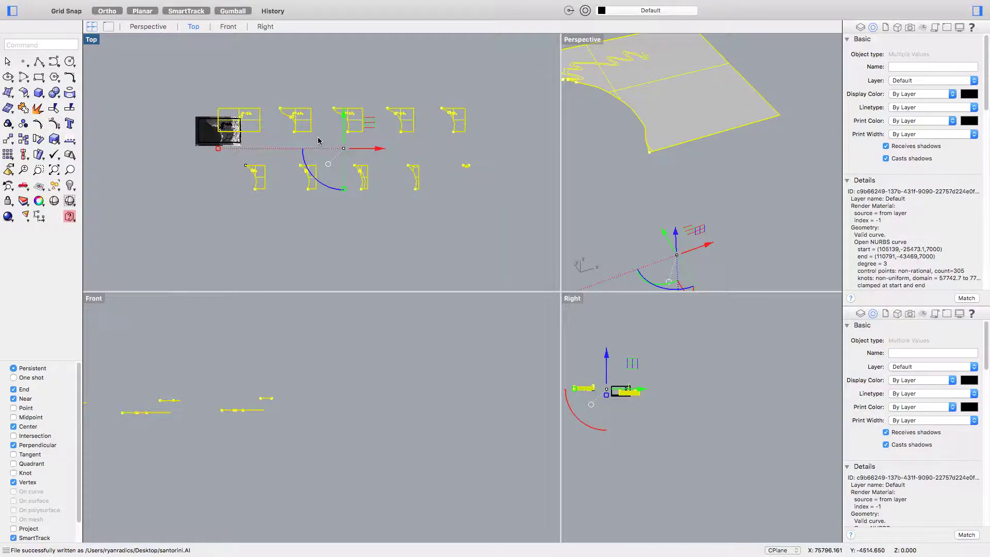
key(super+Tab)
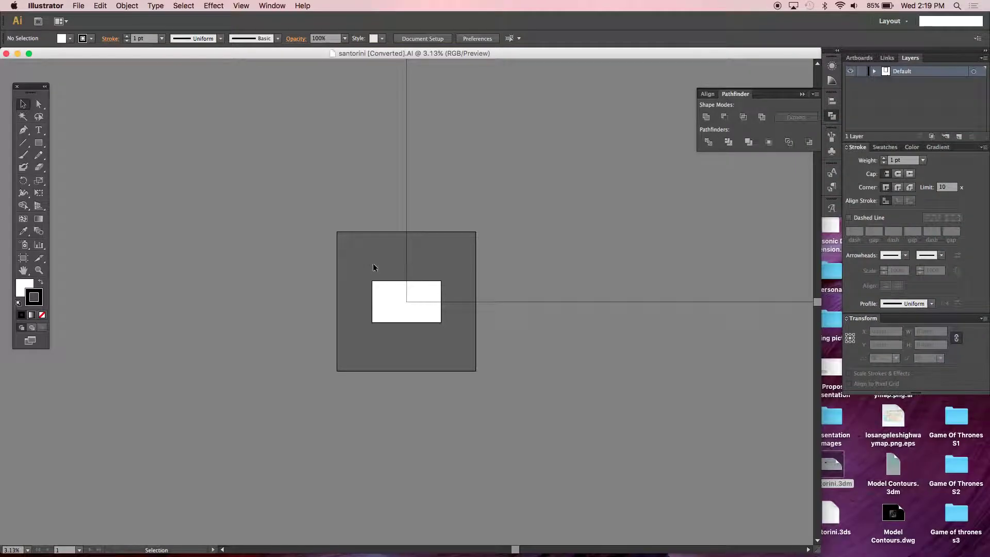
- Close the outdated document and reopen the newly exported santorini.AI in Illustrator
key(super+w)
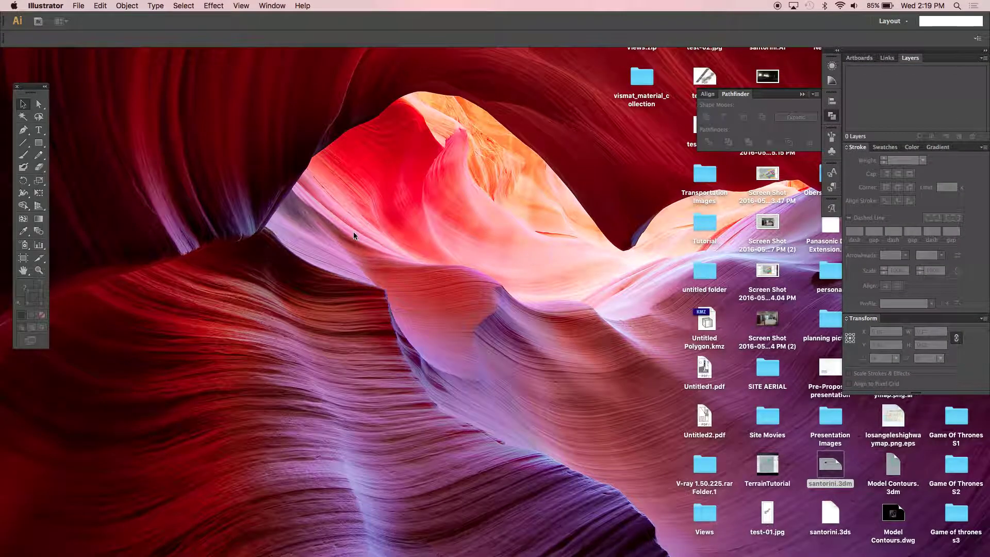
key(super+o)
double_click(459, 130)
key(super+minus)
key(super+minus)
key(super+equal)
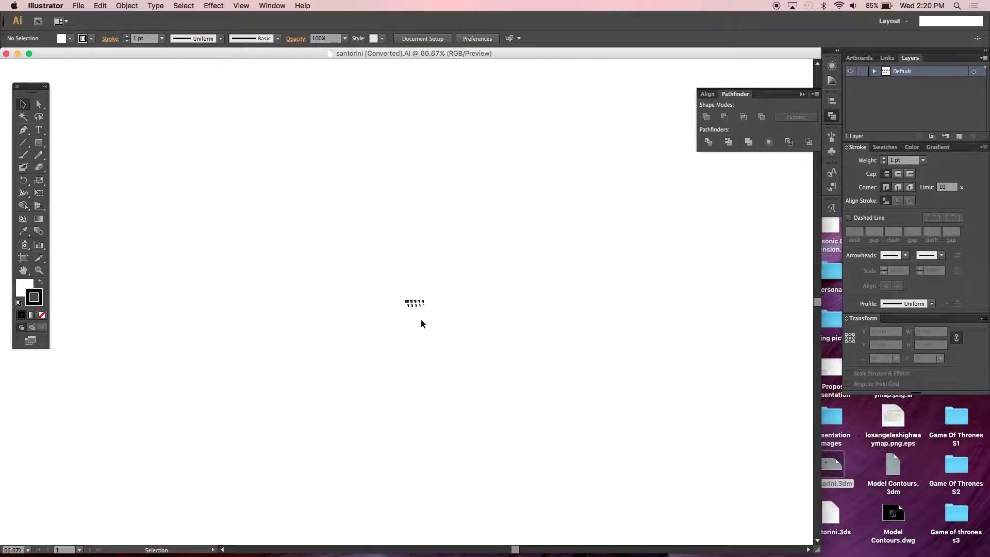
- Scale the tiny contour drawings up to about 1272 mm wide, filling the artboard in two rows
drag(375, 275, 531, 361)
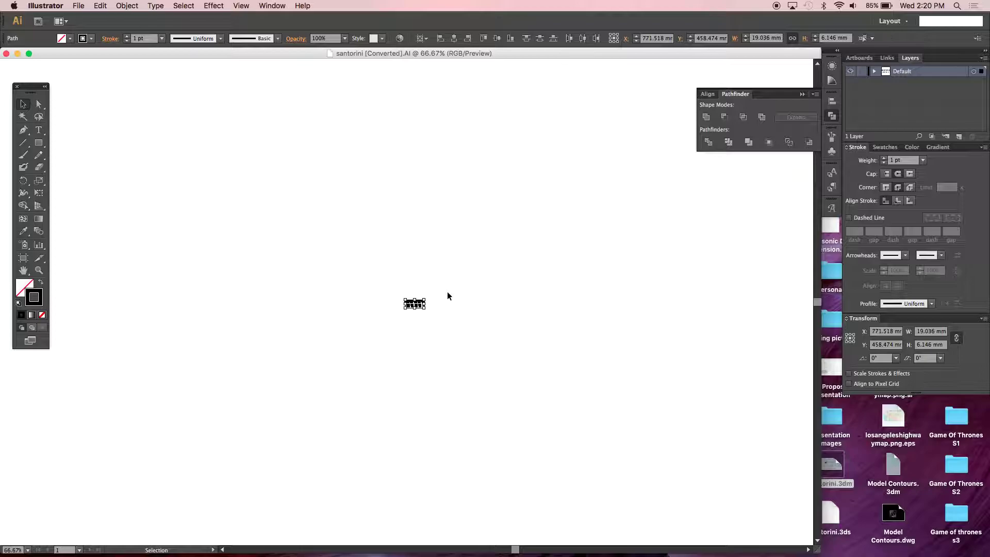
key(super+minus)
key(super+minus)
key(super+minus)
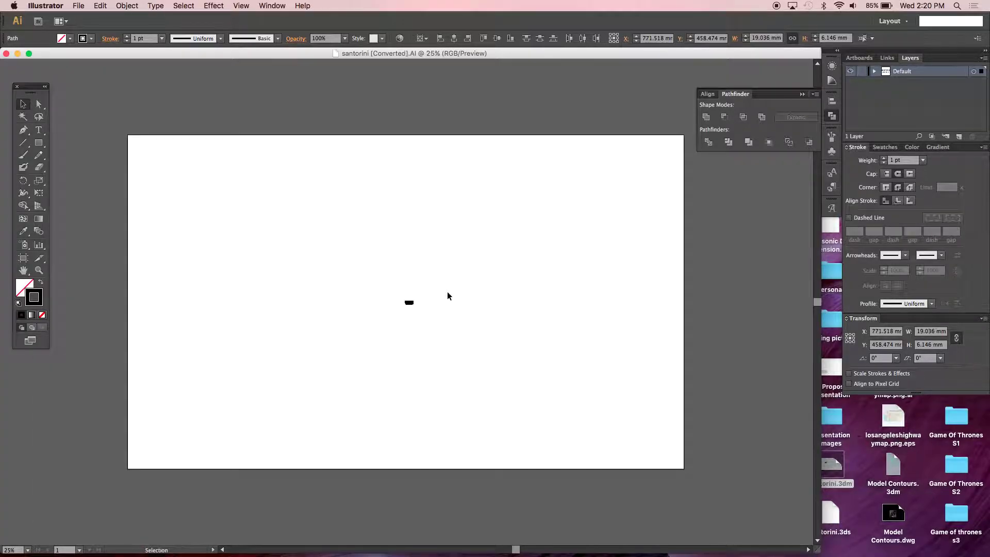
shift+drag(414, 309, 640, 453)
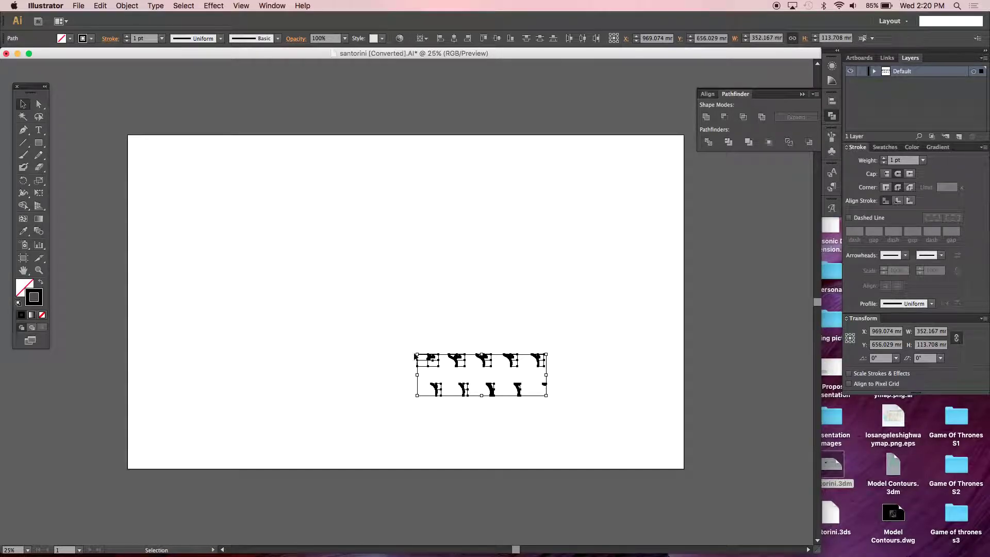
shift+drag(417, 352, 178, 149)
shift+drag(546, 278, 644, 245)
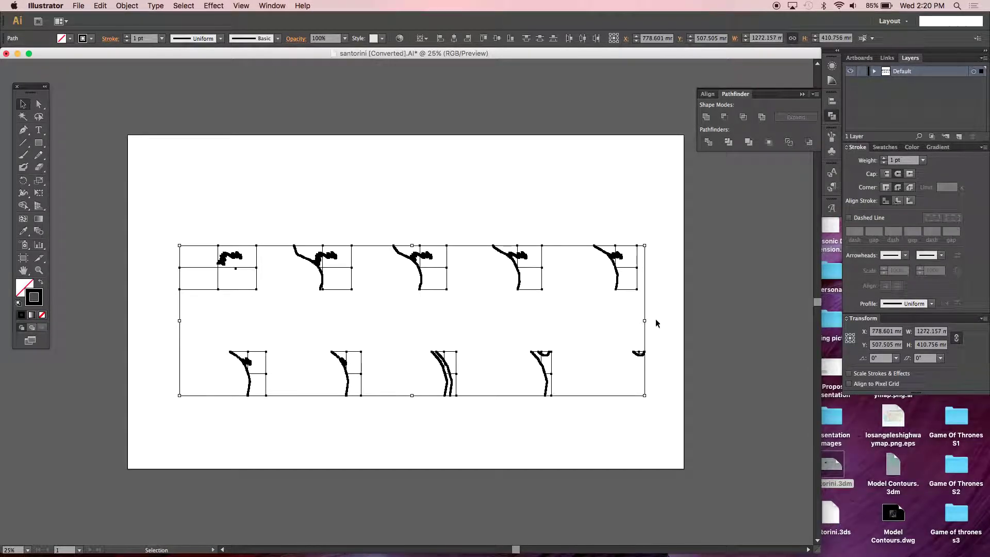
click(659, 321)
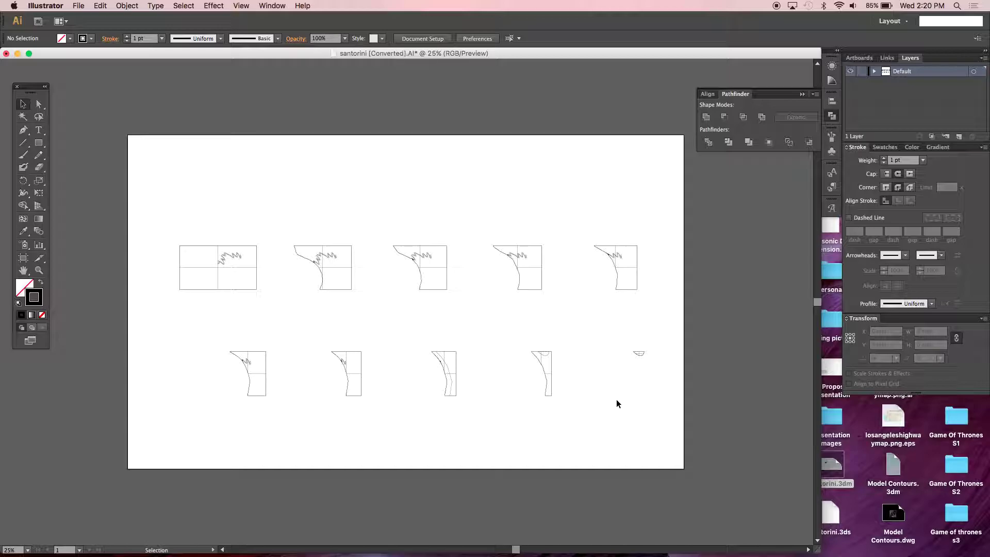
click(23, 261)
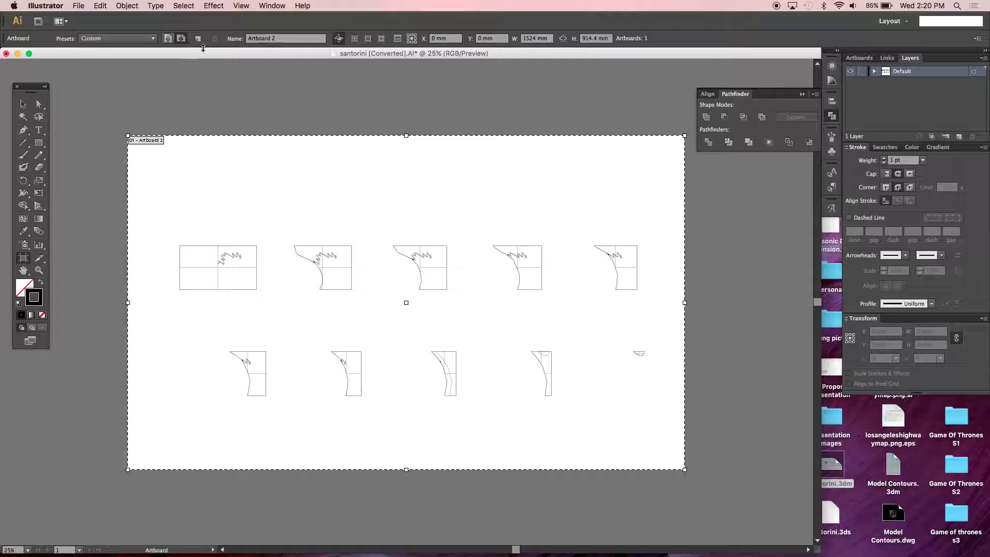
- Resize the artboard to a 32 in (812.8 mm) square and turn on rulers
click(536, 38)
text(32in)
key(Tab)
text(32)
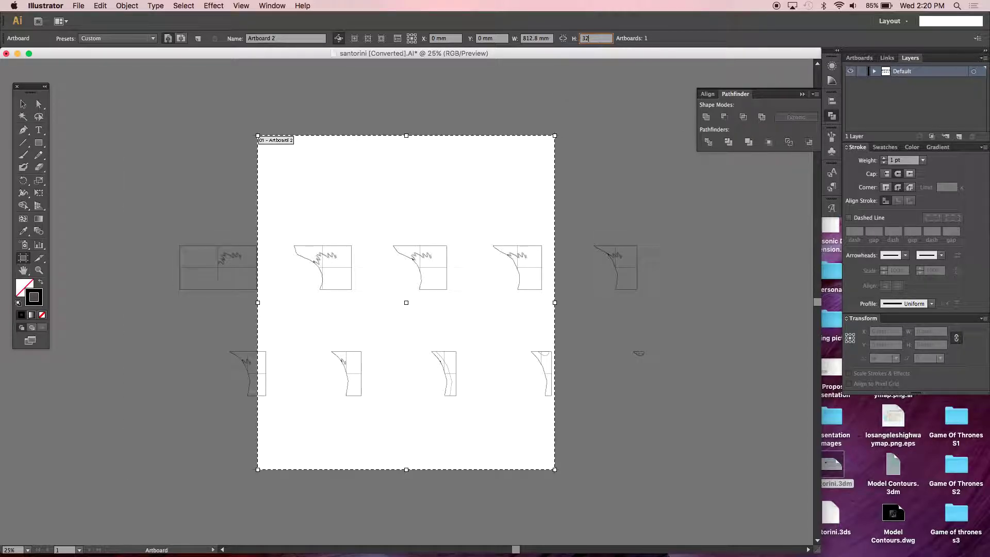
text(in)
key(Tab)
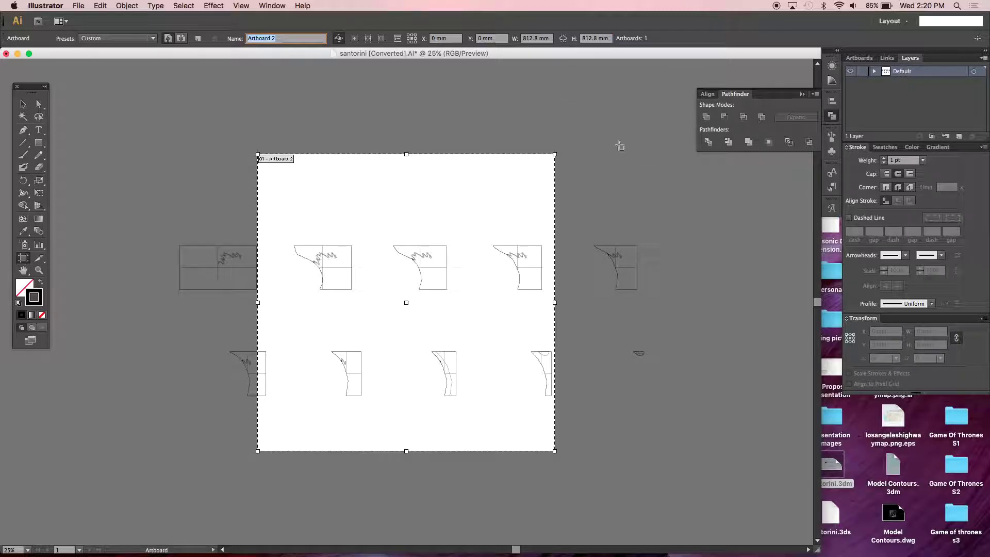
click(22, 103)
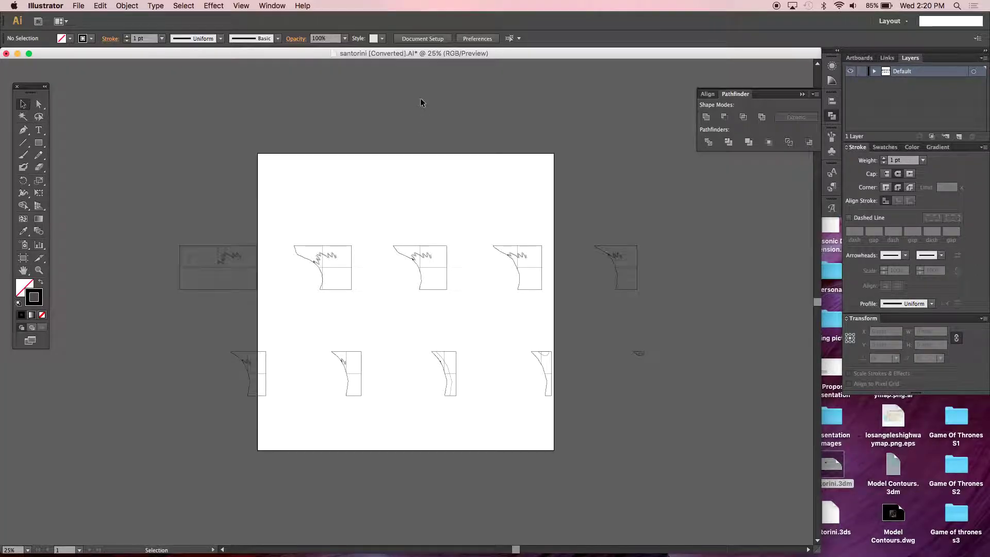
key(super+minus)
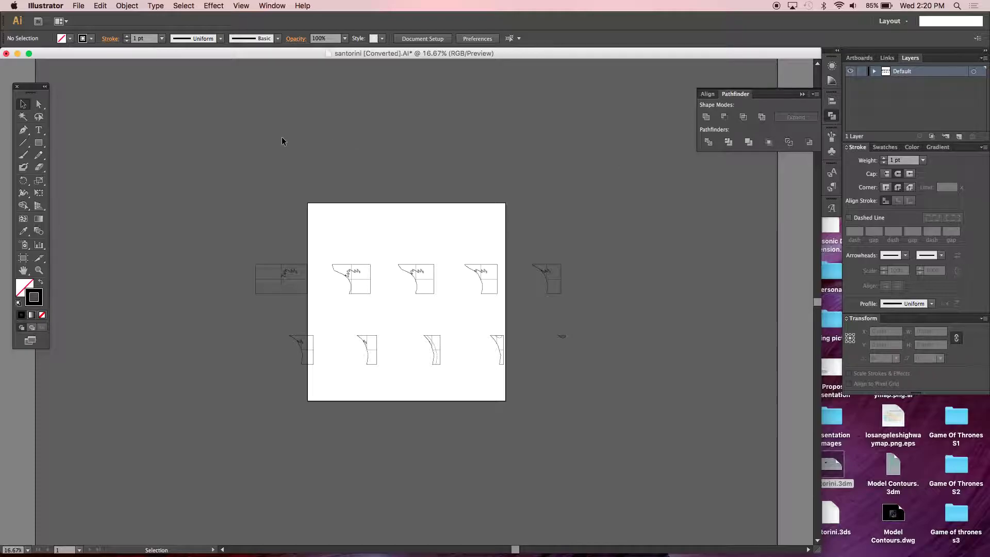
key(super+r)
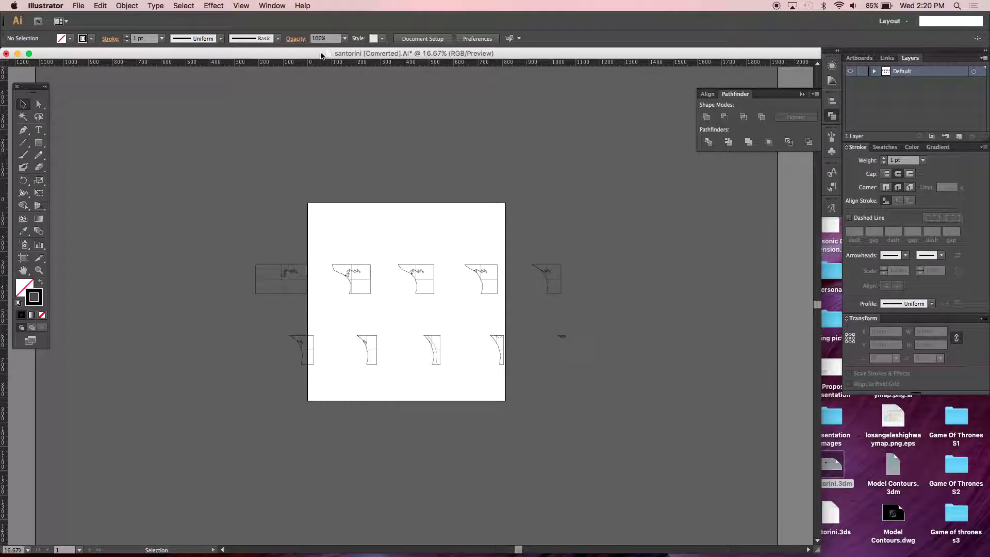
- Add a horizontal guide across the artboard's middle and move all ten contour drawings above it
drag(321, 63, 320, 306)
drag(195, 220, 690, 394)
drag(490, 287, 392, 154)
drag(158, 211, 665, 376)
drag(376, 280, 338, 110)
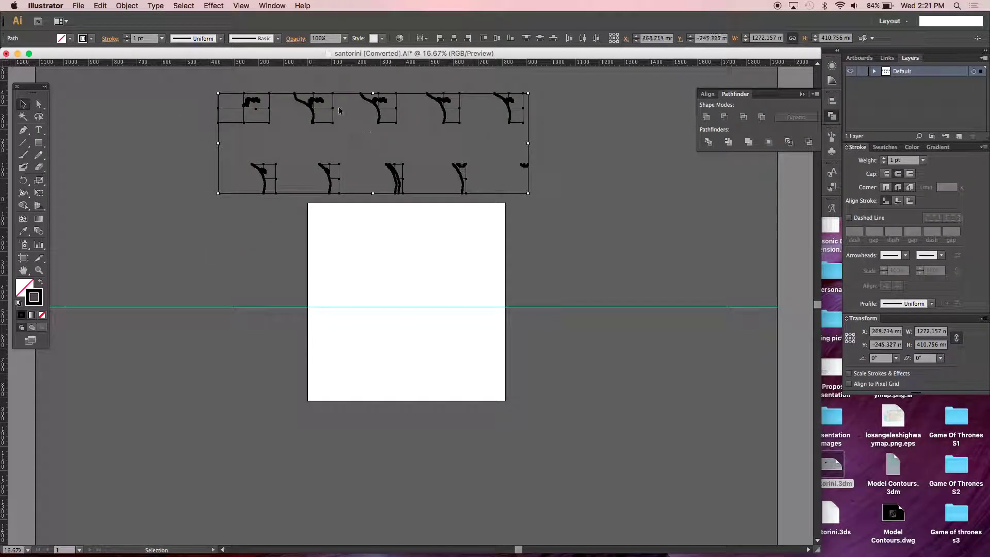
click(278, 130)
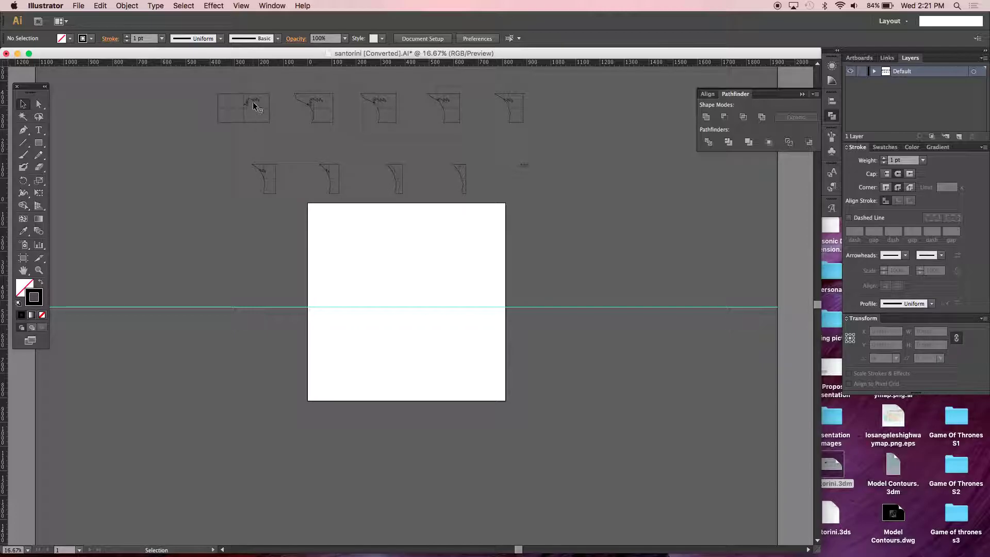
scroll(253, 106, up, 3)
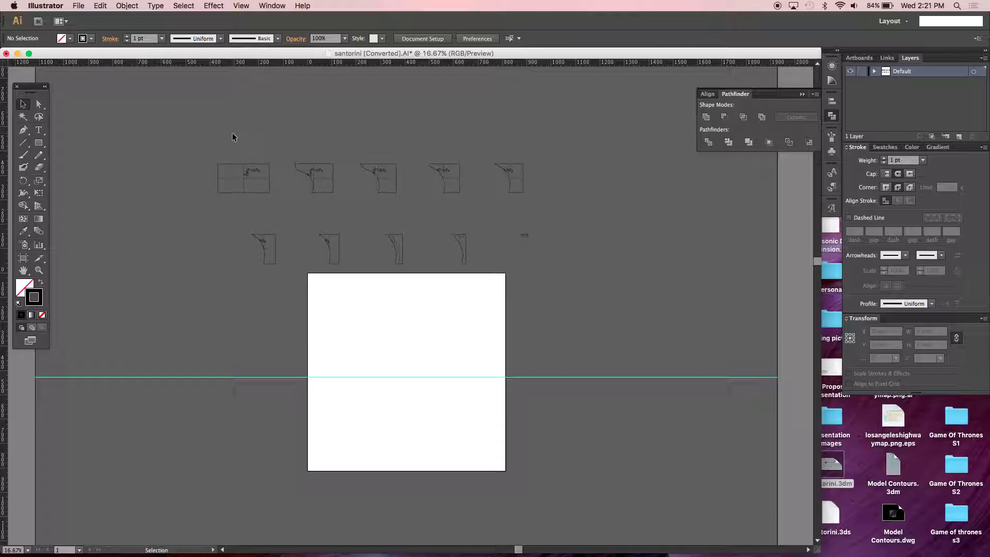
- With Direct Selection, select each drawing's coastline path together, excluding frames, then zoom in
click(268, 184)
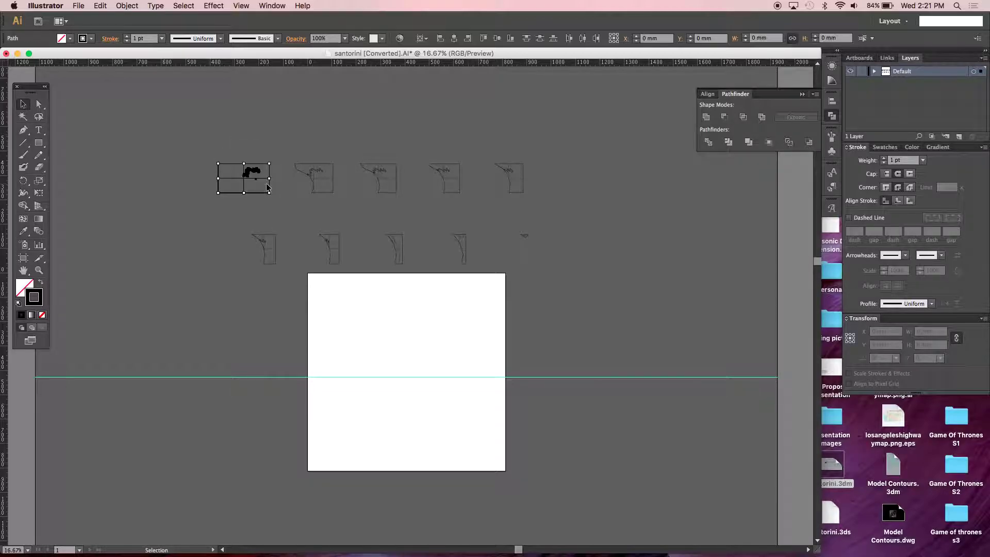
click(242, 155)
click(254, 175)
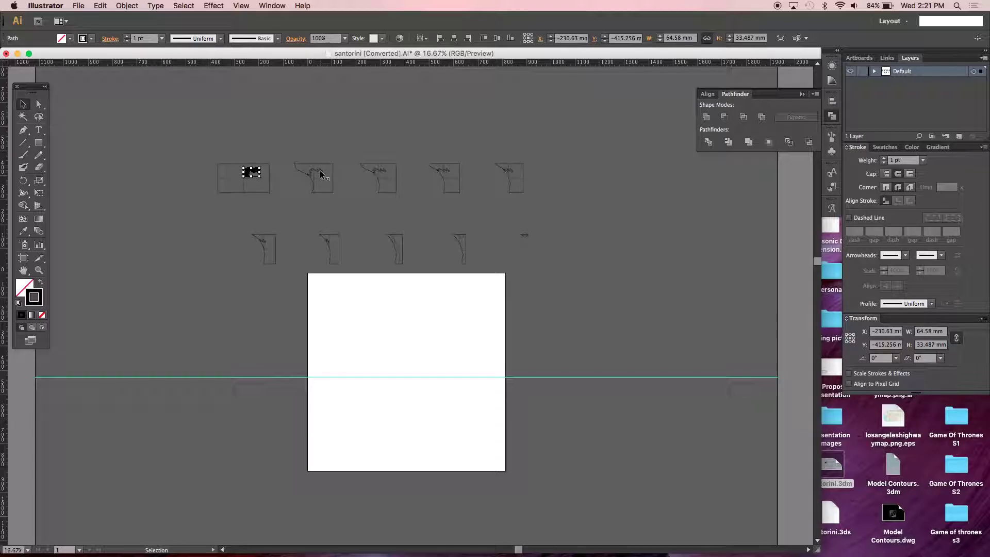
key(a)
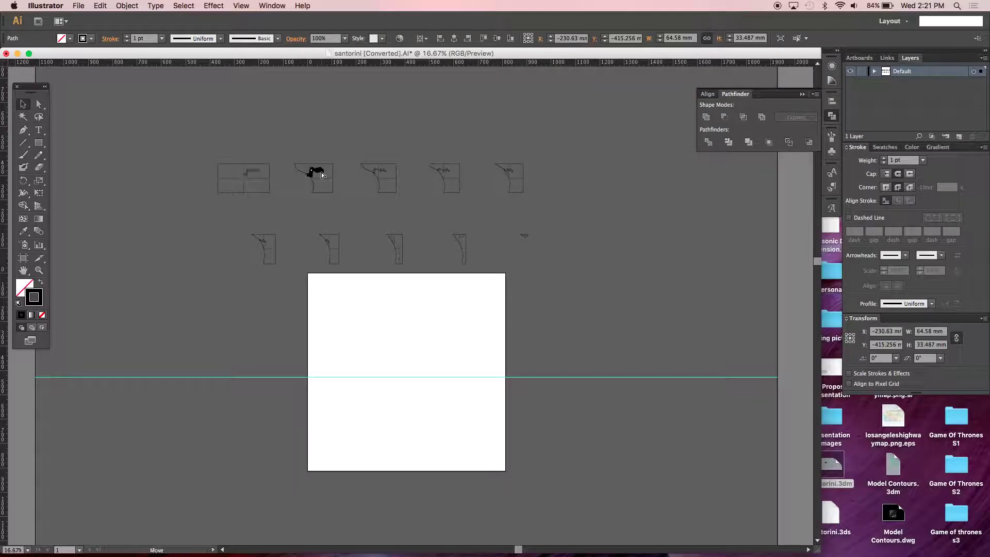
shift+click(320, 172)
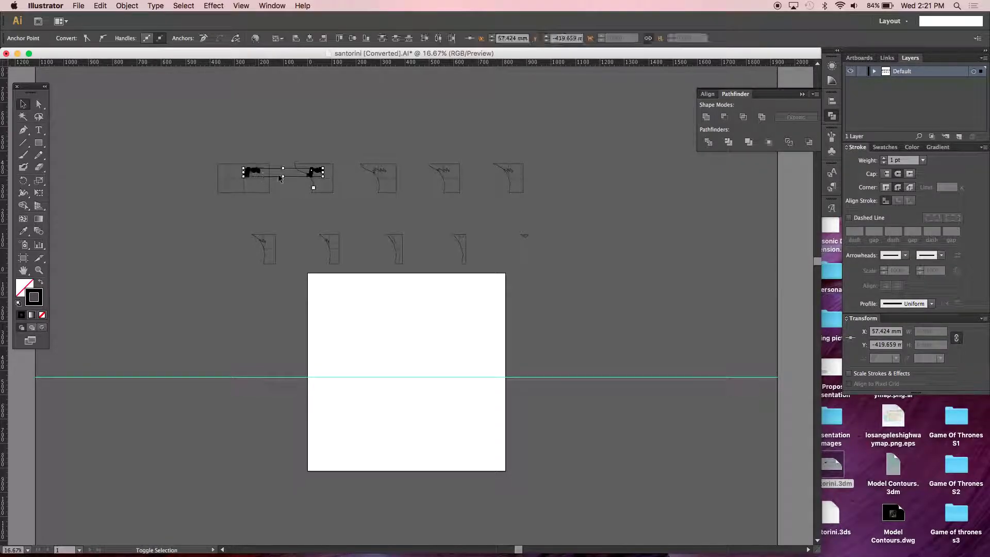
shift+click(383, 172)
shift+click(447, 173)
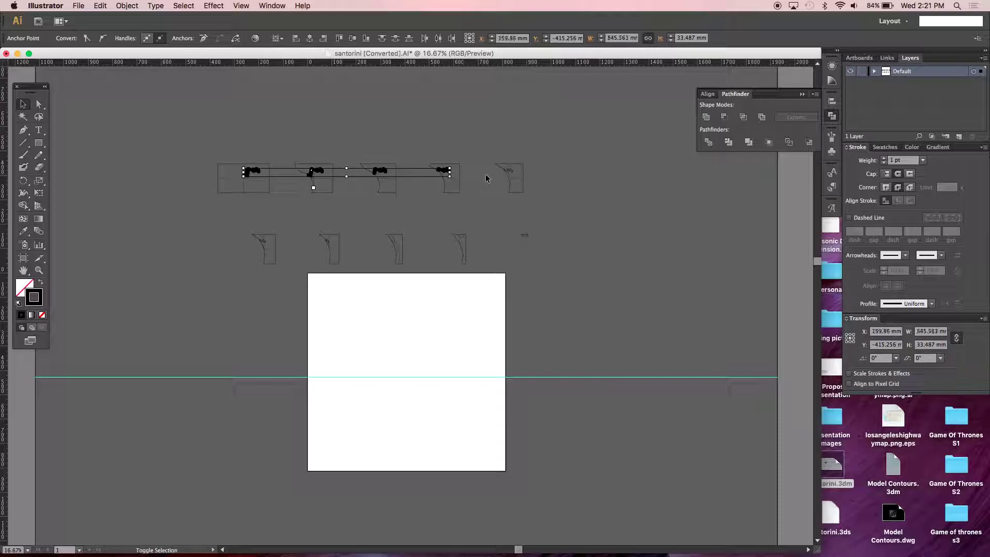
shift+click(509, 171)
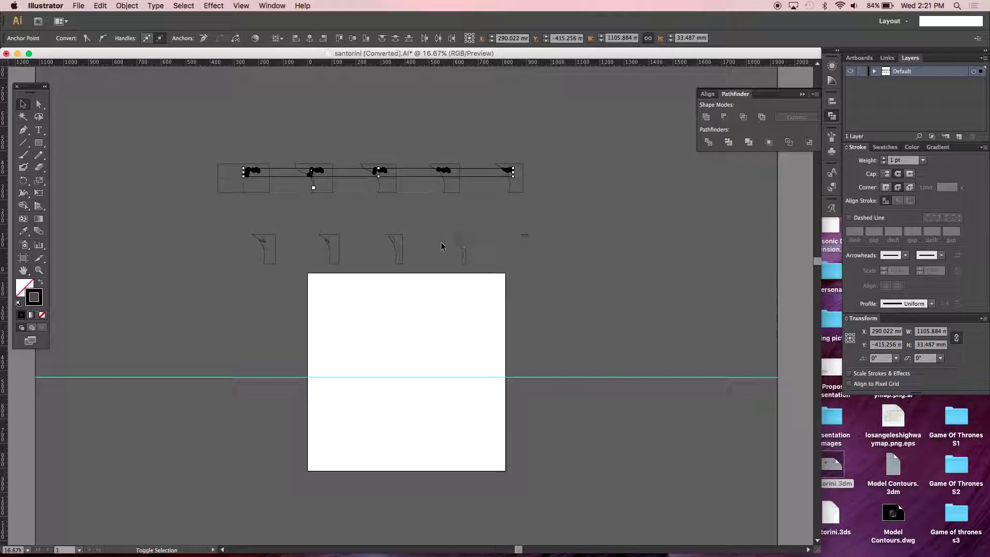
shift+click(459, 236)
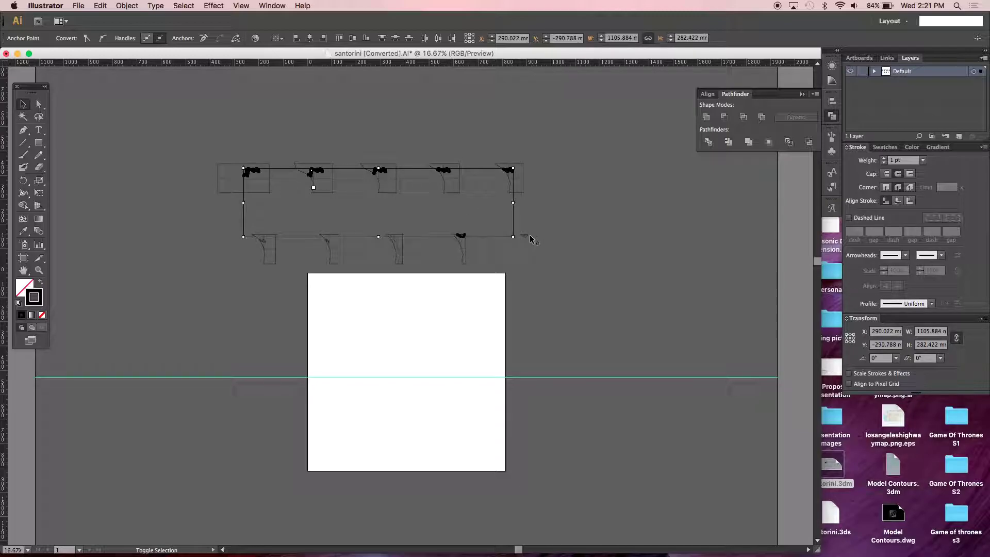
shift+click(397, 250)
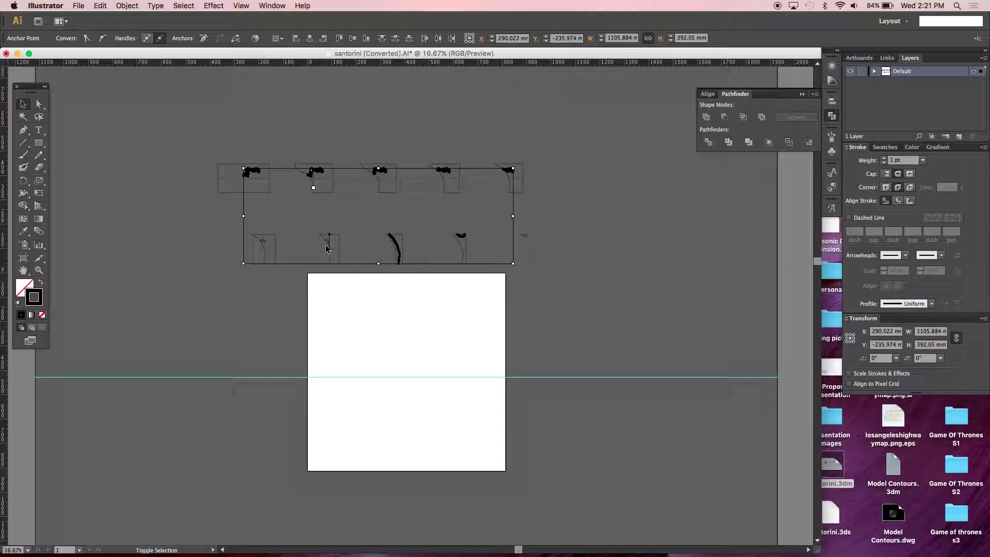
key(super+equal)
key(super+equal)
key(super+equal)
scroll(326, 249, up, 5)
scroll(326, 249, left, 5)
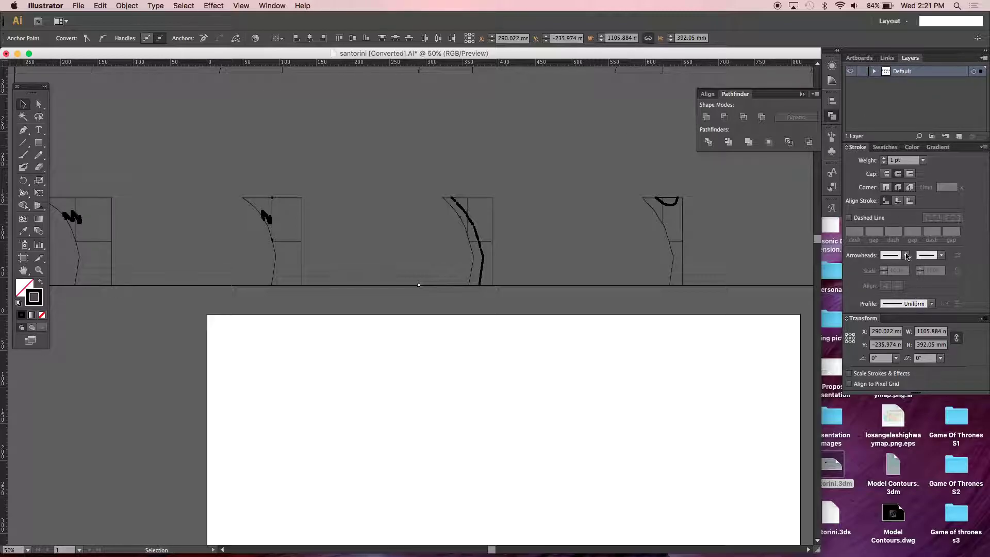
- Create a new layer named PATH in the Layers panel
click(264, 6)
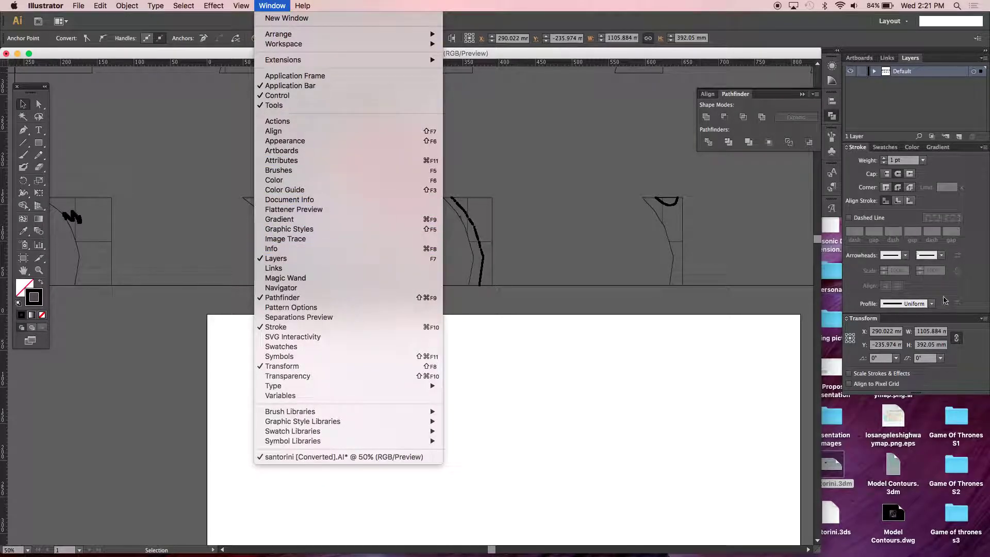
click(970, 322)
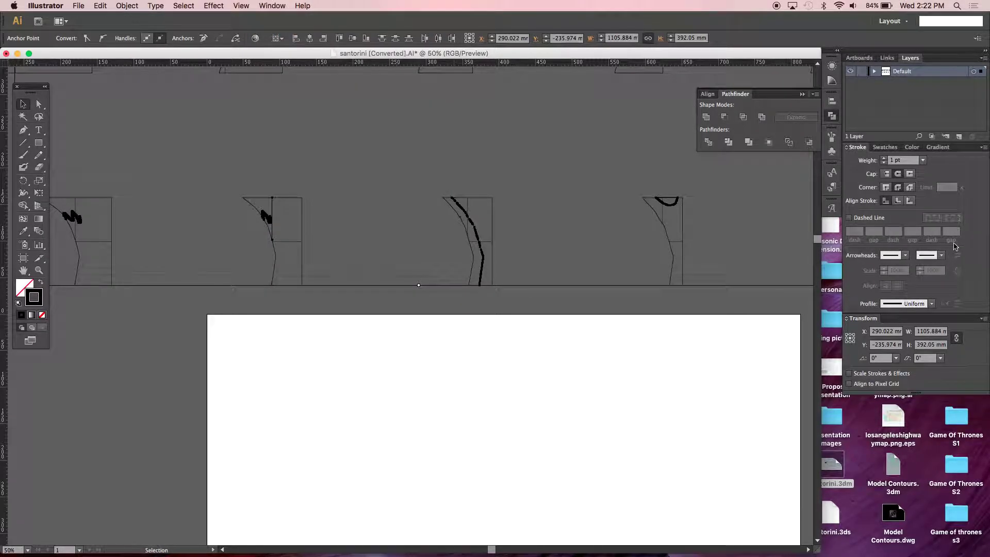
click(896, 121)
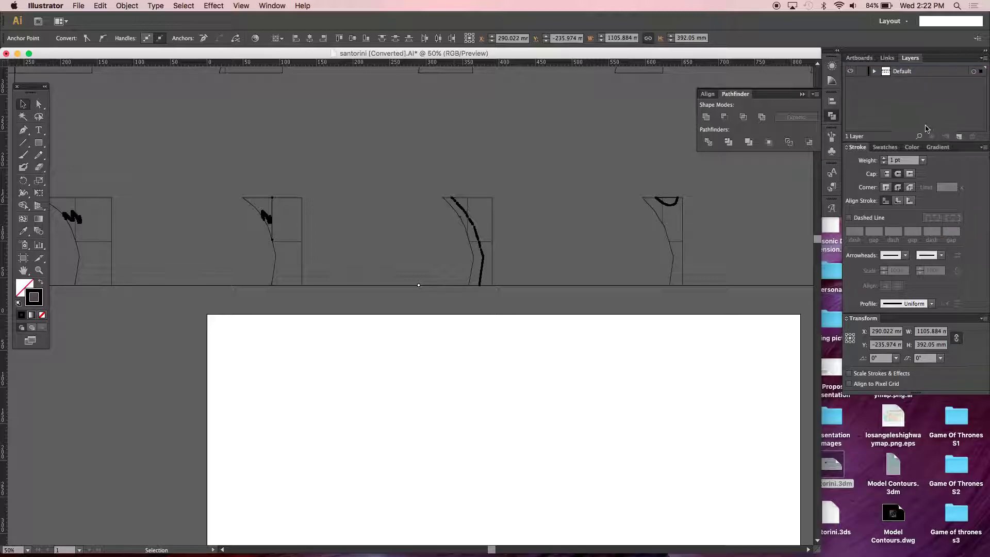
click(958, 138)
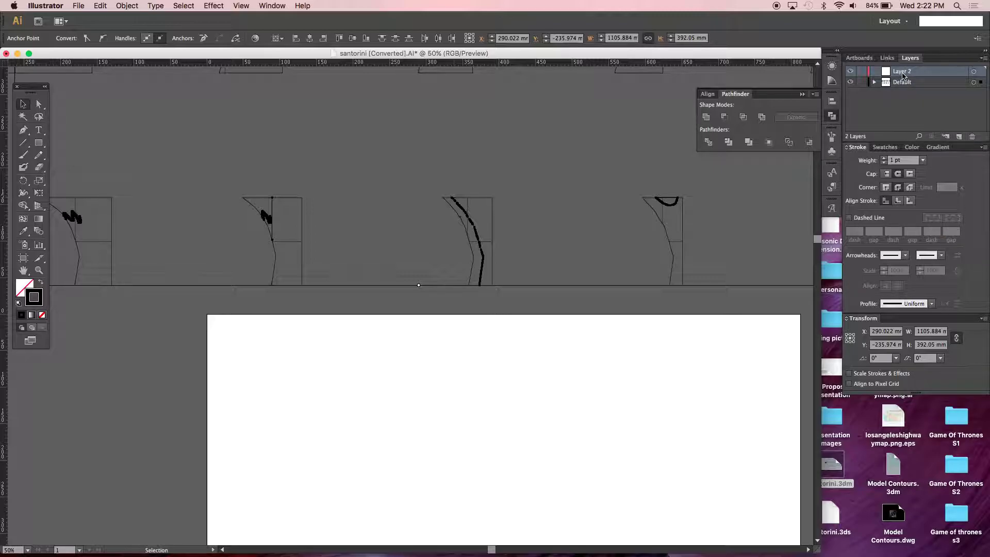
double_click(903, 72)
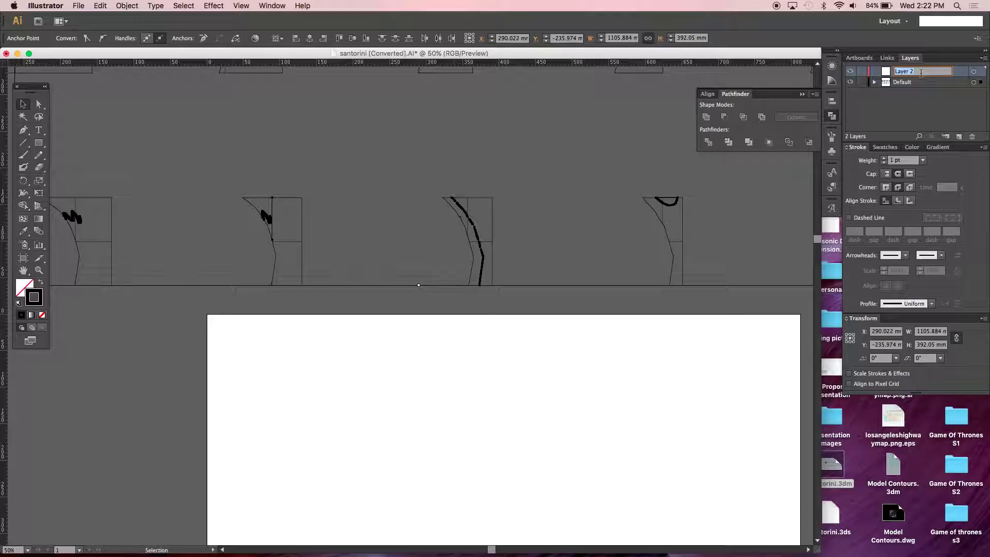
text(PATH)
key(Return)
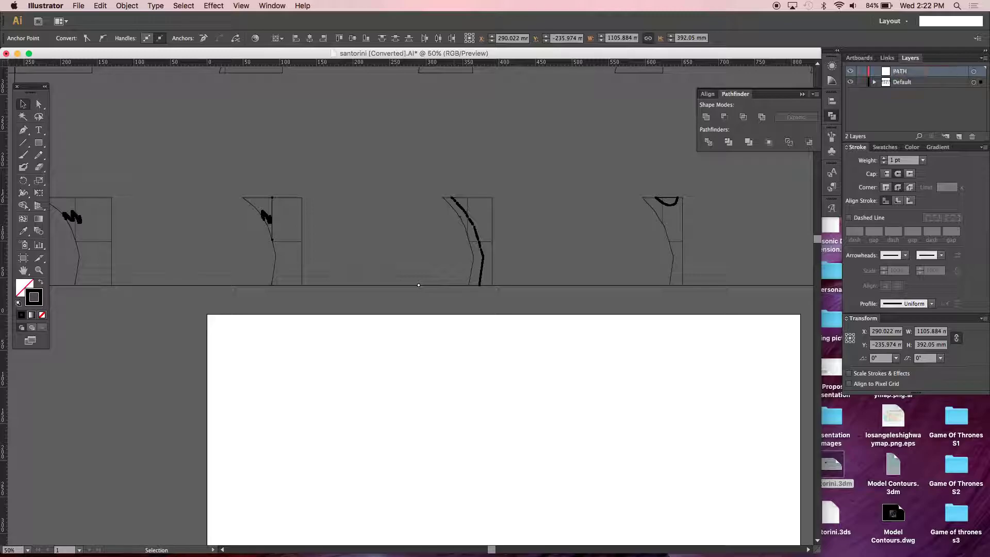
- Move the selected coastlines onto the PATH layer and set their stroke colour to FF0000
drag(980, 82, 980, 71)
click(386, 155)
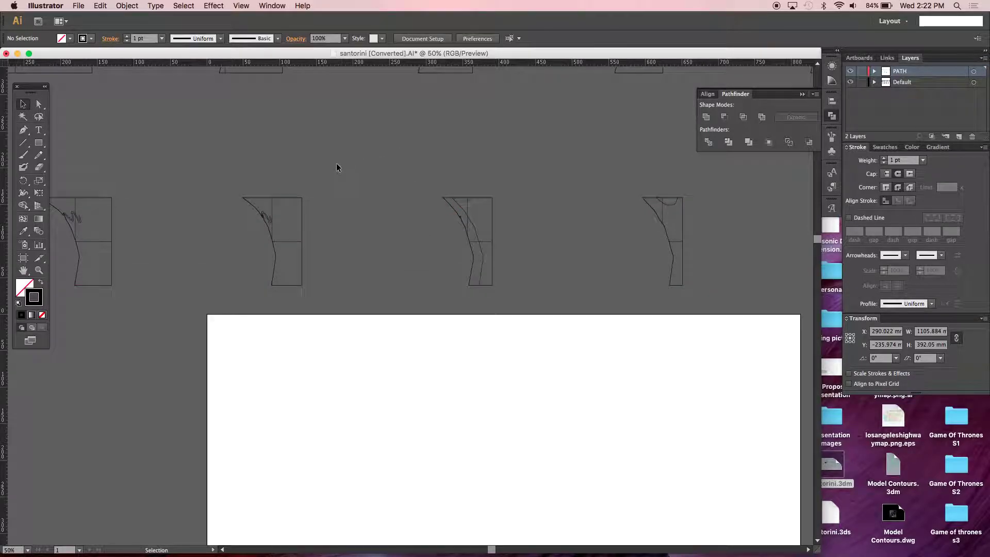
click(273, 207)
click(274, 210)
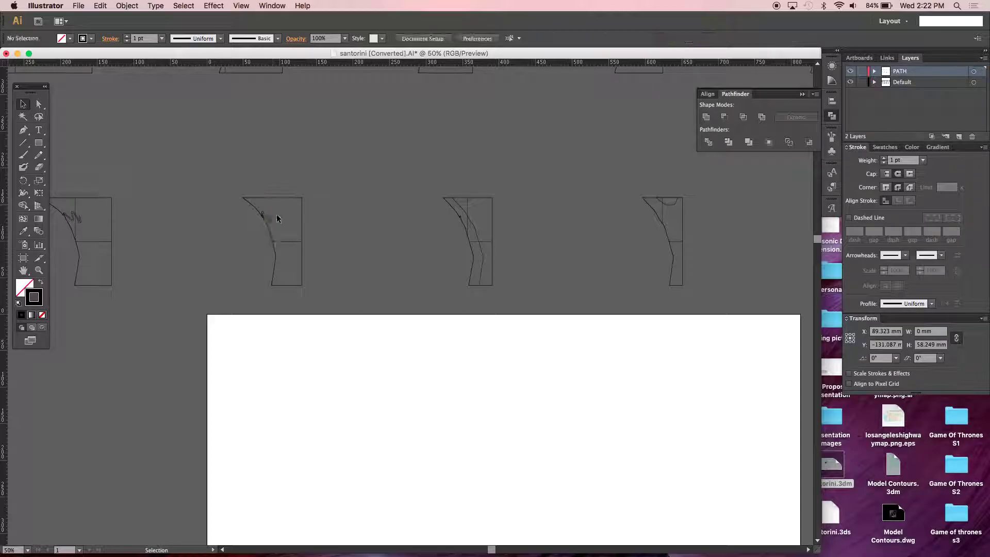
click(973, 73)
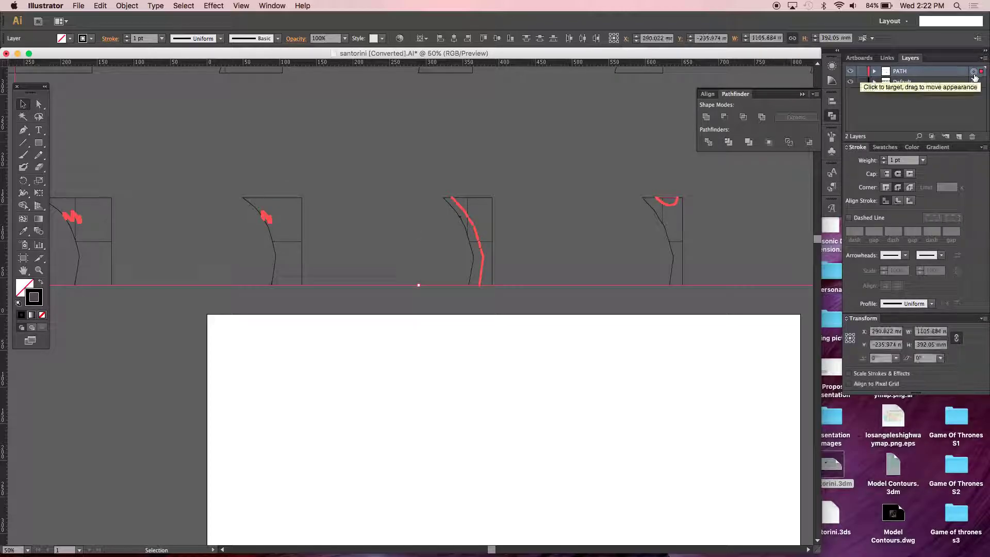
double_click(34, 297)
text(FF0000)
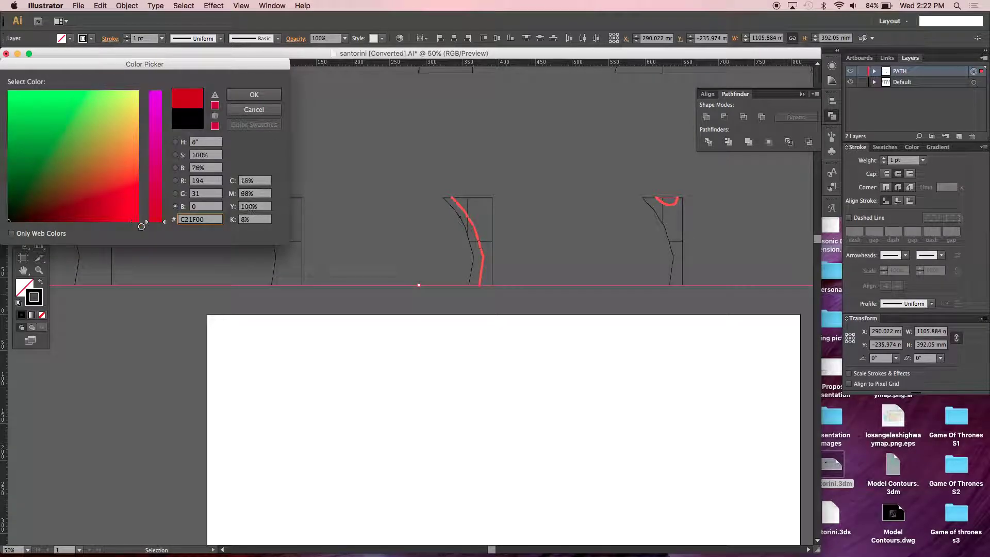
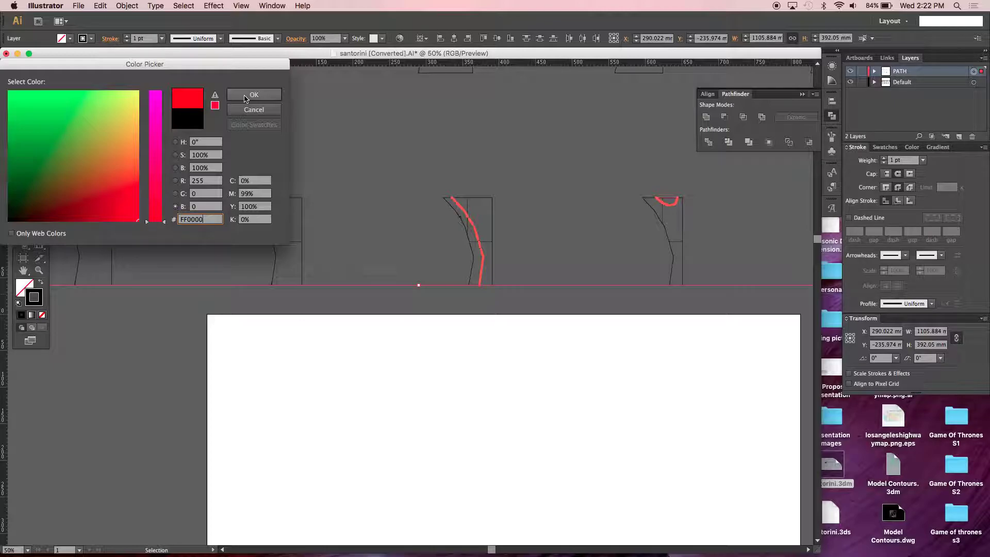
- Confirm red as the stroke colour, deselect, and check the paths in the first slice
click(245, 97)
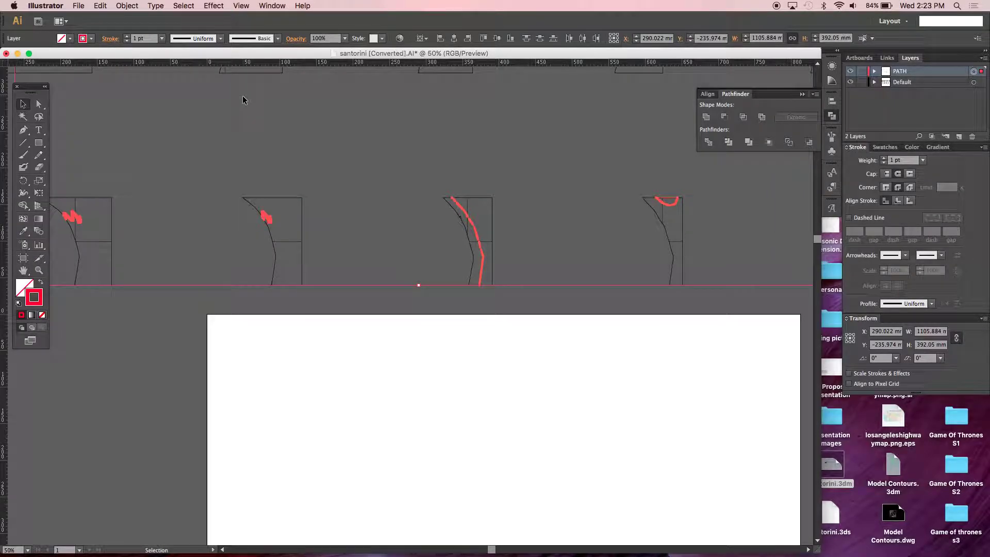
click(571, 134)
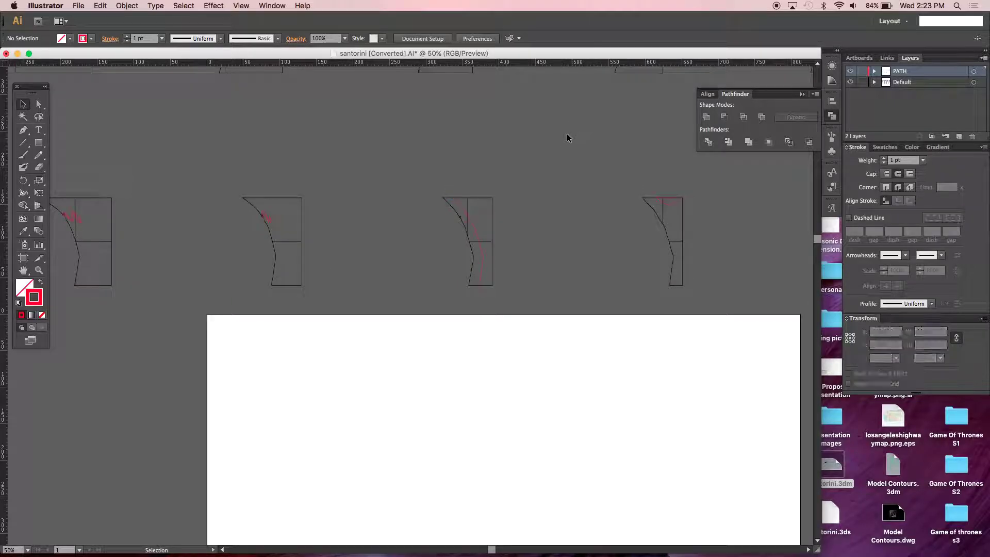
click(93, 242)
click(93, 245)
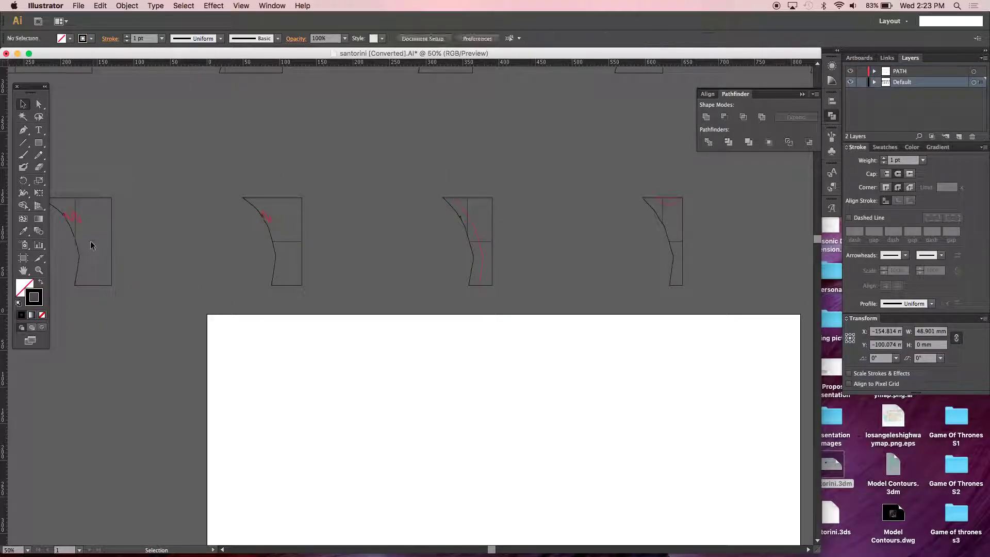
click(75, 207)
- Delete the stray horizontal line across the second slice
click(286, 240)
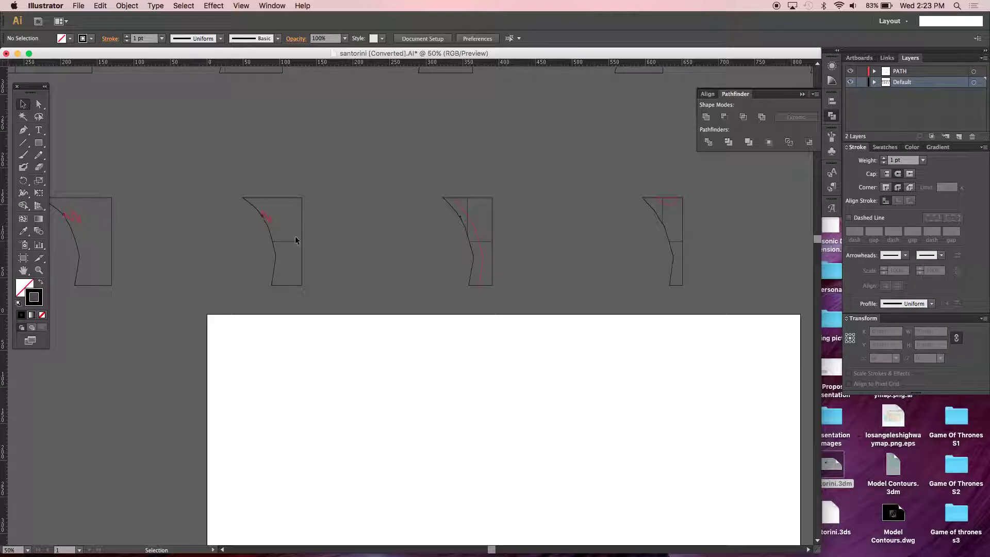
click(293, 241)
key(Delete)
key(super+Tab)
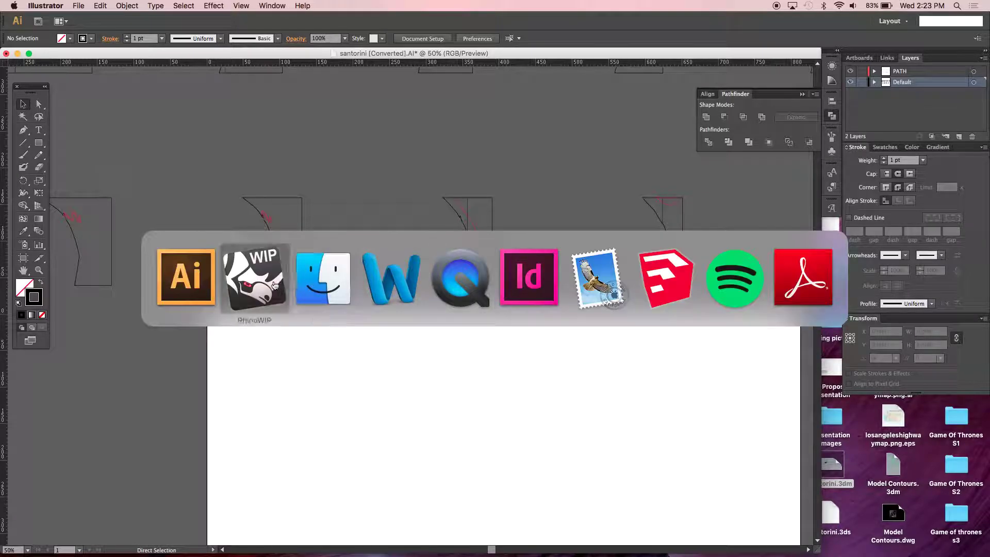
click(275, 286)
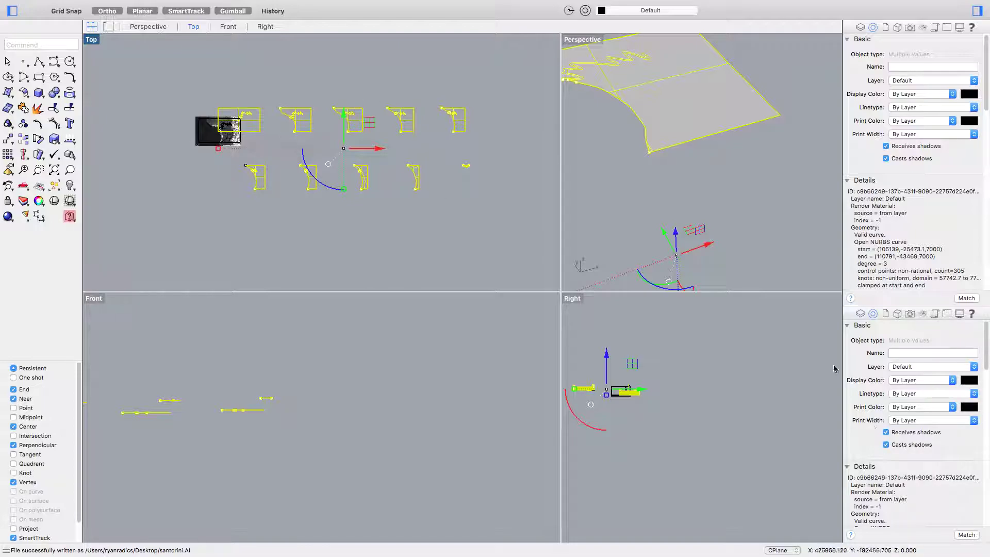
drag(791, 195, 680, 72)
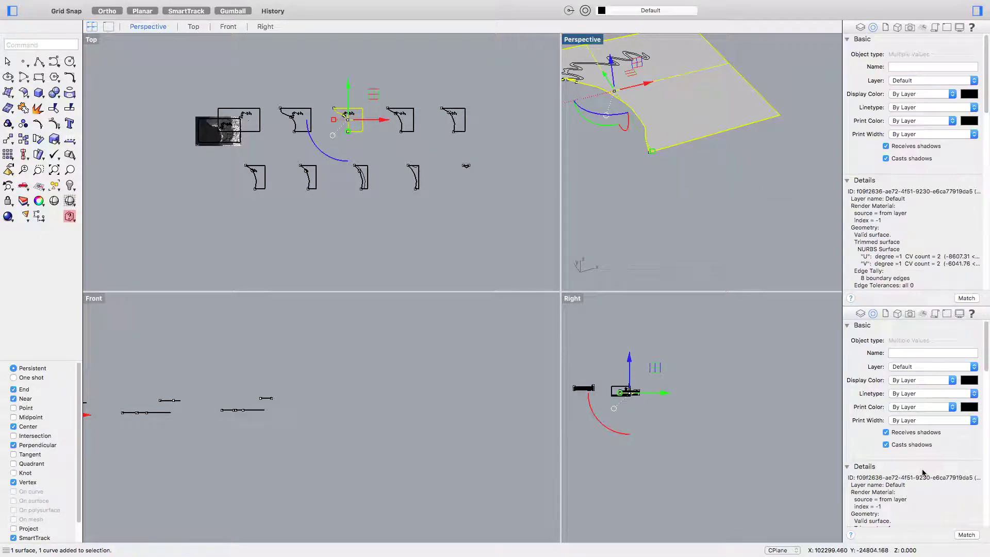
scroll(932, 518, down, 2)
scroll(932, 518, down, 15)
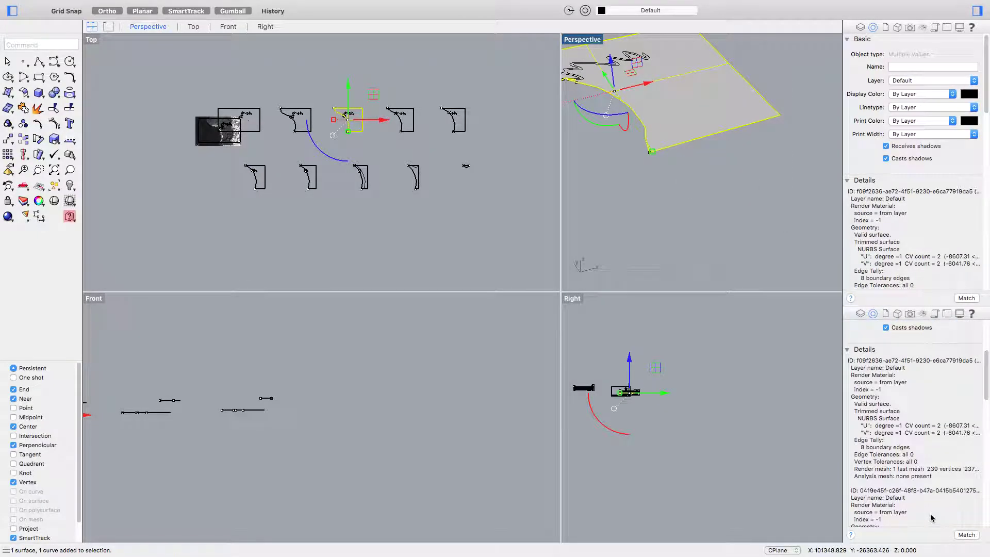
scroll(932, 513, up, 15)
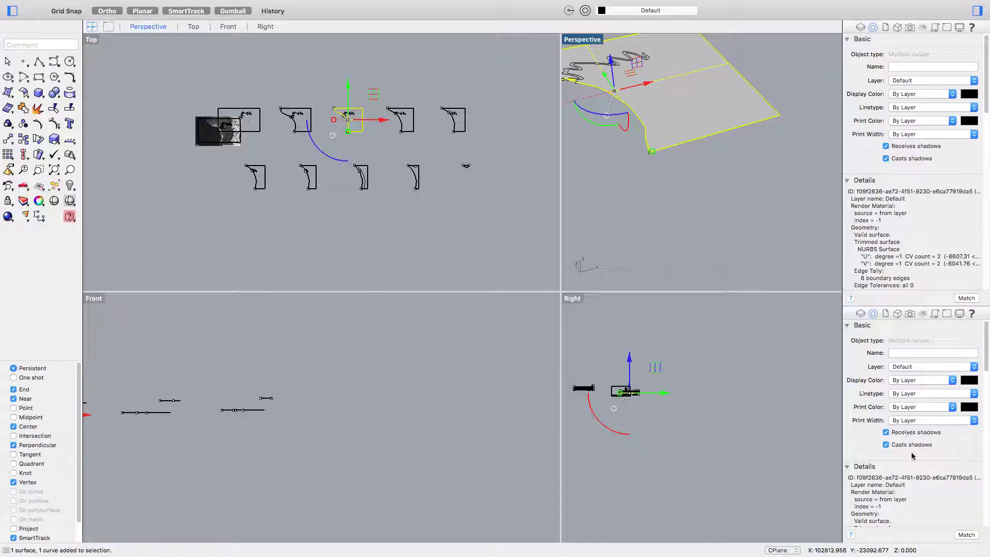
click(860, 315)
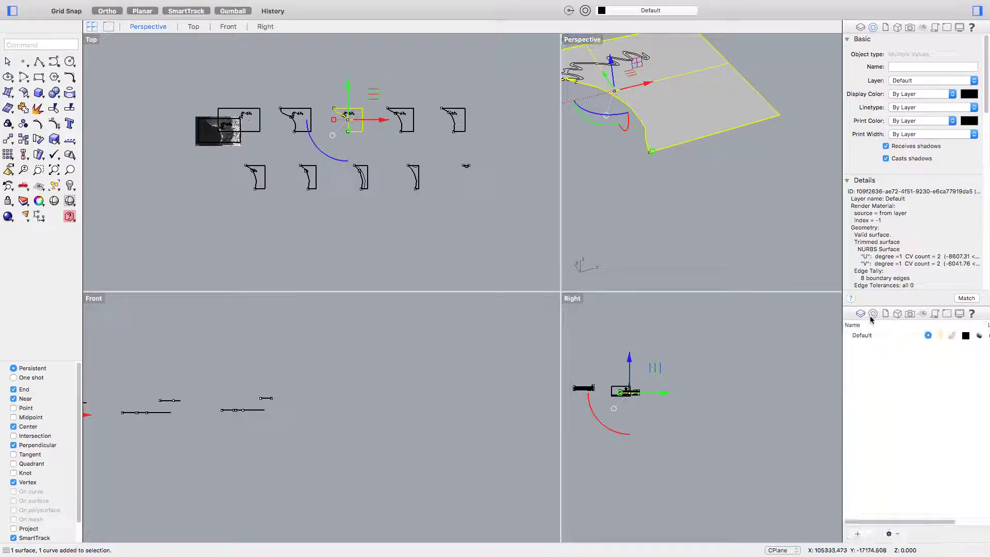
click(872, 314)
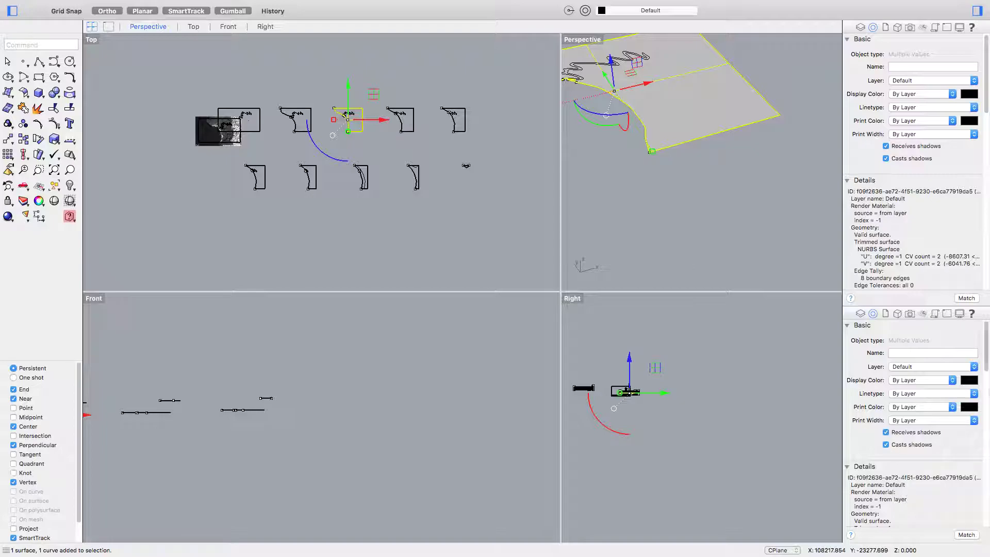
key(super+Tab)
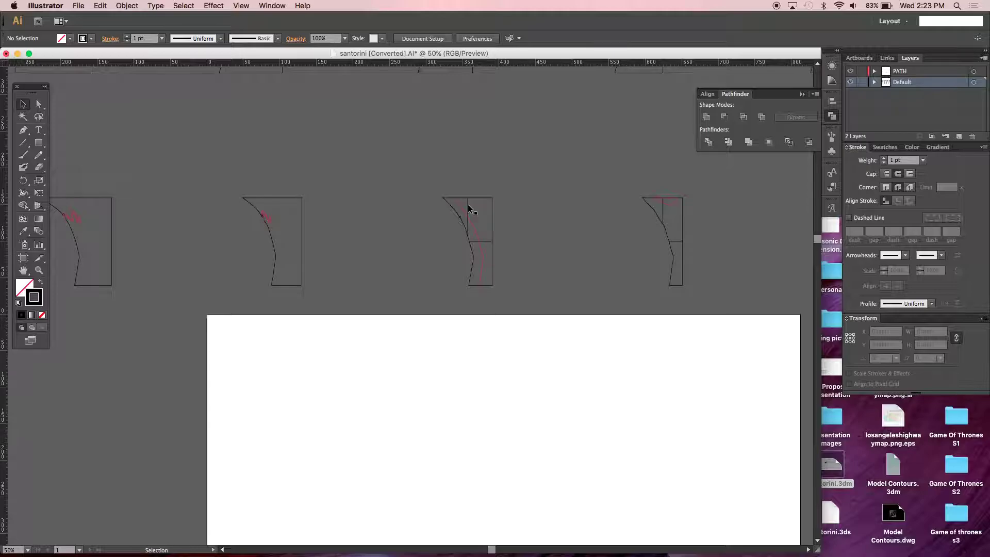
- Adjust the third slice's curve, then delete the first slice's vertical line and third slice's horizontal line
drag(464, 206, 470, 210)
click(495, 251)
scroll(578, 257, up, 5)
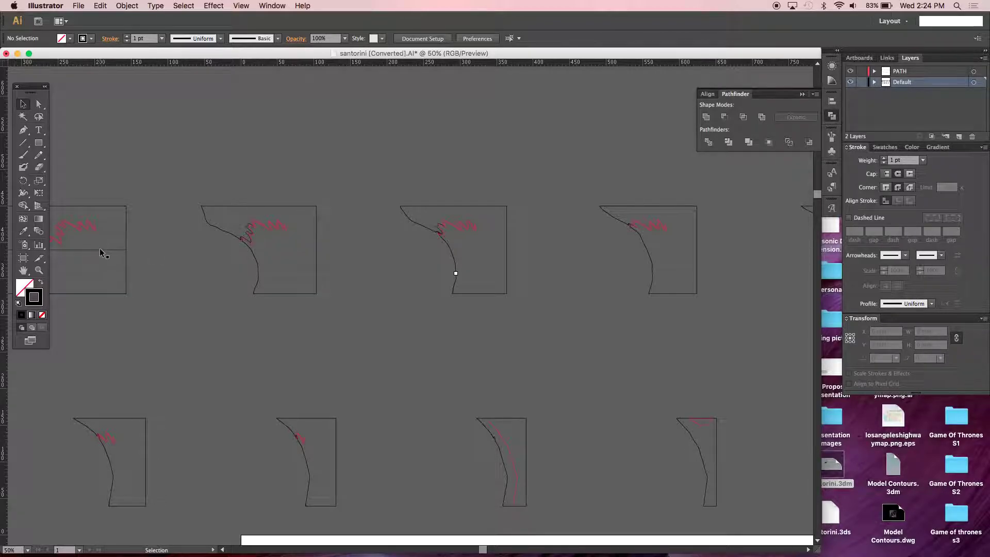
drag(103, 258, 271, 255)
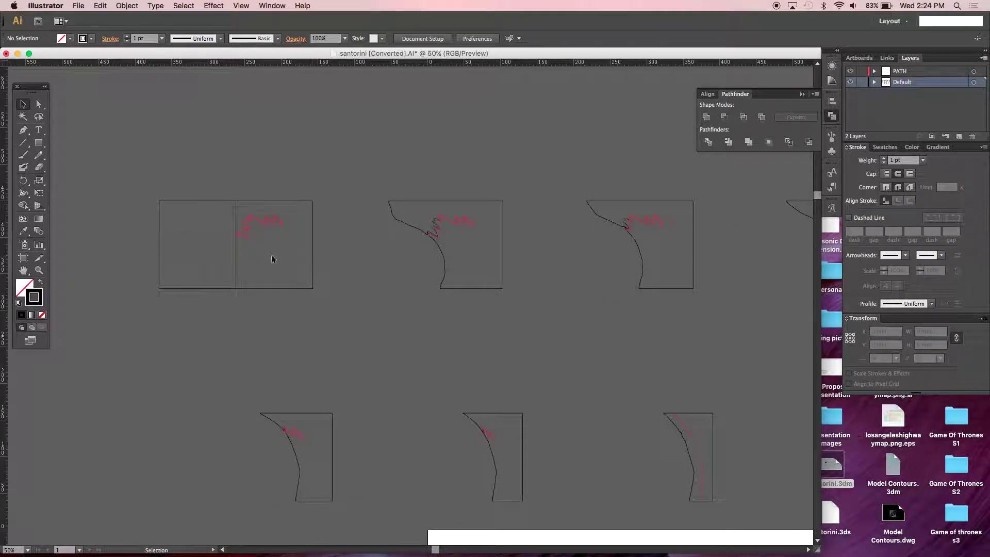
click(235, 265)
key(Delete)
scroll(365, 267, right, 10)
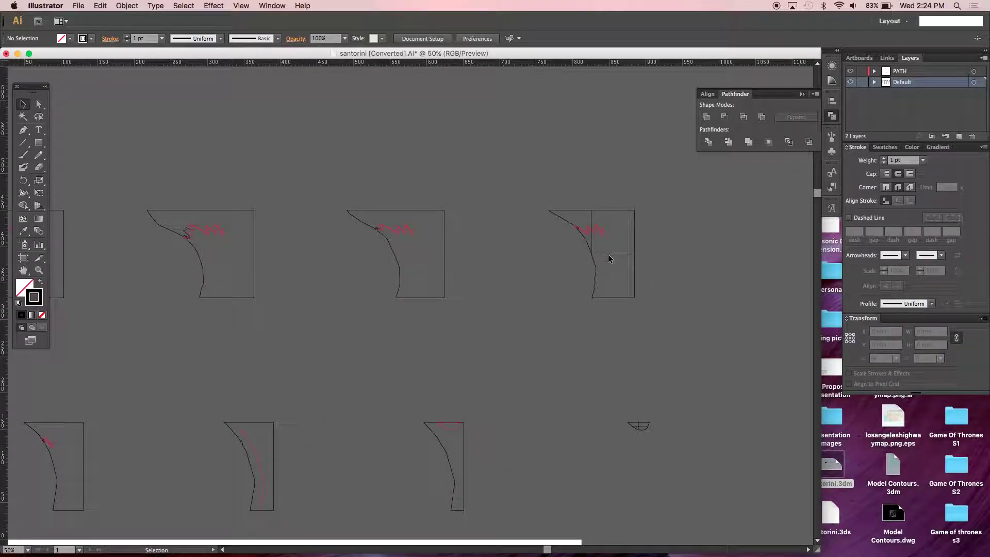
click(609, 254)
key(Delete)
- Check the outlines of the right, middle and left top-row slices for leftover stray segments
click(597, 271)
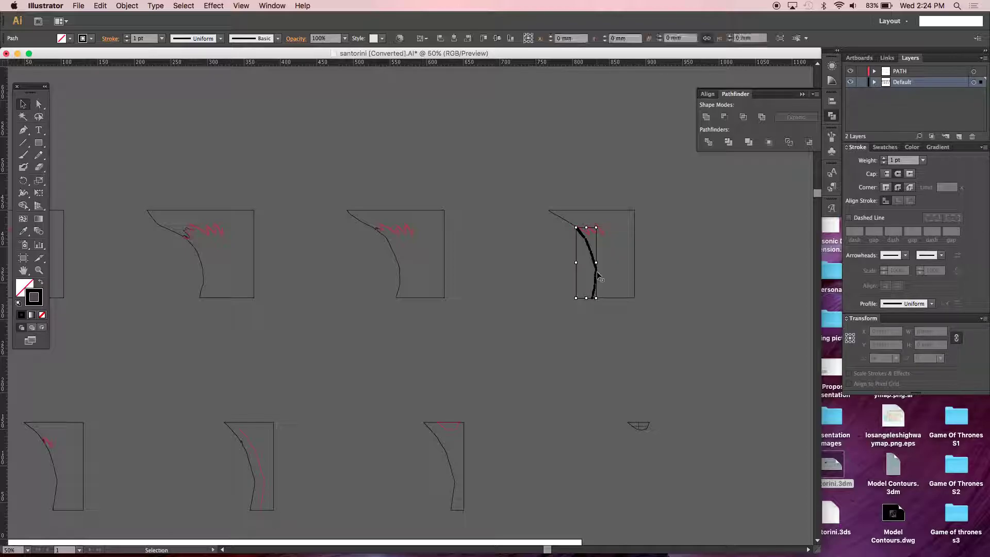
click(614, 302)
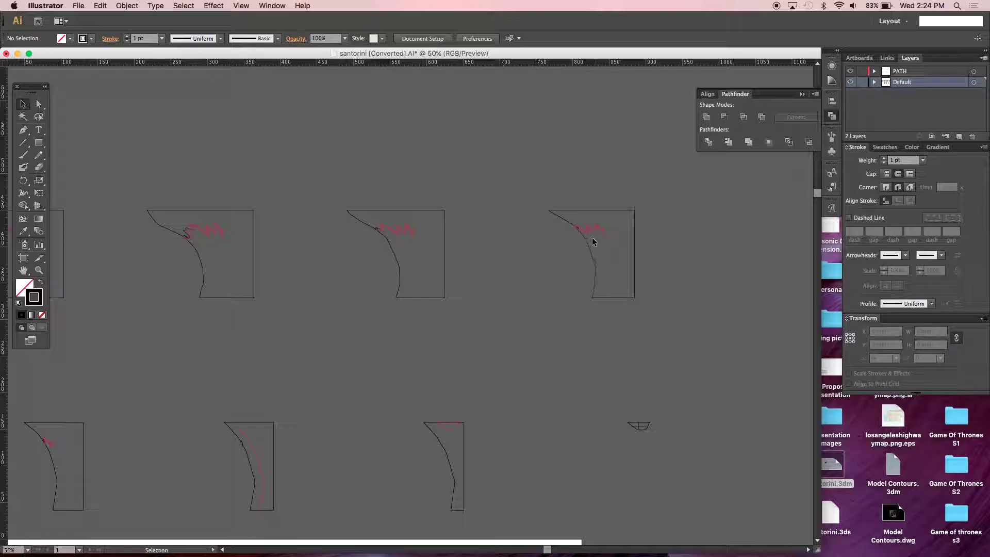
click(561, 221)
click(579, 209)
click(634, 240)
click(629, 298)
click(428, 298)
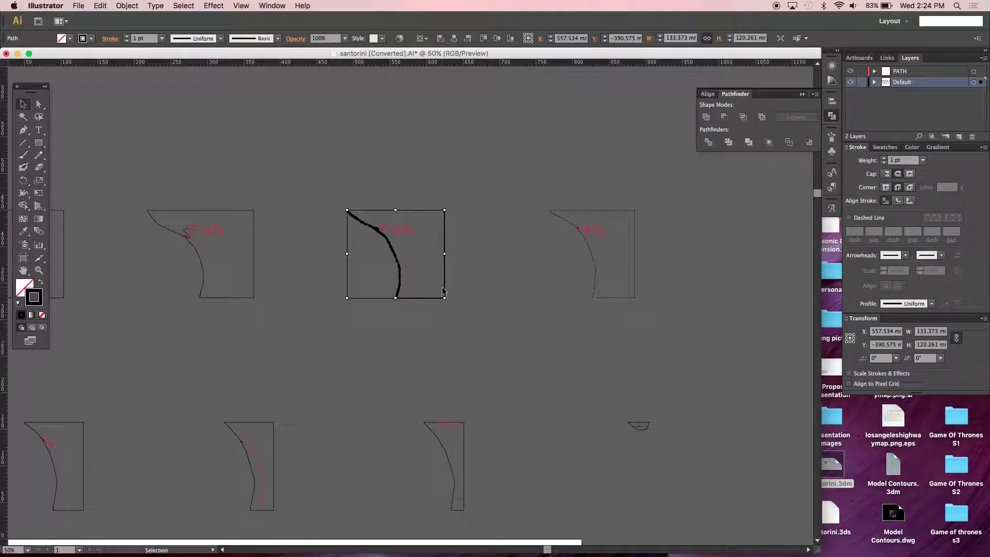
click(442, 289)
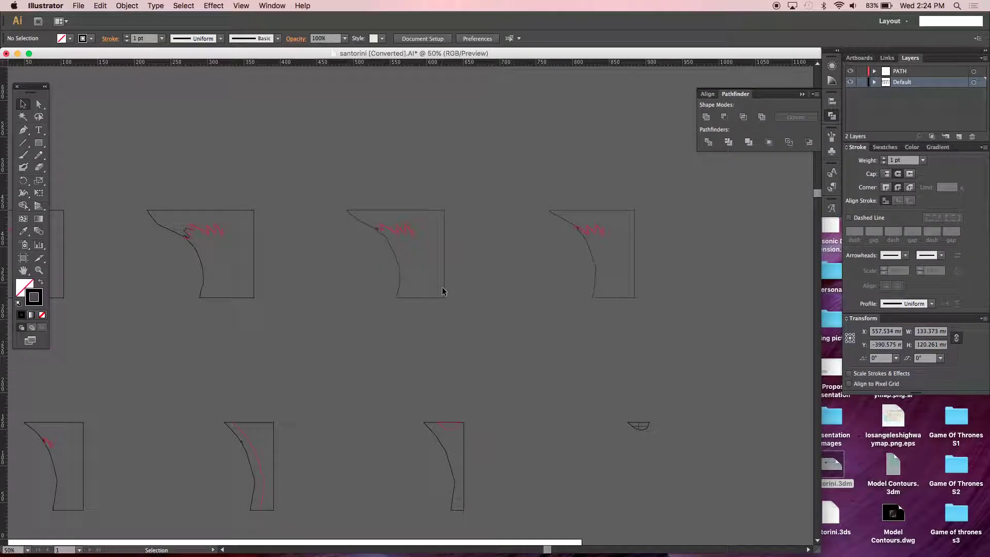
click(255, 263)
click(219, 270)
- Check the second slice and each bottom-row slice outline for leftover stray segments
drag(251, 301, 382, 305)
click(385, 273)
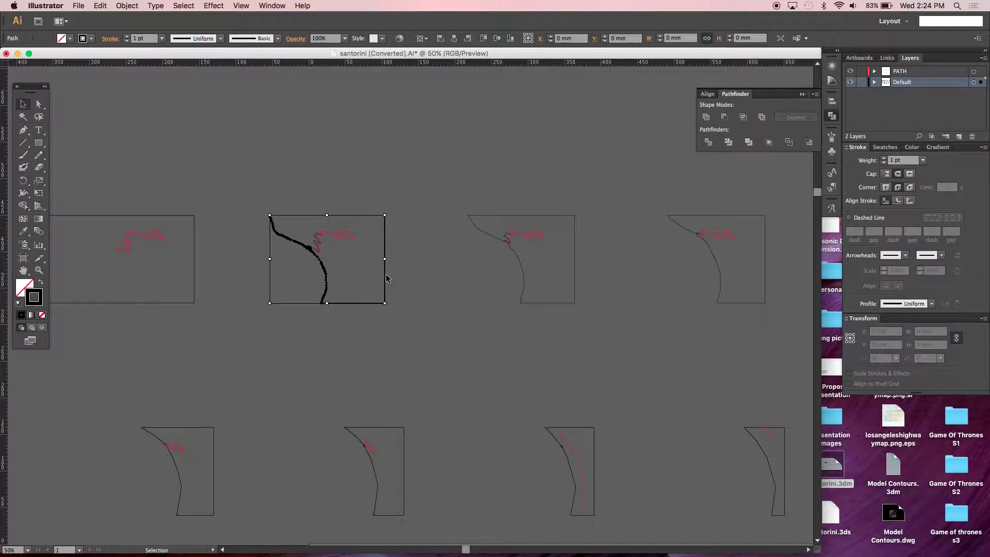
click(388, 279)
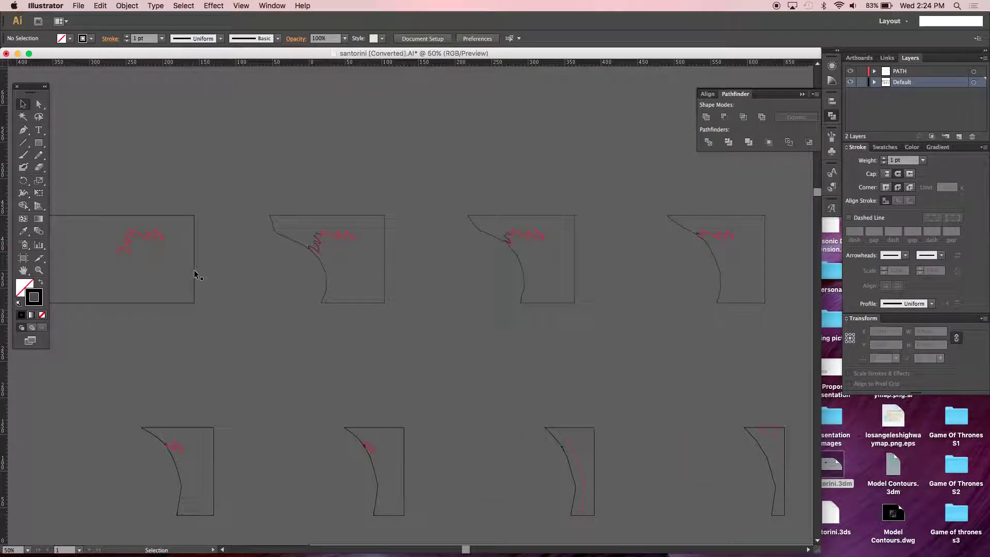
click(203, 429)
click(225, 442)
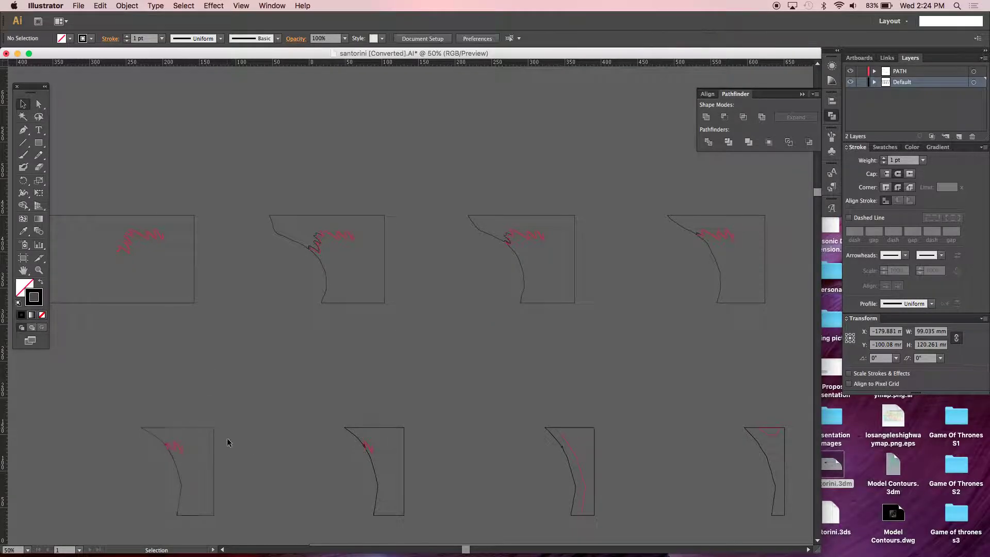
click(399, 432)
click(412, 435)
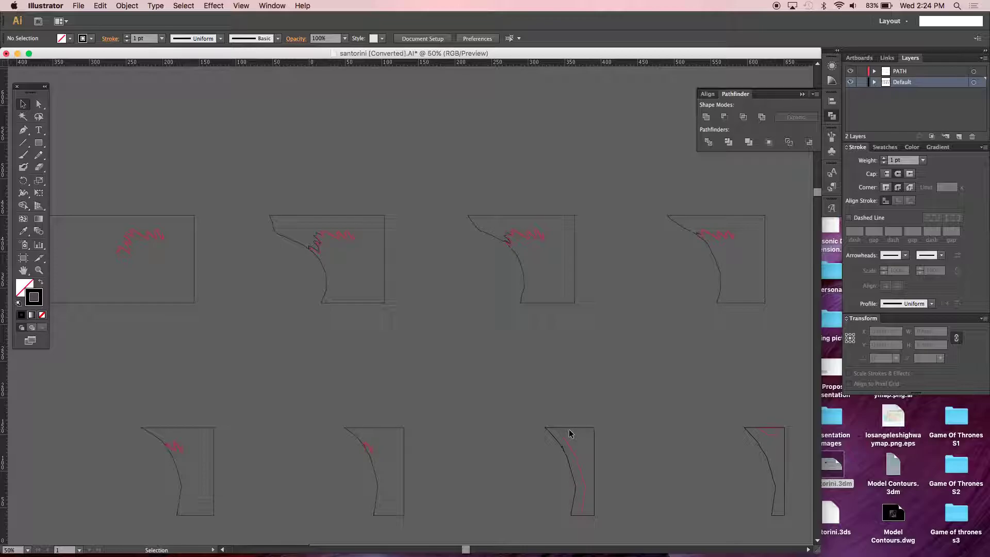
click(568, 427)
click(634, 433)
click(746, 432)
click(728, 471)
scroll(728, 472, right, 8)
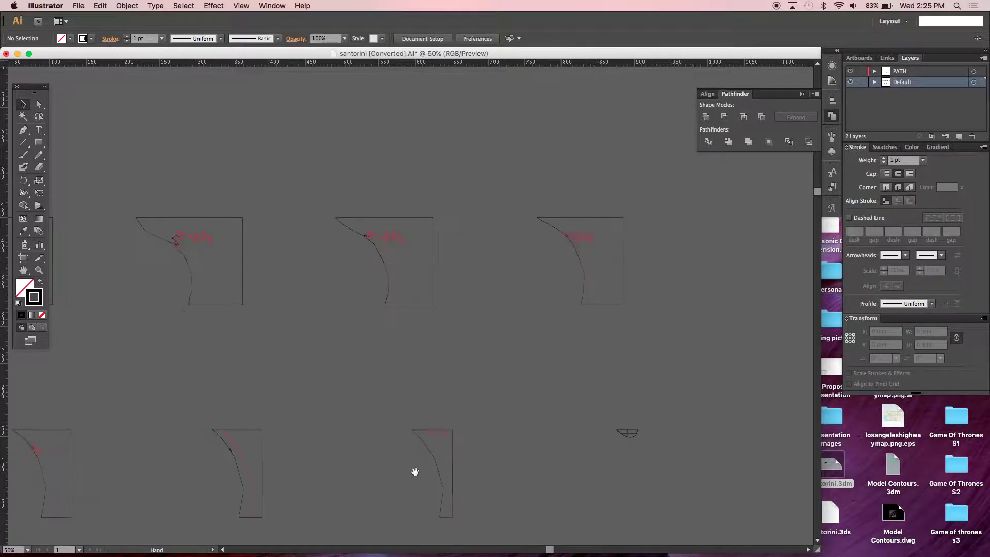
click(626, 433)
click(636, 438)
- Move the first two top-row slices down onto the artboard
key(super+minus)
key(super+minus)
key(super+minus)
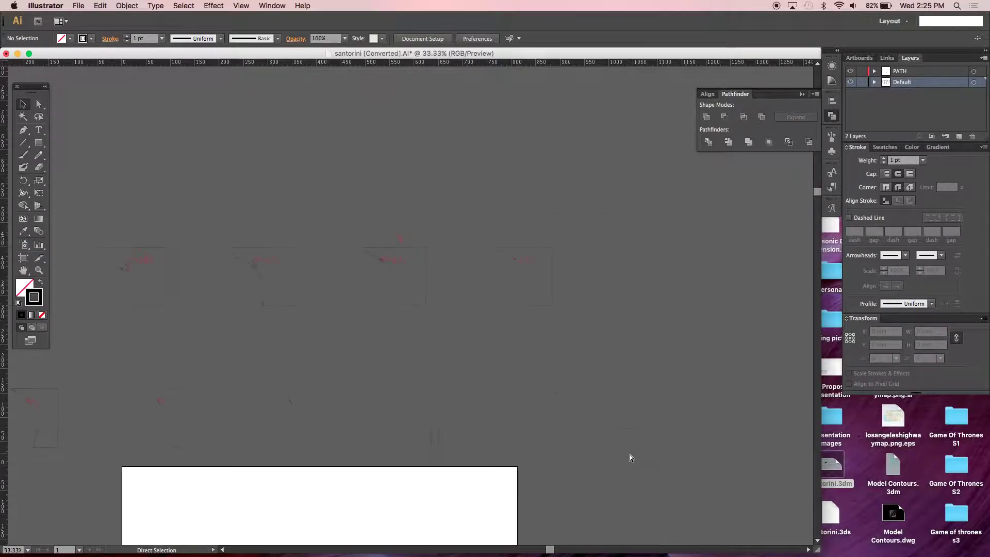
drag(311, 211, 240, 263)
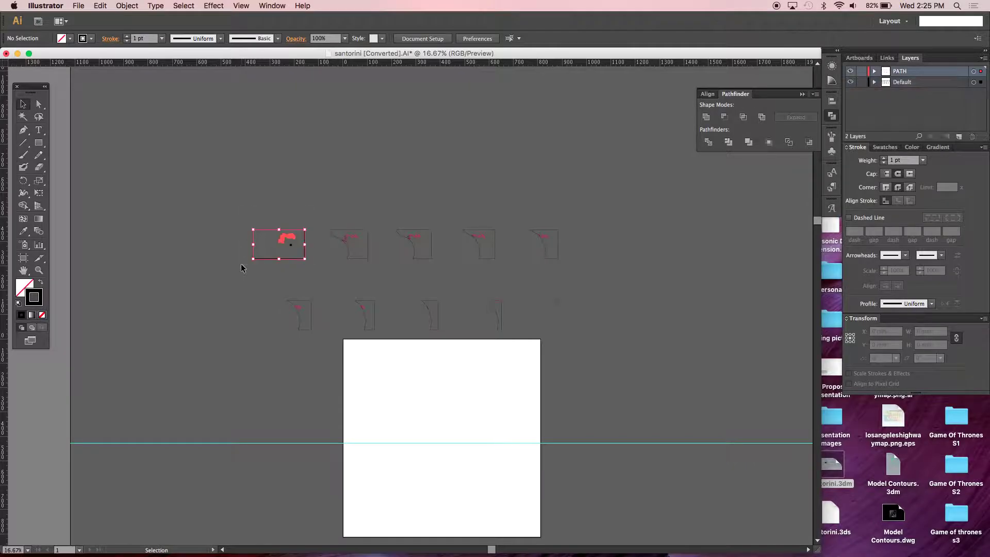
drag(290, 238, 385, 349)
drag(372, 242, 370, 381)
click(431, 219)
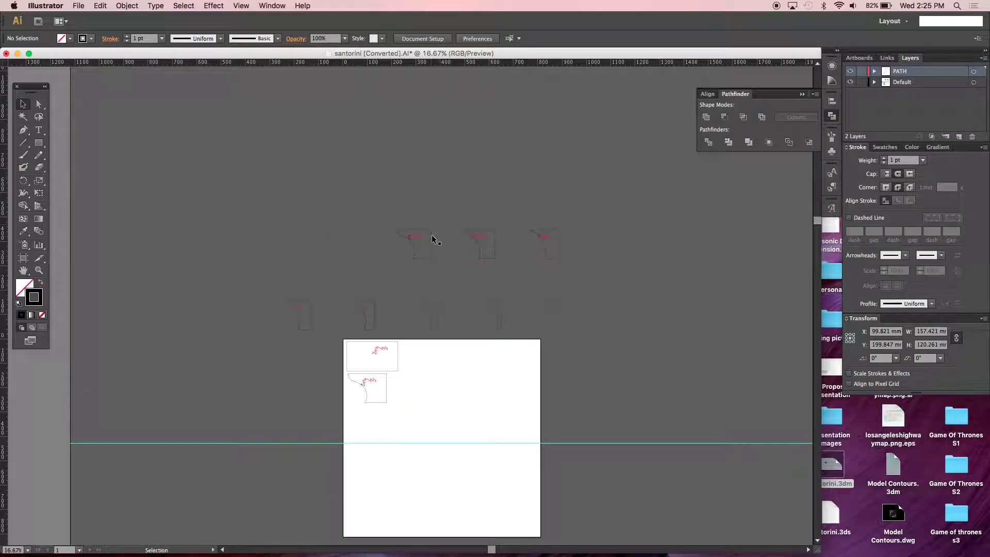
click(424, 238)
drag(424, 239, 409, 385)
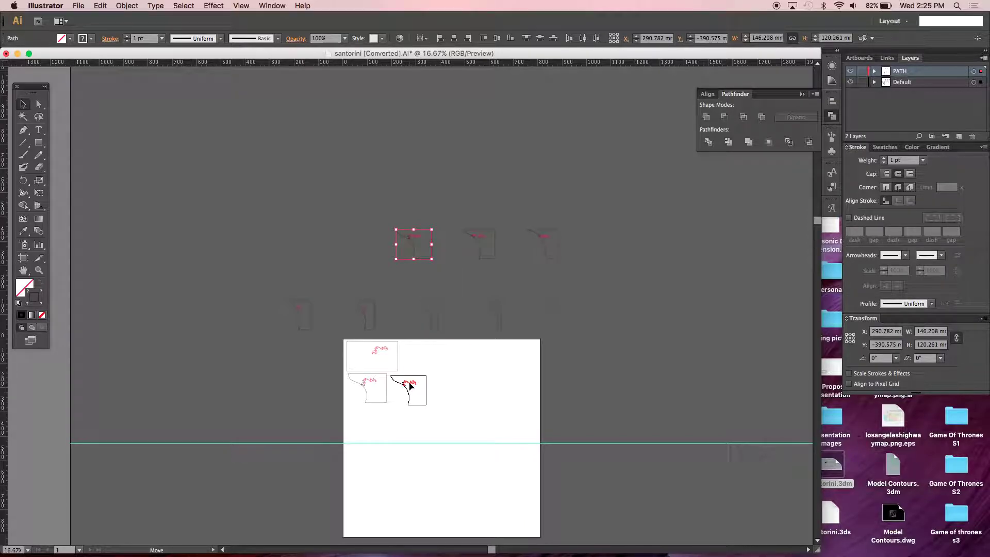
drag(409, 384, 408, 385)
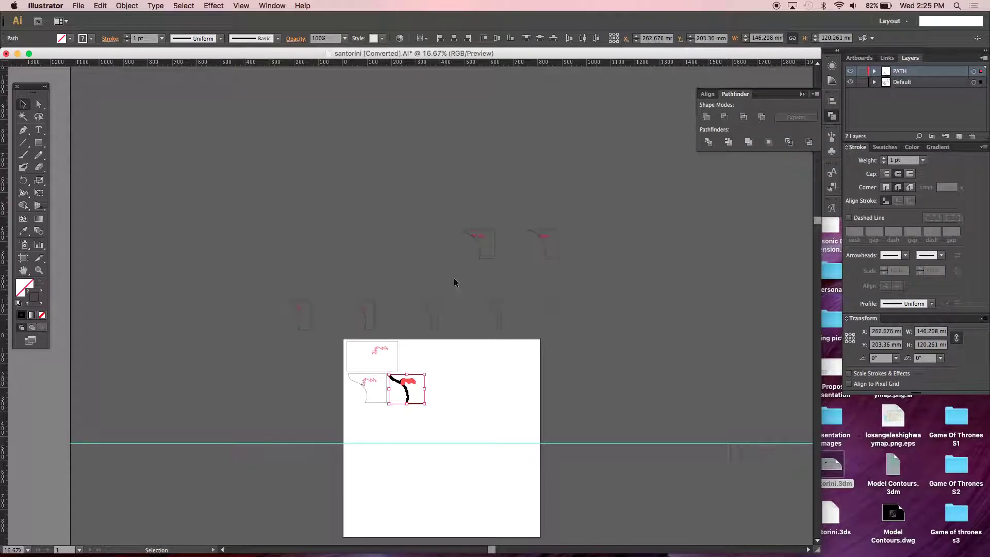
- Place the next two slices and two stray pieces onto the artboard beside the others
click(487, 257)
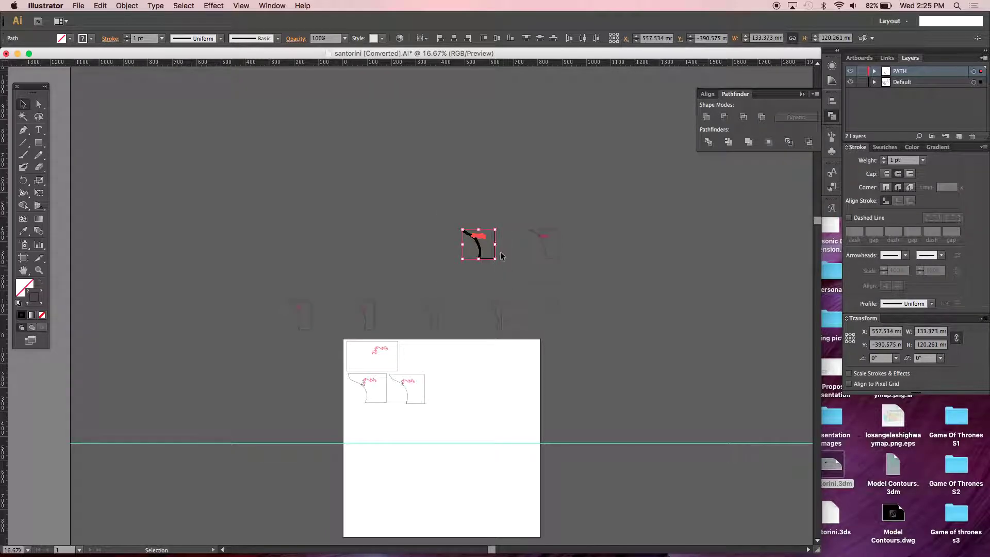
drag(486, 260, 445, 387)
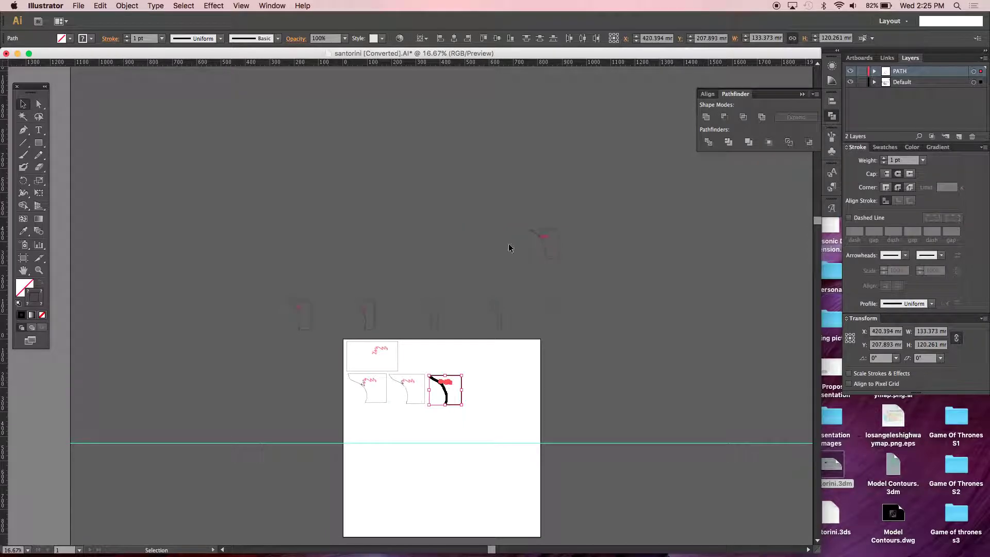
click(554, 238)
drag(553, 241, 479, 389)
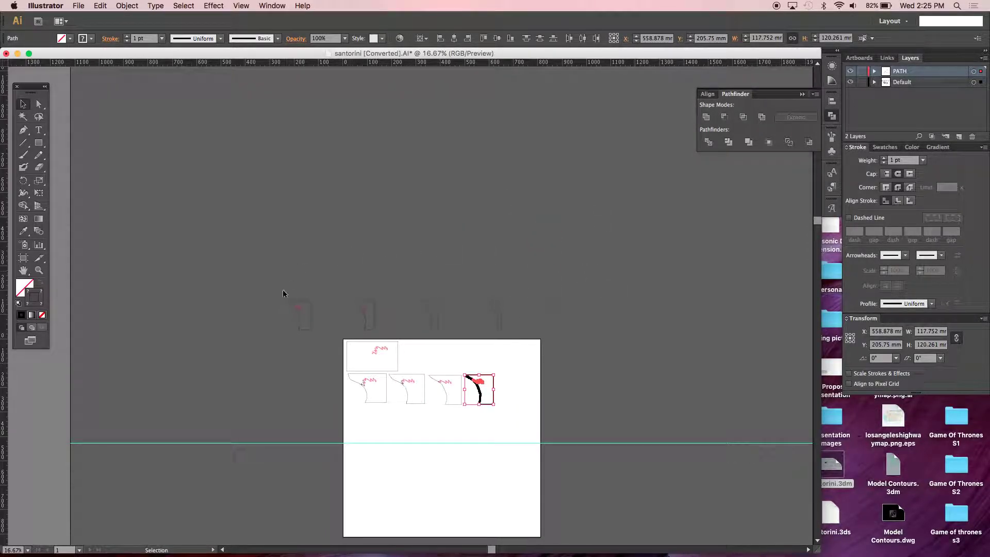
click(299, 309)
drag(298, 308, 507, 384)
click(370, 305)
drag(371, 305, 407, 299)
- Move the small, curved and half-round pieces into the artboard's top row
drag(541, 405, 345, 353)
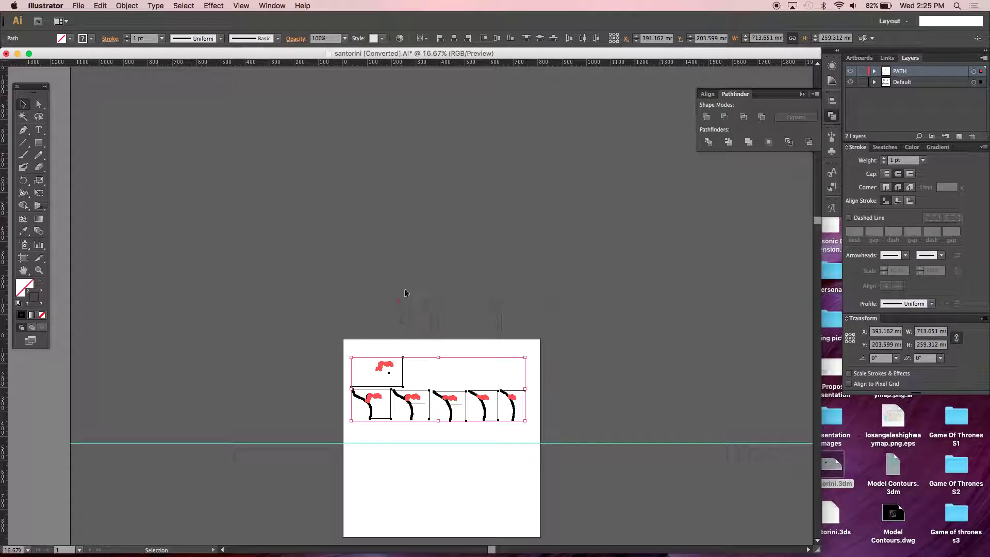
click(410, 322)
drag(401, 308, 414, 363)
click(400, 303)
click(401, 304)
click(428, 312)
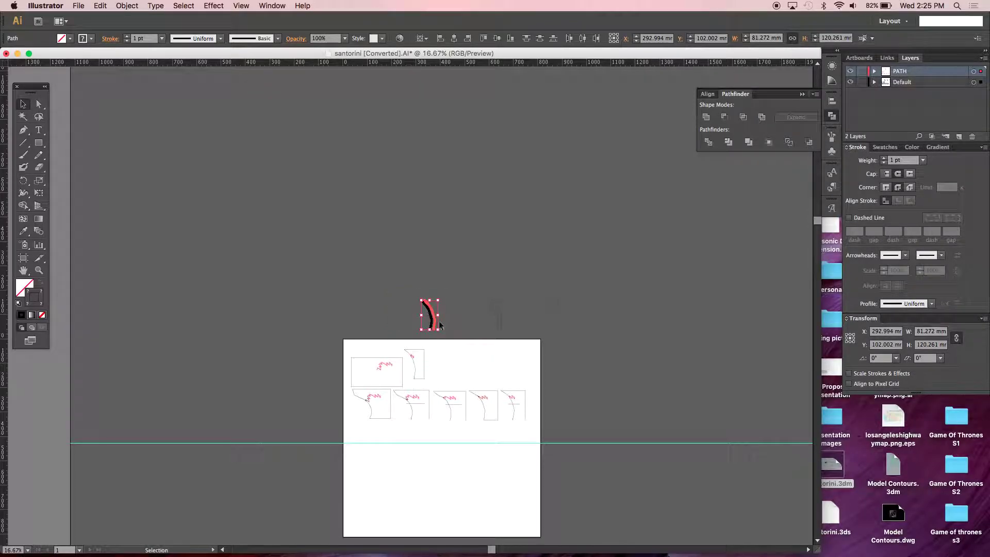
drag(428, 314, 441, 356)
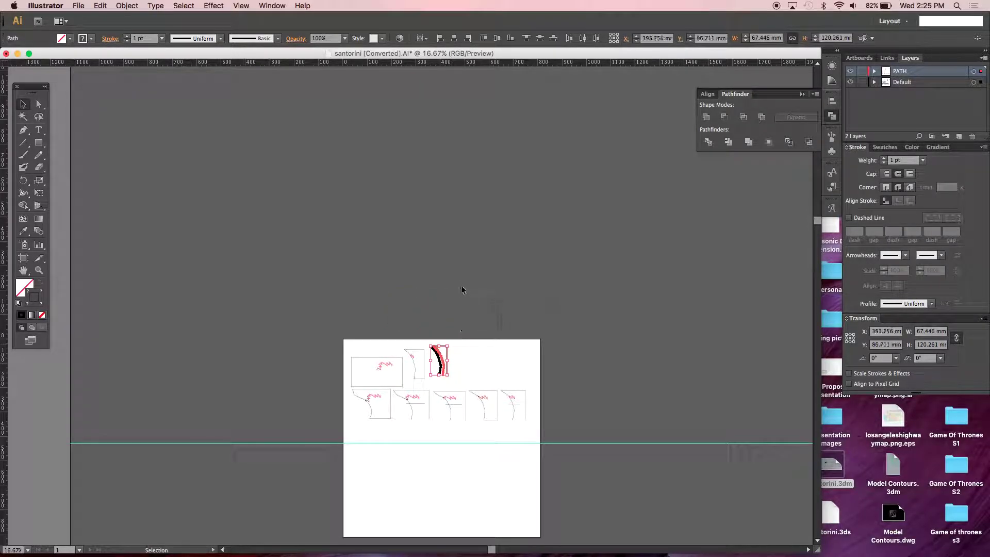
click(493, 311)
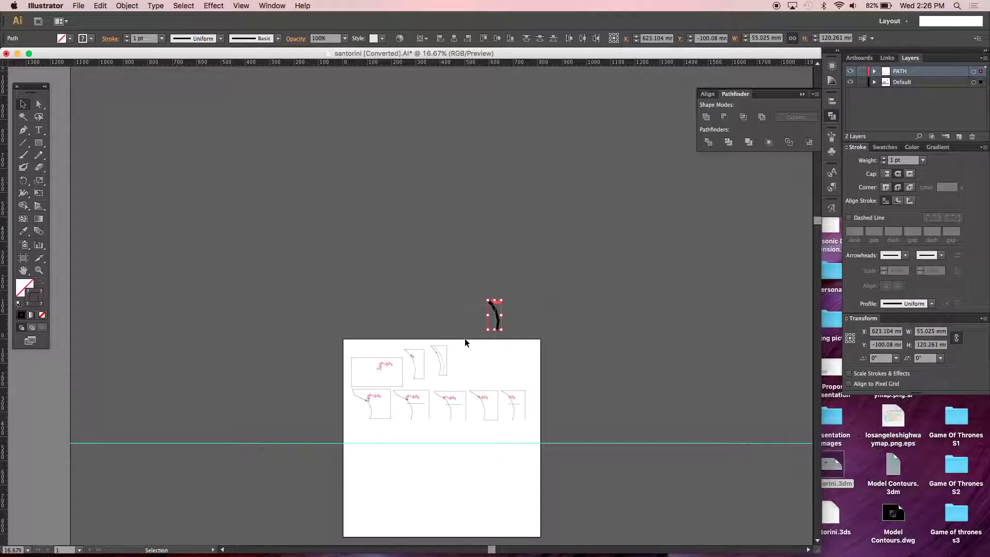
click(466, 341)
drag(479, 338, 460, 363)
drag(558, 304, 489, 351)
click(560, 310)
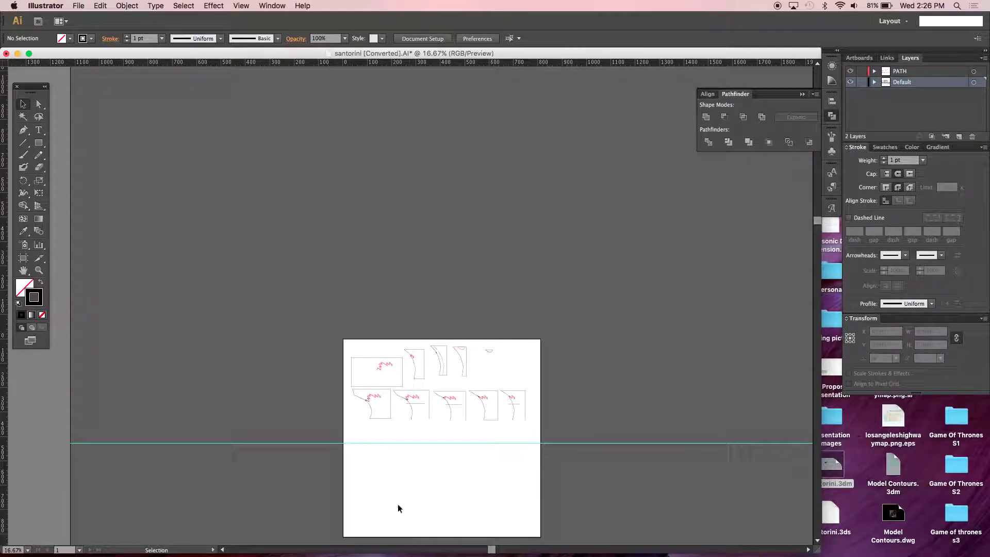
- Drag the loose lines in the third and rightmost lower slices down onto their bottom edges
alt+scroll(428, 416, up, 3)
drag(517, 424, 496, 274)
drag(399, 455, 426, 466)
click(408, 419)
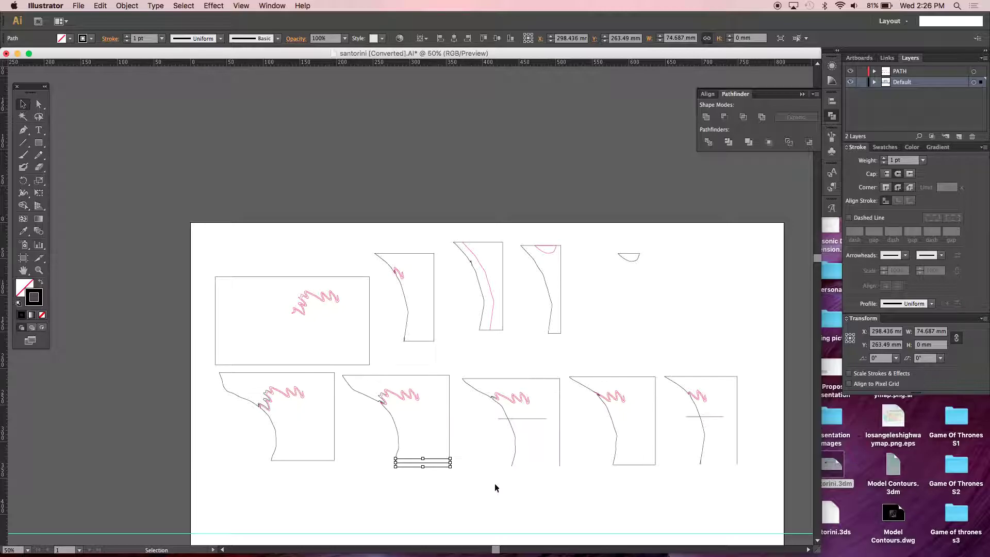
click(526, 418)
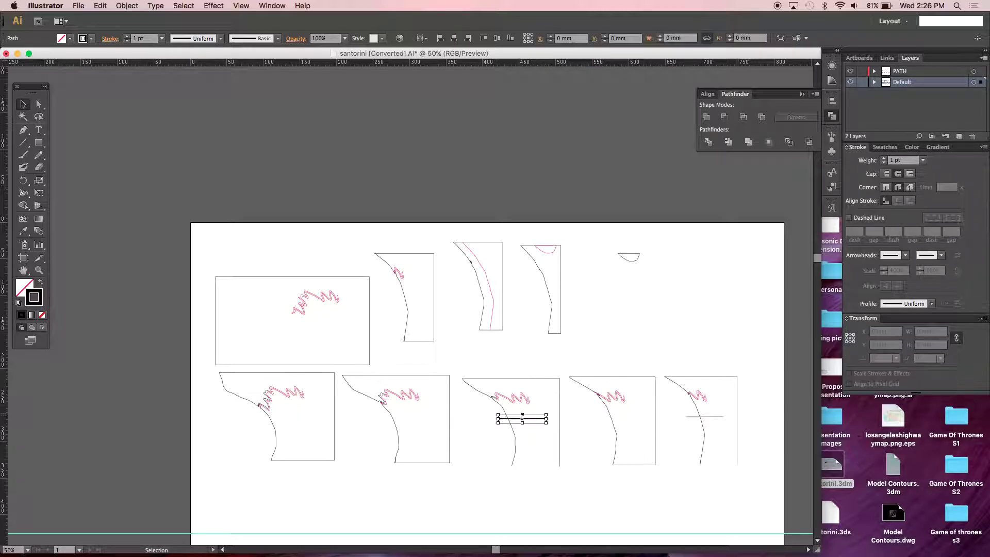
drag(526, 419, 547, 467)
drag(721, 416, 730, 467)
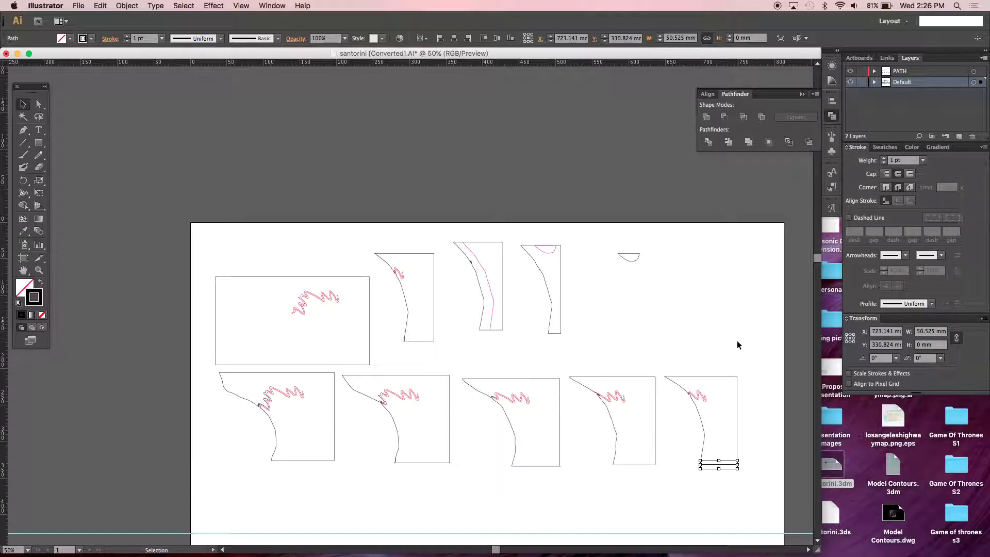
- Zoom out to the whole sheet and bring up Save As
click(681, 330)
key(super+minus)
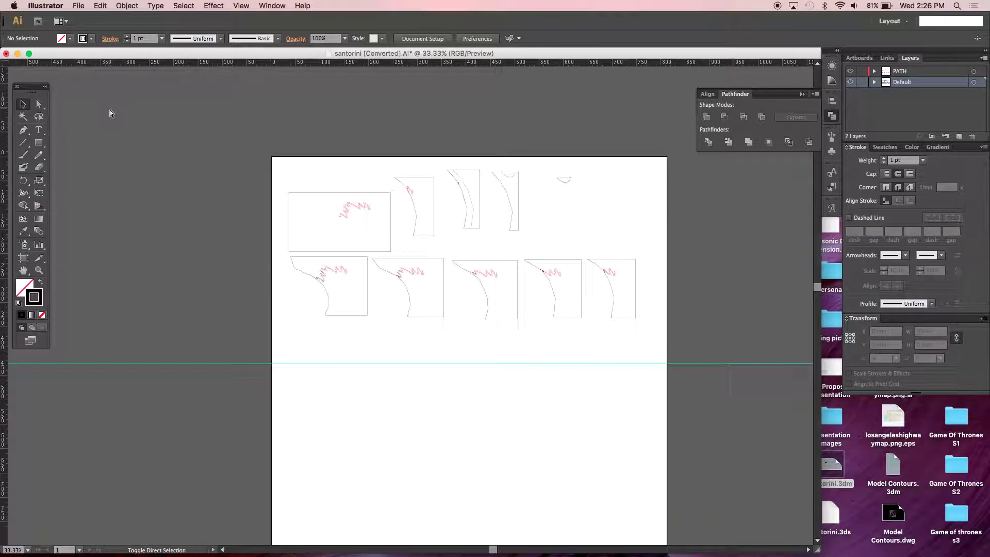
key(super+shift+s)
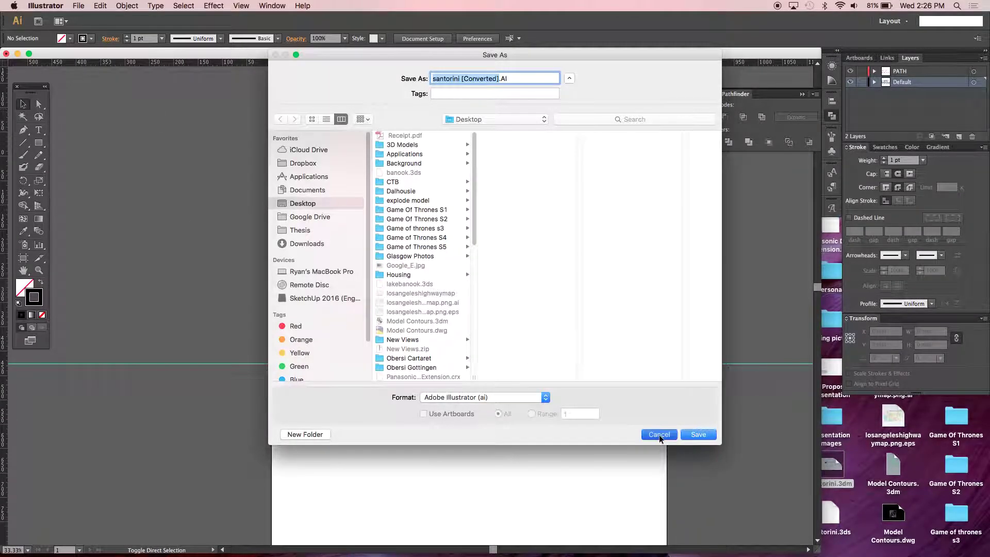
- Cancel the Save As dialog and inspect the outlines at 100% zoom
click(659, 435)
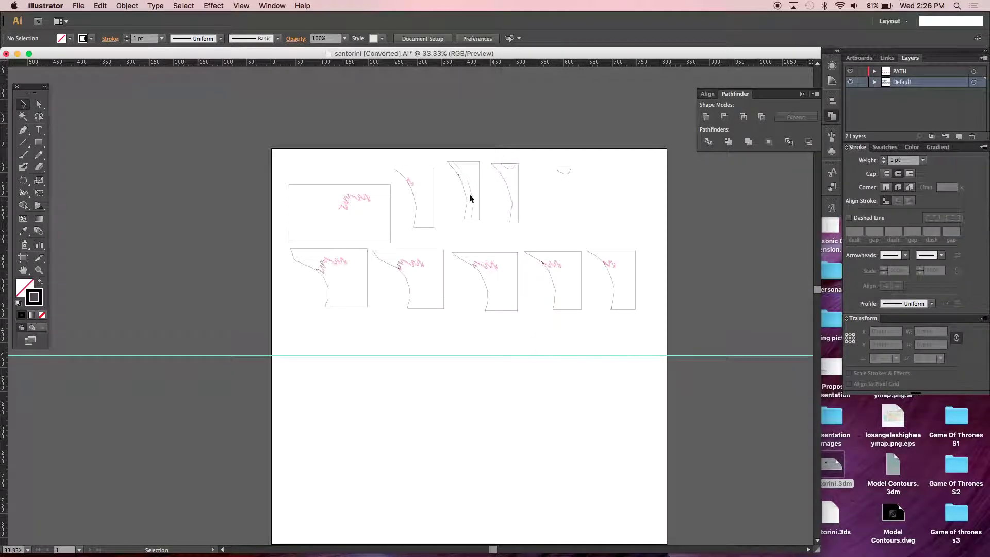
key(super+1)
scroll(470, 199, right, 5)
scroll(479, 193, up, 10)
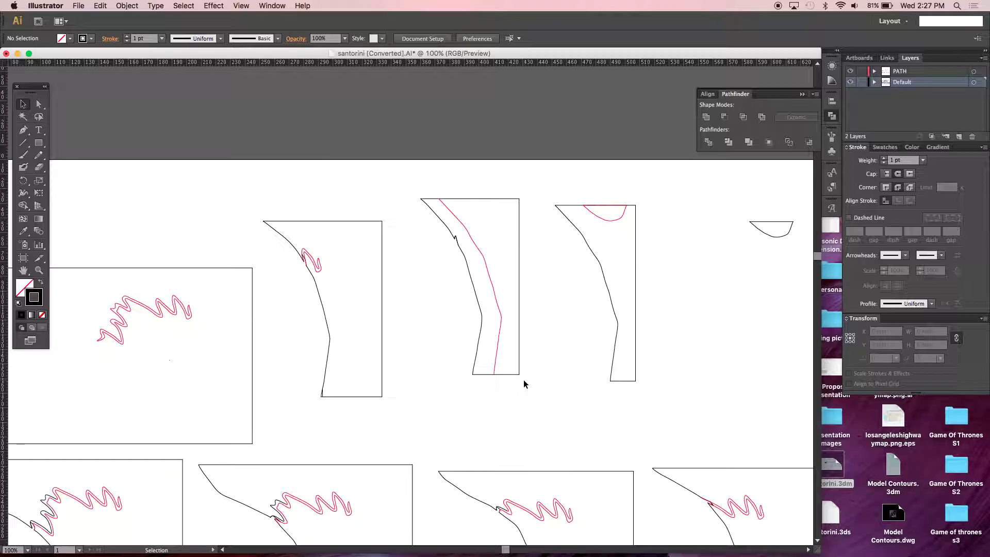
- Set all selected slice artwork to a 0.001 pt stroke weight, then deselect
key(super+minus)
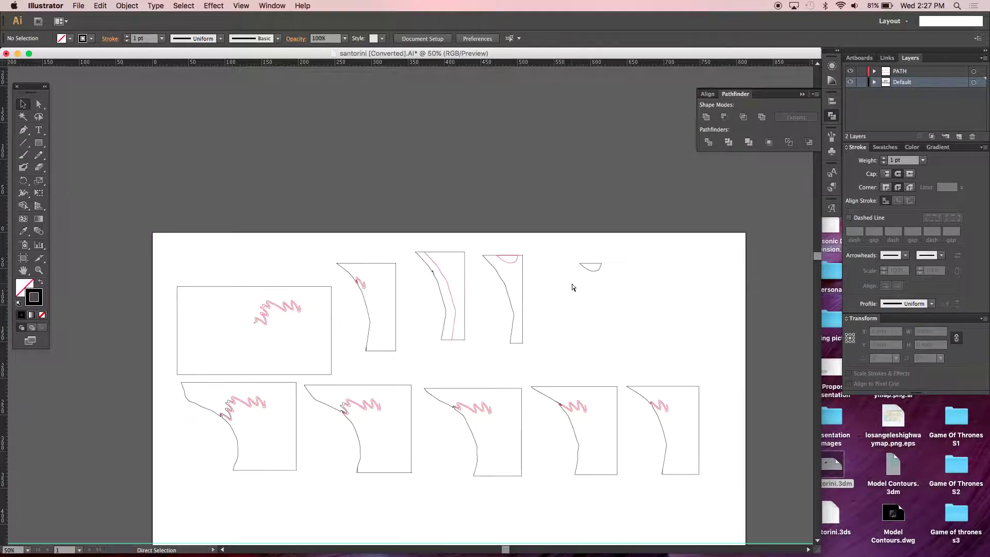
scroll(557, 280, down, 3)
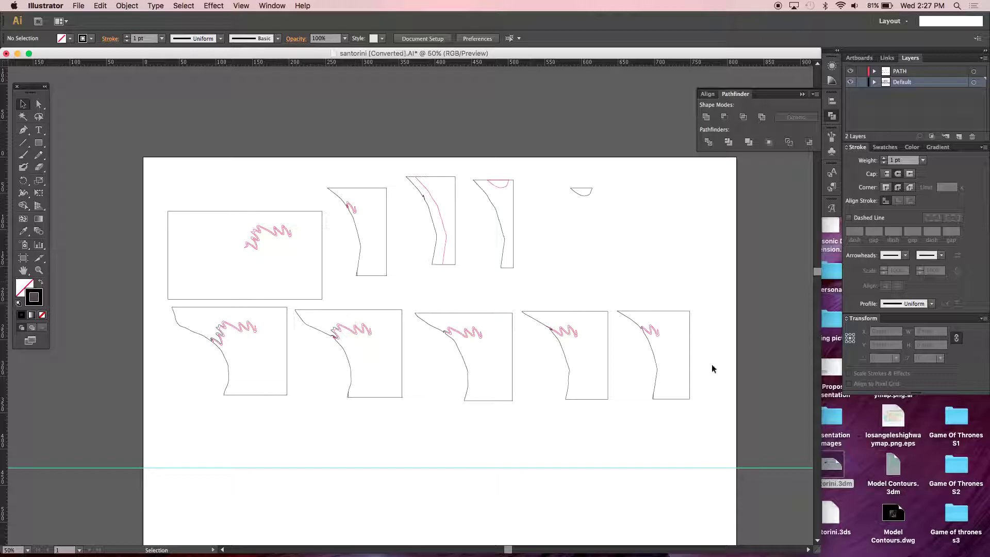
drag(763, 435, 133, 175)
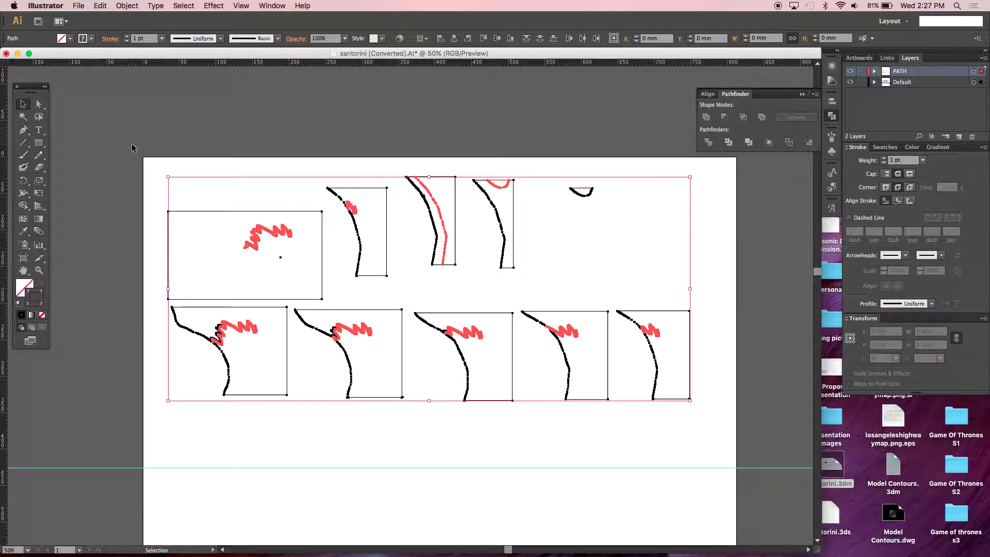
click(149, 42)
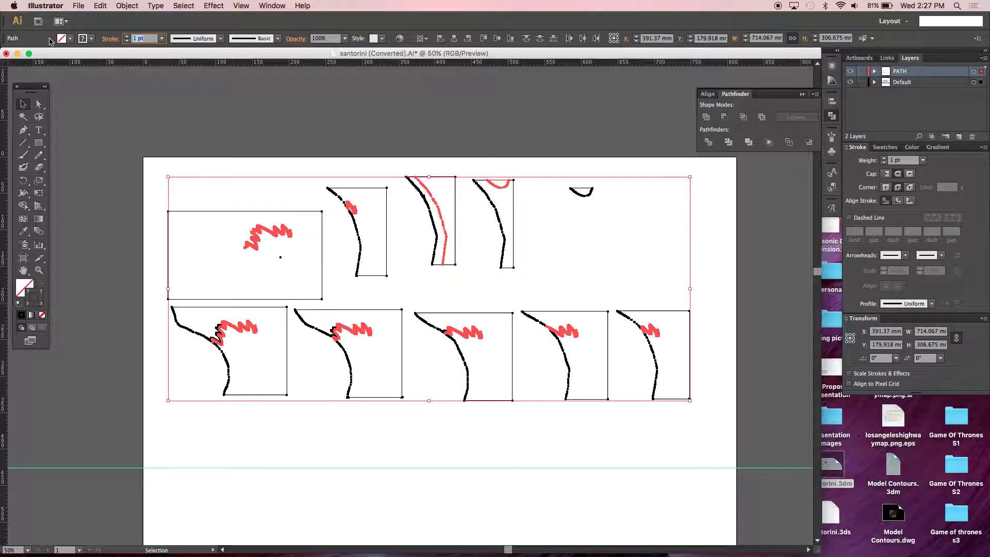
key(BackSpace)
key(Return)
click(248, 415)
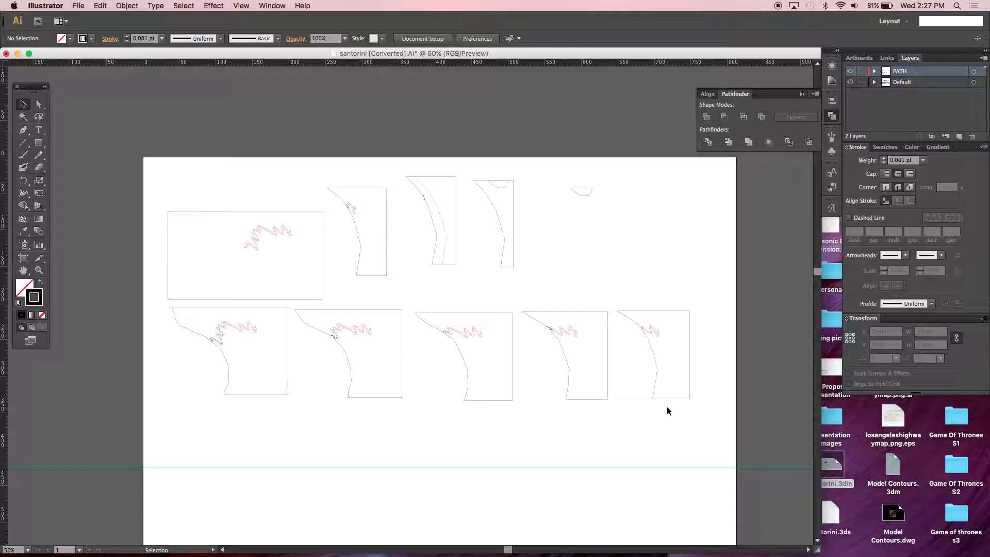
key(super)
- Save the sheet as santorini.AI, replacing the existing file
key(a)
key(super+s)
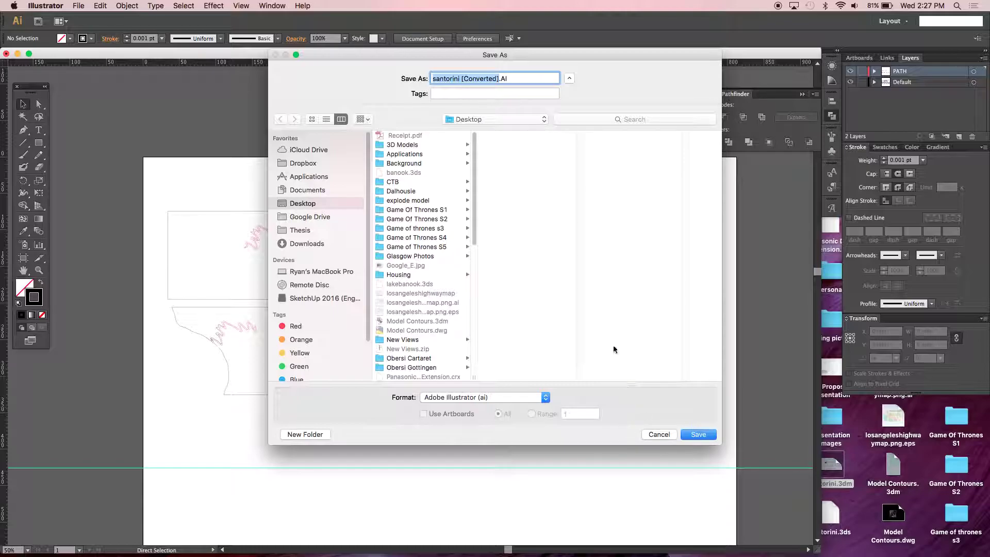
click(499, 79)
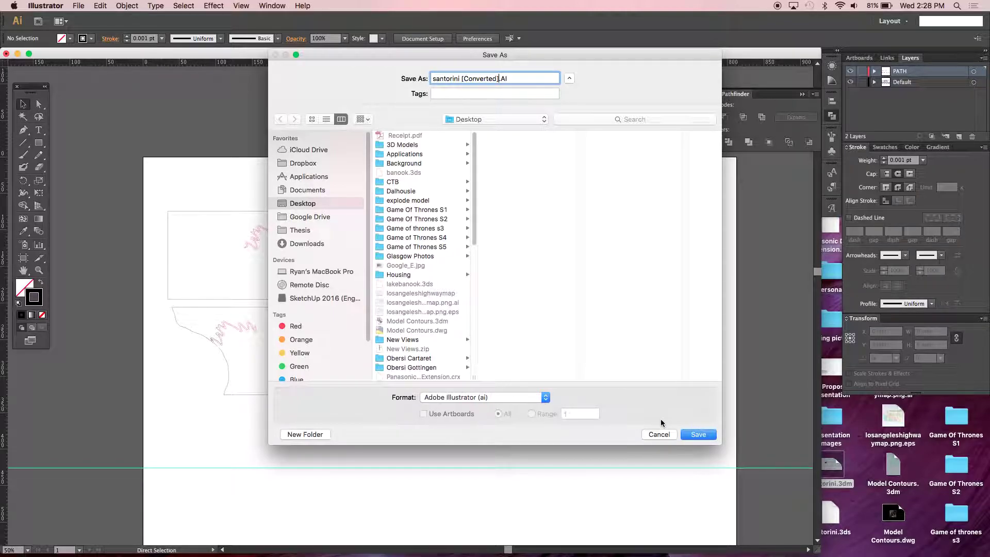
key(BackSpace)
key(BackSpace)
key(BackSpace)
key(BackSpace)
key(BackSpace)
key(BackSpace)
key(BackSpace)
key(BackSpace)
key(BackSpace)
key(BackSpace)
key(BackSpace)
key(BackSpace)
click(691, 434)
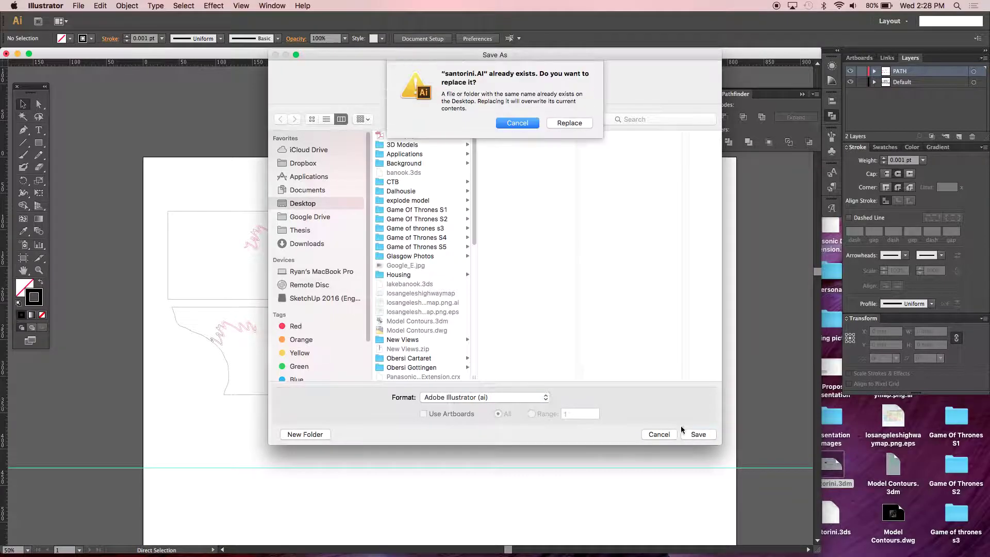
click(568, 122)
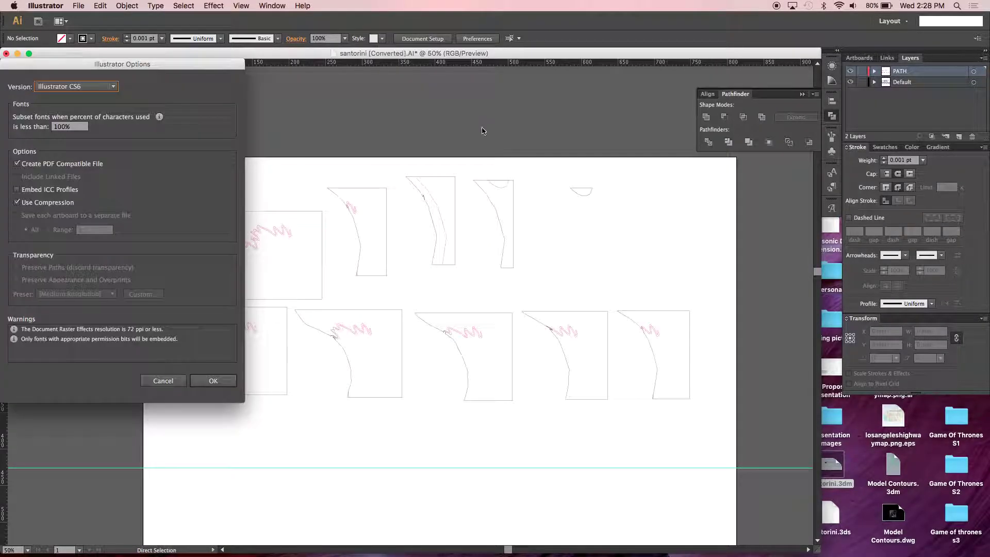
- Choose Illustrator CS3 as the save version and accept the legacy-format warning
click(80, 86)
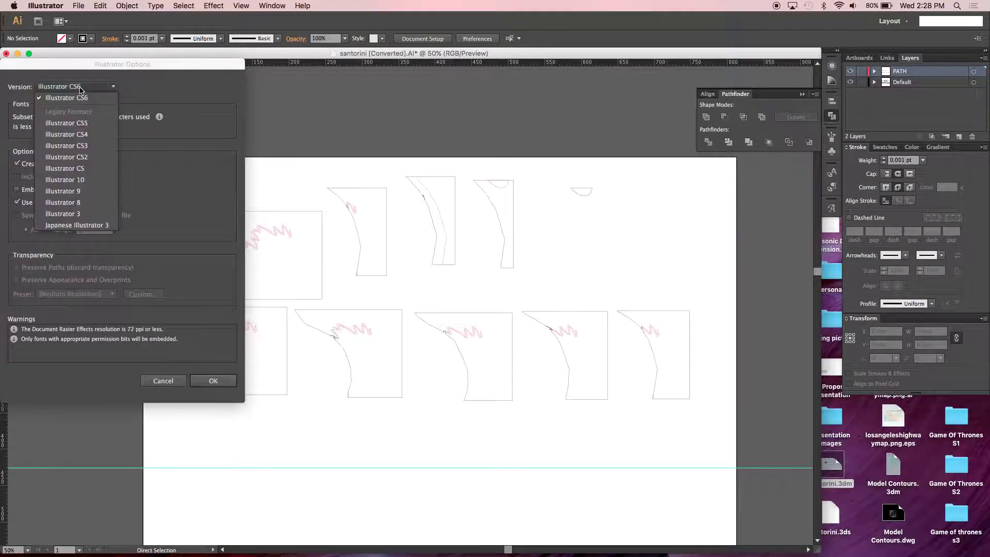
click(59, 147)
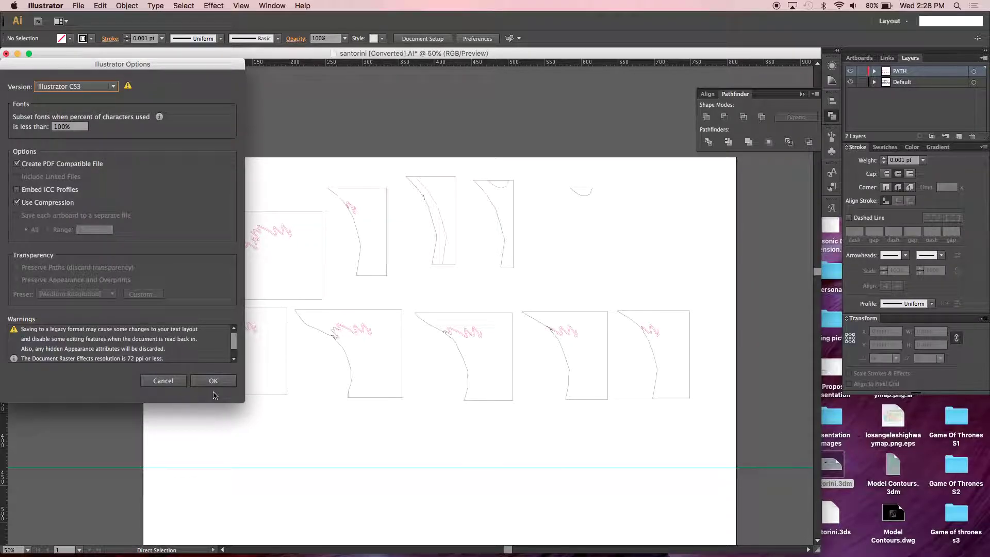
click(213, 383)
click(426, 220)
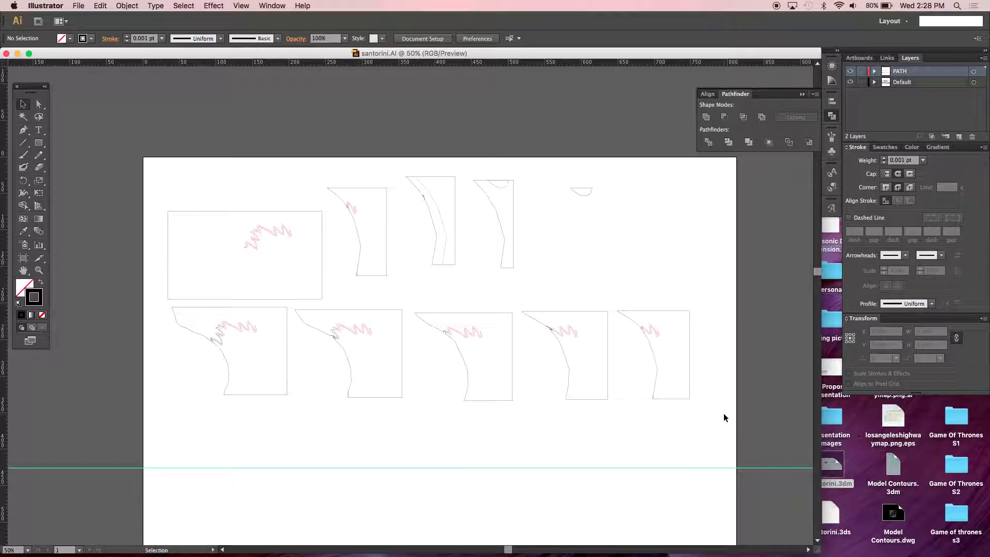
- Switch from Illustrator to the Rhino model via Mission Control
key(a)
key(v)
key(ctrl+Up)
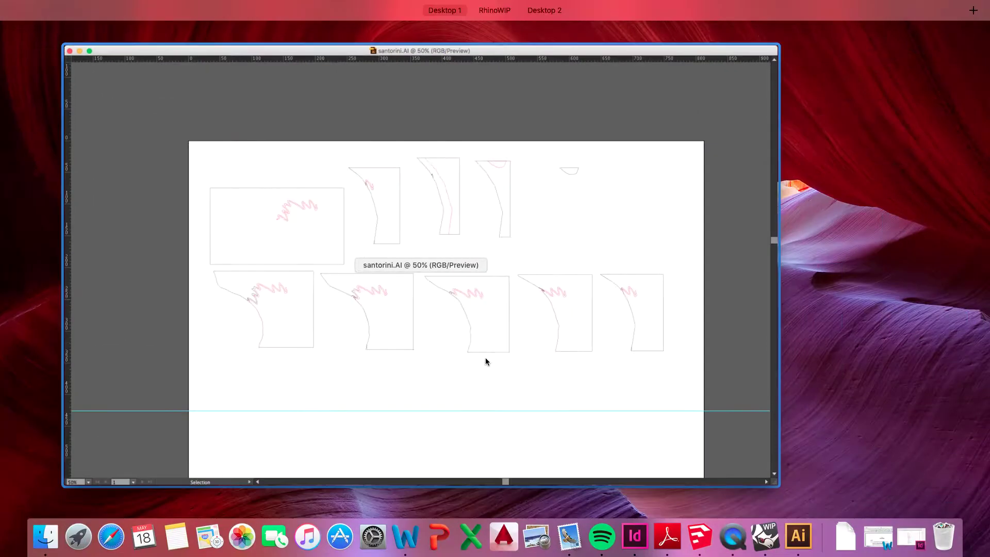
key(ctrl+Up)
click(750, 527)
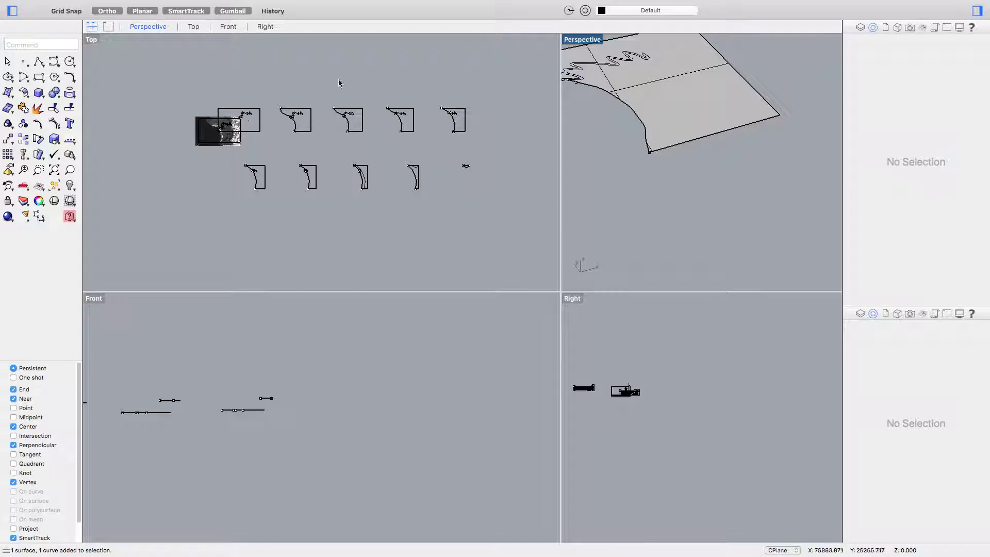
- Select and deselect the lower slice curves, then cancel closing the santorini model
drag(504, 215, 213, 160)
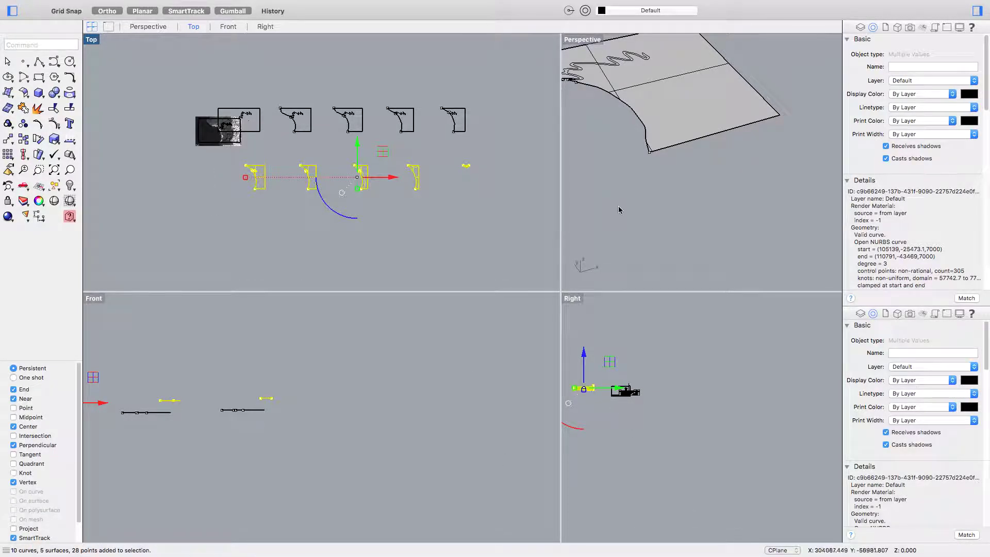
click(644, 199)
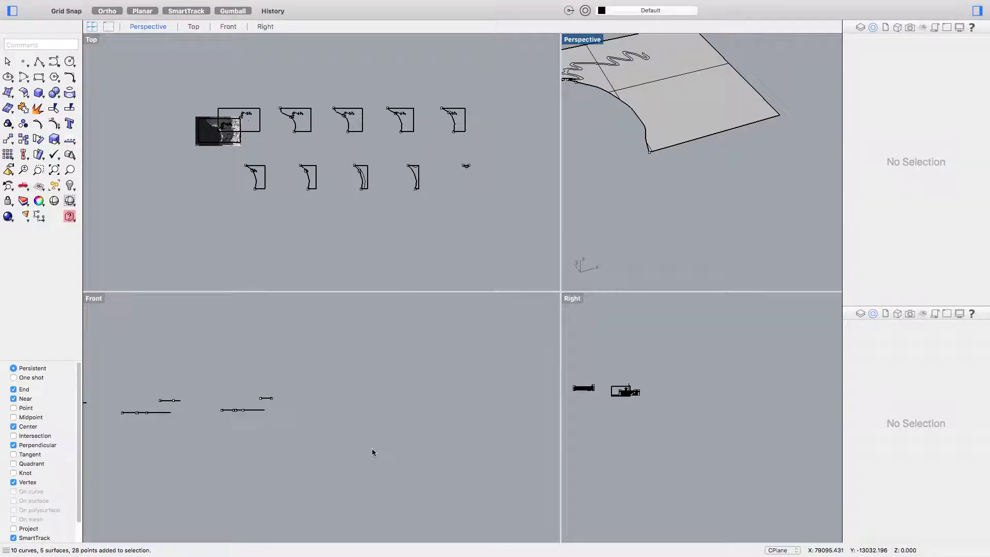
key(super+q)
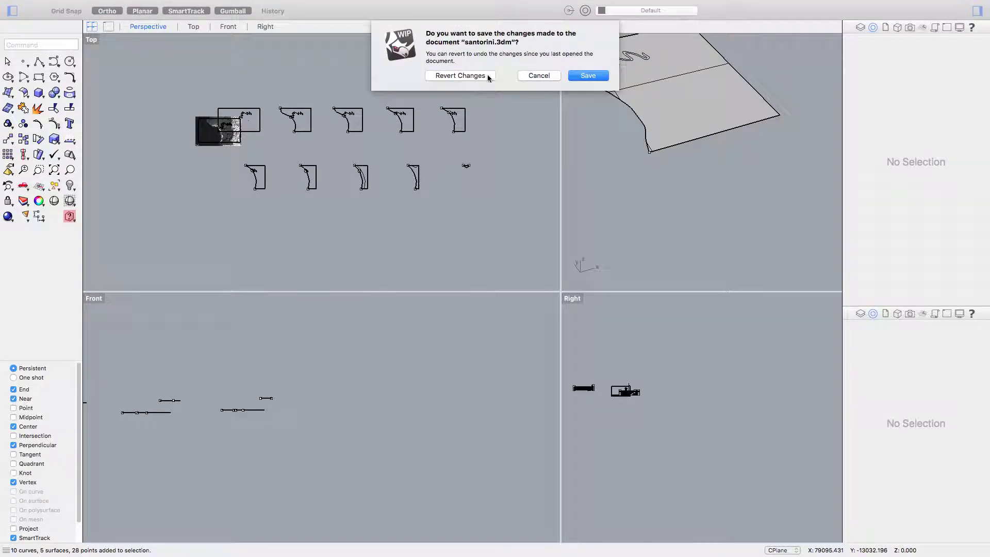
click(576, 77)
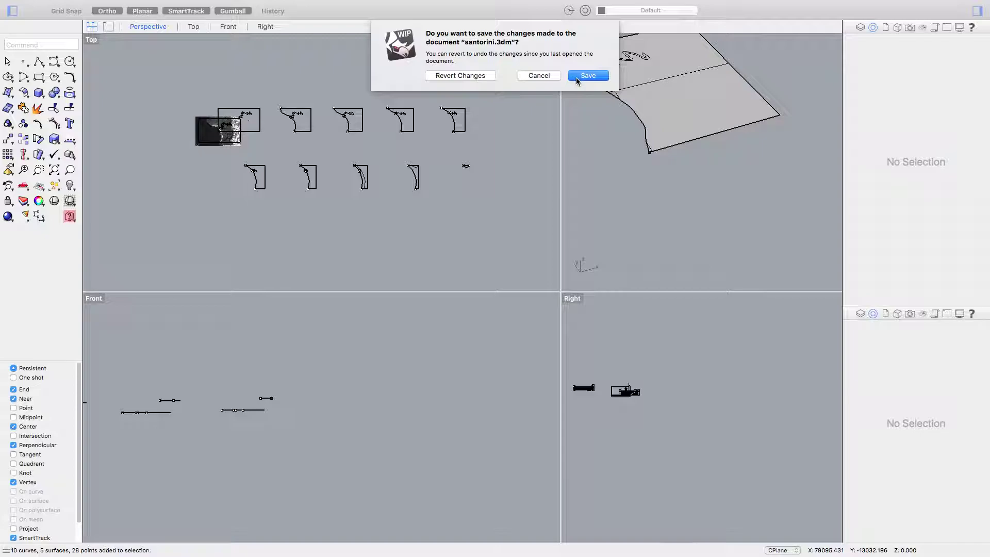
click(543, 76)
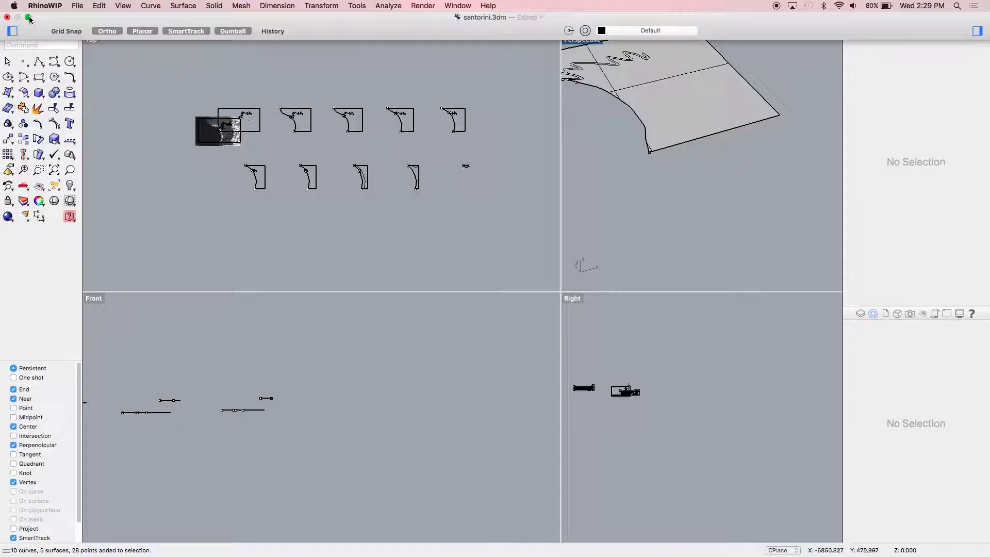
- Exit Rhino full screen, bring Rhino back to the front, and toggle grid snapping
click(28, 18)
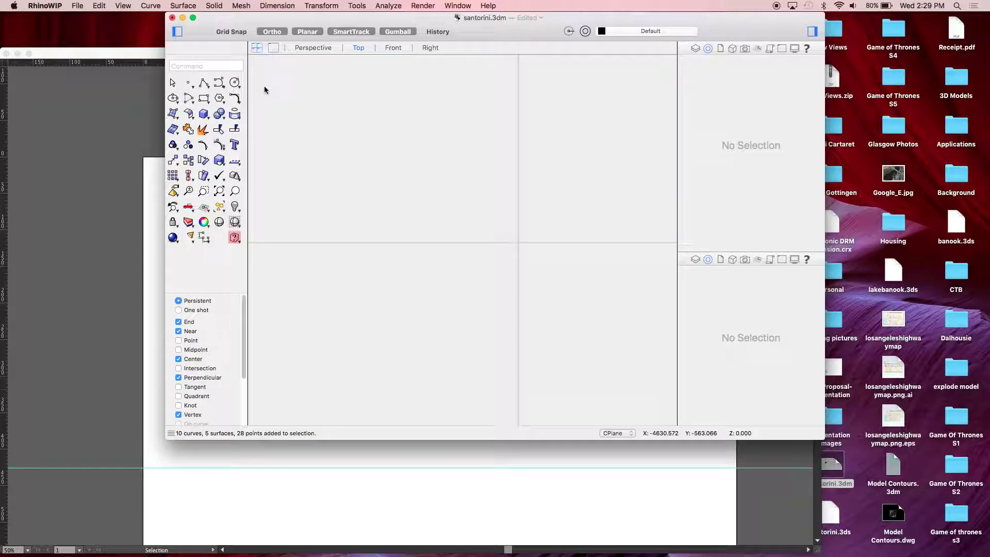
key(super+Tab)
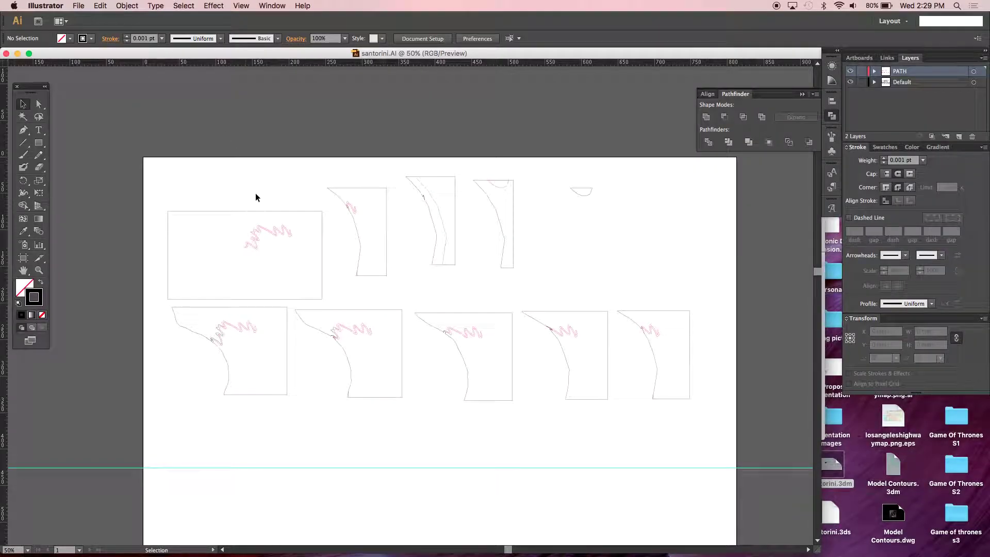
key(ctrl+Up)
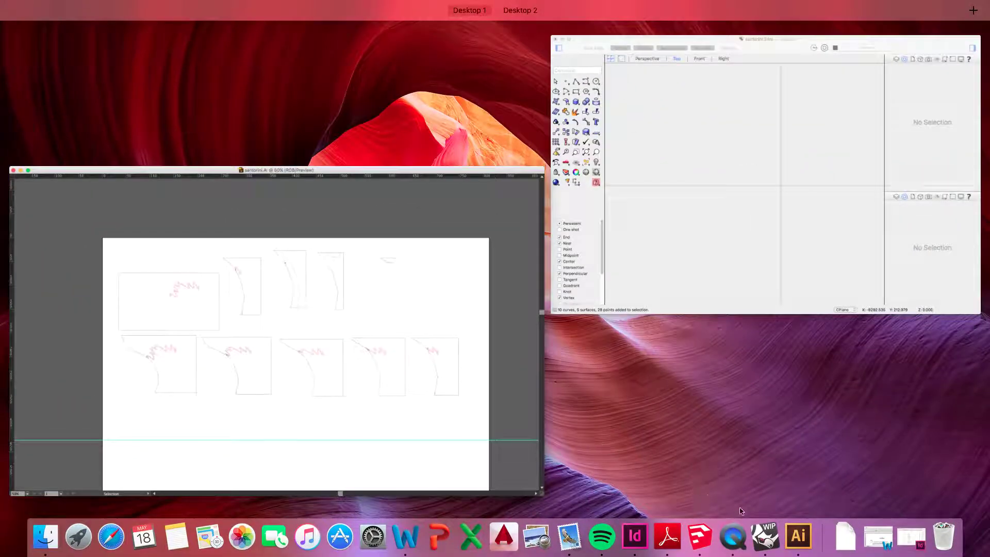
click(766, 541)
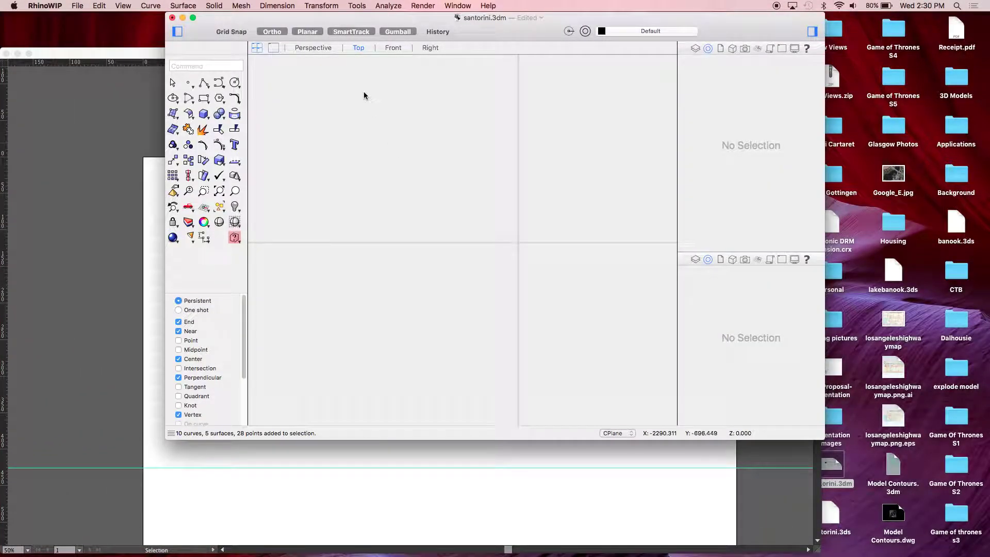
click(228, 32)
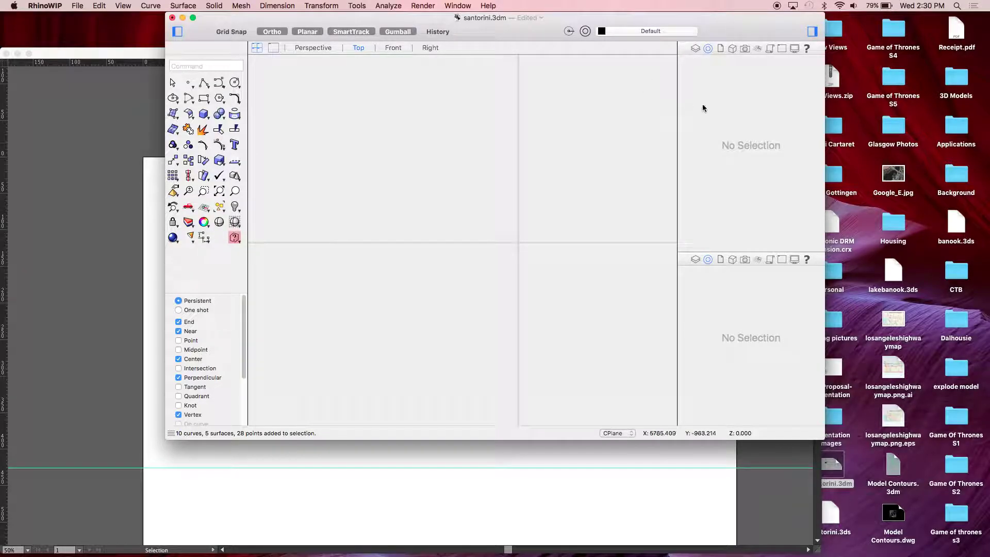
drag(554, 29, 551, 53)
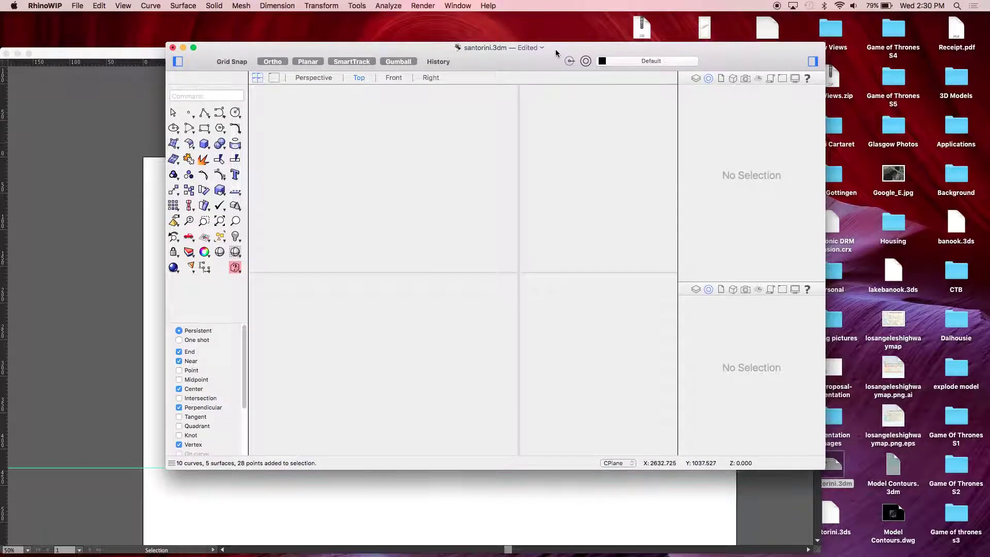
- Close santorini.3dm reverting its changes, then relaunch Rhino from Spotlight
key(super+w)
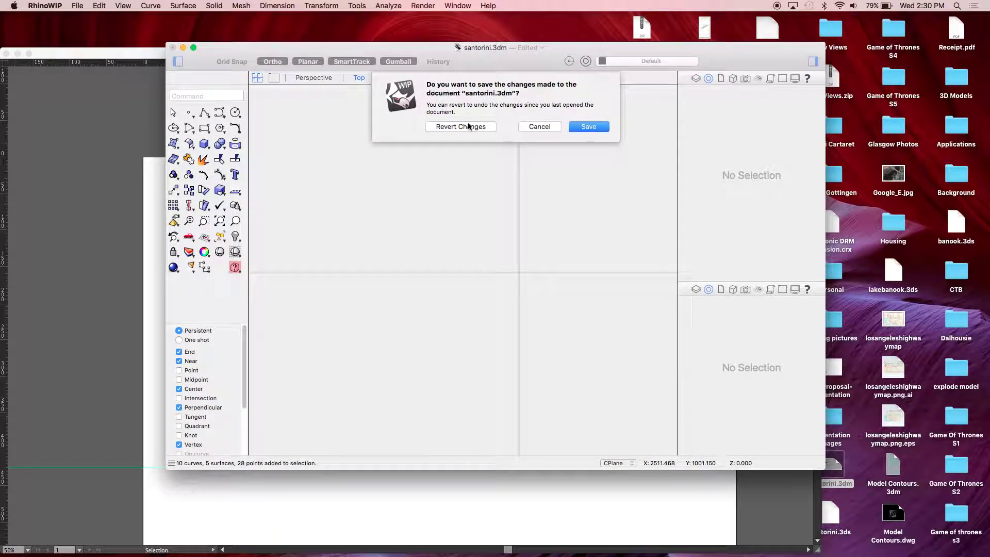
click(469, 129)
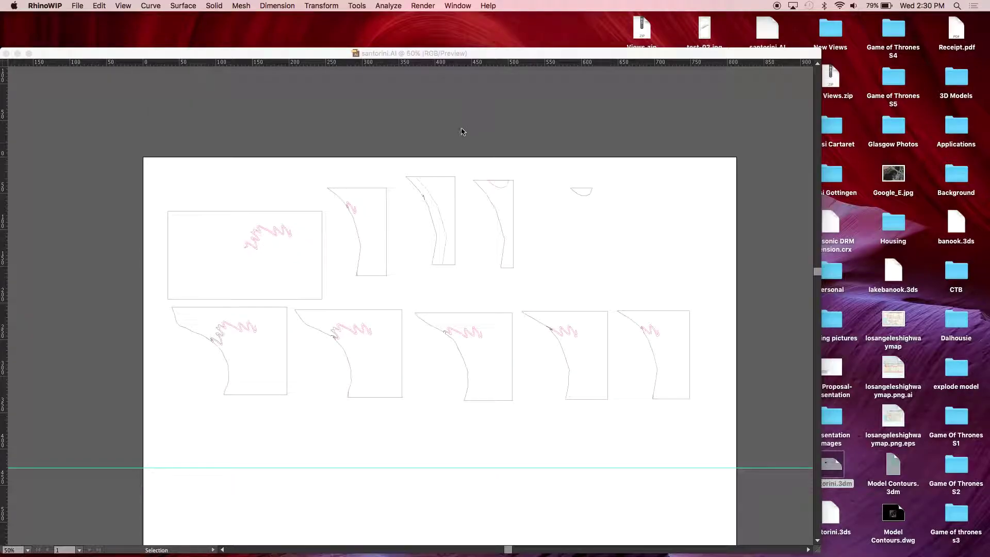
key(super+space)
text(WIN)
key(BackSpace)
key(BackSpace)
key(BackSpace)
text(RHINOW)
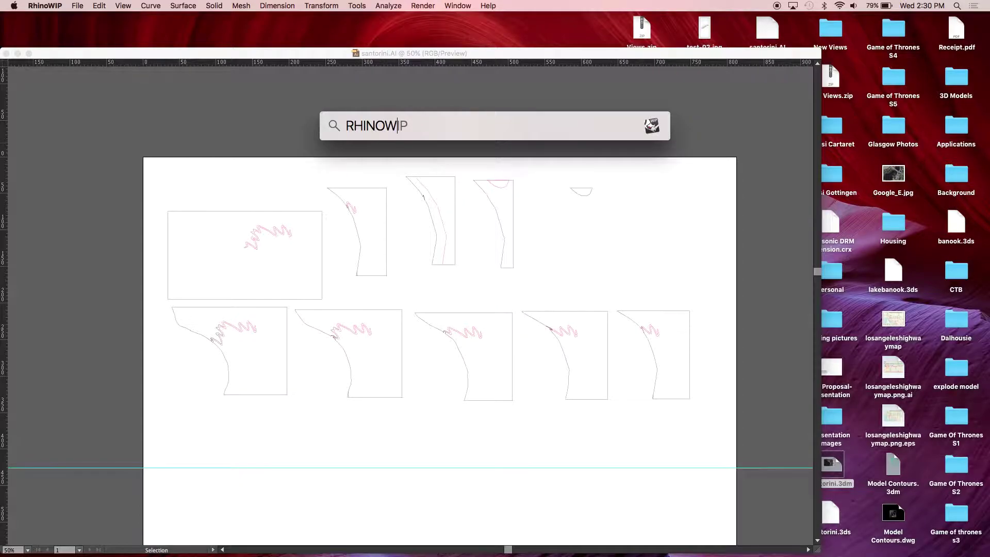
key(Return)
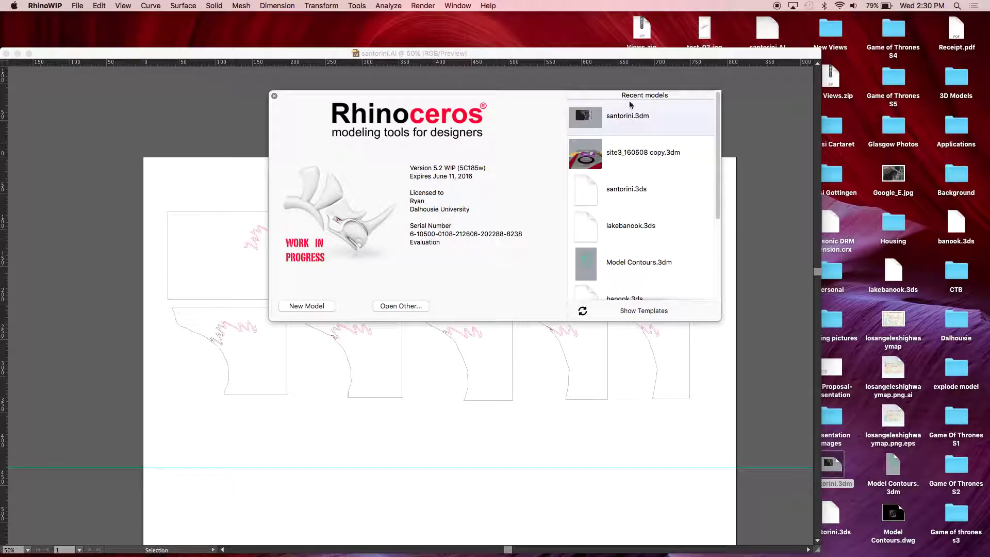
- Open santorini.3dm, select all its objects and export them as santorini.obj on the Desktop
click(614, 119)
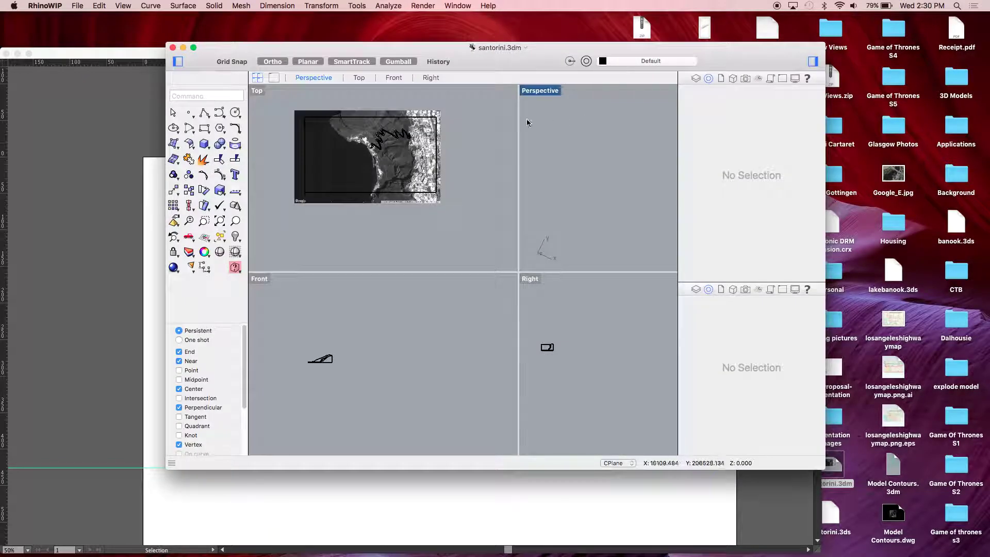
drag(481, 221, 271, 103)
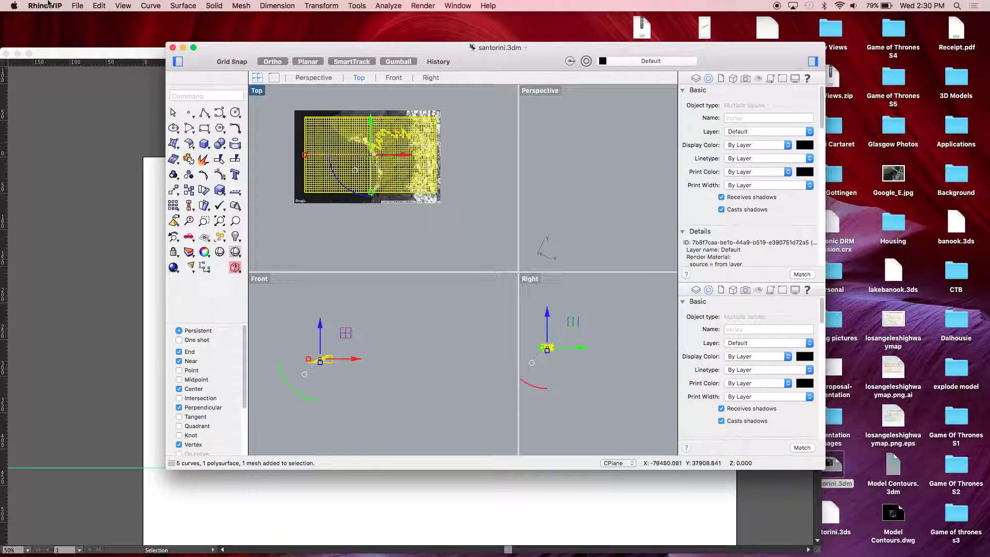
click(78, 6)
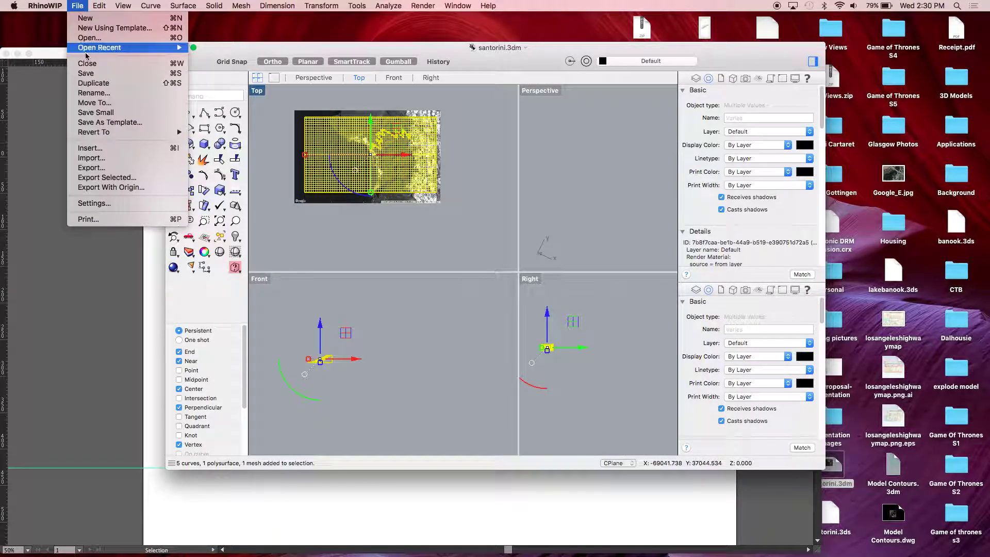
click(107, 177)
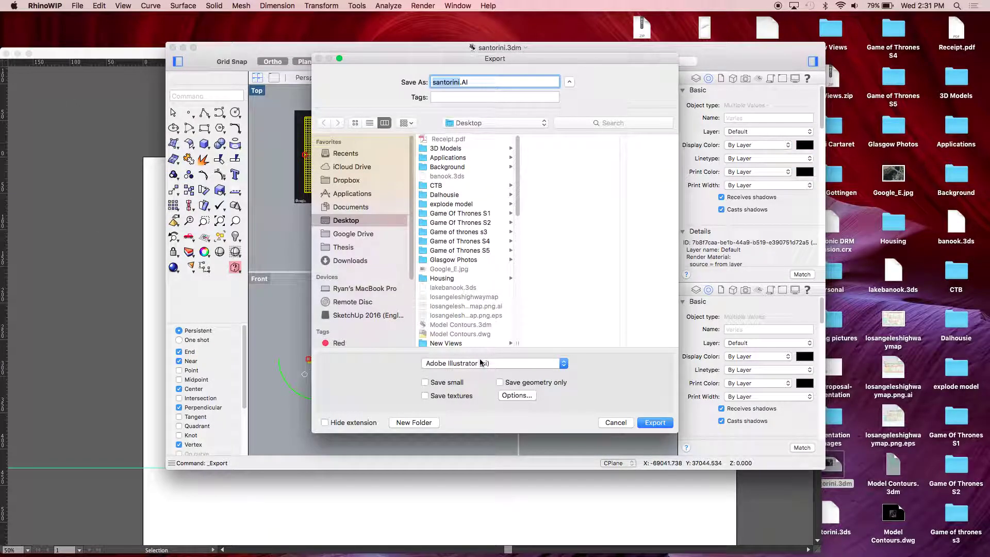
click(481, 363)
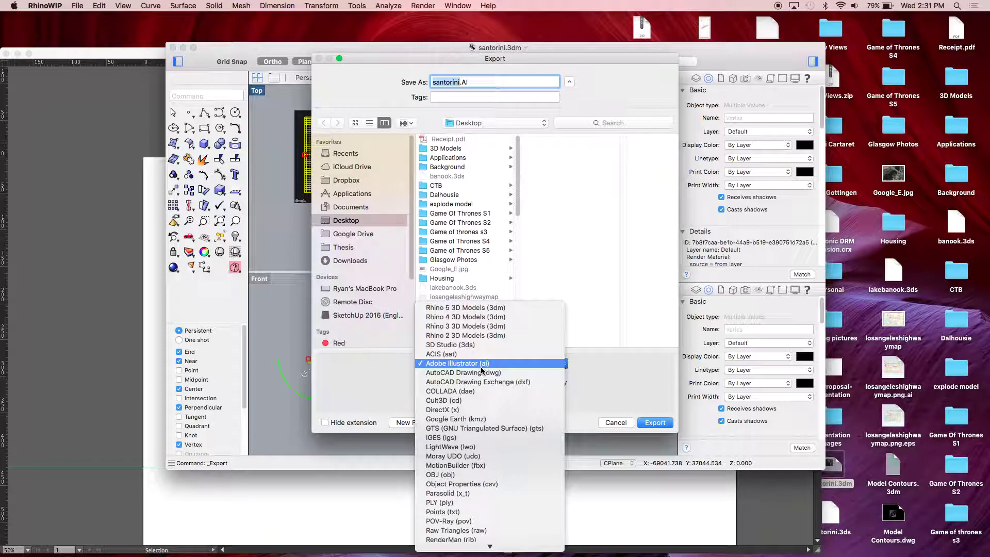
click(471, 470)
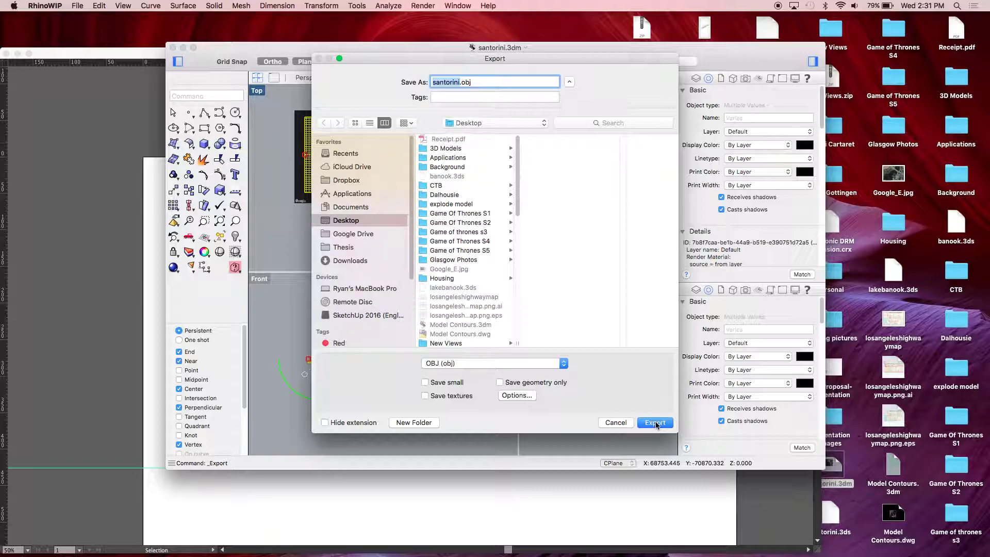
click(661, 423)
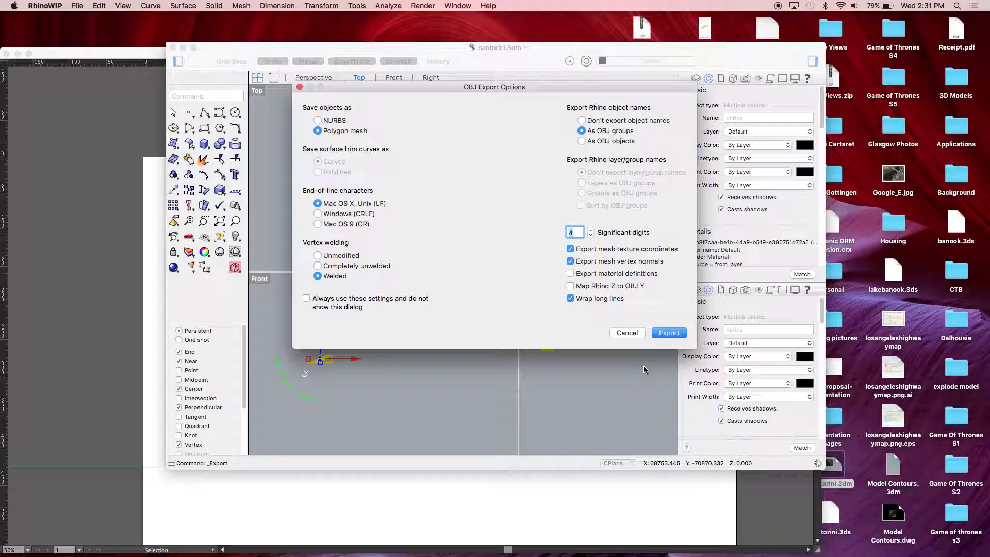
click(667, 333)
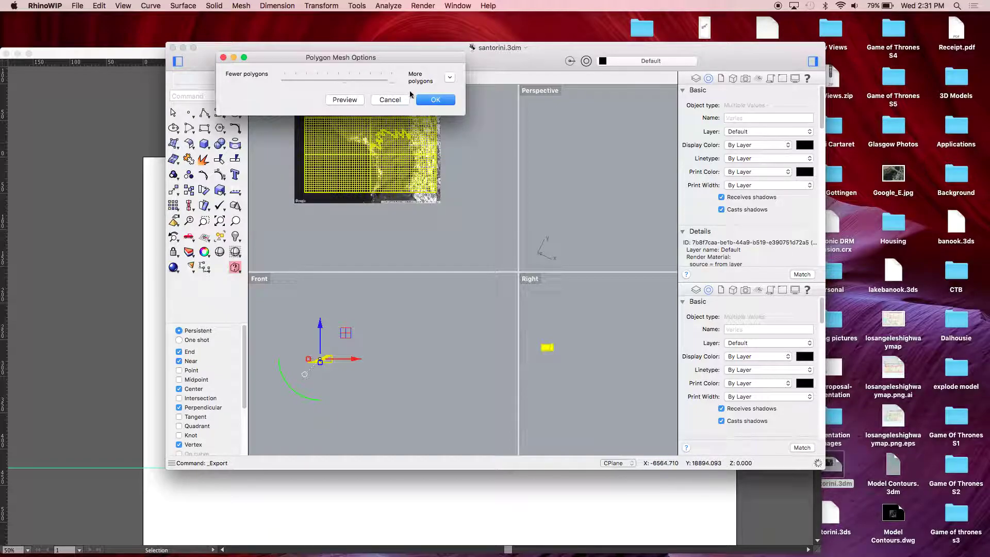
click(435, 99)
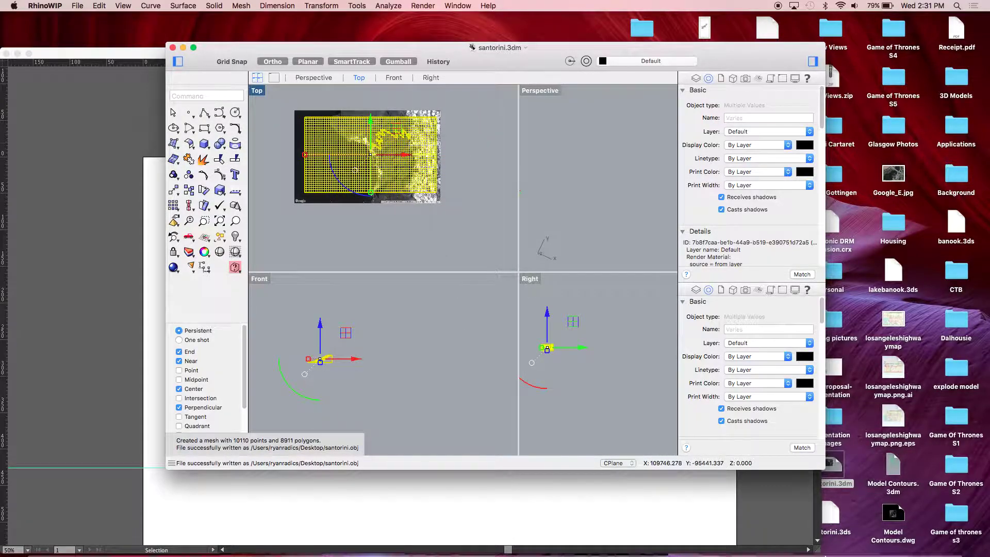
- Launch 123D Make from Spotlight search, starting a new untitled project
mouse_move(816, 552)
key(super+space)
text(123D)
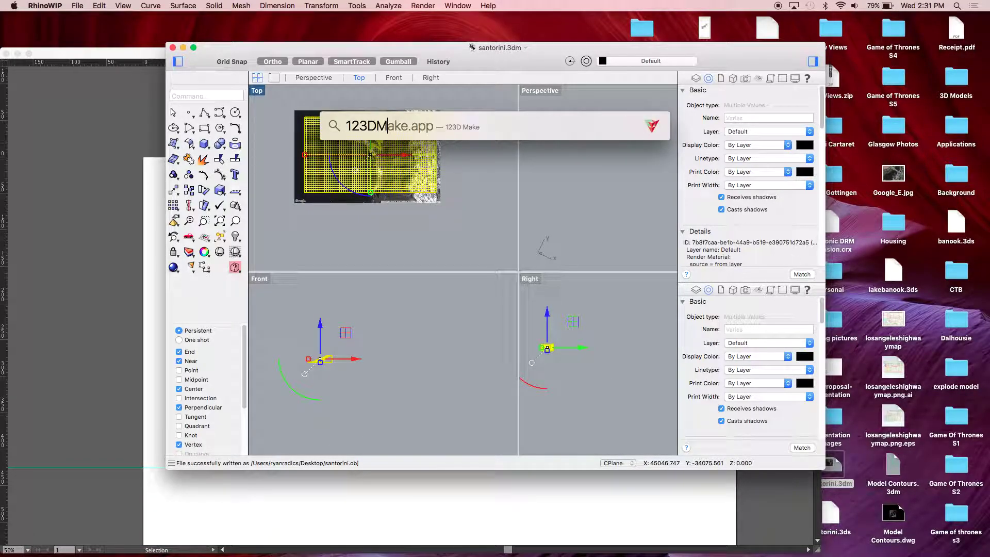
key(Return)
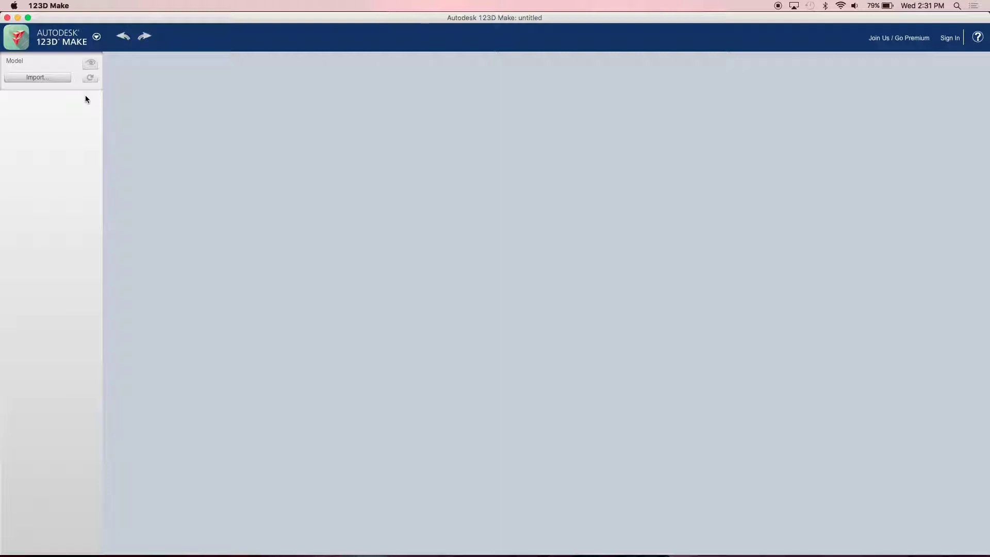
- Import santorini.obj from the Desktop and check its 65.453 × 203.200 × 116.066 mm size units
click(44, 81)
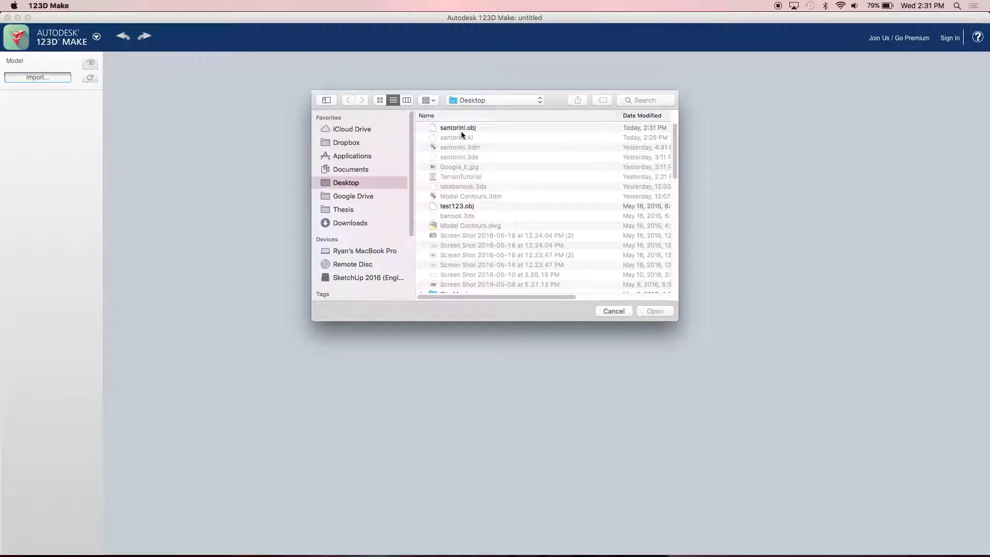
double_click(462, 131)
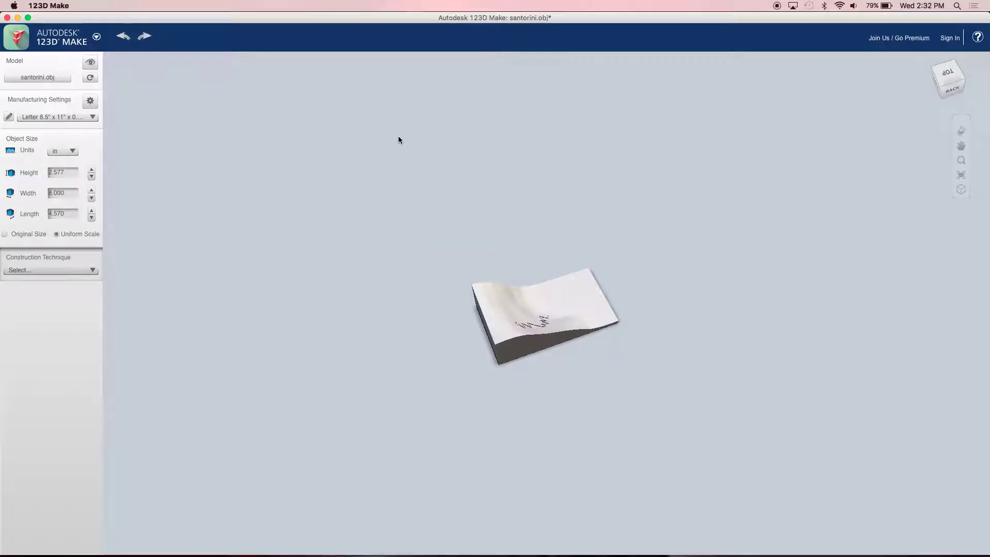
drag(590, 340, 481, 325)
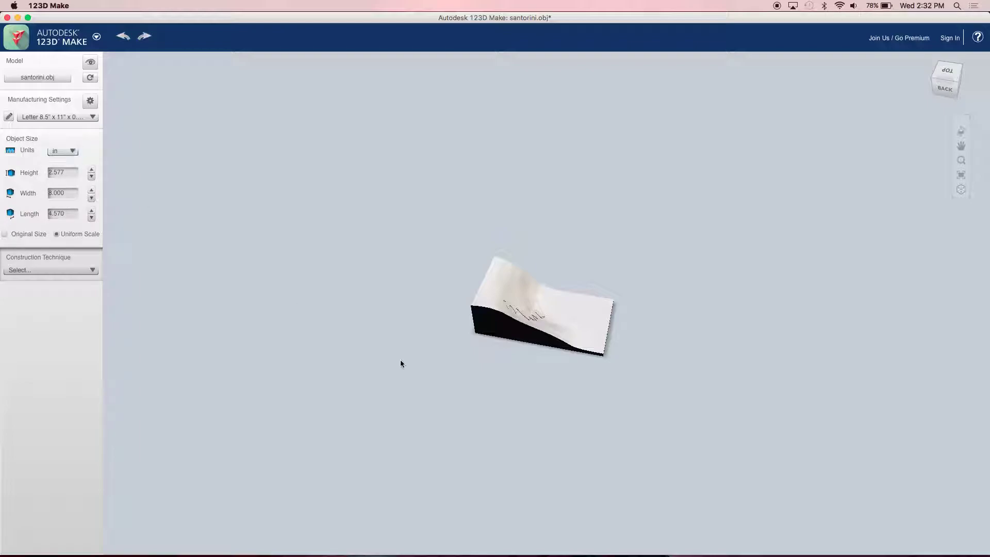
click(64, 150)
- Turn off original size and switch the model size units to inches
click(12, 241)
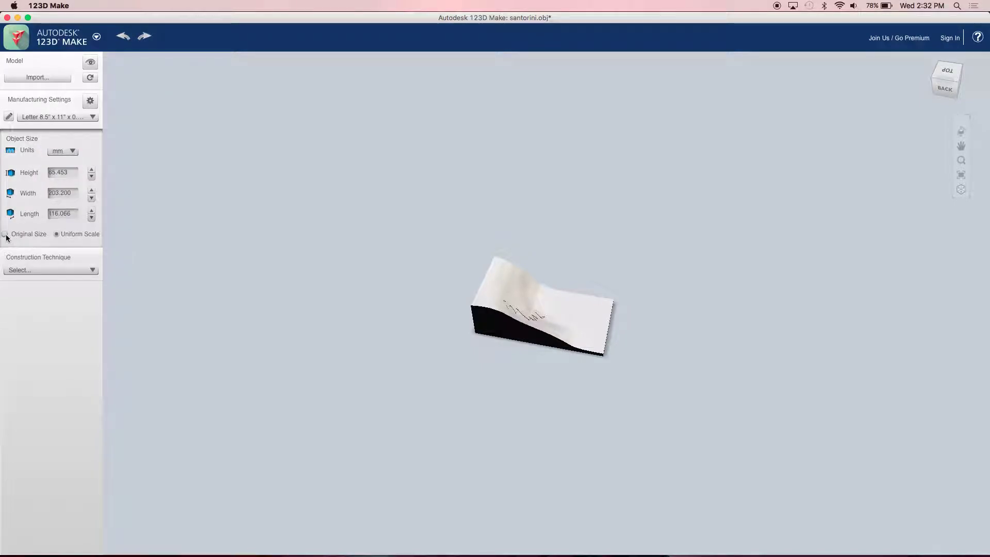
click(30, 233)
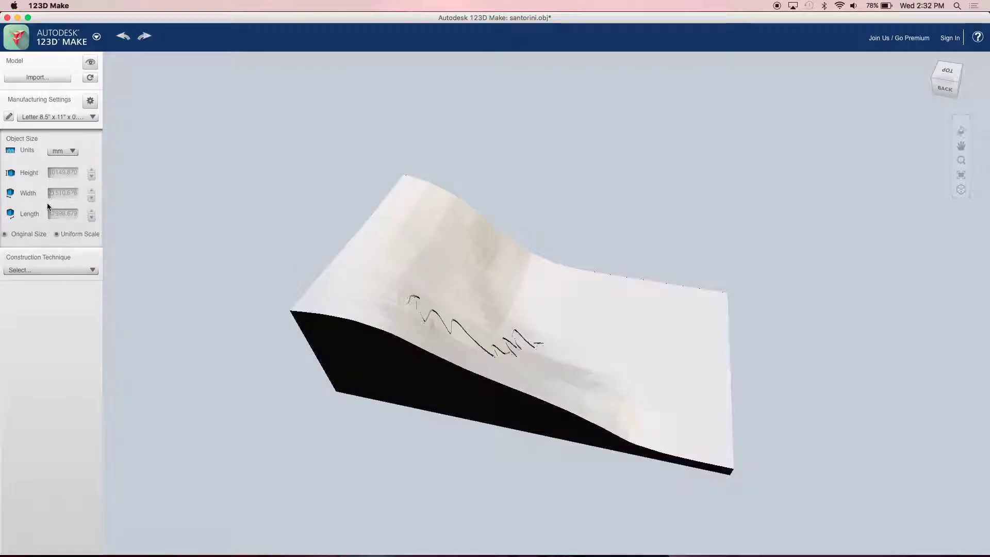
click(58, 172)
click(6, 235)
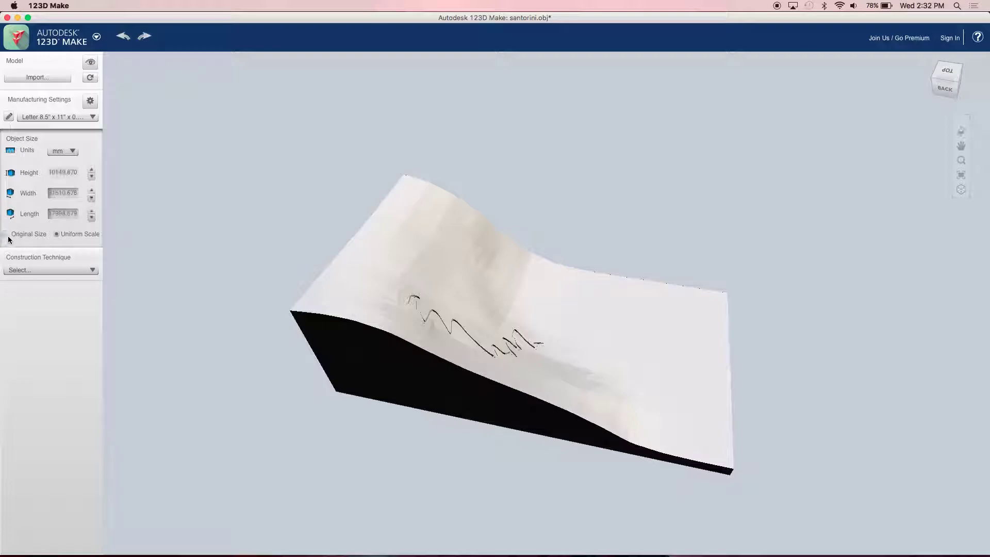
click(60, 150)
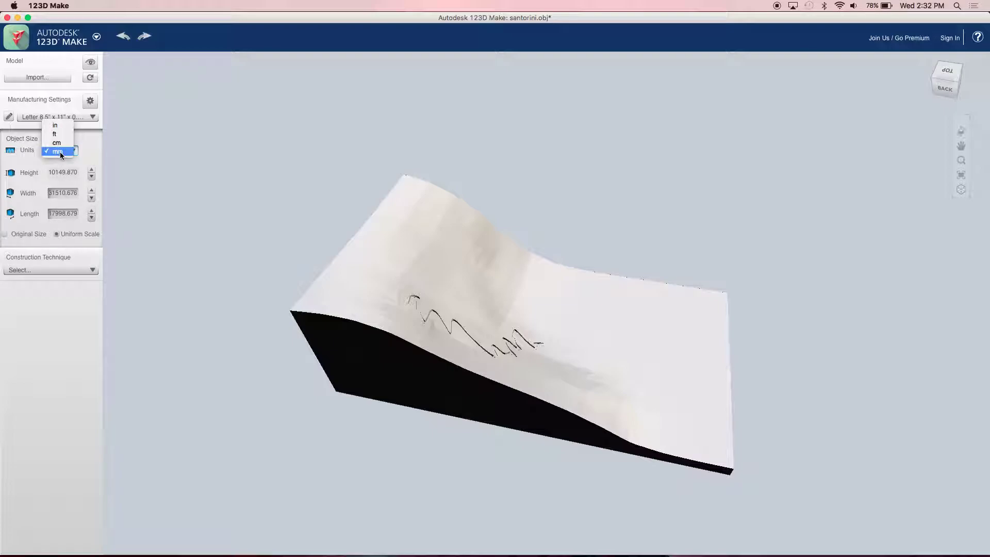
click(57, 125)
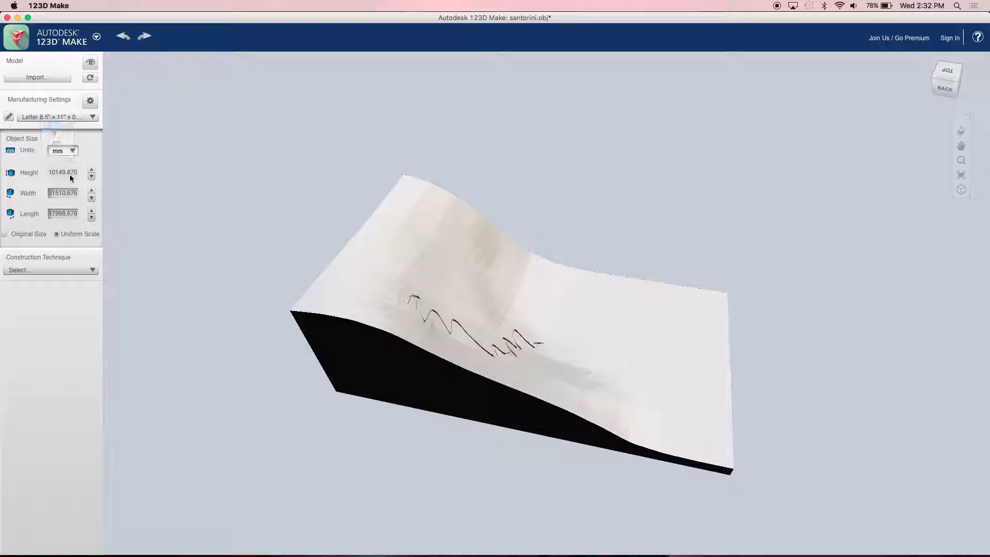
- Set the uniformly scaled height to 3.000 in, giving 9.314 in wide and 5.320 in long
click(77, 192)
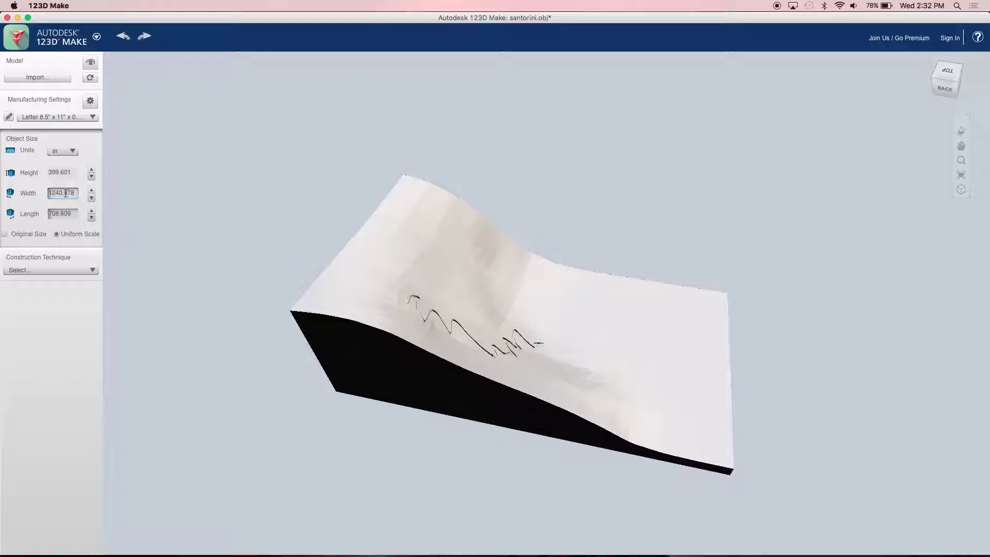
click(67, 172)
click(51, 172)
drag(53, 172, 75, 172)
key(Delete)
key(Return)
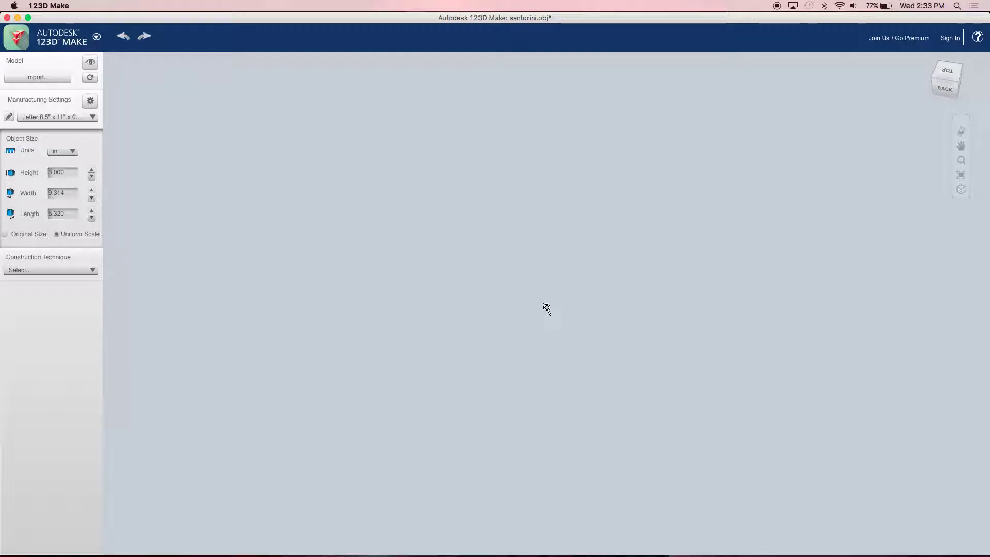
scroll(544, 307, up, 10)
mouse_move(561, 321)
mouse_down()
mouse_move(568, 326)
mouse_move(554, 325)
mouse_up()
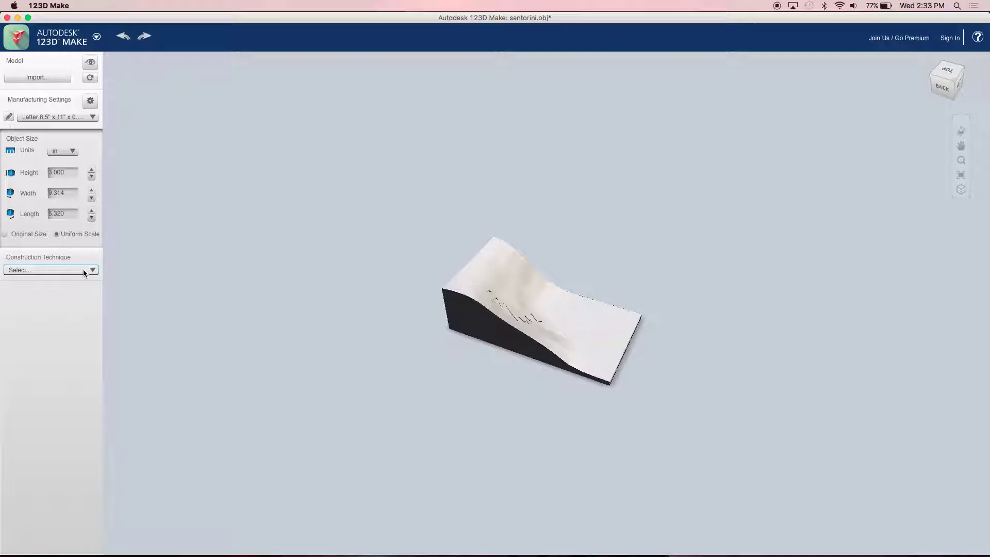
- Choose Stacked Slices as the construction technique, yielding 13 sheets and 20 parts
click(82, 269)
click(82, 269)
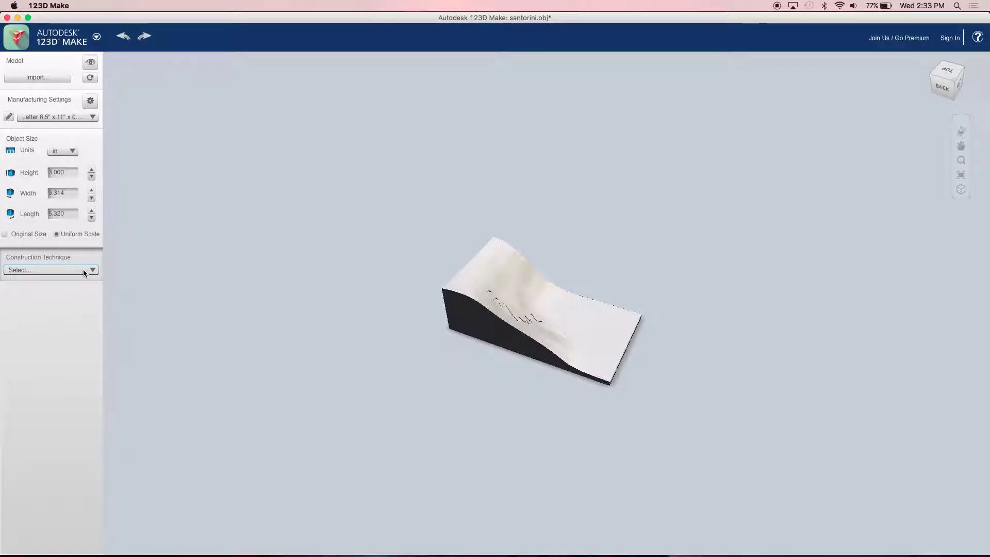
click(84, 270)
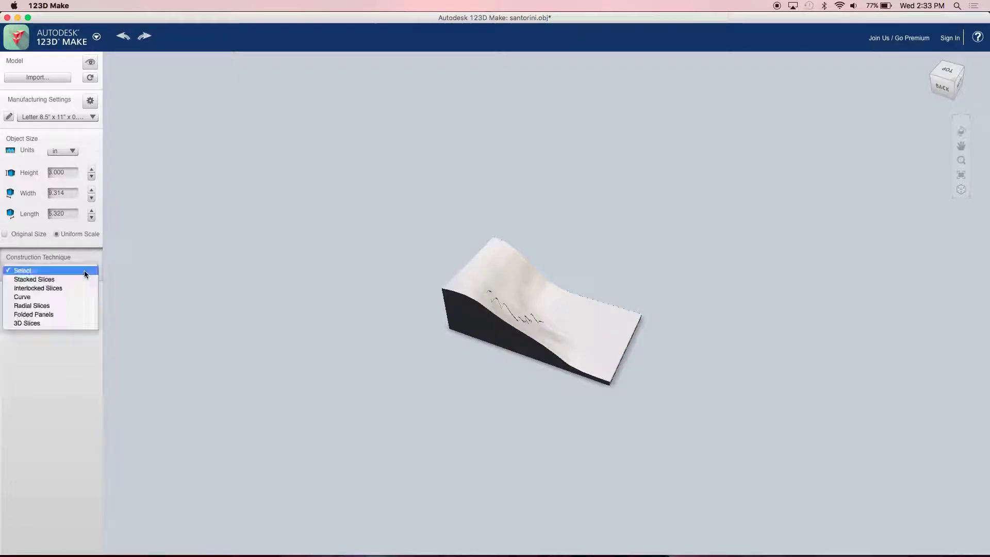
click(85, 279)
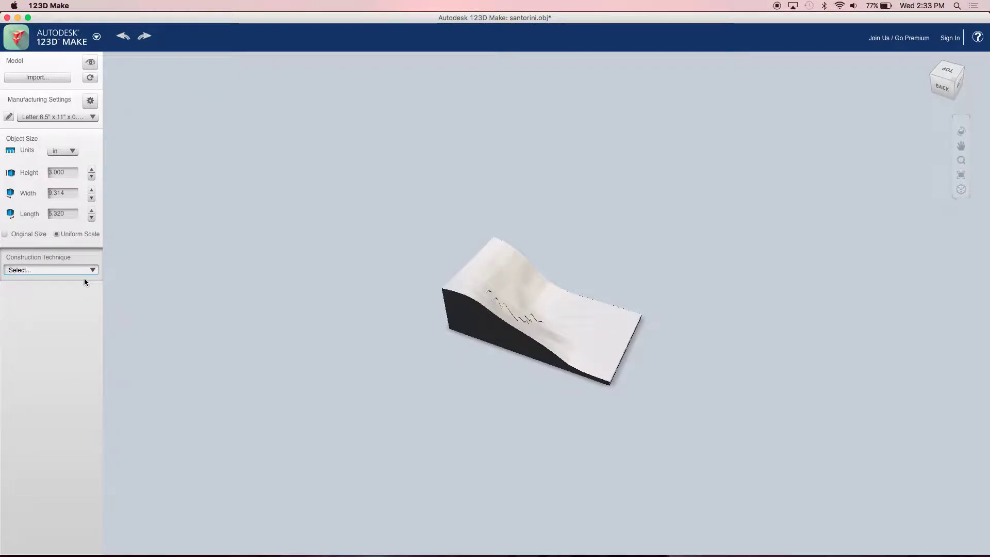
drag(539, 336, 495, 309)
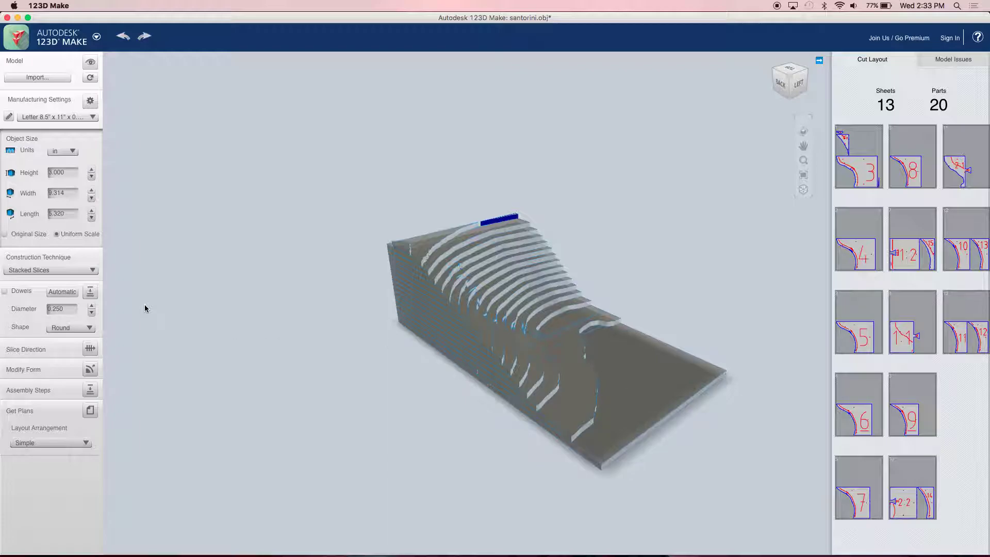
- Use the Laser Bed 457.2 × 812.8 mm sheet and set material thickness to 5 mm
click(47, 117)
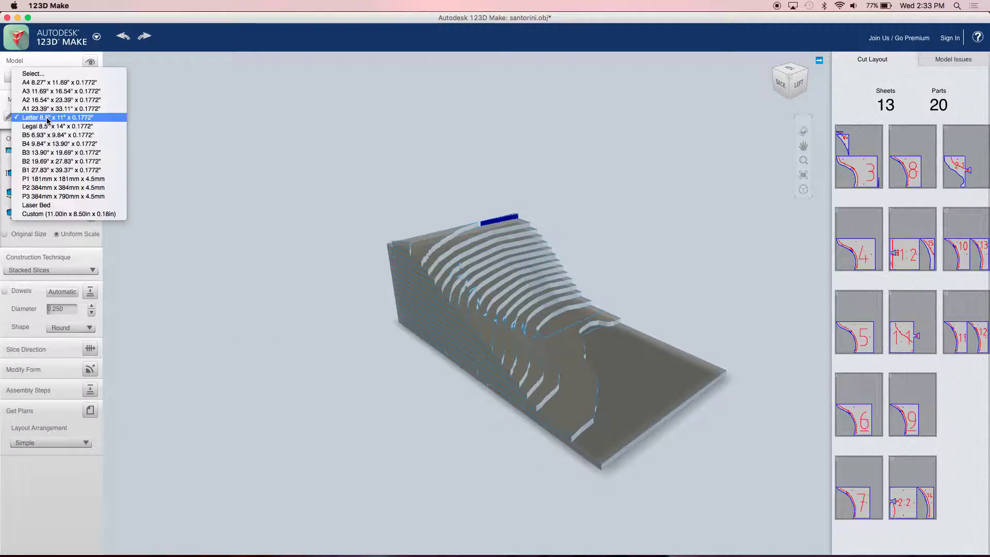
click(57, 206)
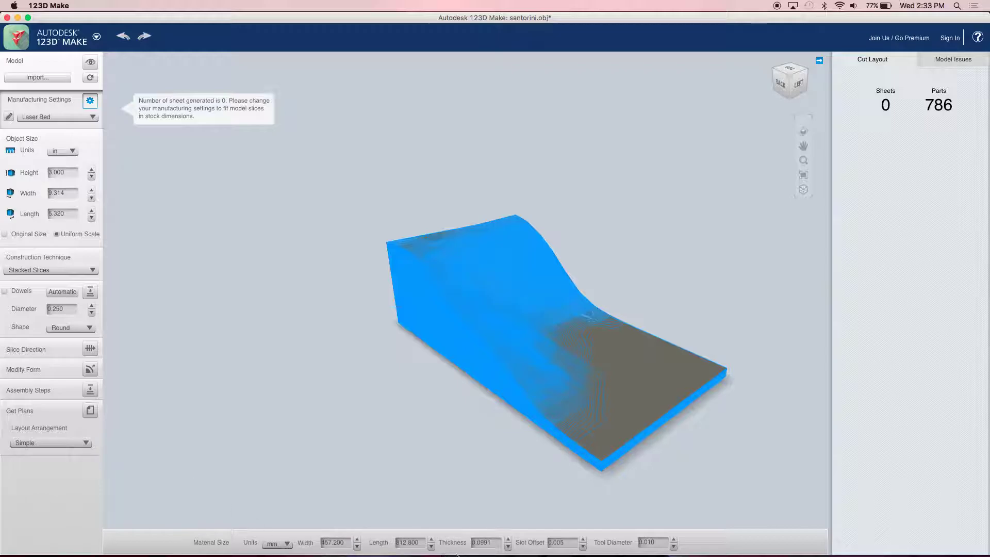
click(495, 542)
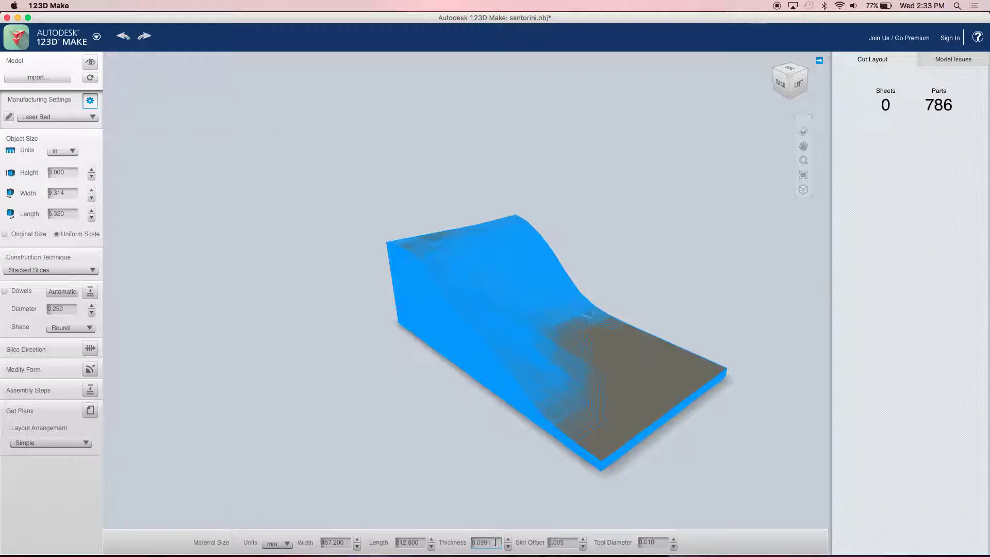
double_click(485, 542)
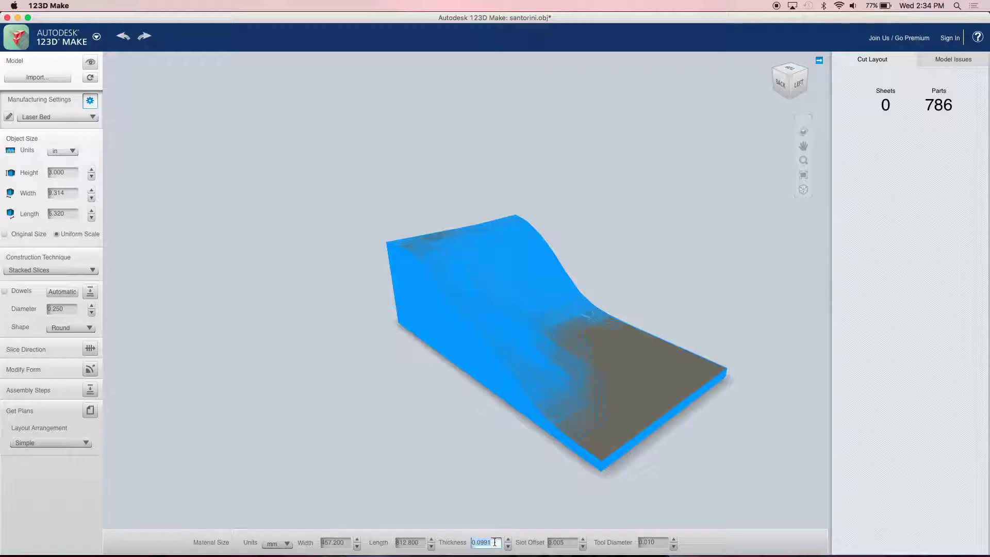
key(BackSpace)
text(1.5)
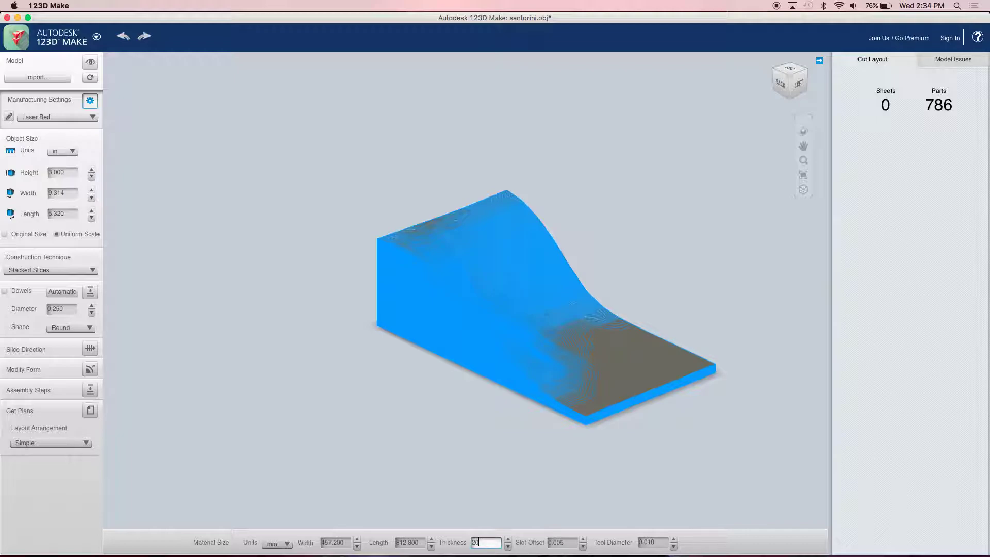
key(Return)
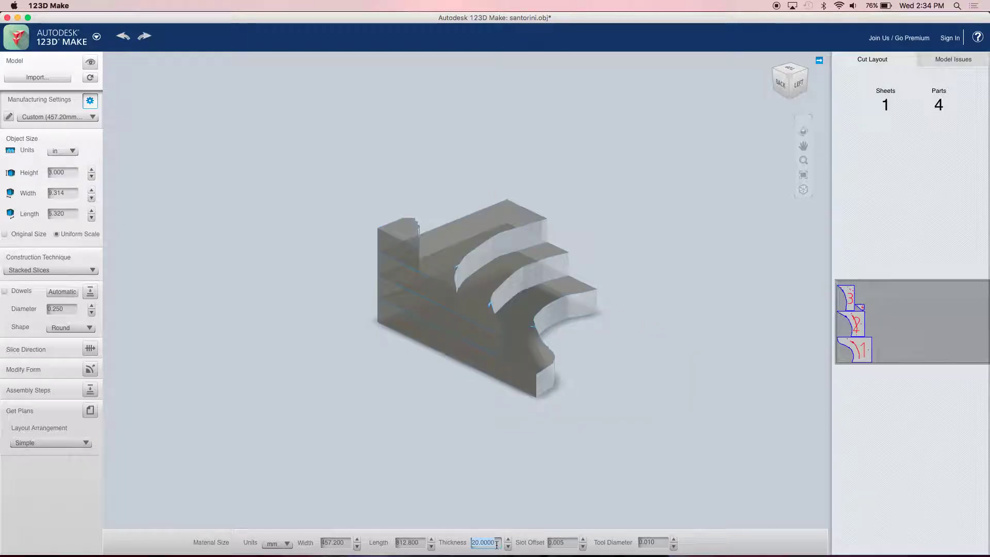
text(10)
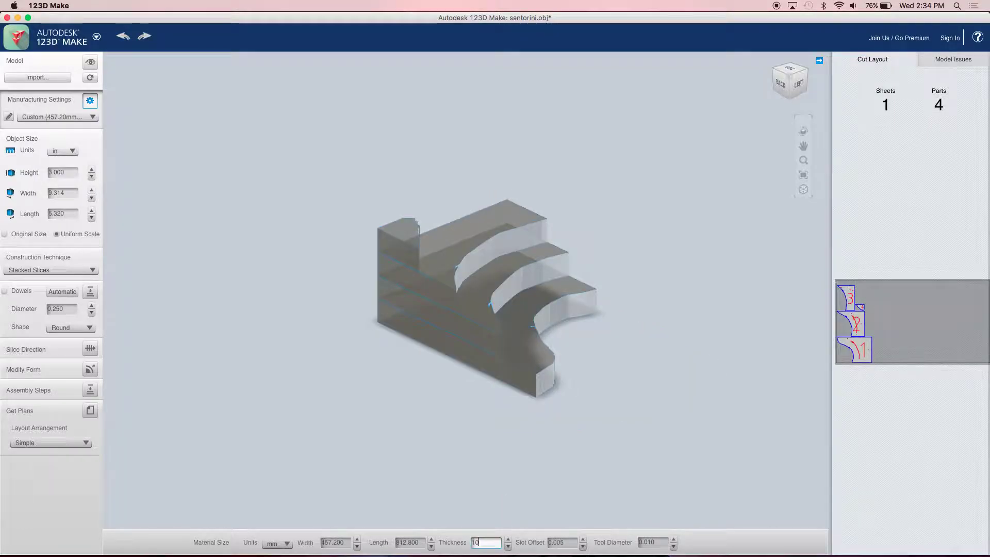
key(Return)
text(5)
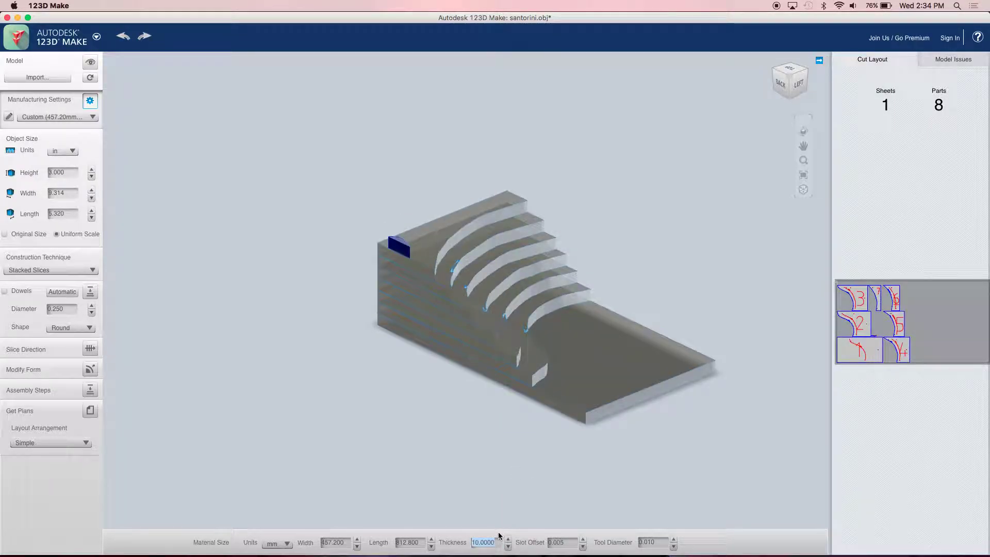
drag(624, 382, 674, 362)
- Preview the enlarged cut sheet and inspect the sliced model, including bottom part 1
click(902, 309)
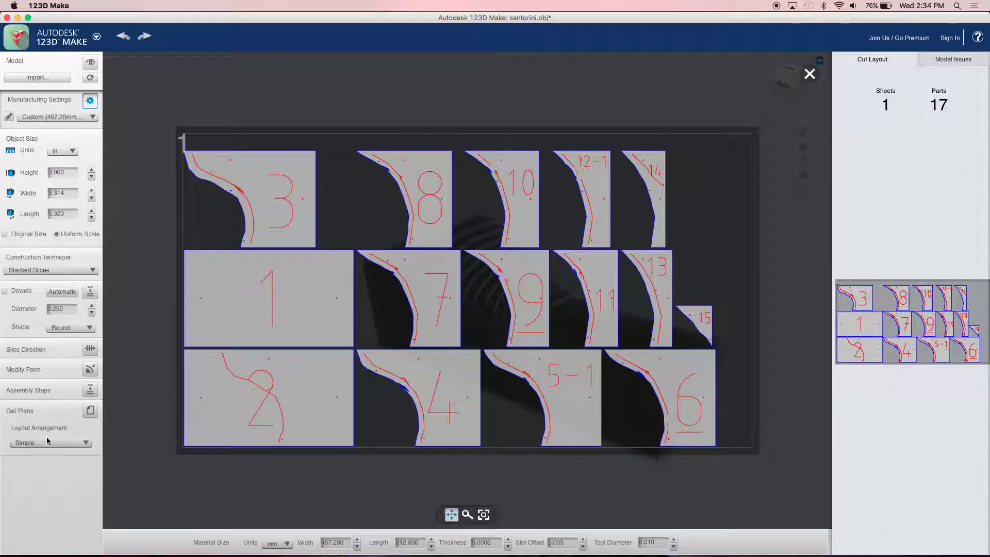
click(809, 74)
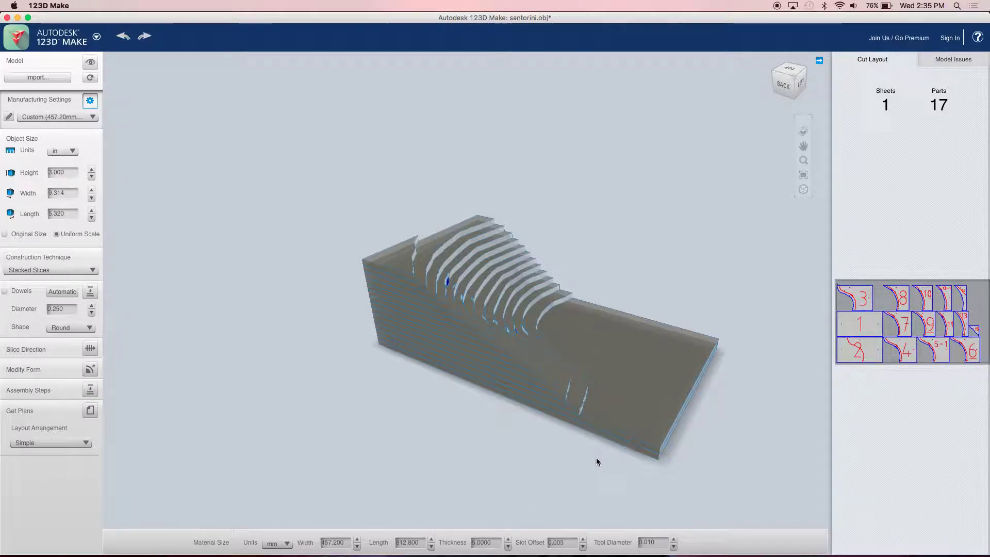
click(620, 440)
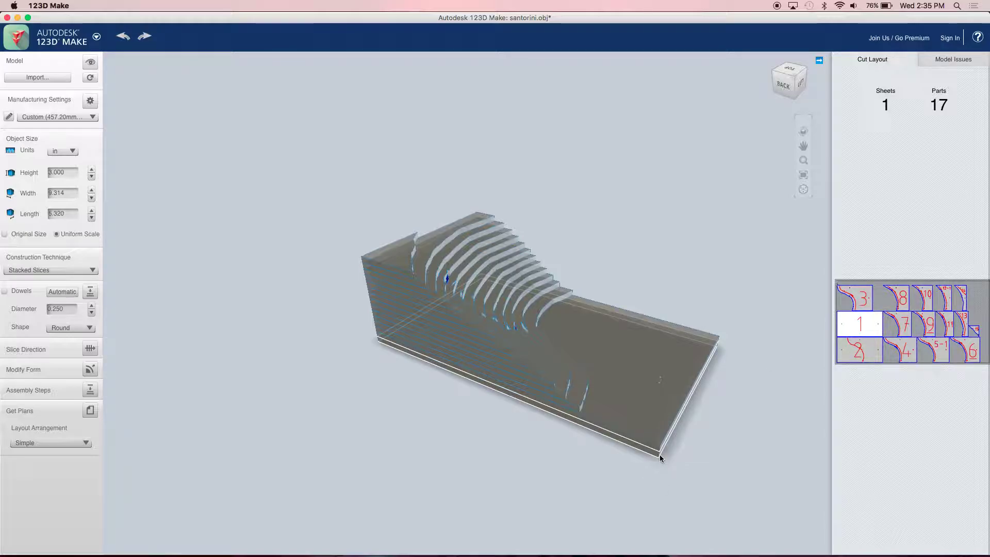
drag(659, 454, 385, 450)
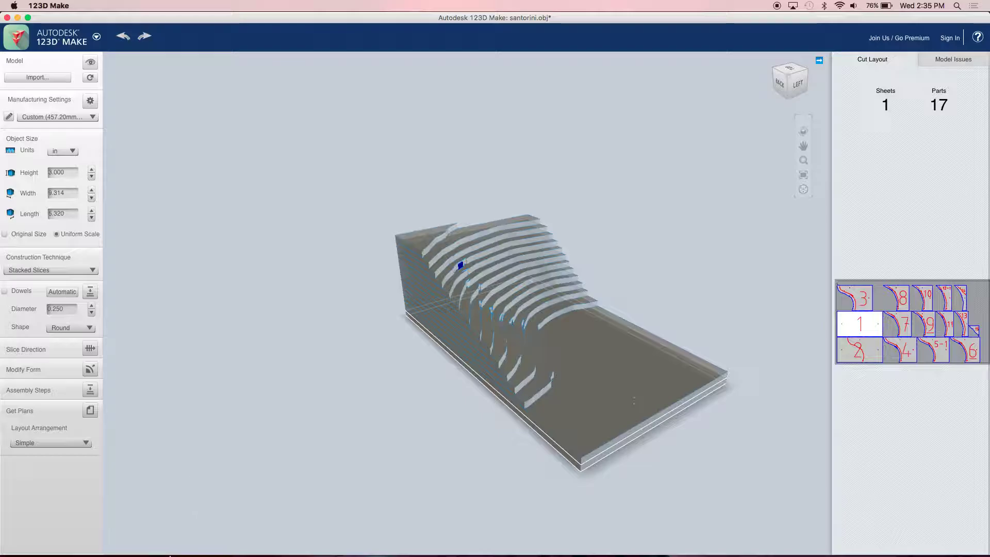
click(249, 340)
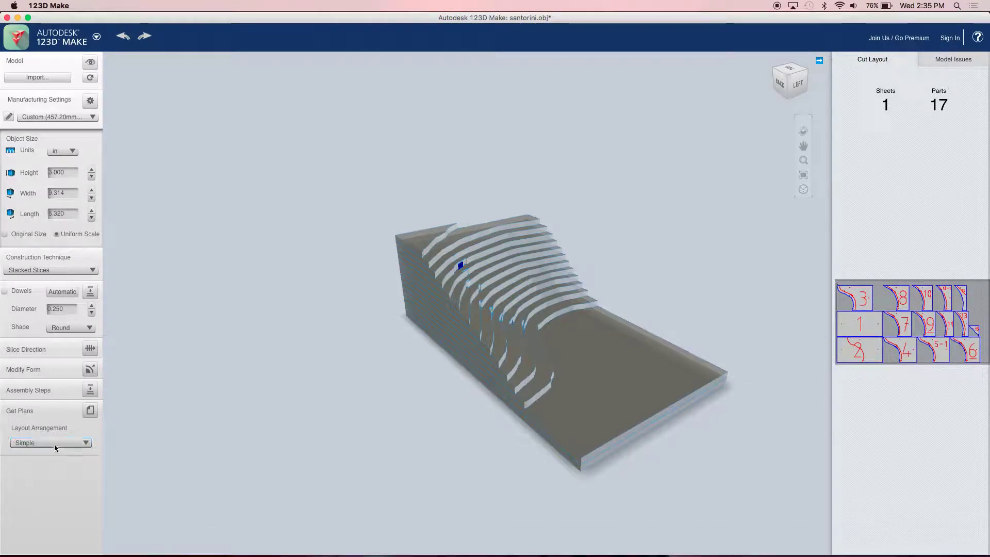
- Keep the Simple layout arrangement and bring up the cut plans
click(59, 444)
click(66, 428)
click(90, 411)
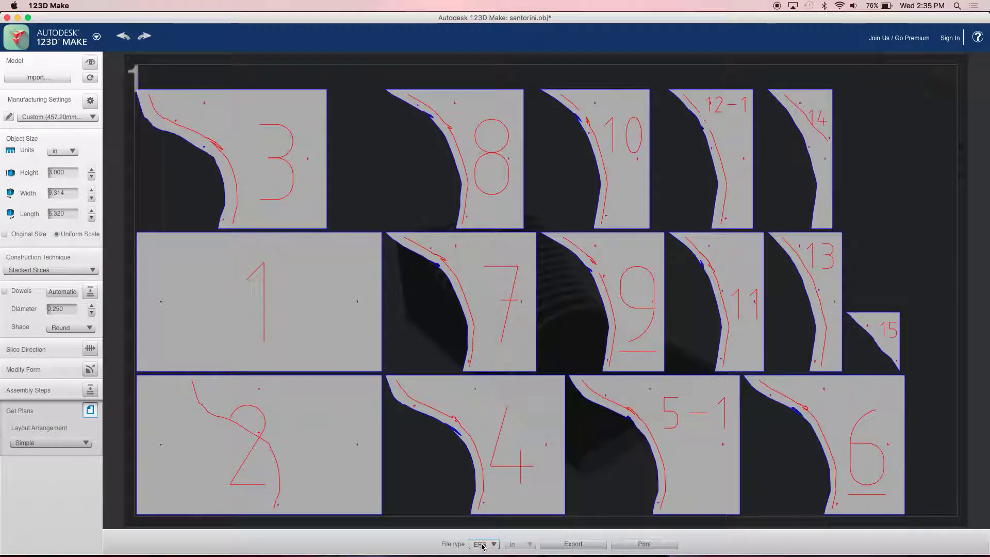
click(482, 545)
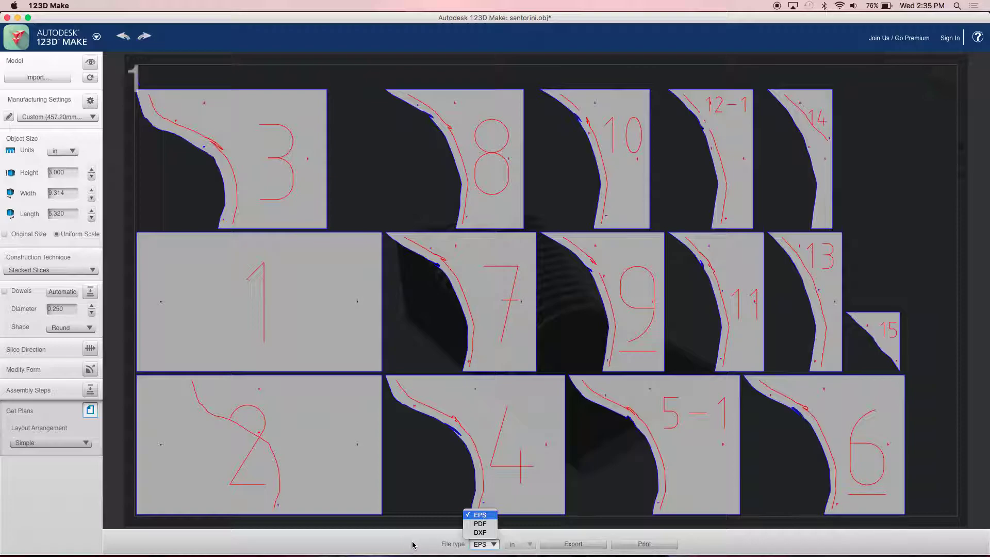
click(412, 545)
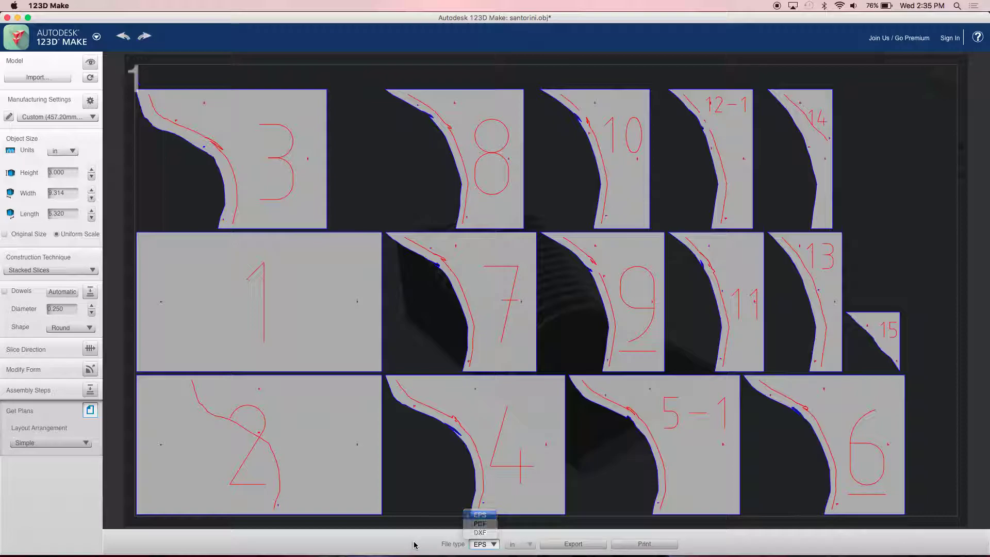
click(480, 544)
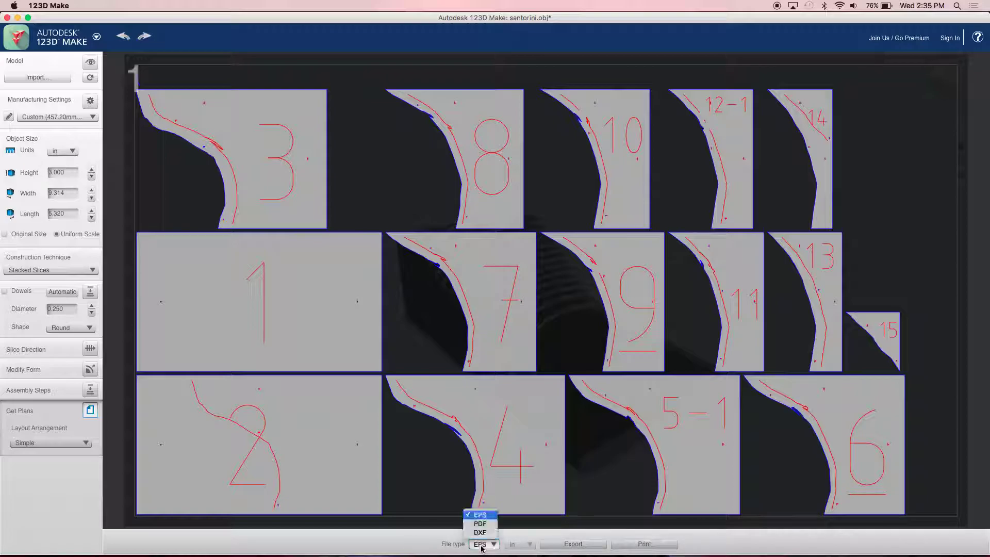
click(400, 545)
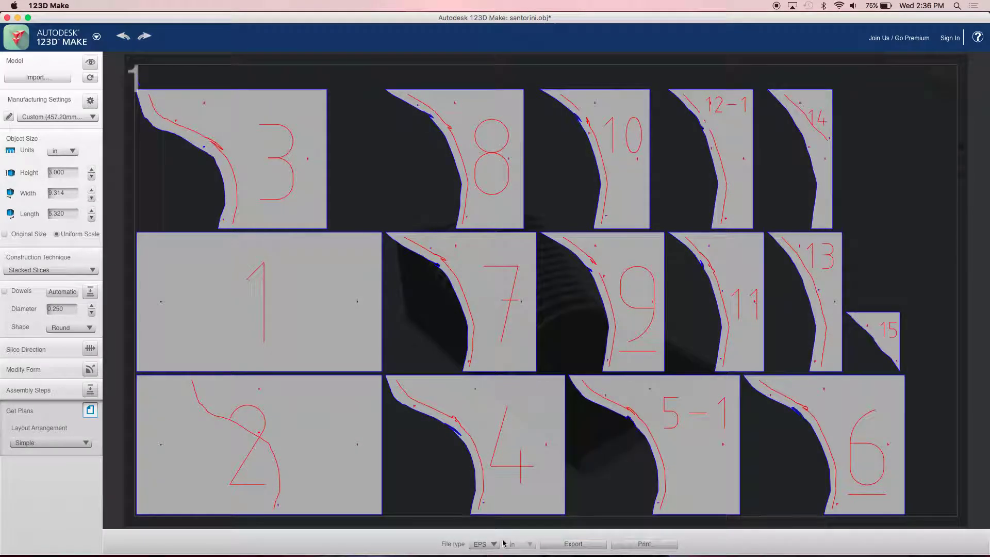
- Sign in with a Facebook account, entering the account e-mail and password, to enable export
click(585, 548)
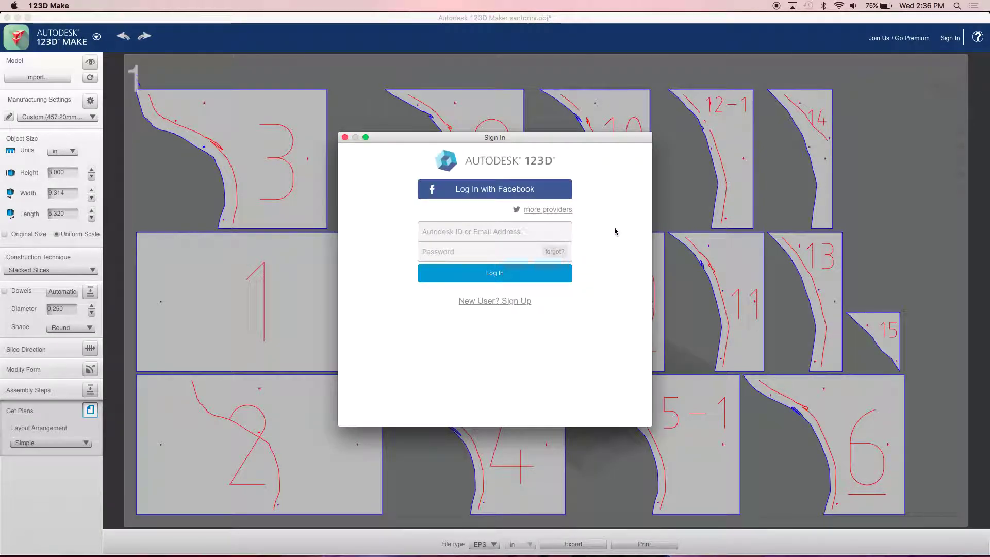
click(520, 193)
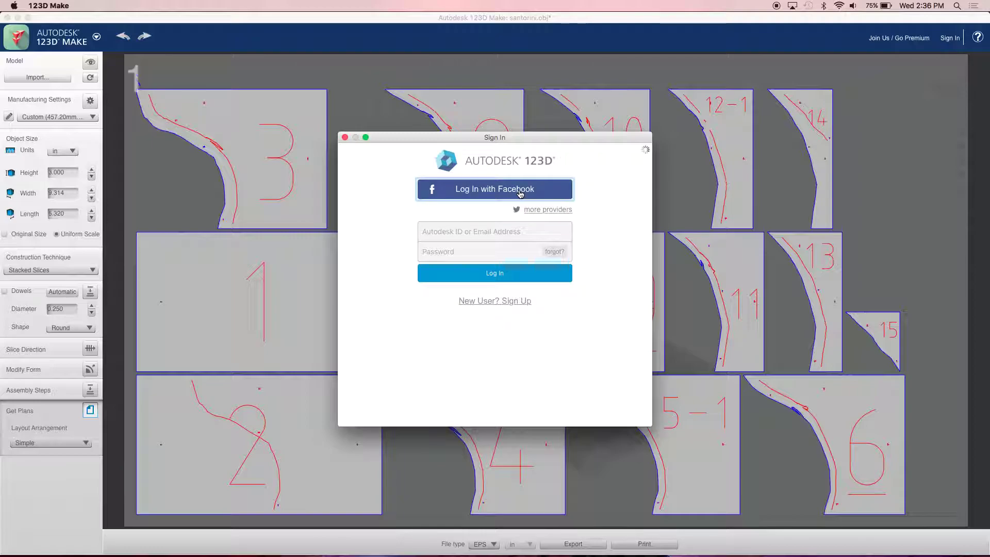
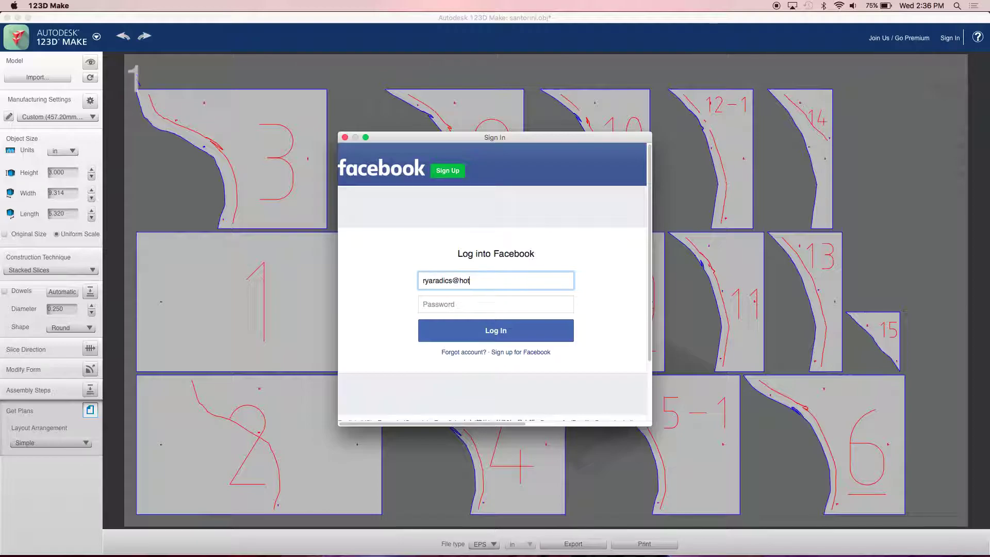
key(Tab)
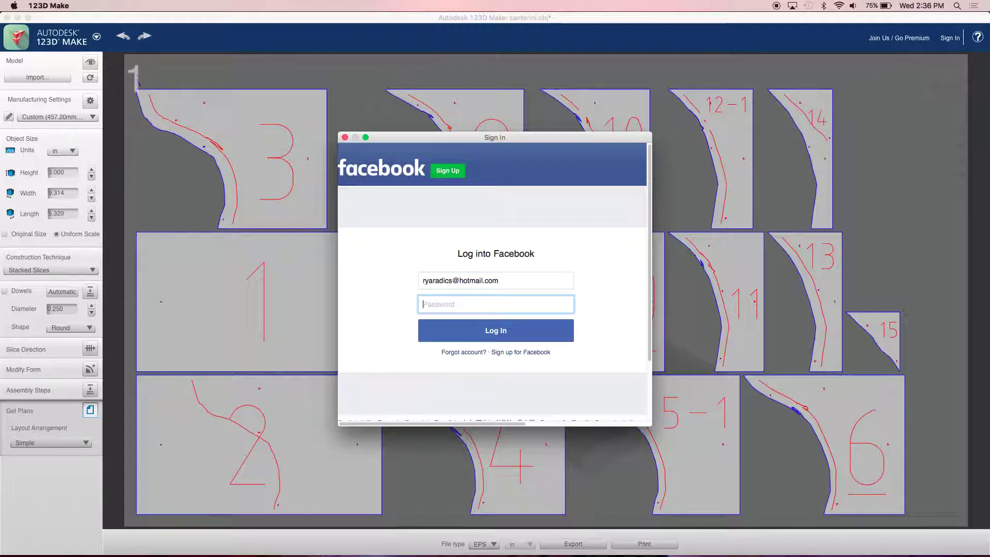
text(••••••••)
click(479, 332)
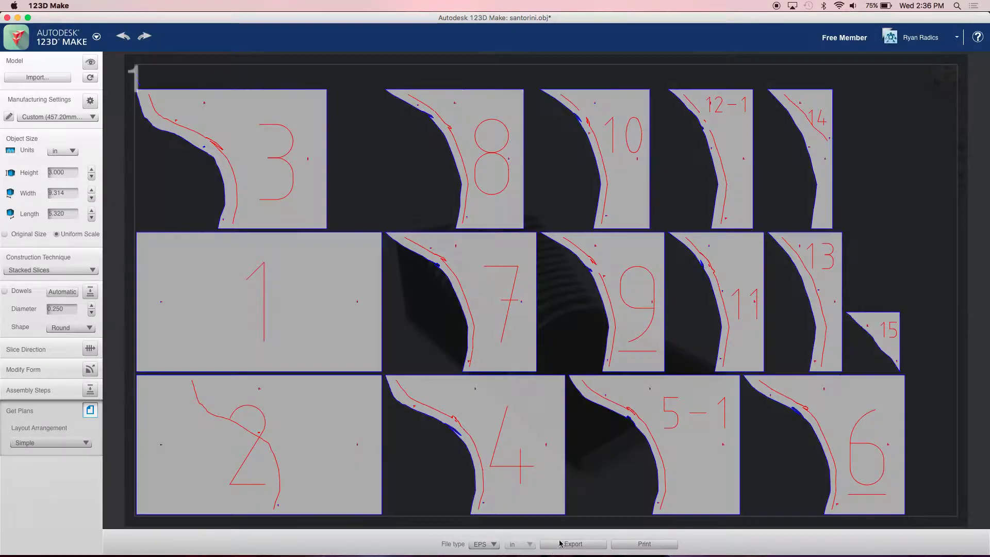
- Export the cut plan to the Desktop as the EPS file santorini123d
click(587, 548)
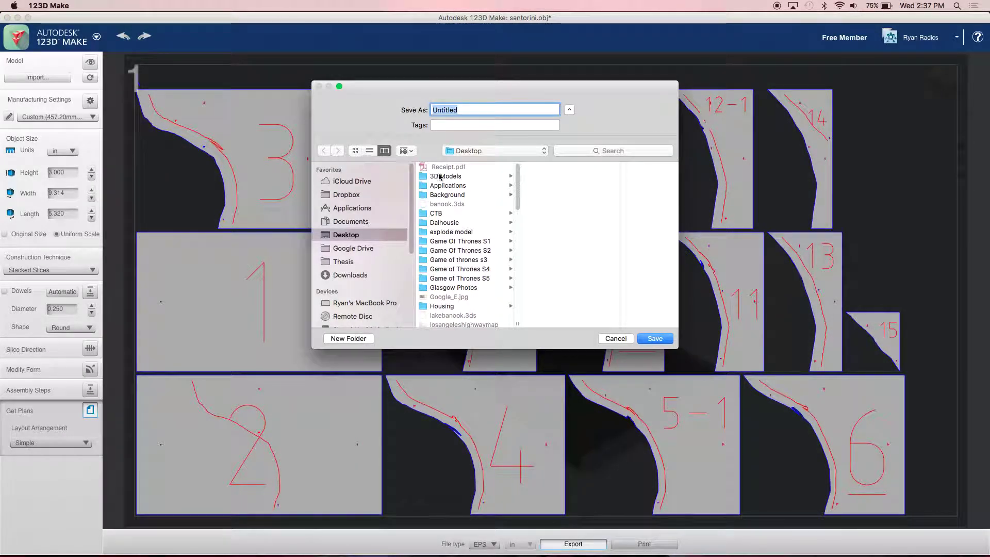
text(santorini123)
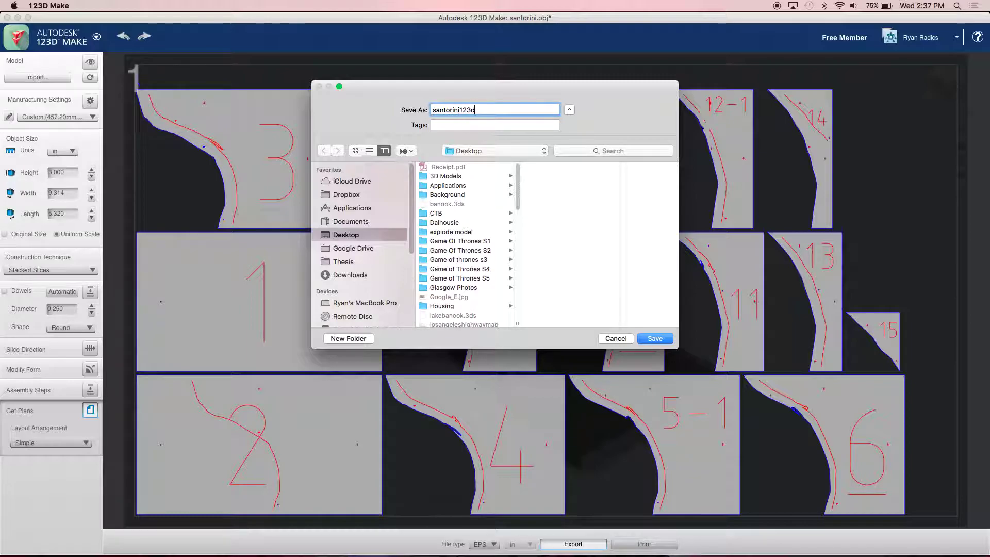
key(Return)
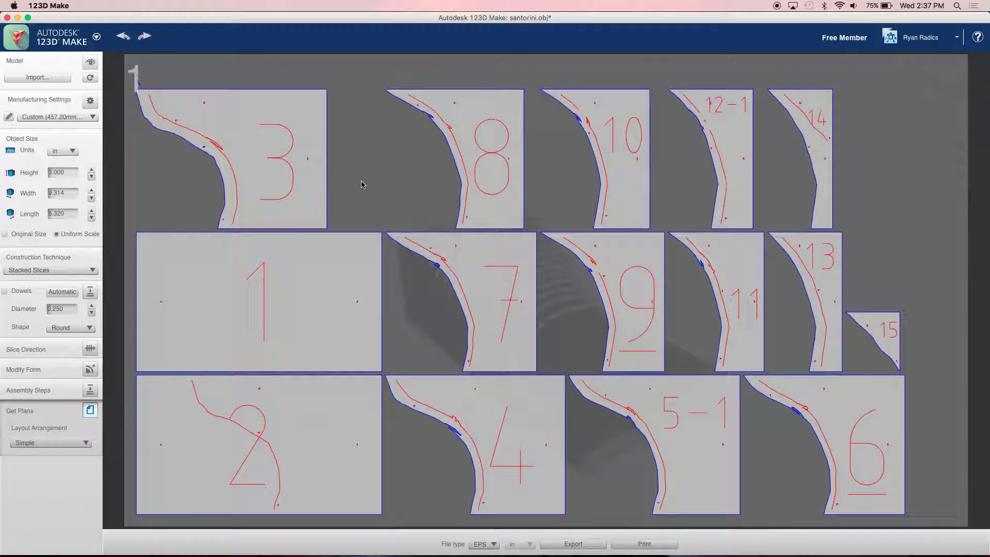
key(super+Tab)
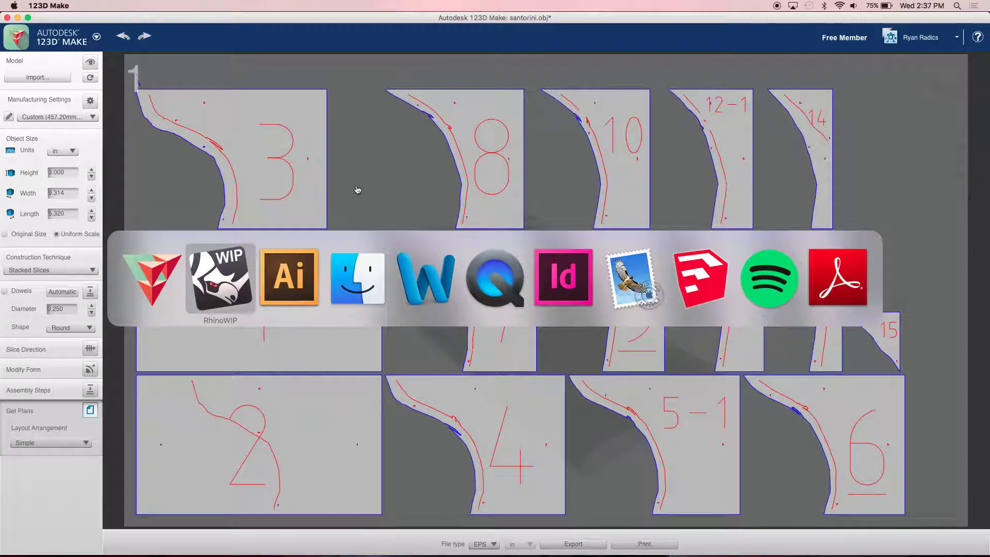
- In Illustrator, show the File > Open dialog on the Desktop, then return to 123D Make
key(super+Tab)
click(80, 6)
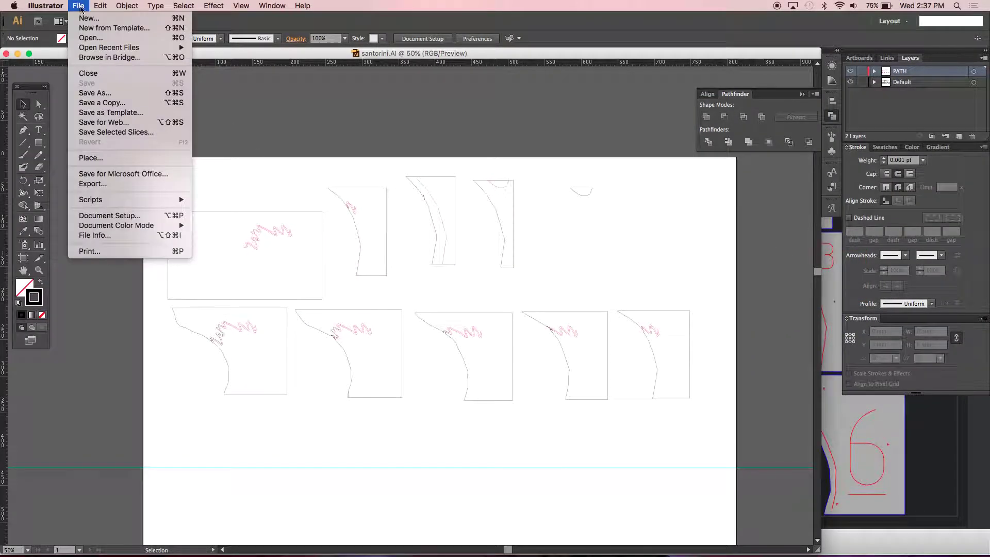
click(95, 39)
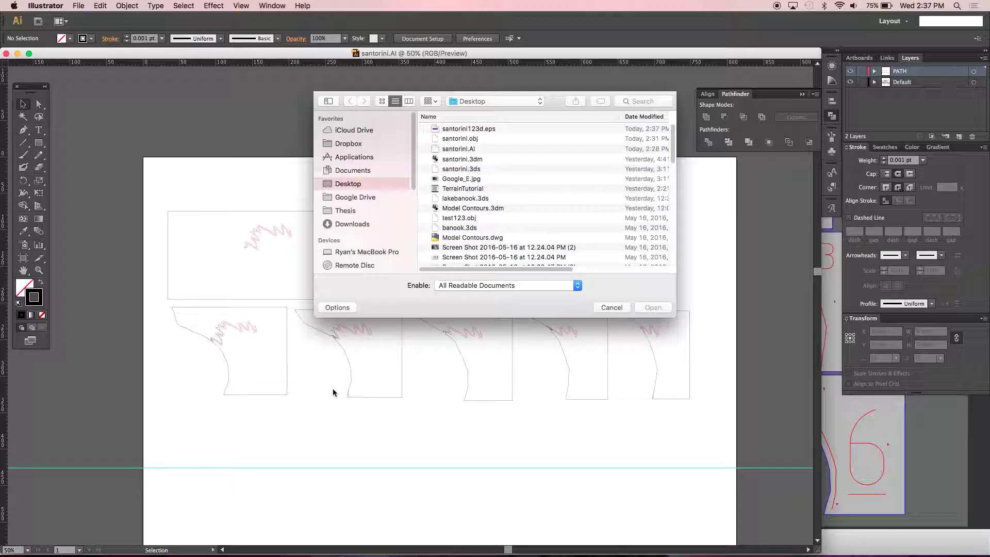
key(super+Tab)
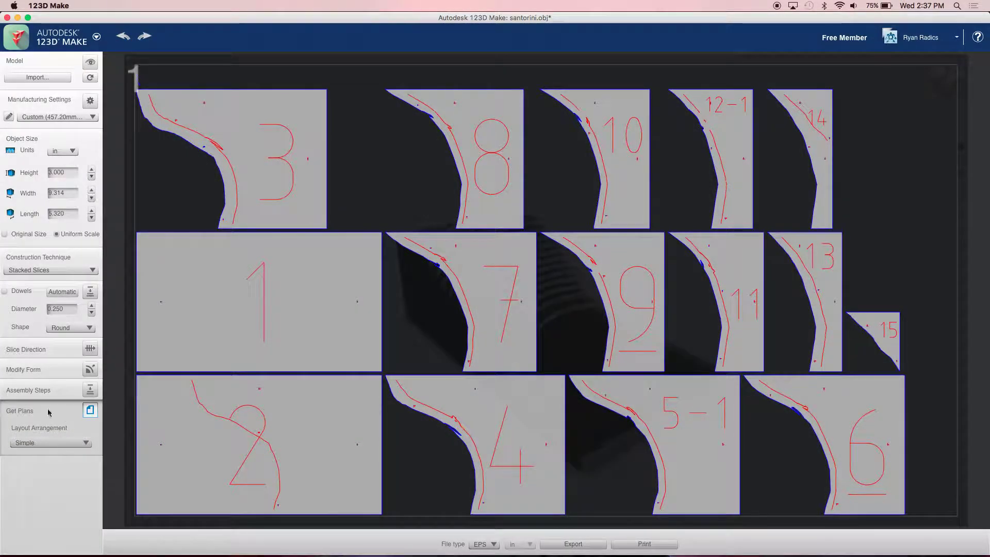
- Return to the 3D stacked-slice model view via the Manufacturing Settings dropdown
click(43, 123)
click(41, 120)
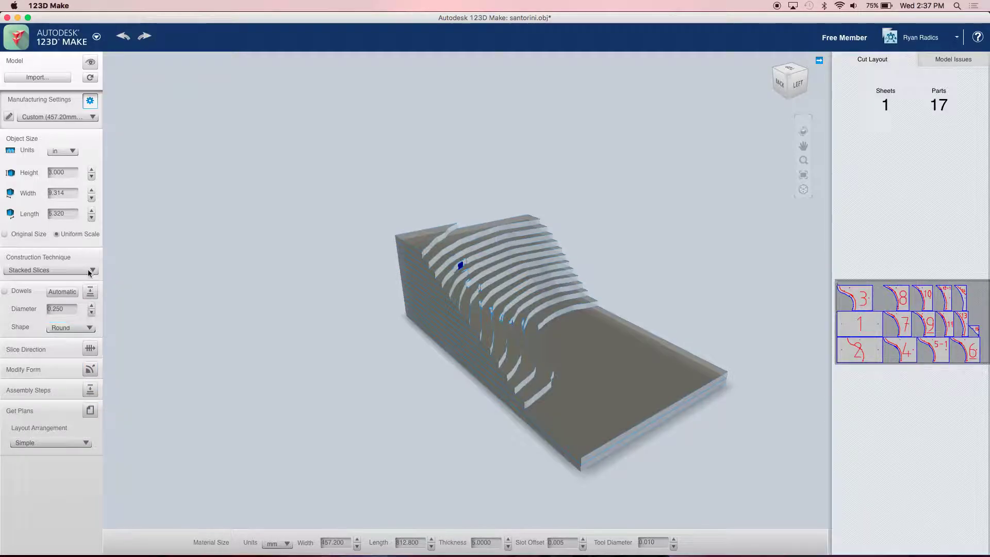
click(90, 101)
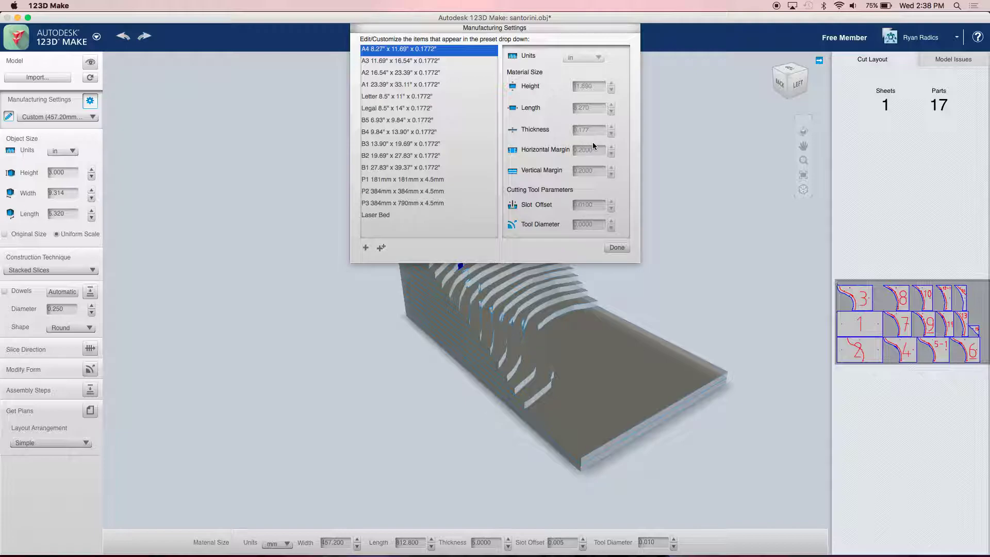
click(395, 220)
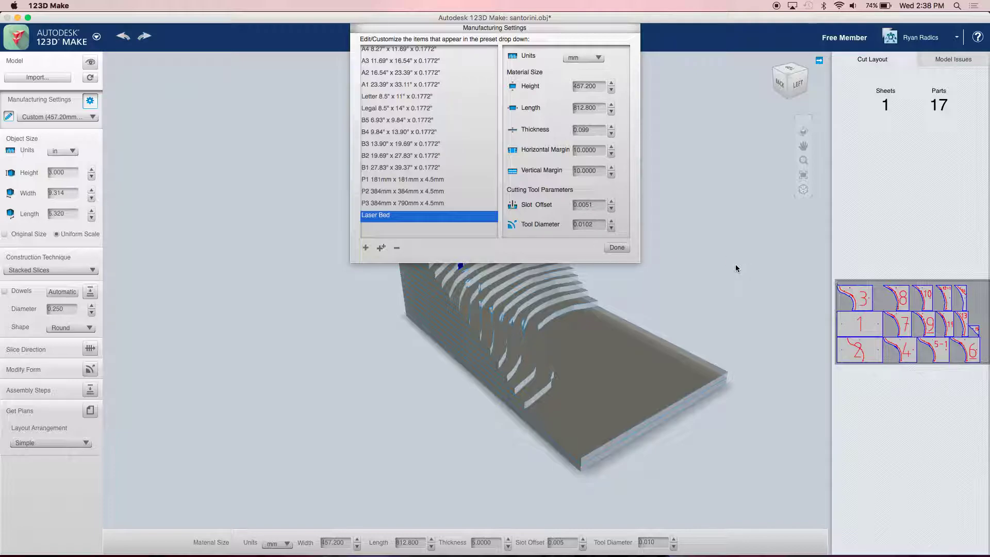
click(619, 248)
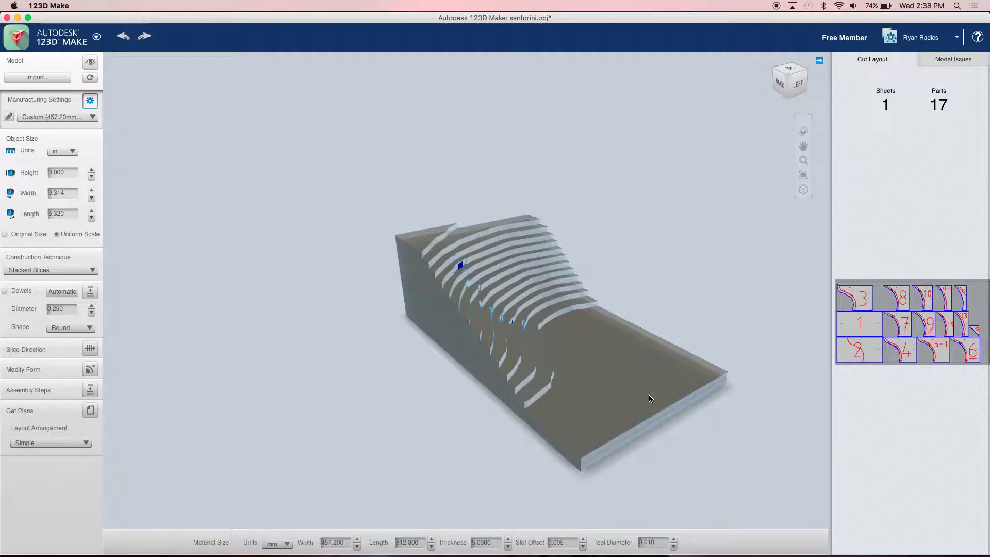
mouse_move(646, 541)
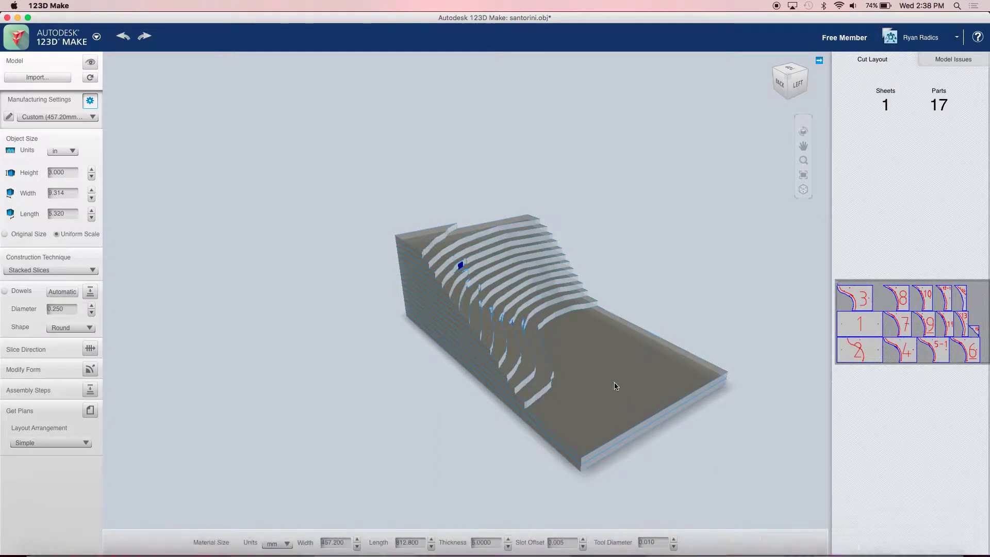
drag(585, 380, 592, 355)
scroll(547, 397, up, 5)
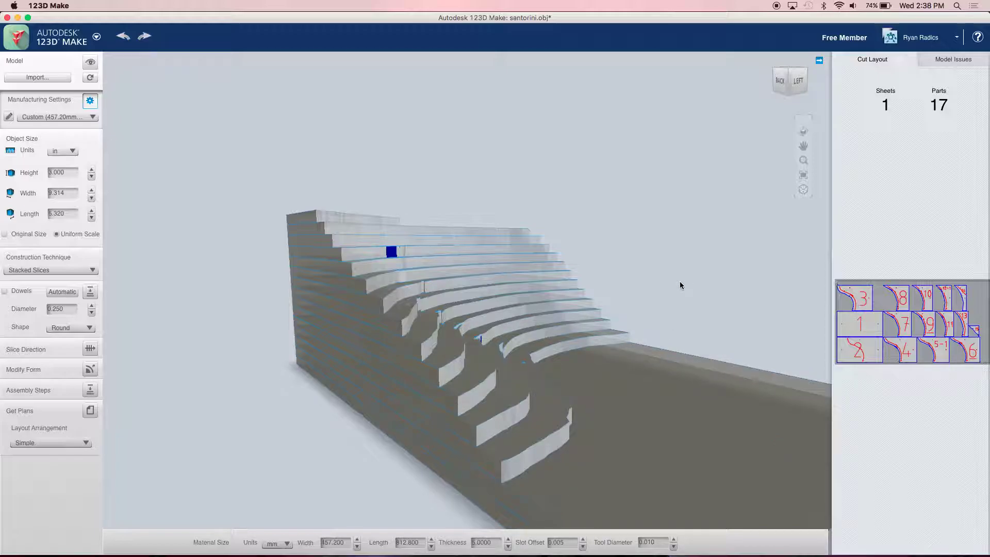
drag(682, 288, 641, 330)
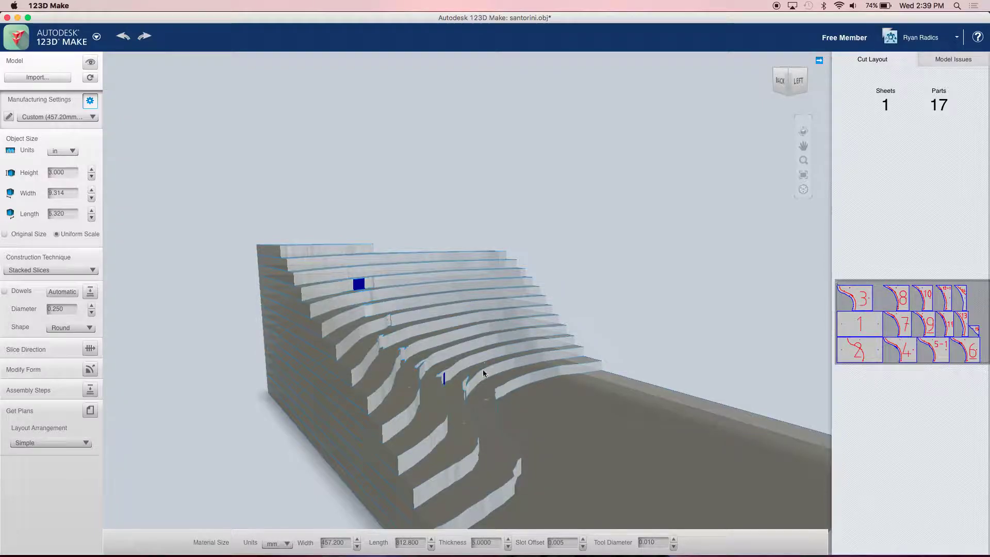
drag(439, 467, 450, 400)
scroll(450, 401, up, 6)
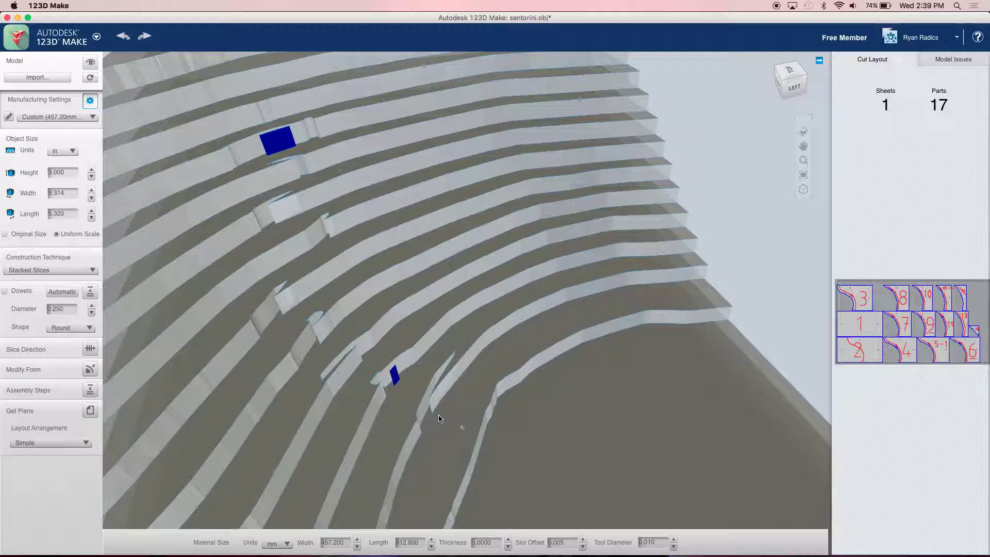
scroll(441, 417, down, 4)
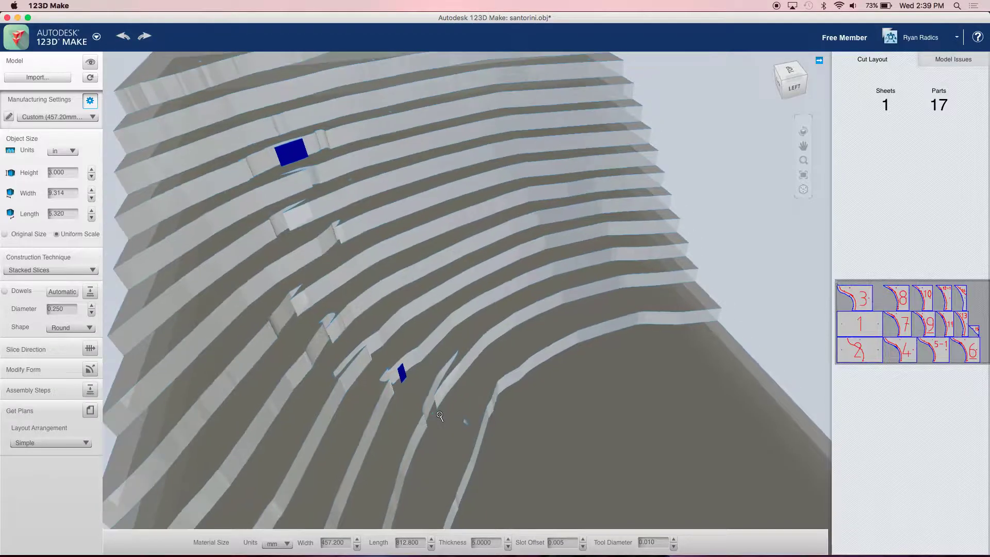
scroll(442, 416, down, 5)
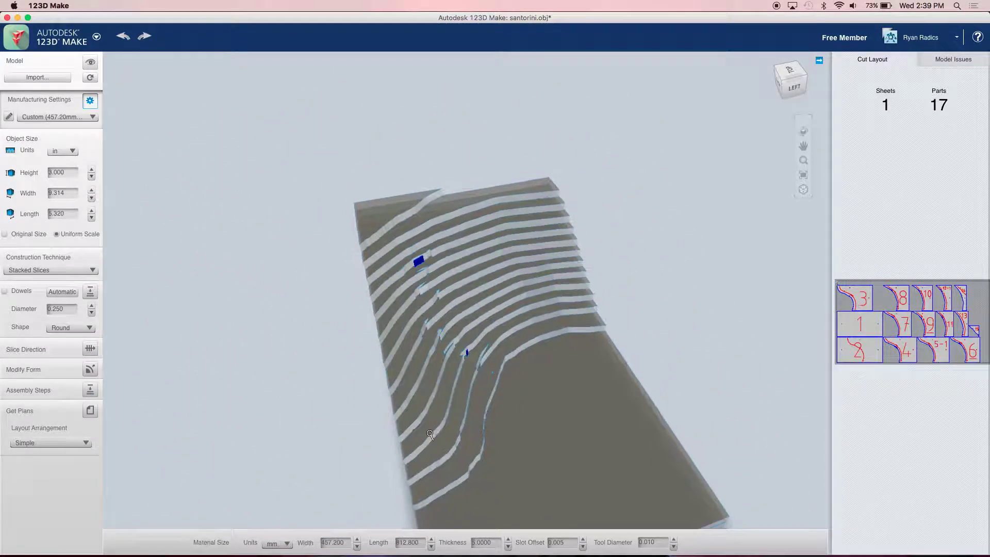
drag(321, 433, 306, 381)
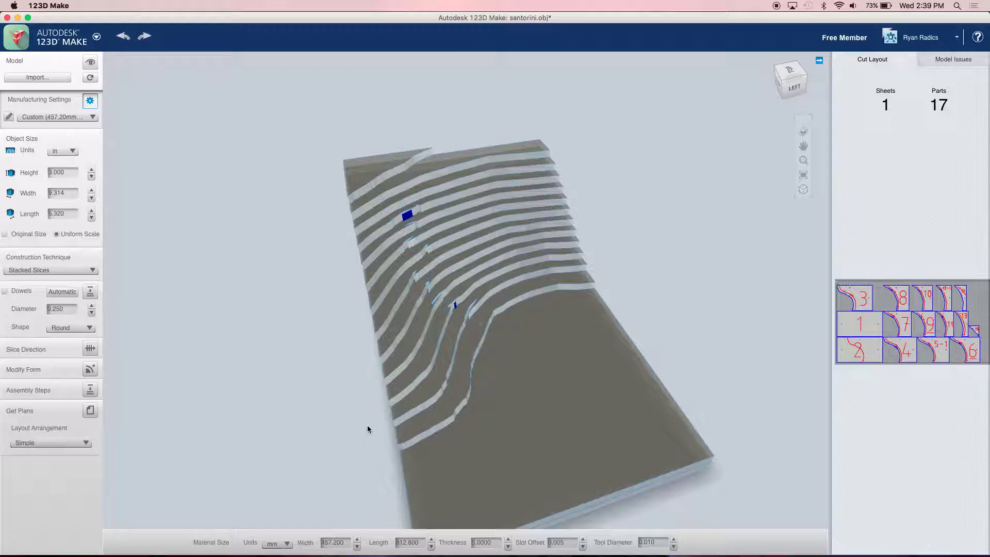
drag(398, 449, 464, 380)
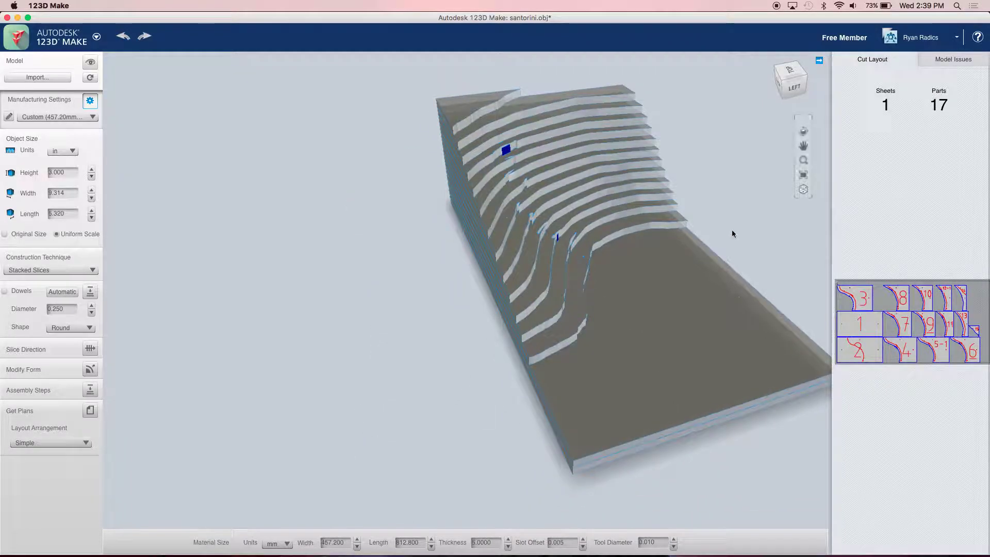
- Open santorini123d.eps in Illustrator and zoom out to show the whole artboard
click(768, 546)
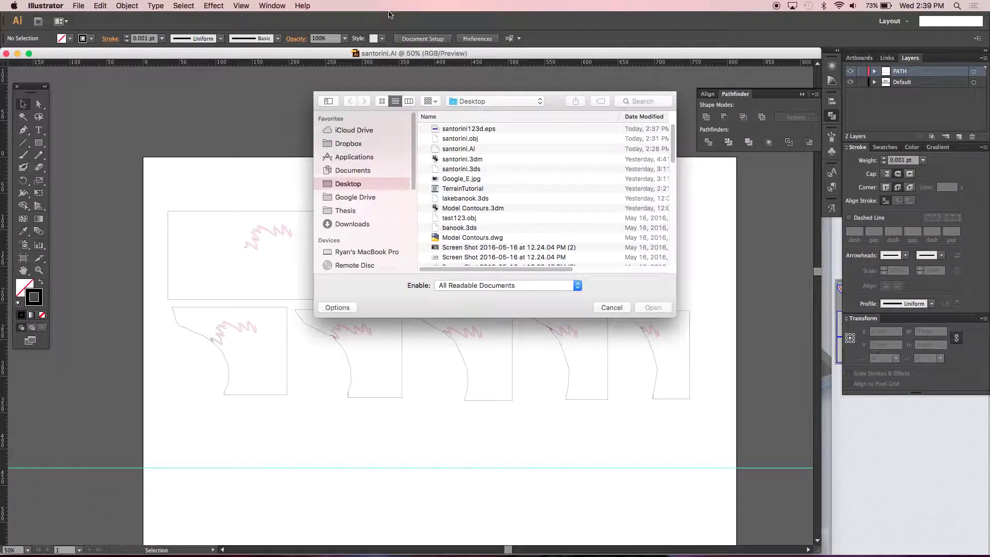
double_click(478, 129)
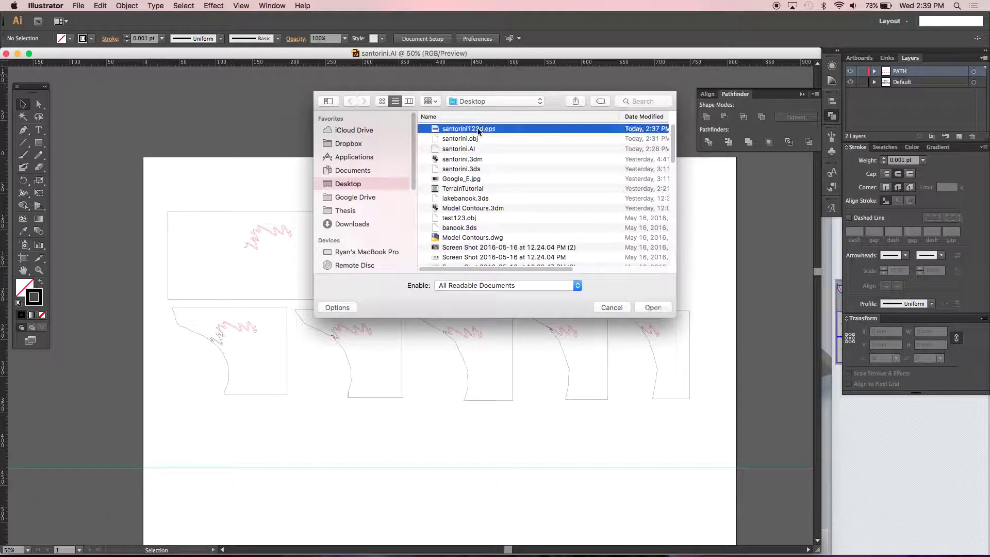
key(super+minus)
key(super+minus)
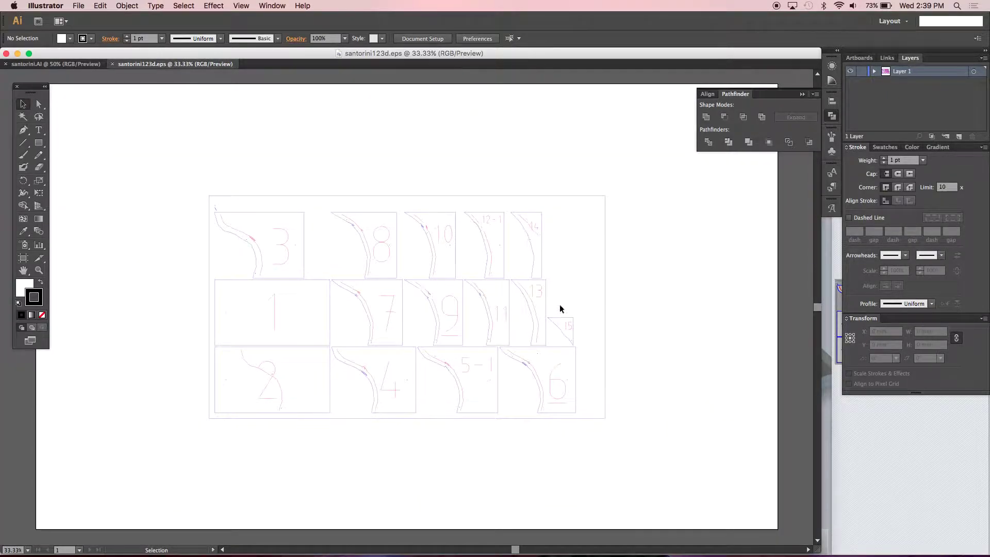
- Resize the artboard to 812.8 mm wide by 812.8 mm high with the Artboard tool
click(23, 261)
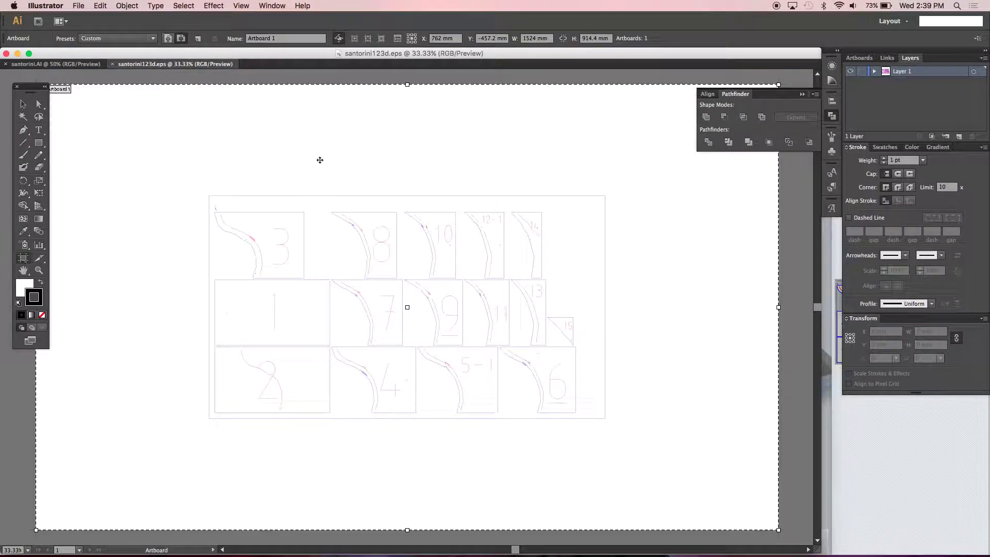
click(545, 40)
text(812.8)
key(Tab)
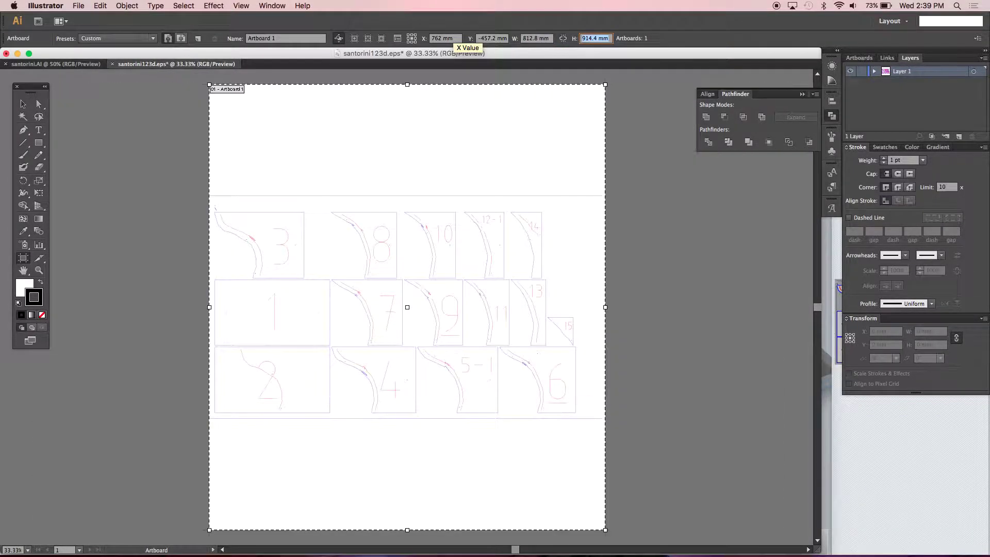
text(18in)
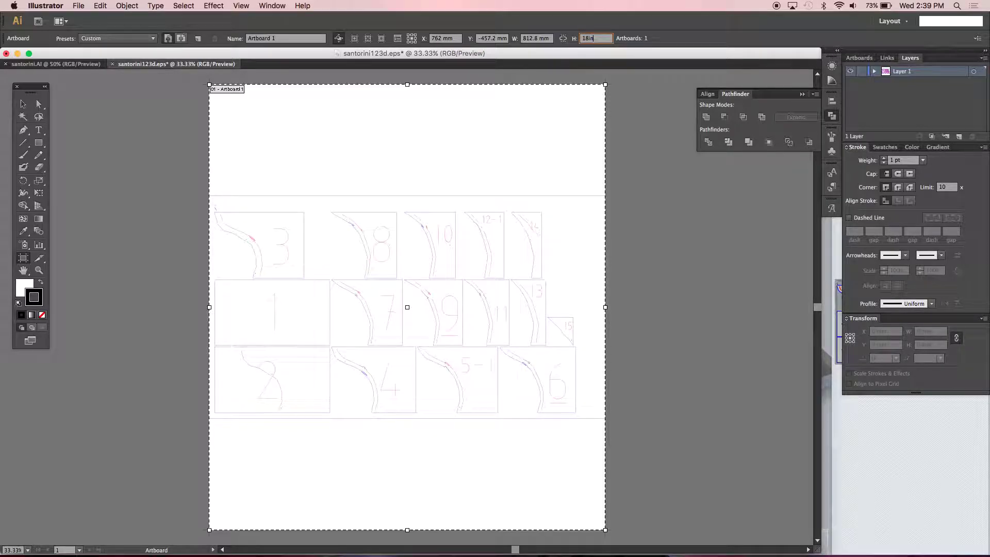
text(812.8)
key(Tab)
- Leave artboard editing and marquee-select all the cut-sheet artwork
click(654, 257)
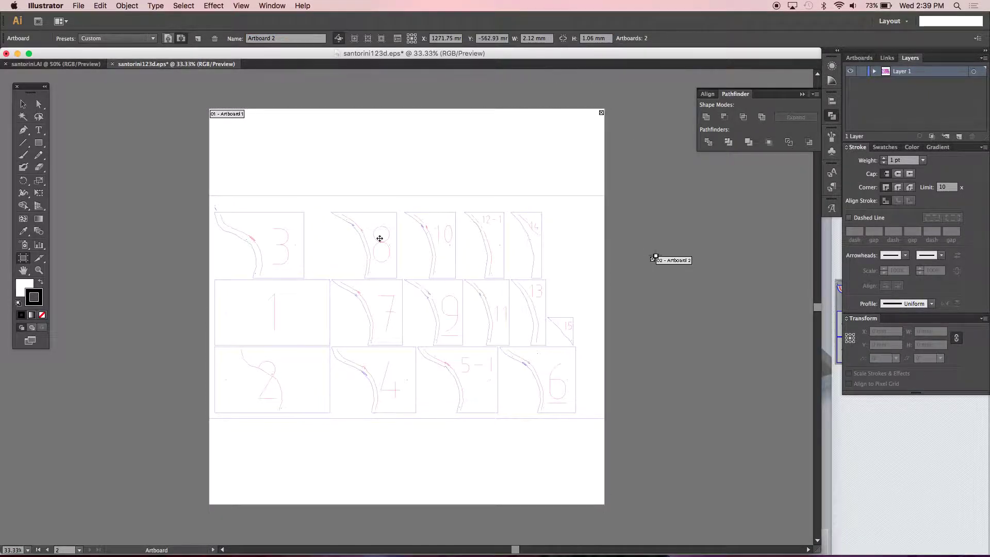
key(Escape)
drag(159, 181, 735, 446)
- Move the cut-sheet group up toward the artboard top and ungroup it
click(494, 242)
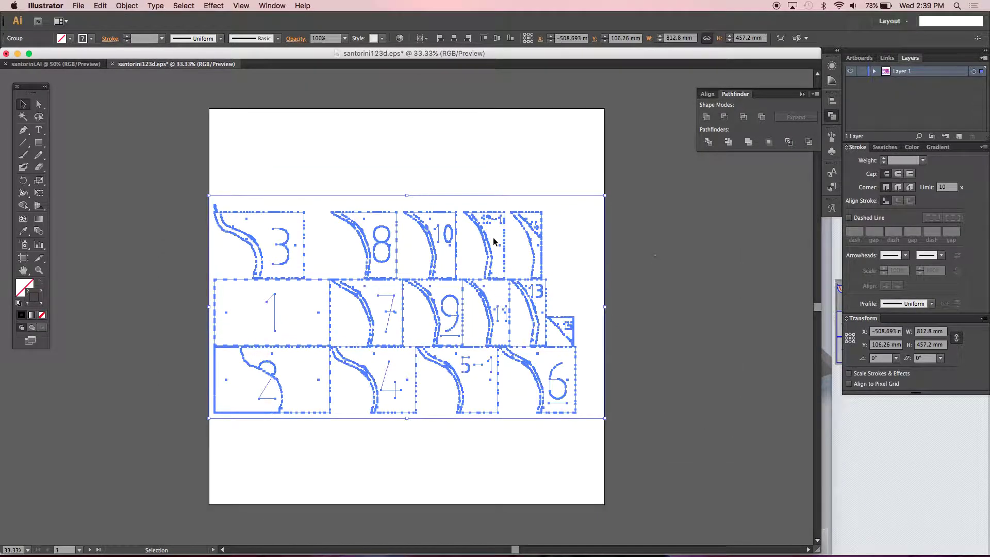
drag(478, 197, 479, 111)
click(596, 338)
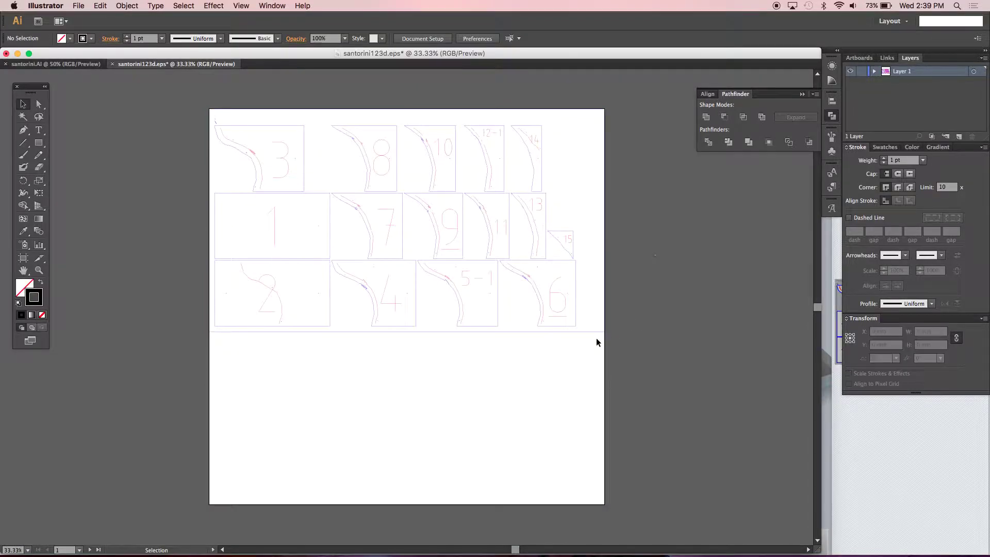
click(598, 332)
click(644, 323)
click(574, 313)
right_click(521, 251)
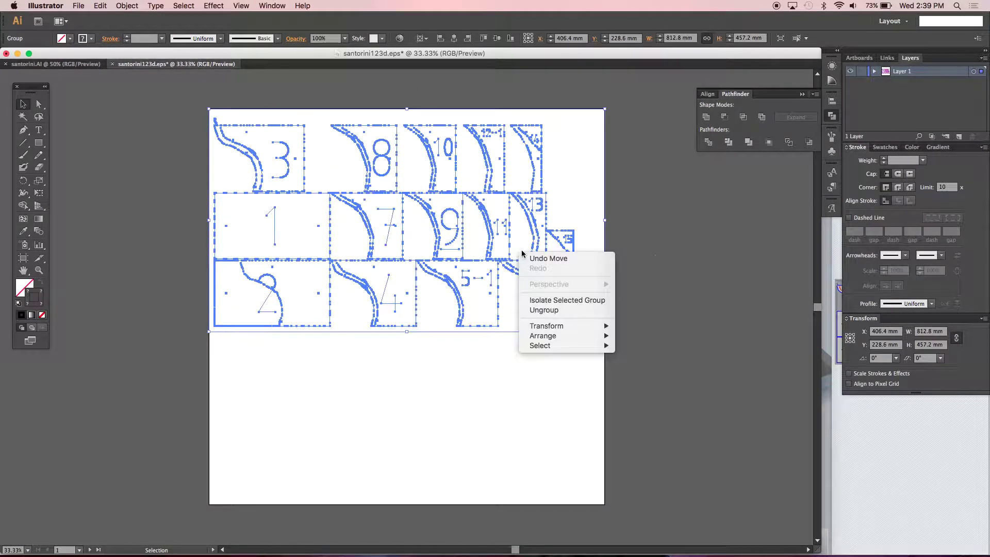
click(559, 311)
click(642, 319)
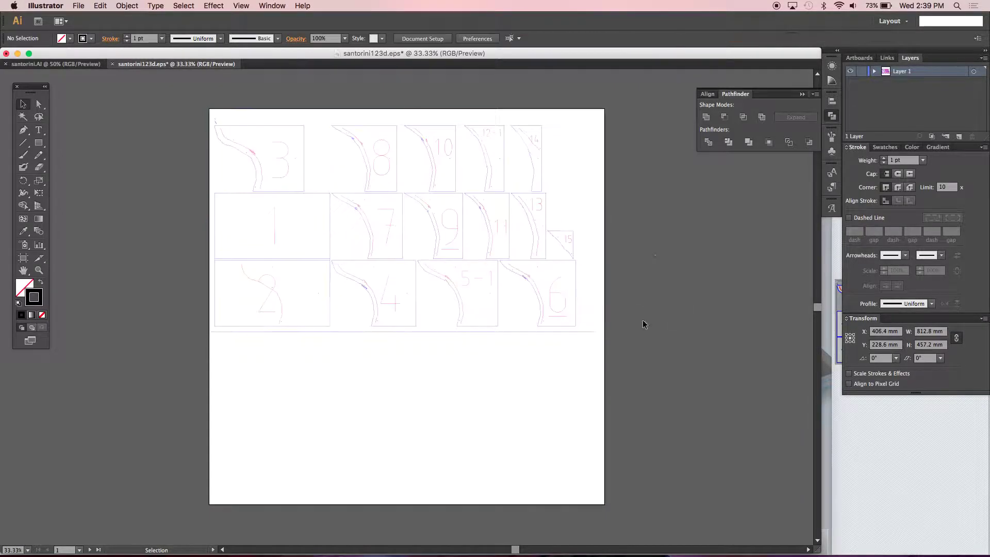
- Set the large framing rectangle's stroke to black 000000, then zoom to 100% on slices 4 and 5-1
click(593, 332)
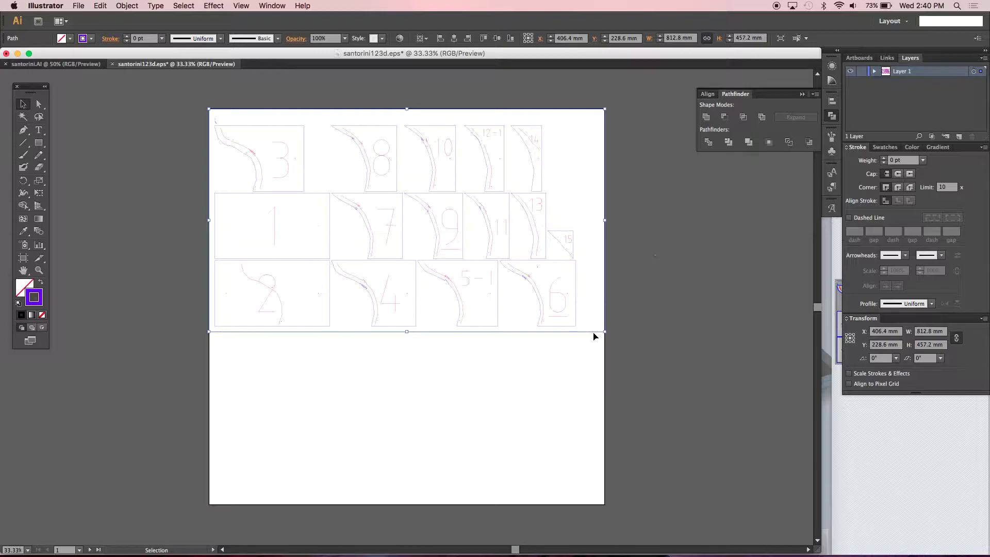
double_click(34, 297)
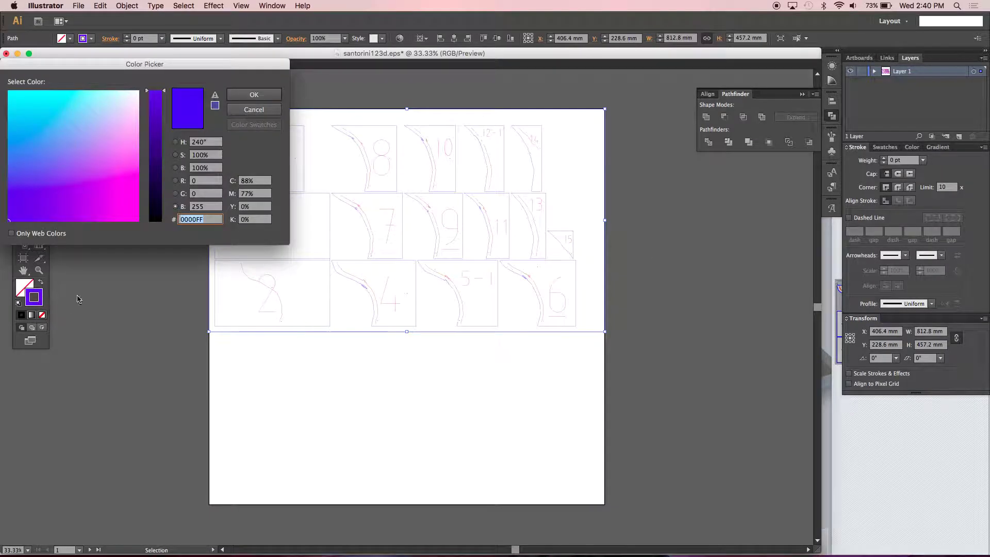
click(176, 220)
text(000000)
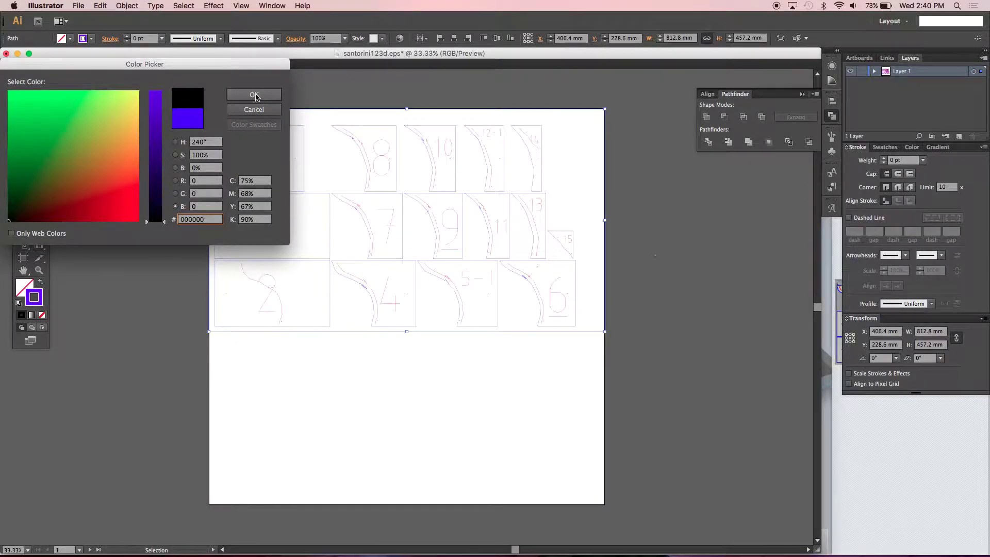
click(253, 94)
click(358, 399)
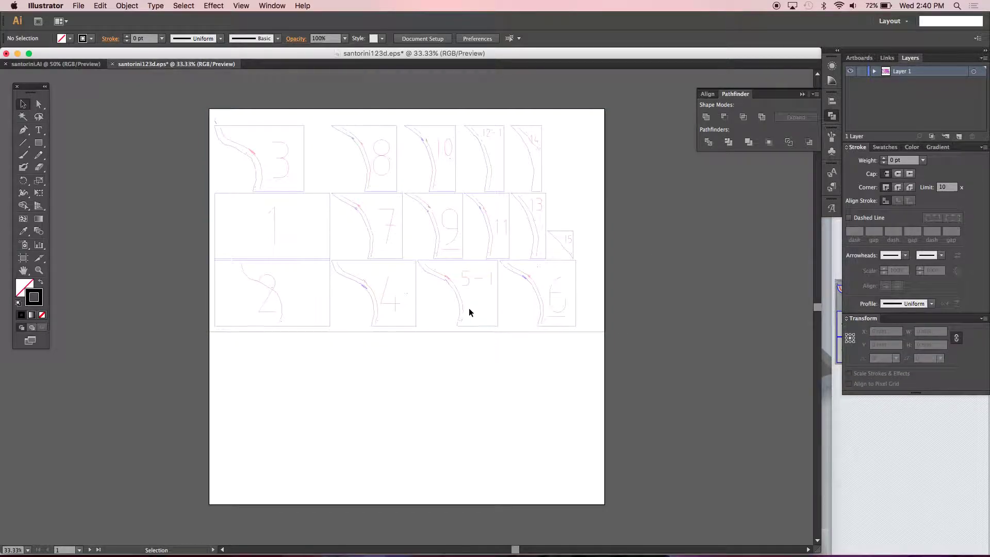
key(super+1)
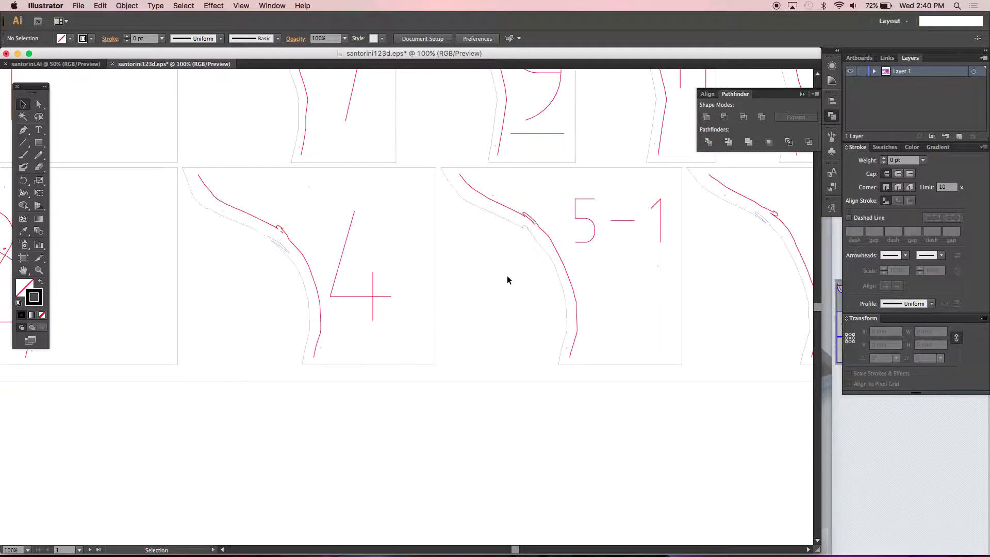
- Confirm the 5-1 cut path strokes red FF0000 and the 4 cut path blue 0000FF
click(540, 228)
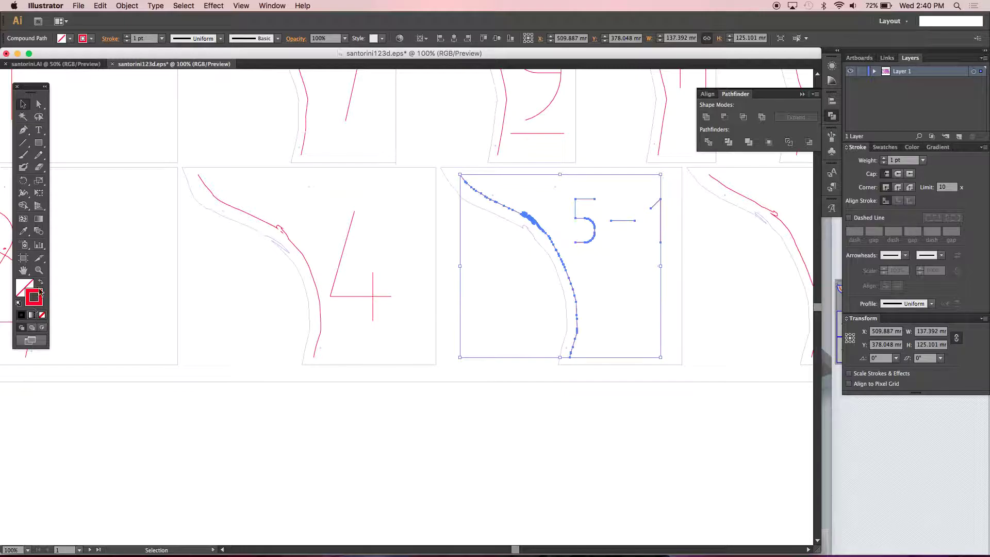
double_click(35, 297)
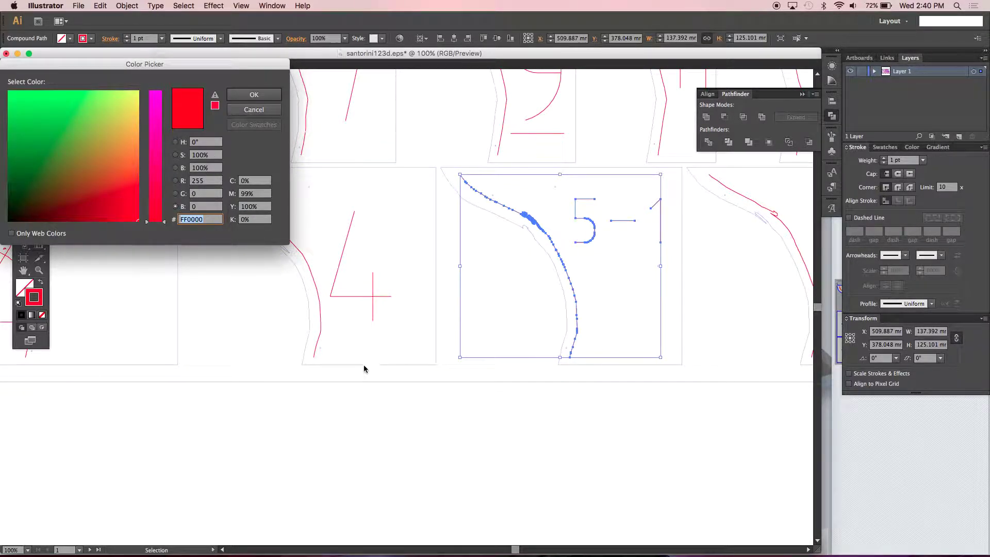
click(254, 109)
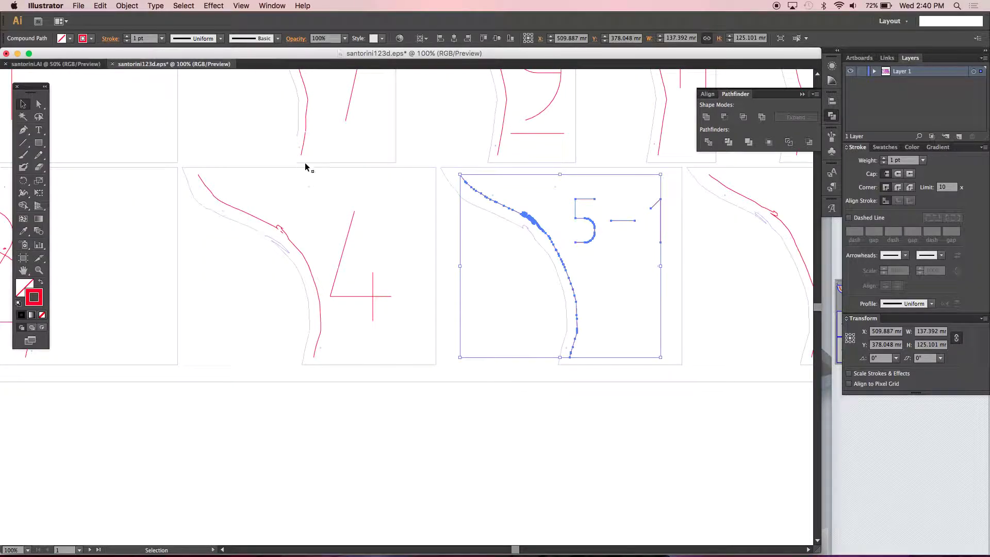
click(310, 168)
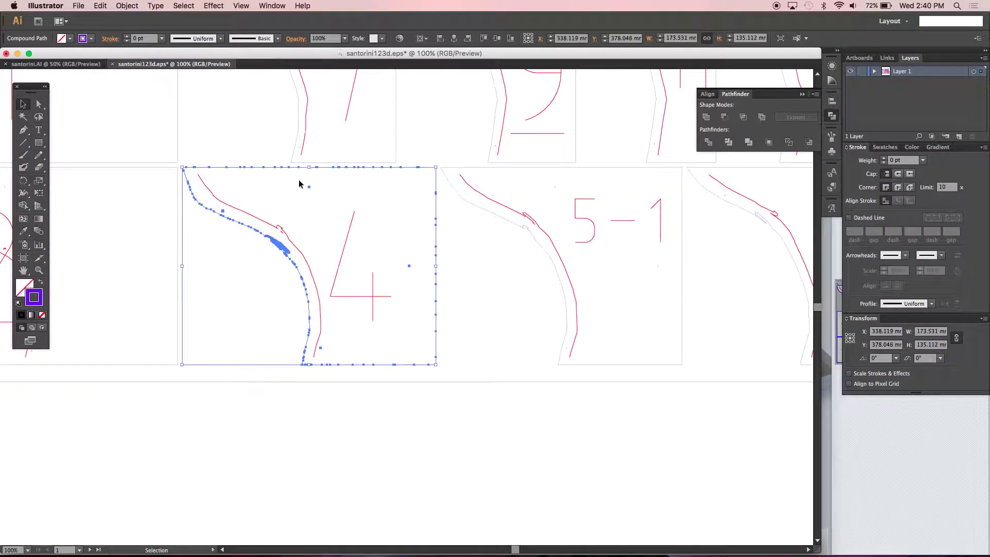
double_click(35, 298)
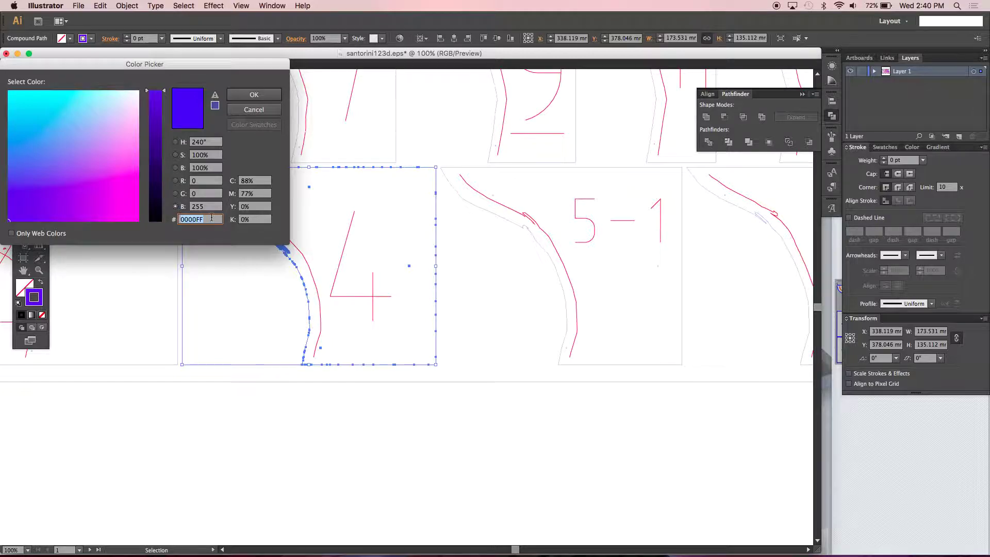
click(244, 98)
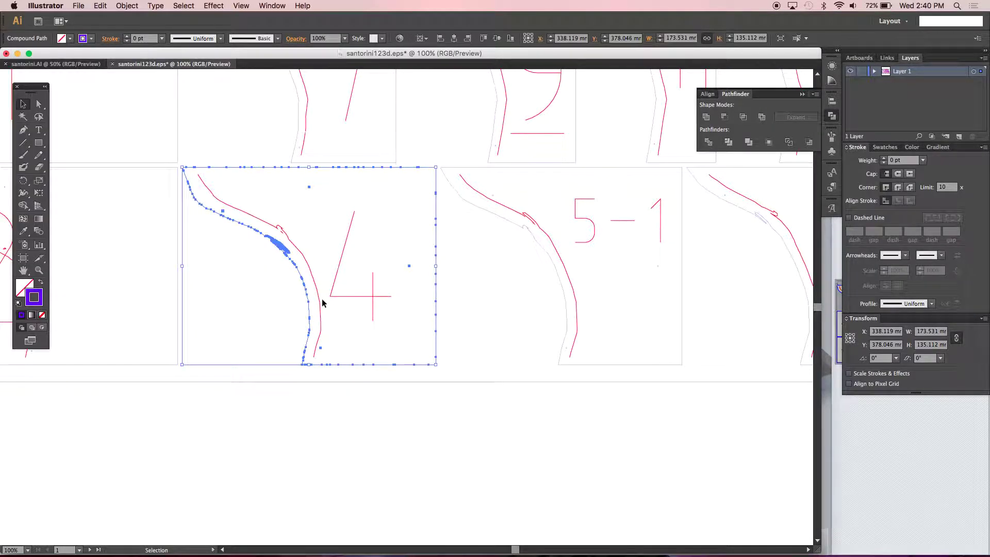
- Zoom out and marquee-select all the artwork on the sheet
key(super+minus)
key(super+minus)
key(super+minus)
key(super+minus)
click(546, 344)
drag(546, 345, 253, 161)
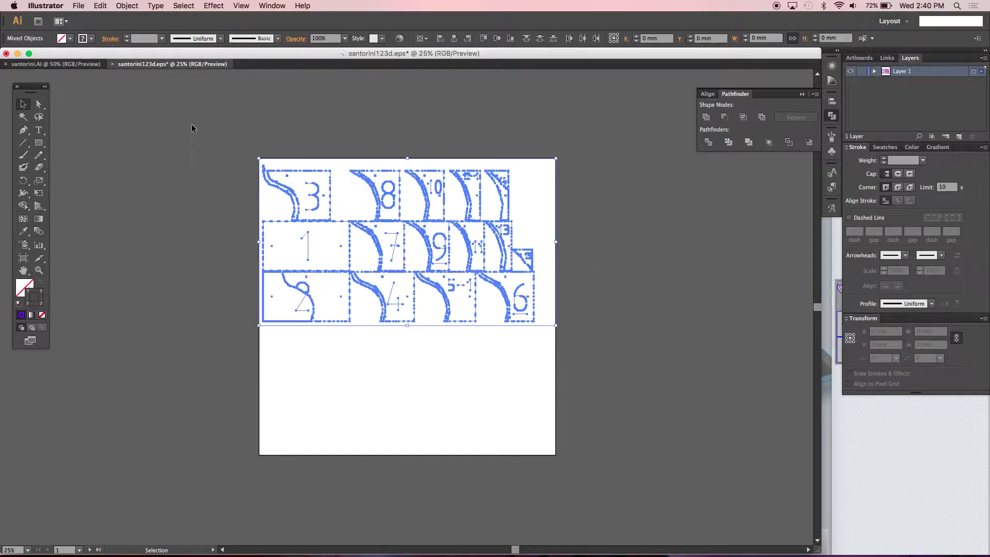
- Give all selected cut lines a 0.001 pt stroke weight
click(143, 40)
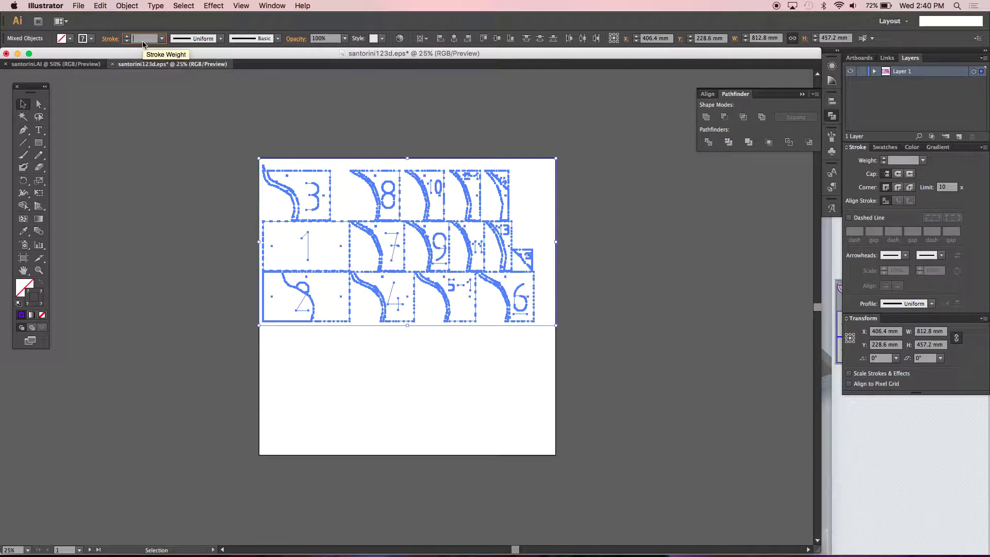
text(0.001)
key(Tab)
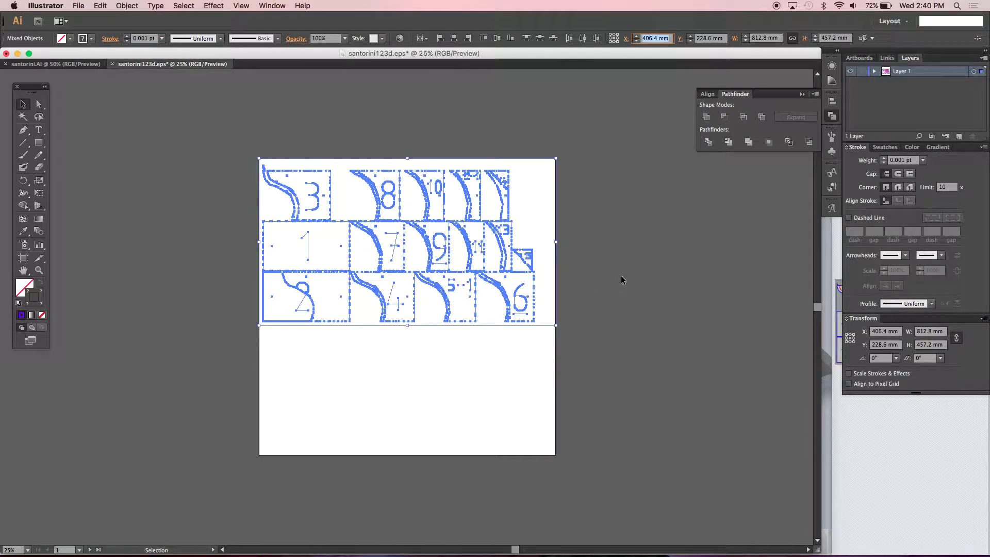
click(621, 278)
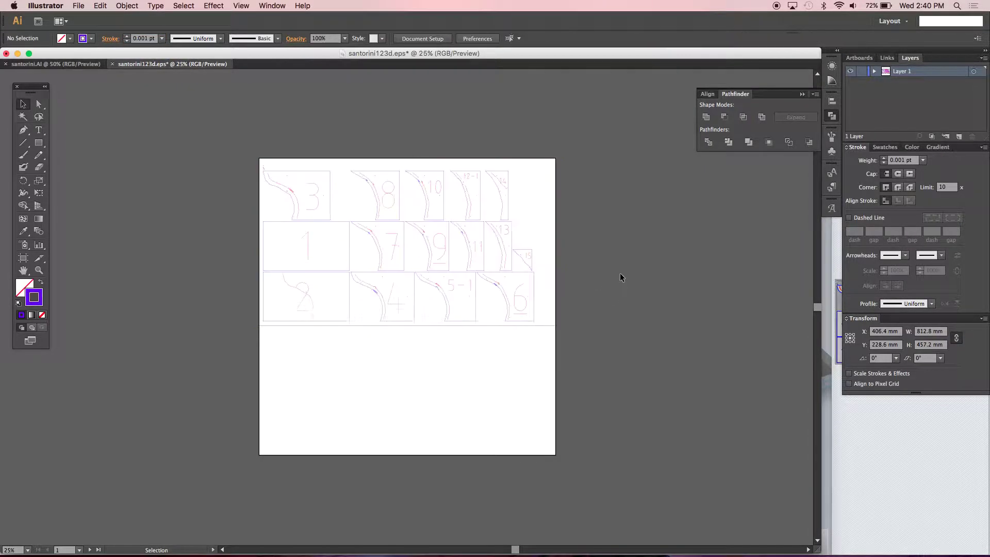
- Select the 6 slice's outline and switch the Color panel to RGB mode
click(534, 275)
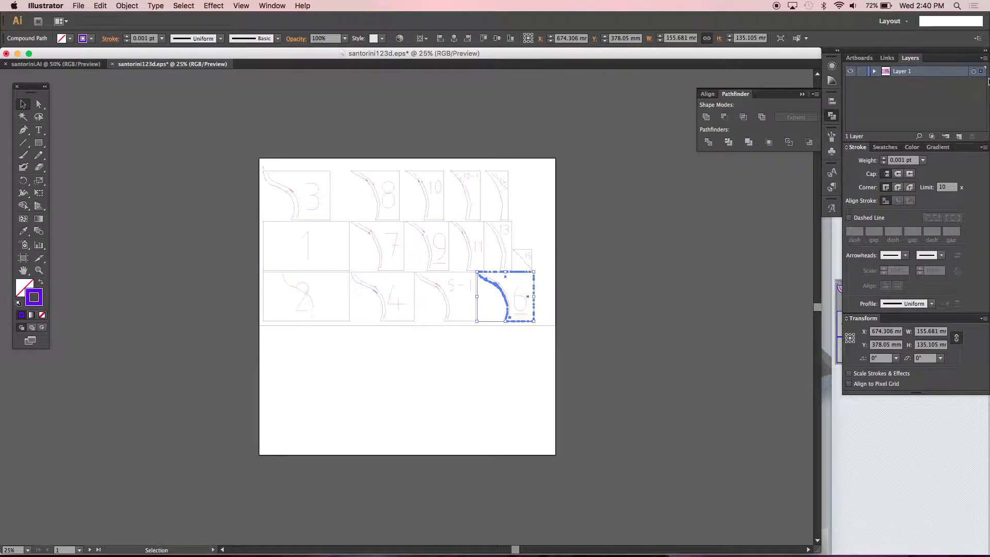
click(985, 61)
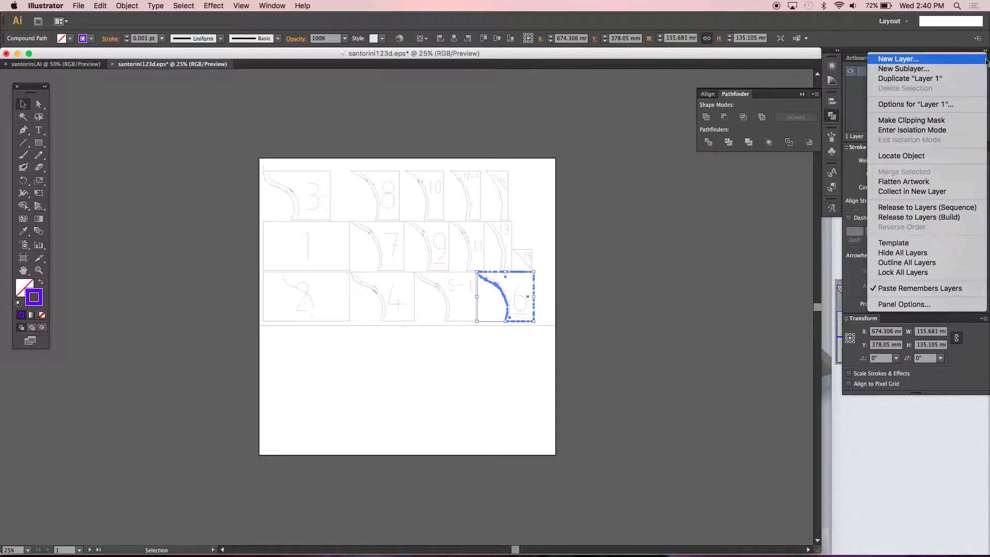
click(846, 109)
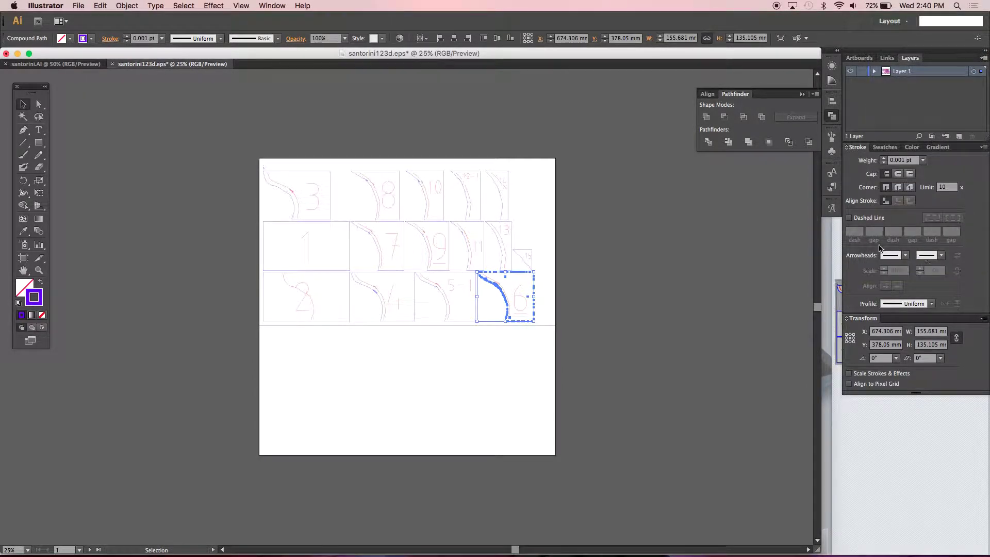
click(912, 147)
click(984, 148)
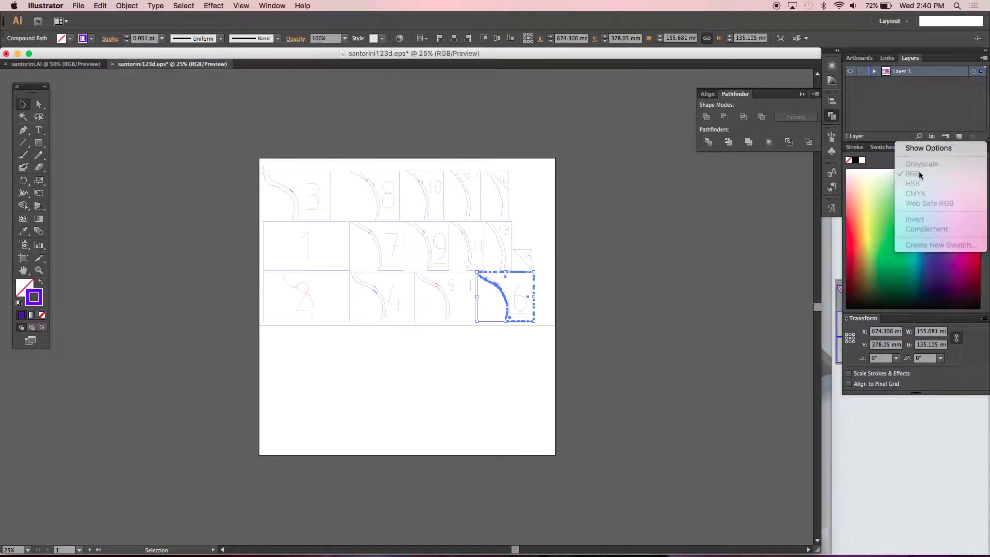
click(631, 229)
- Reselect and clear the artwork, then start Save As for the document
drag(722, 366, 224, 117)
click(372, 128)
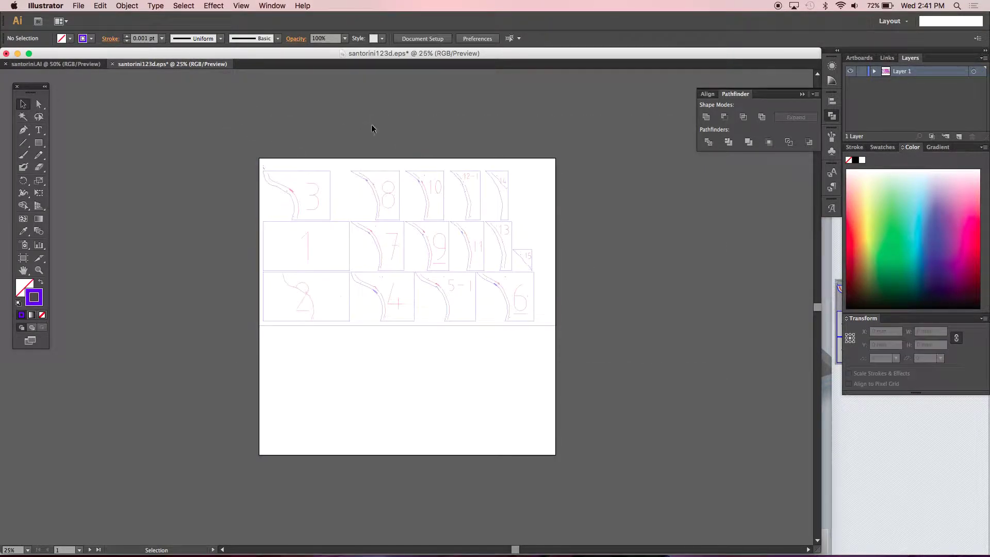
key(super+shift+s)
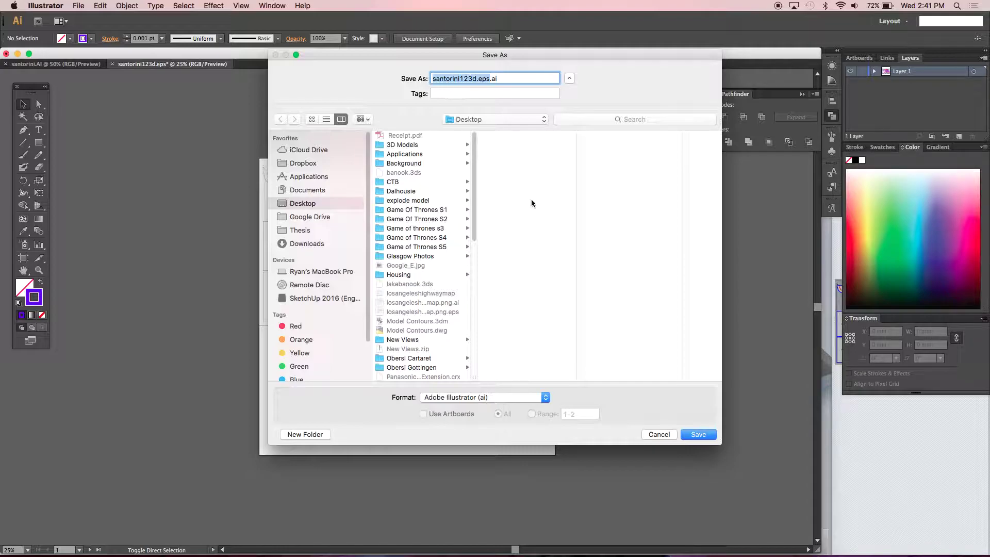
- Save as santorini123d.eps.ai on the Desktop in a legacy Illustrator version, accepting the warning
click(693, 435)
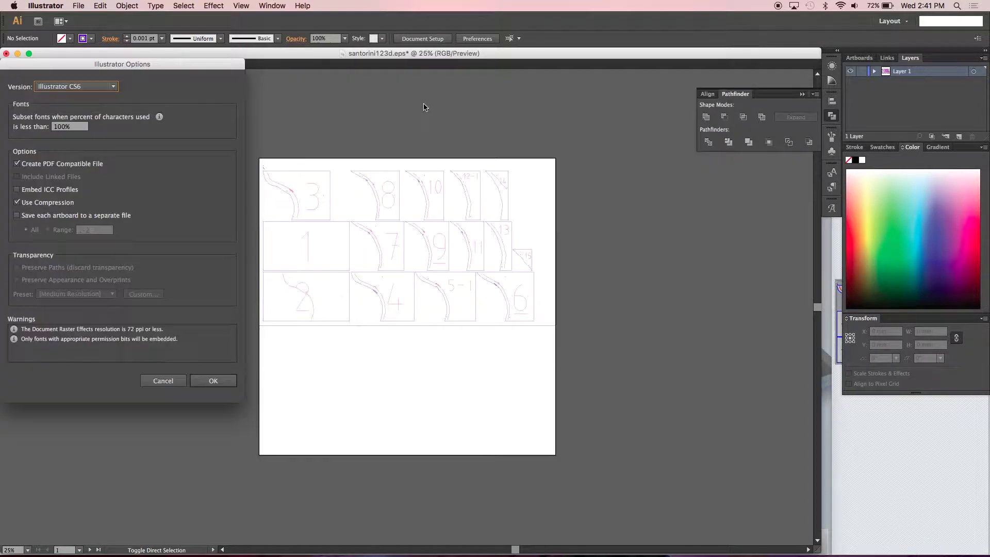
click(77, 89)
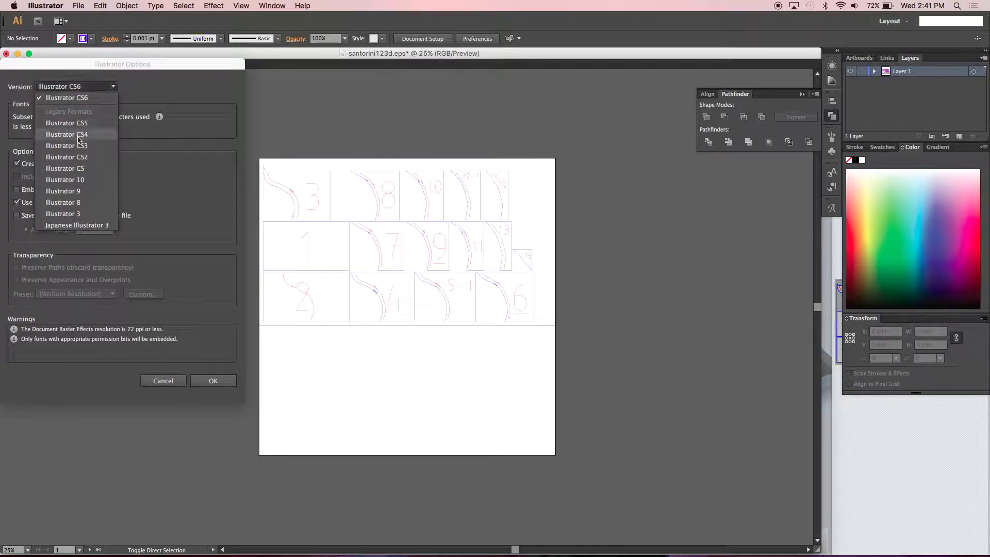
click(80, 153)
click(212, 379)
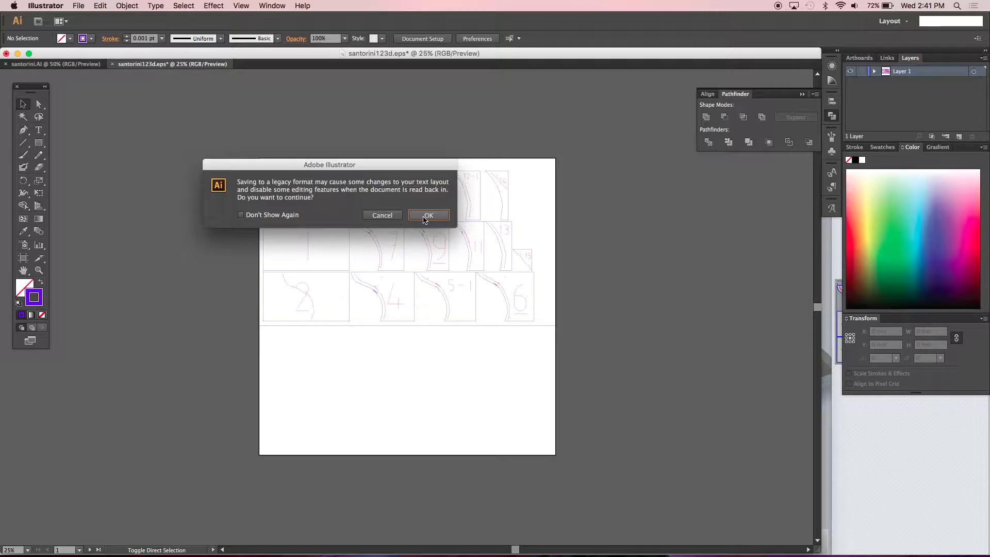
click(424, 218)
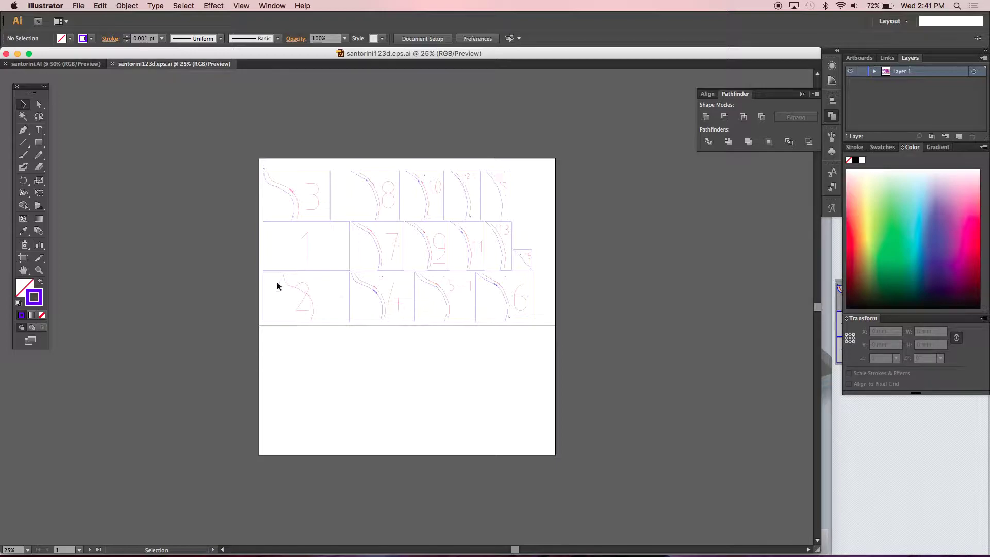
- Zoom in on the bottom row of slices around the 2 tile
mouse_move(301, 303)
mouse_down()
mouse_move(351, 308)
mouse_move(301, 303)
mouse_up()
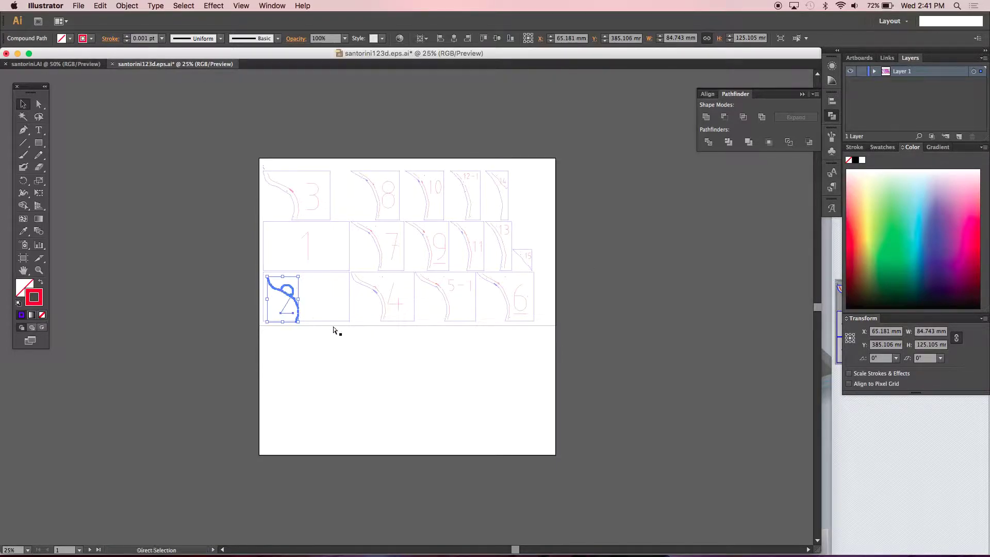
click(313, 337)
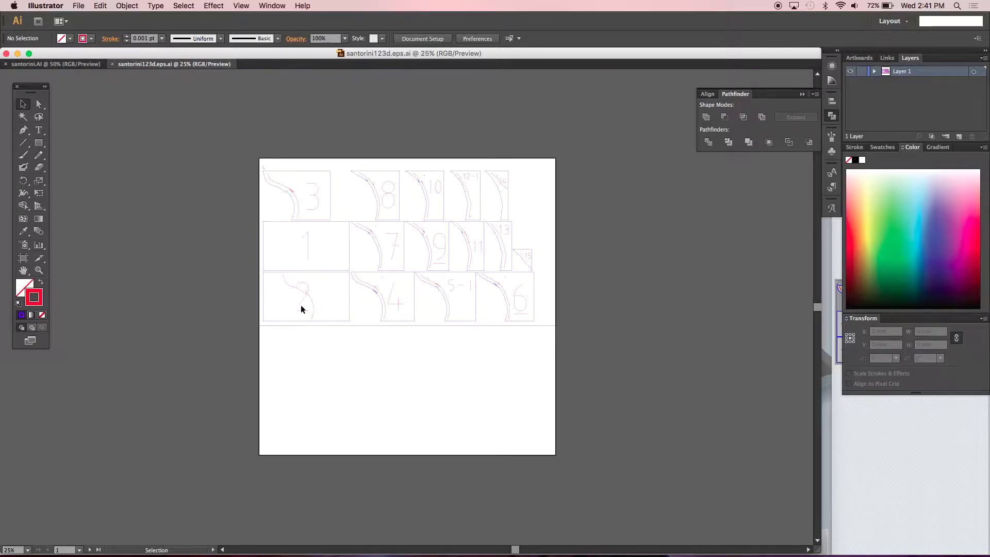
key(super+equal)
key(super+equal)
key(super+equal)
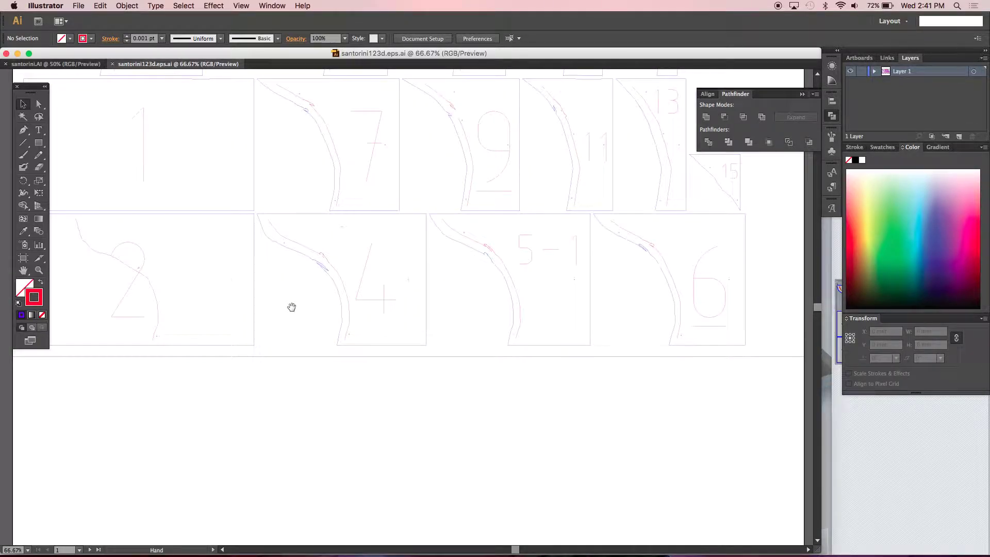
scroll(295, 307, left, 5)
scroll(294, 307, up, 1)
- Release the 2 tile's compound path into separate pieces
click(286, 308)
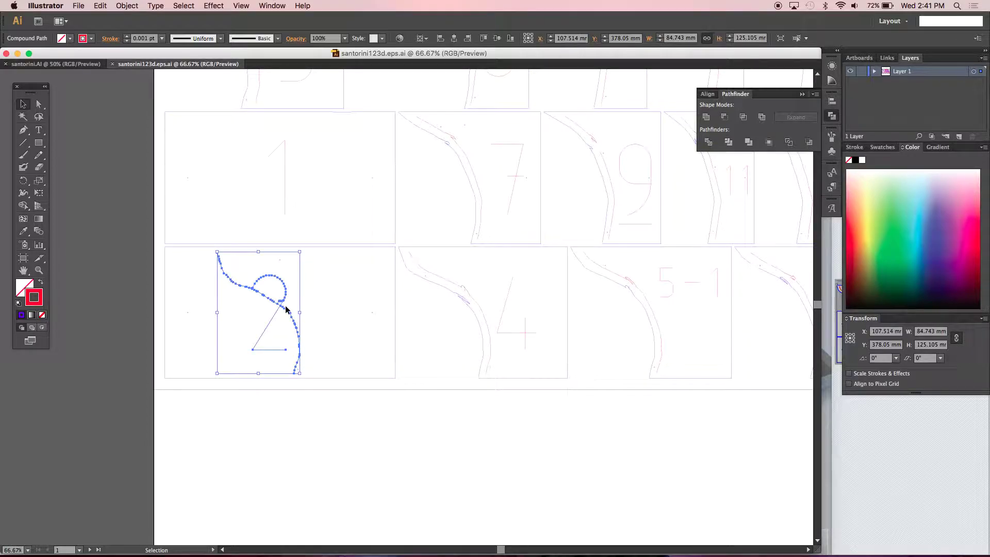
click(277, 421)
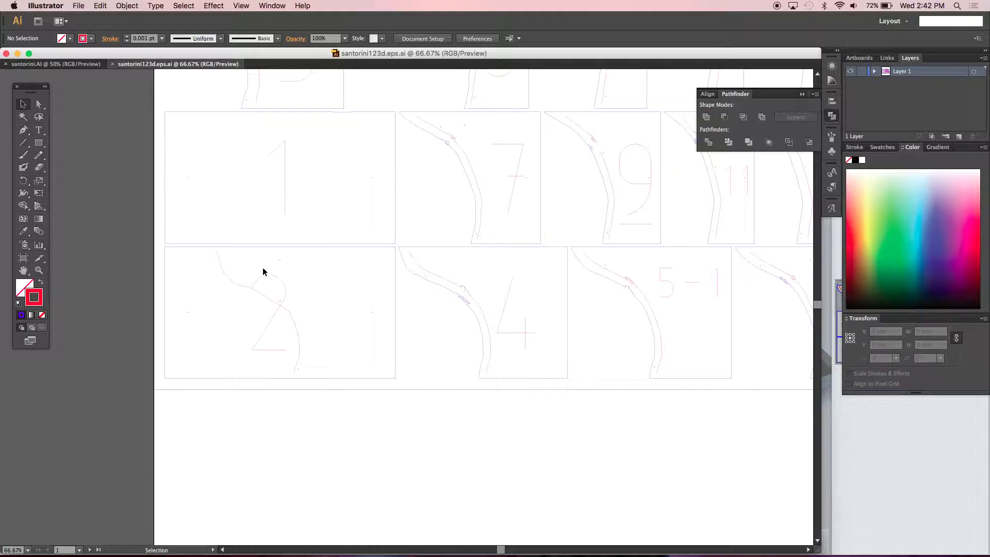
click(270, 329)
right_click(287, 345)
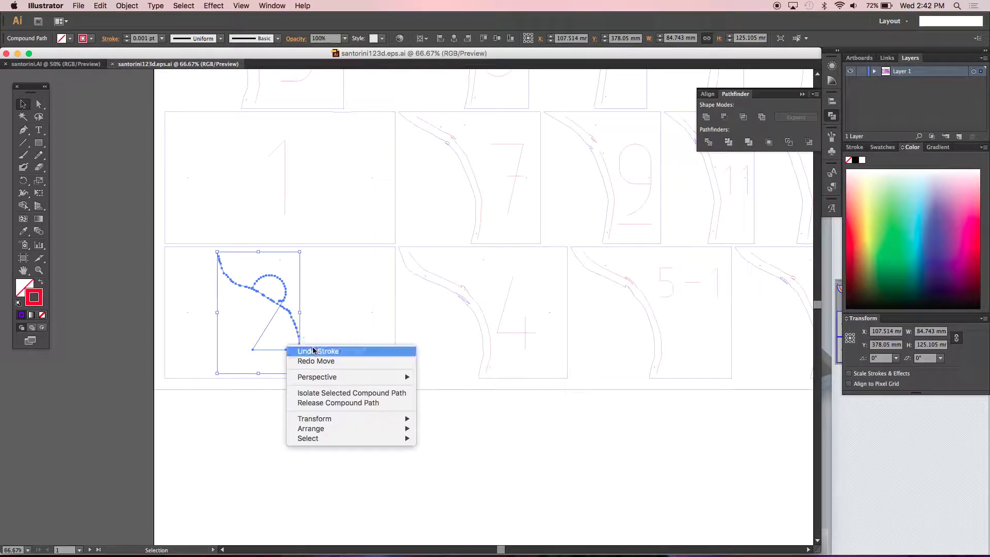
click(321, 402)
click(269, 385)
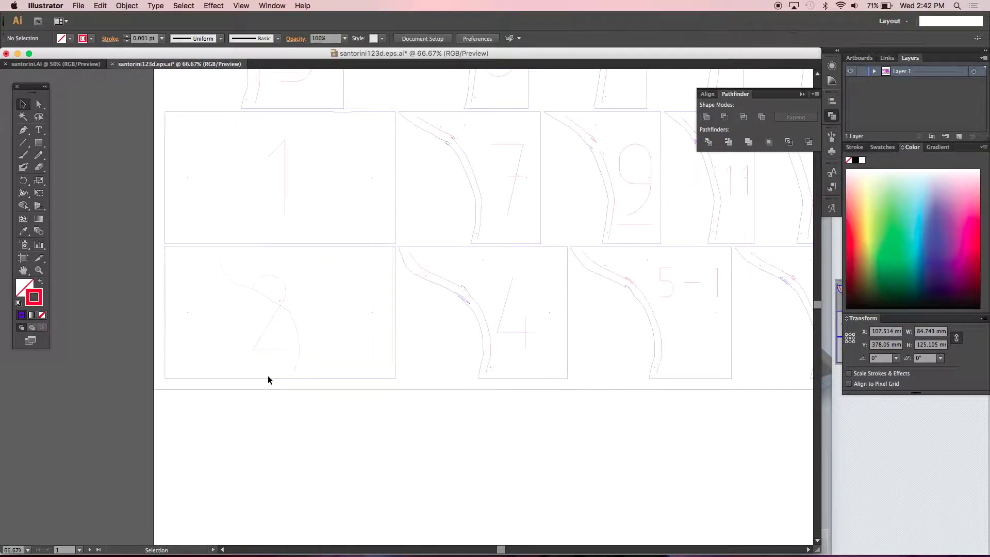
- Move the numeral 2 to the right side of its tile, clear of the outline
click(269, 329)
drag(269, 329, 356, 331)
click(325, 454)
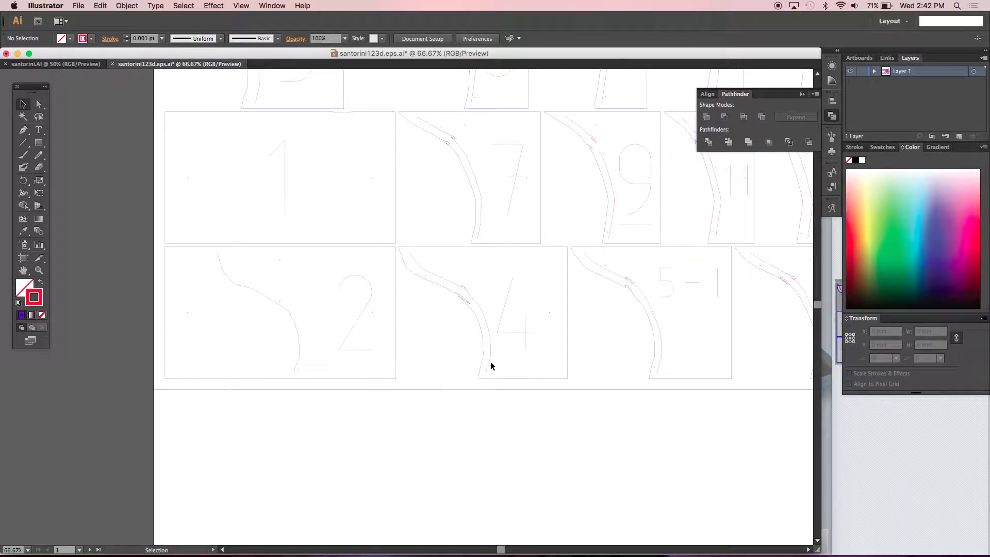
- Scroll and pan until the whole cut sheet, including pieces 14 and 15, is centred in view
scroll(559, 388, up, 6)
scroll(559, 389, right, 5)
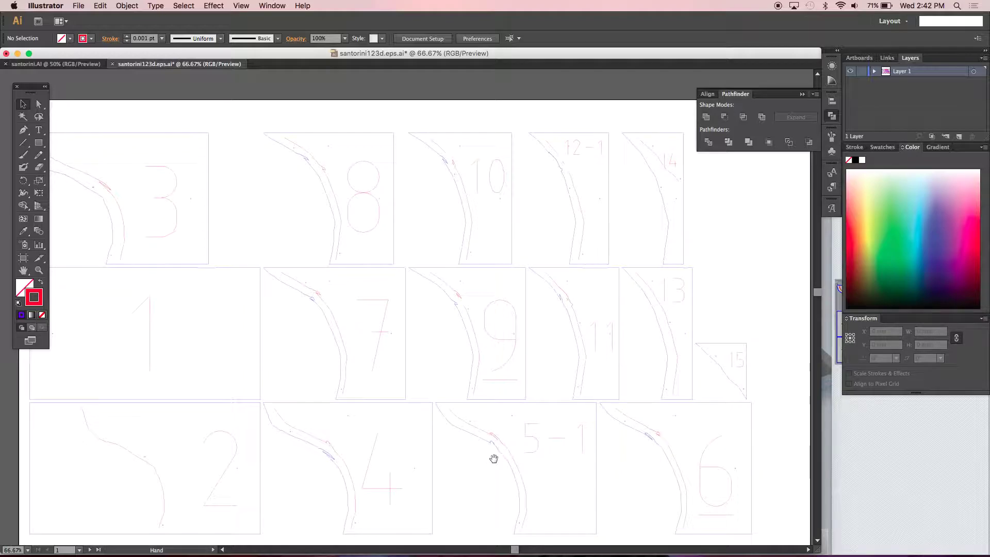
scroll(488, 435, down, 2)
scroll(464, 418, left, 5)
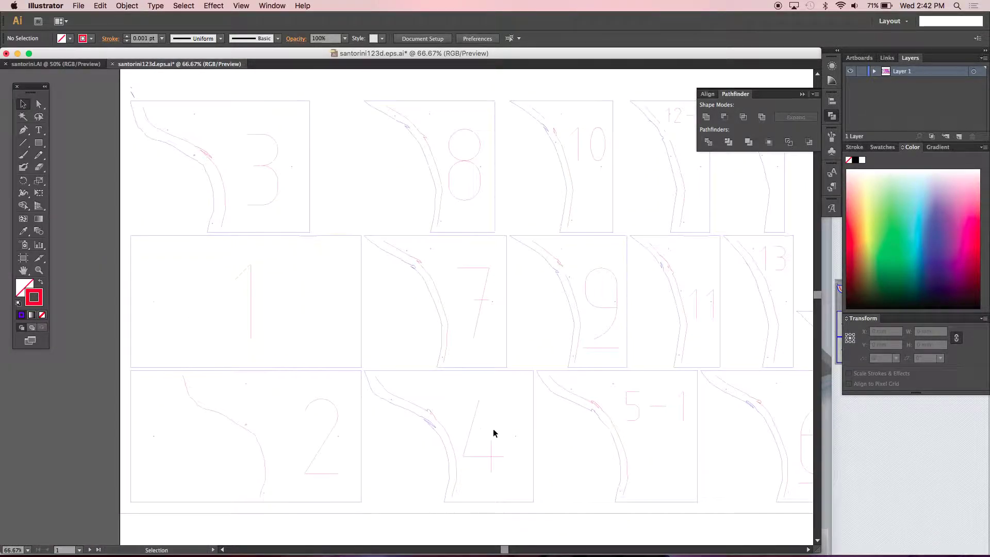
scroll(419, 372, down, 2)
scroll(419, 371, right, 5)
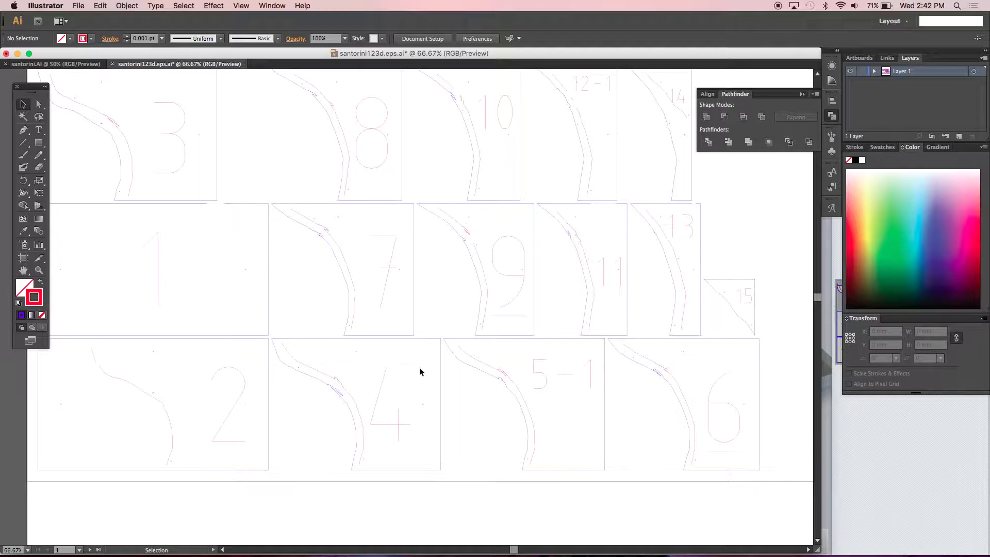
drag(342, 261, 397, 298)
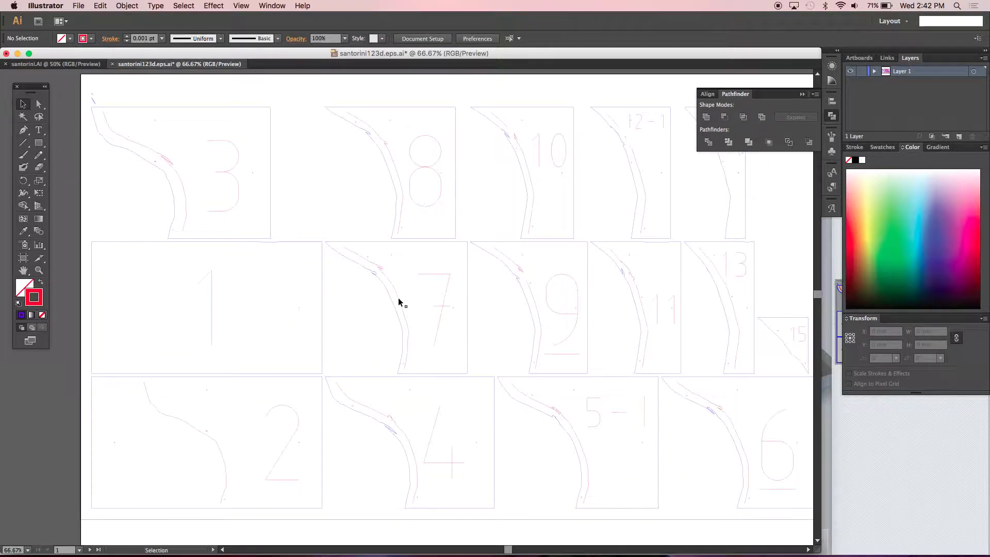
drag(636, 447, 540, 418)
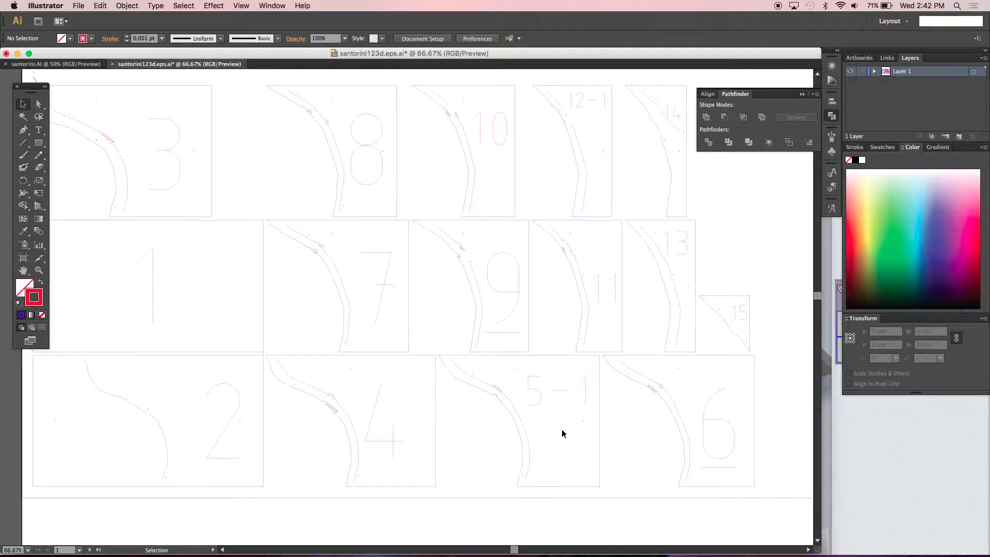
click(559, 395)
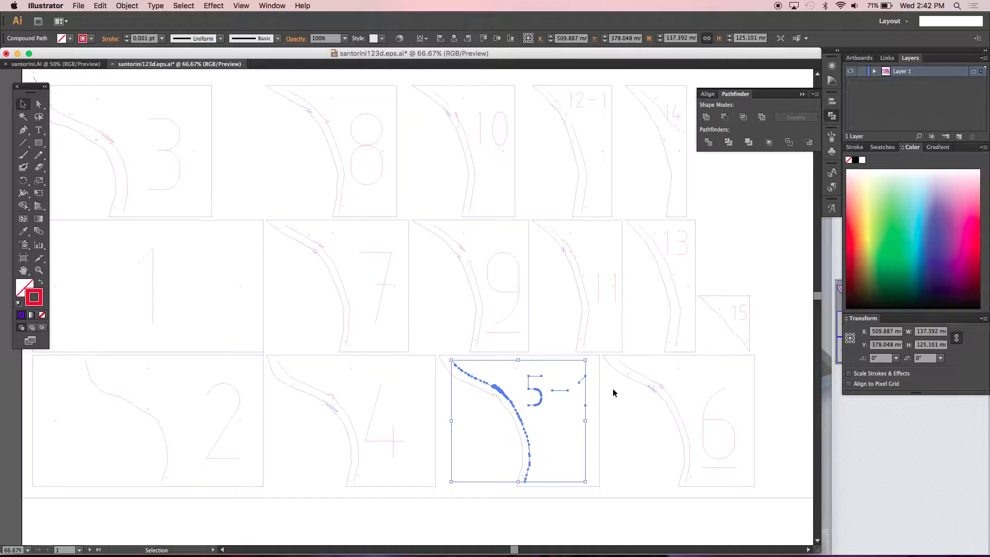
click(731, 253)
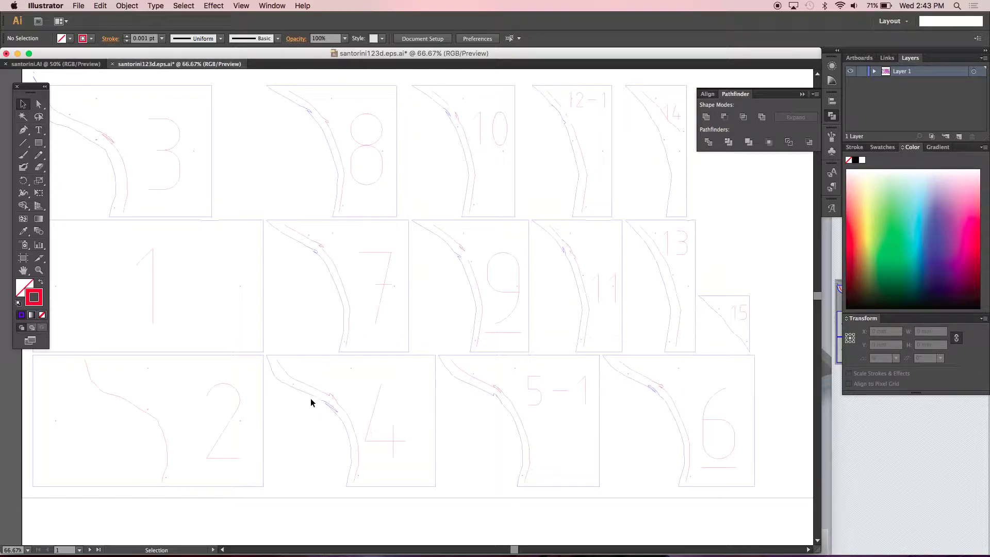
click(303, 385)
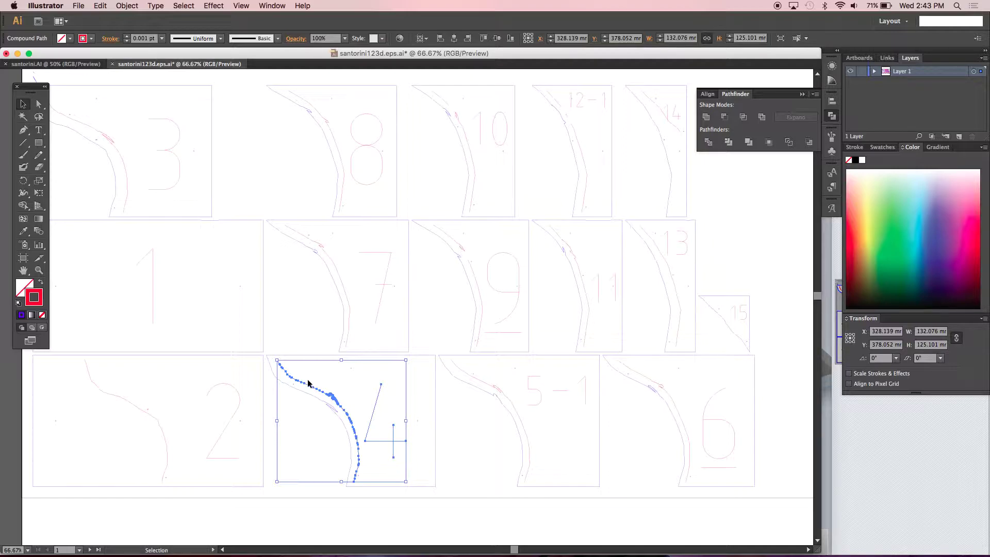
click(311, 396)
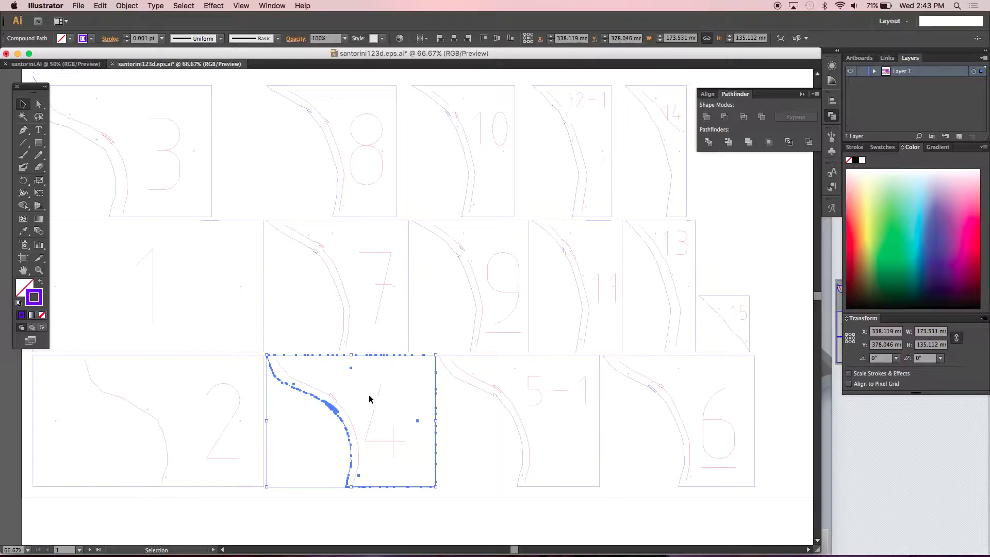
click(344, 409)
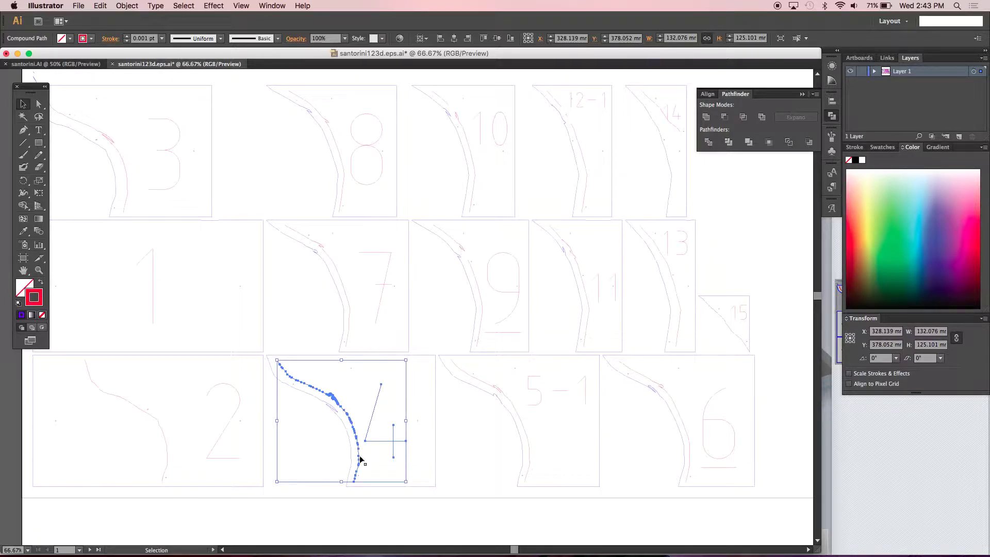
click(468, 455)
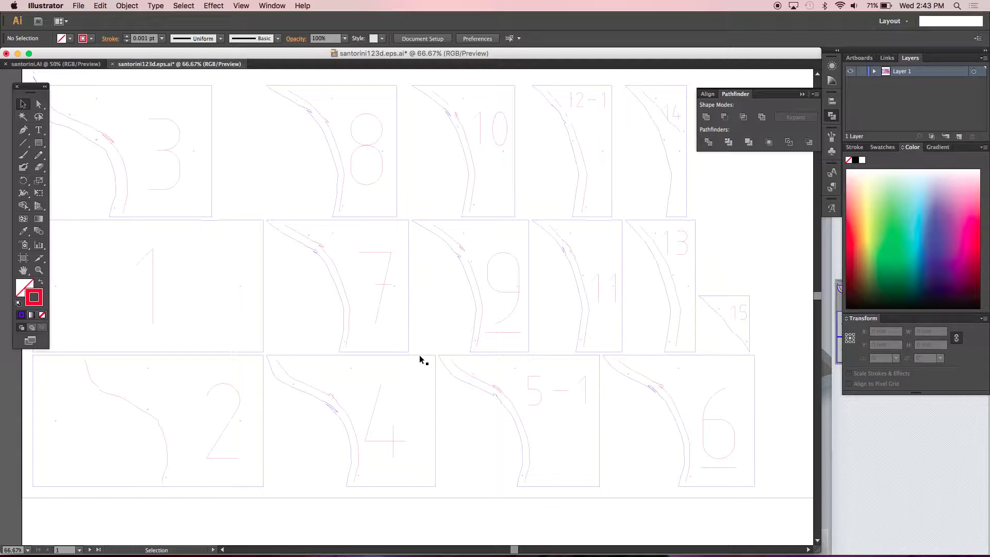
- Open a Finder window showing the Desktop folder
mouse_move(654, 555)
key(F11)
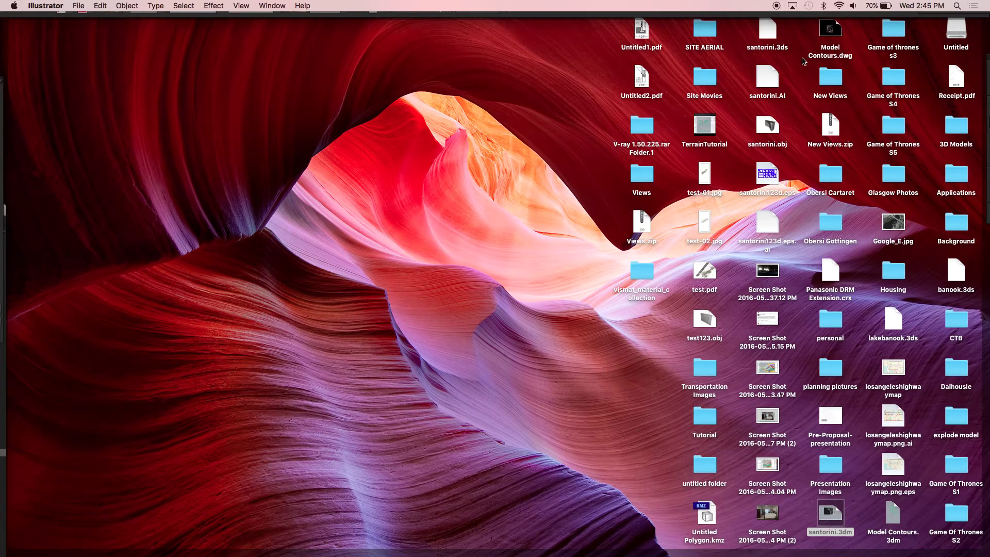
key(F11)
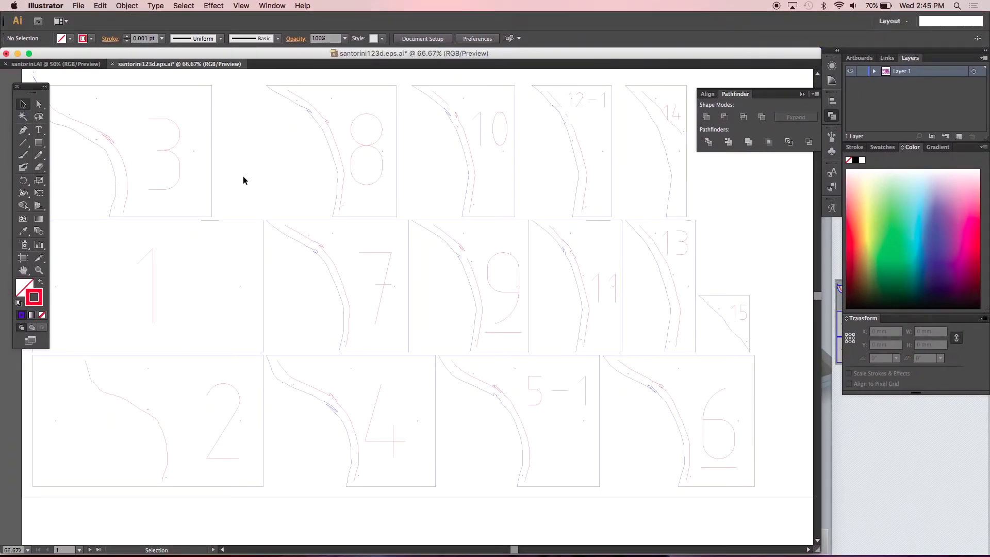
mouse_move(186, 539)
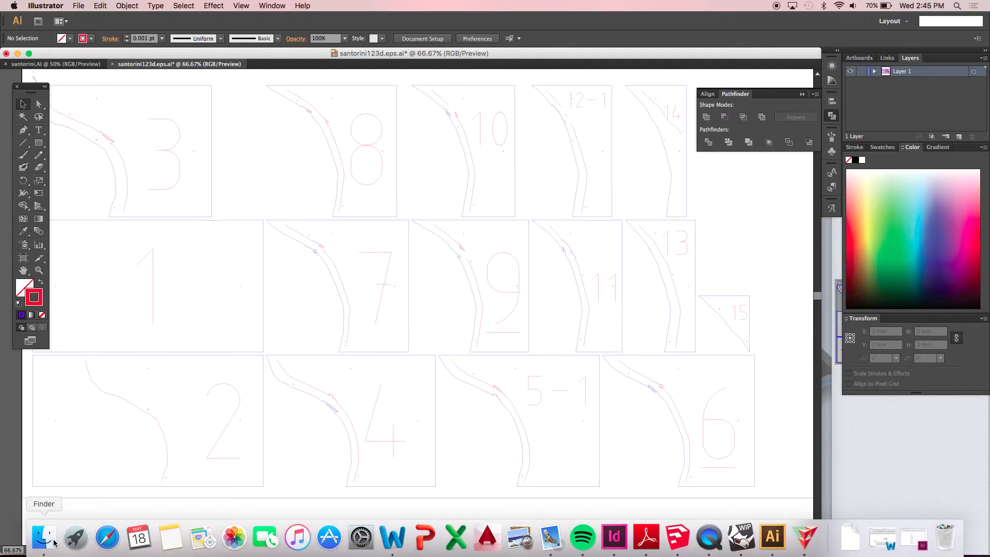
click(54, 541)
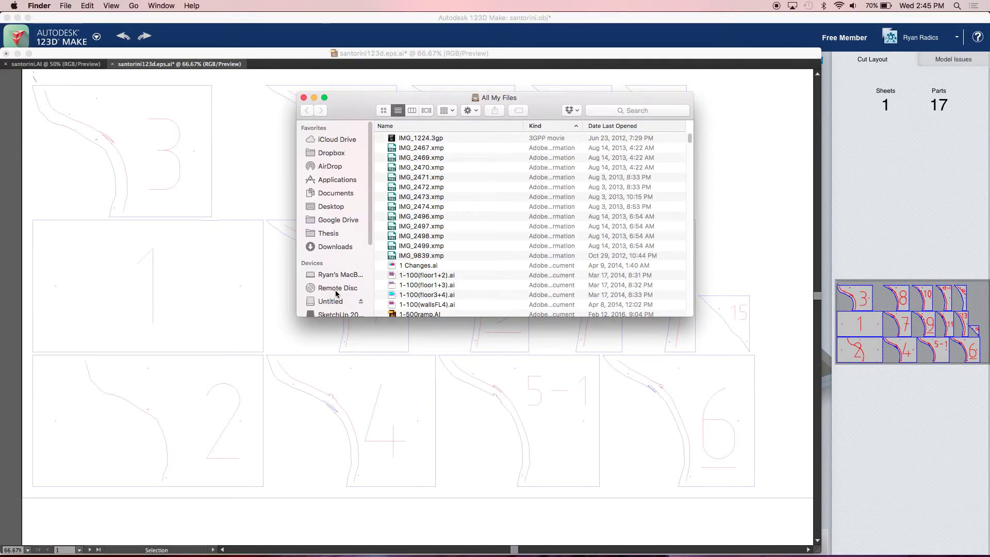
click(330, 206)
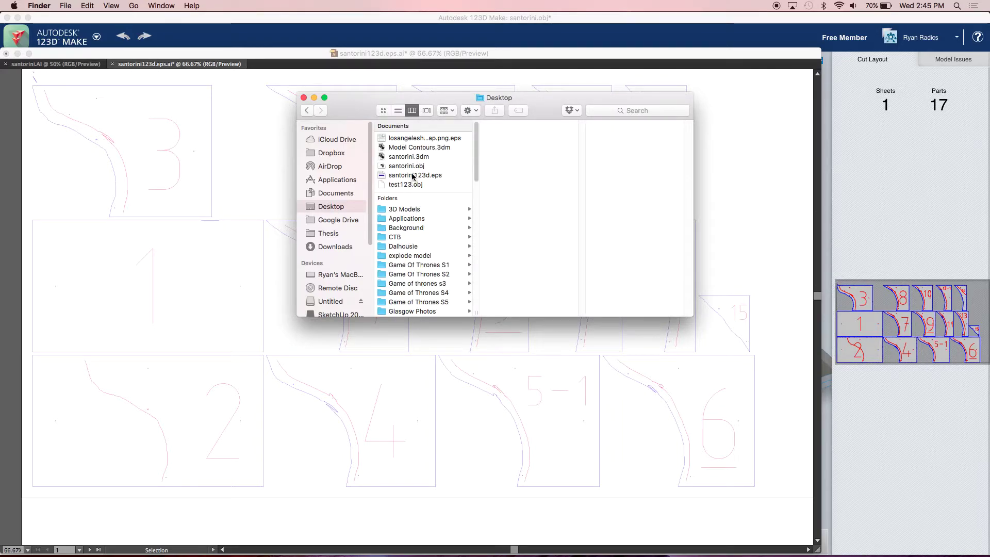
click(260, 182)
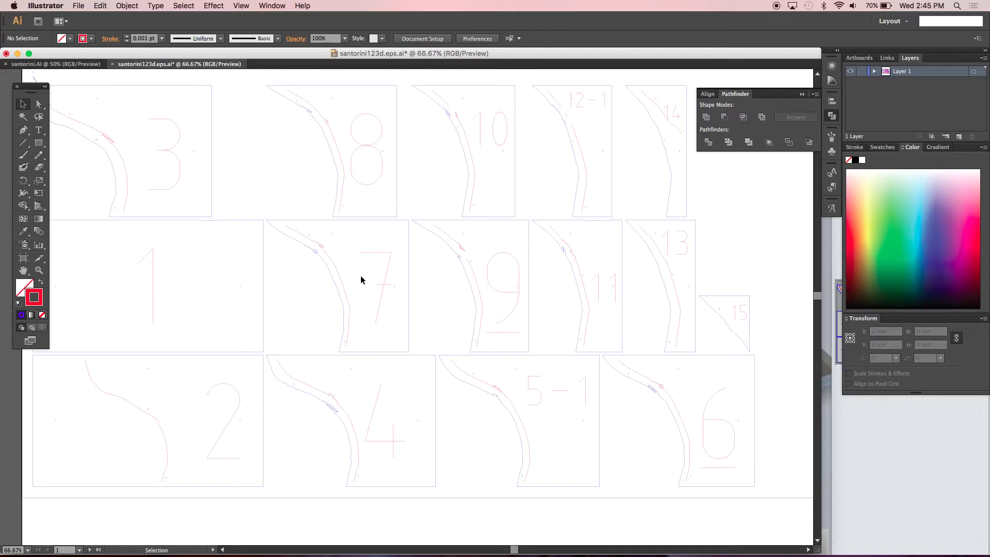
key(super+Tab)
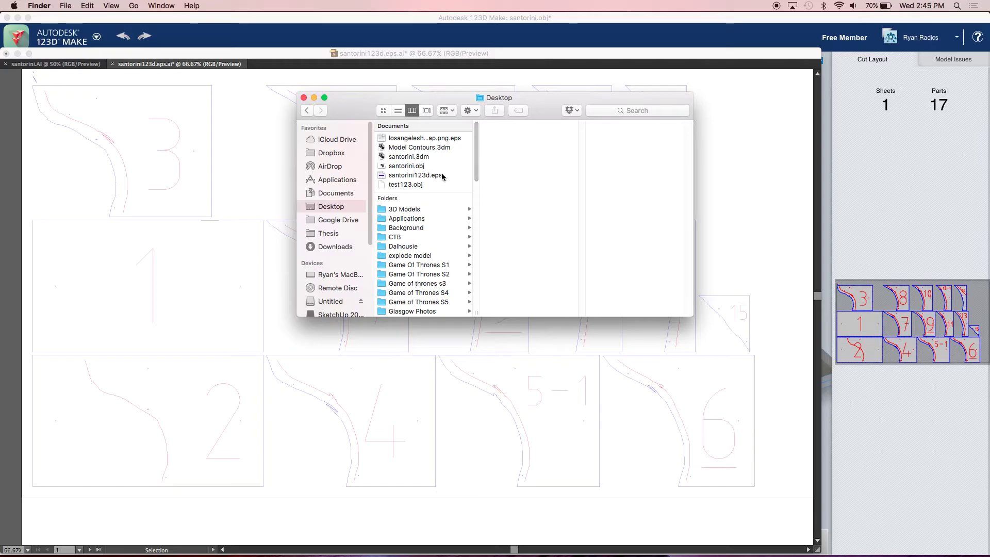
- Copy santorini.AI and santorini123d.eps.ai onto the Untitled drive
drag(479, 159, 481, 247)
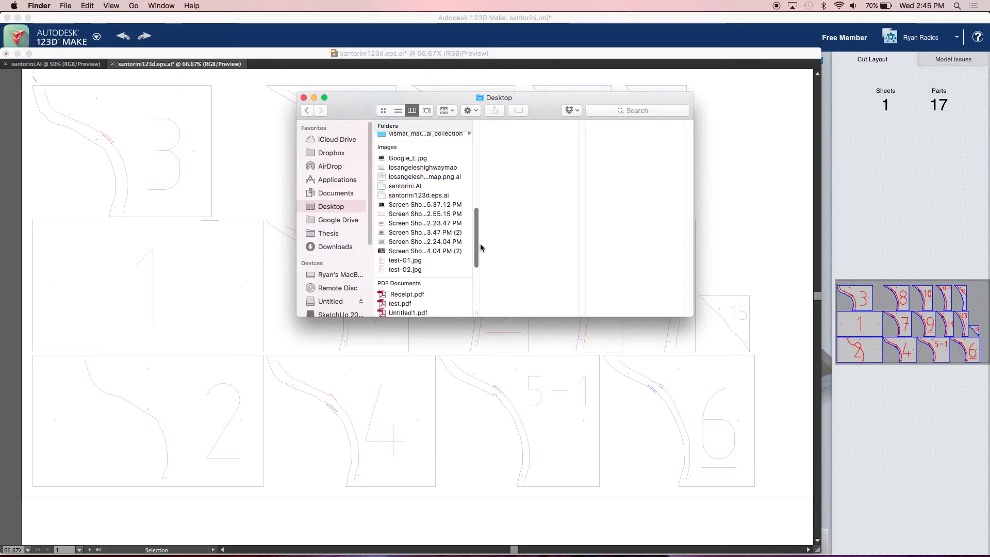
click(408, 196)
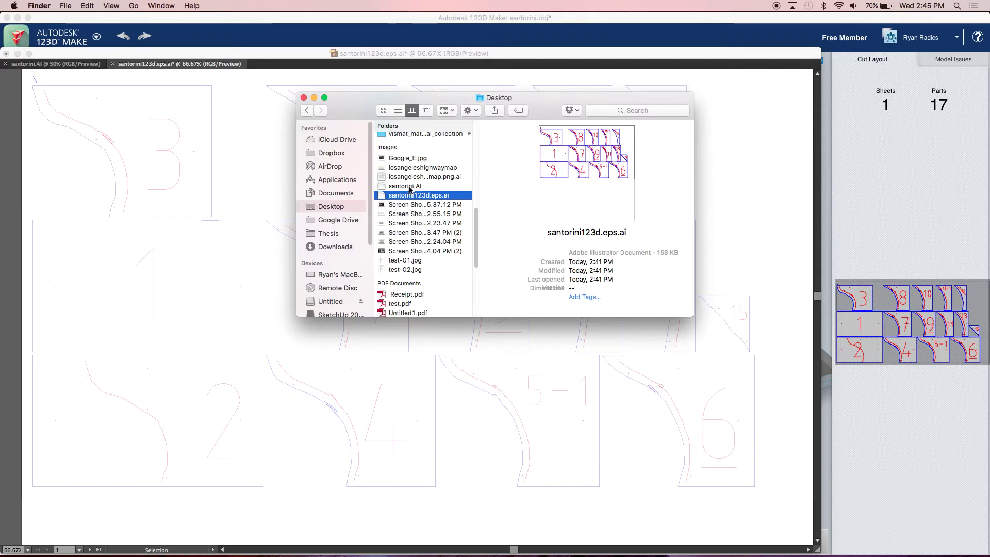
super+click(408, 186)
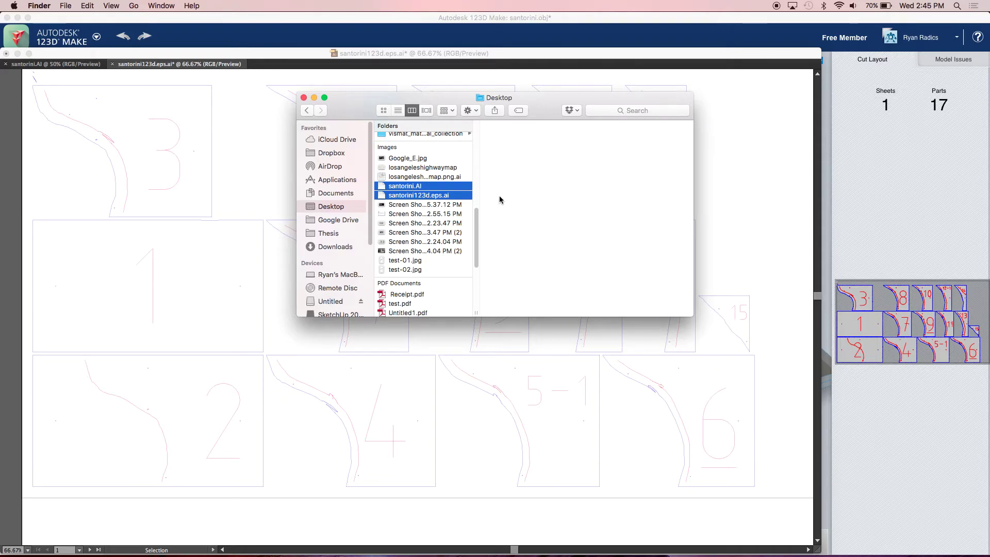
drag(405, 191, 329, 274)
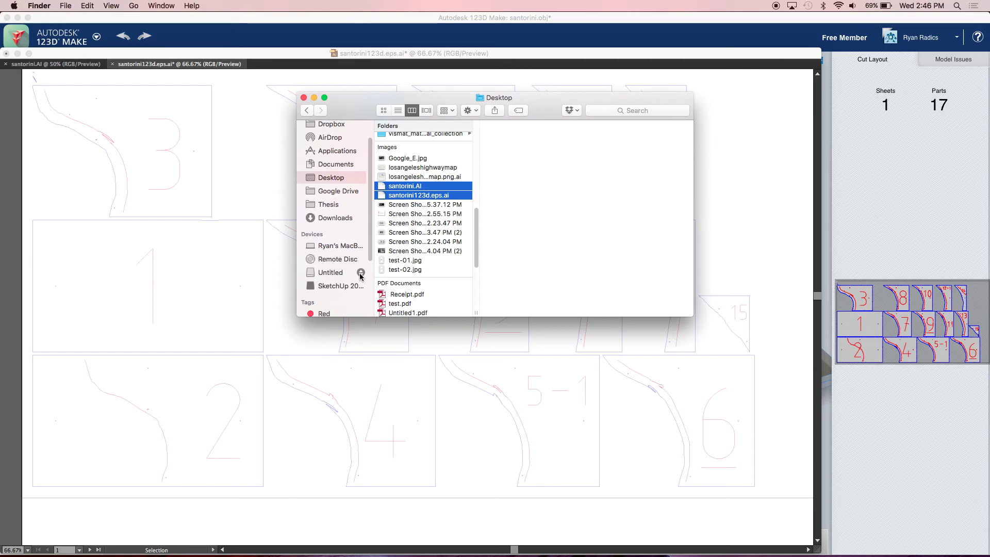
- Eject the Untitled drive and close the Finder window
click(360, 274)
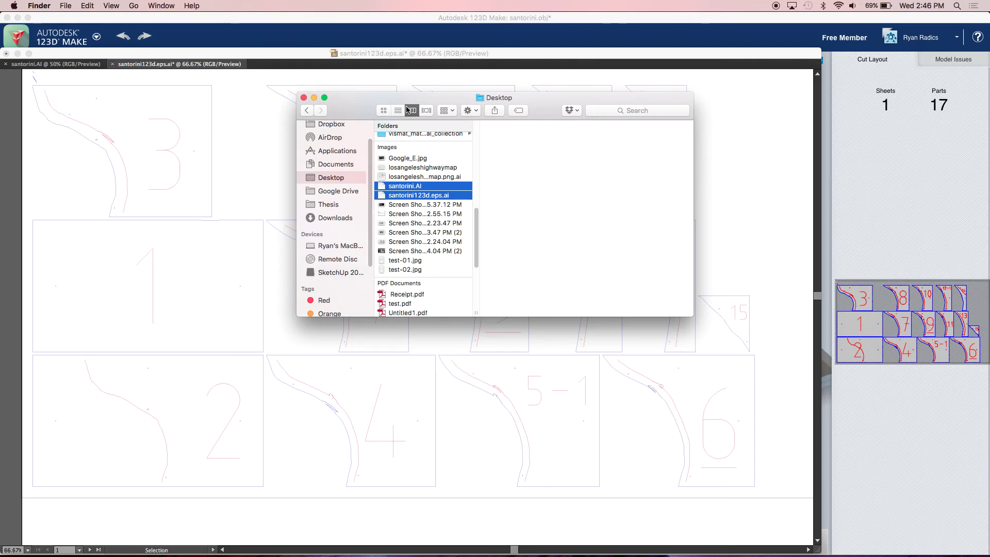
click(303, 98)
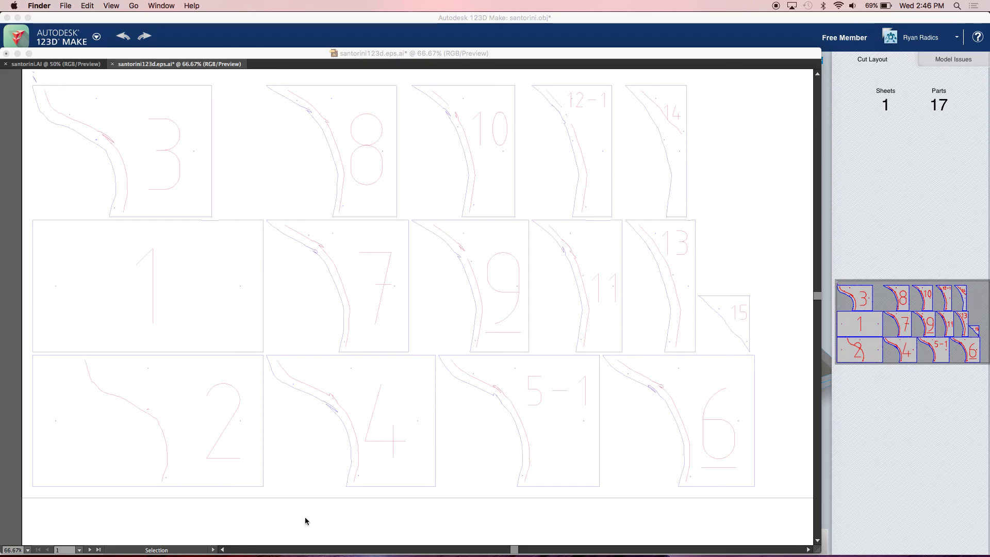
mouse_move(550, 547)
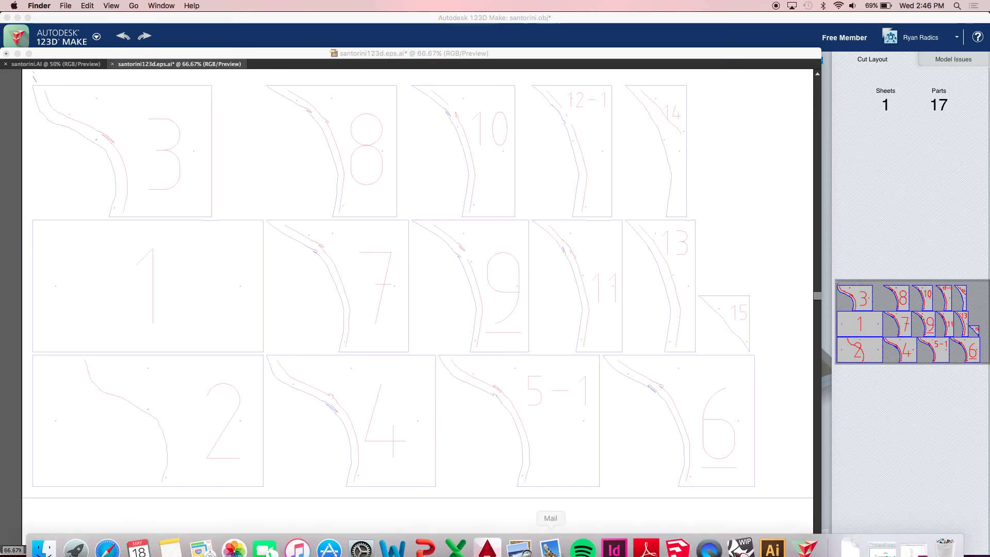
right_click(709, 537)
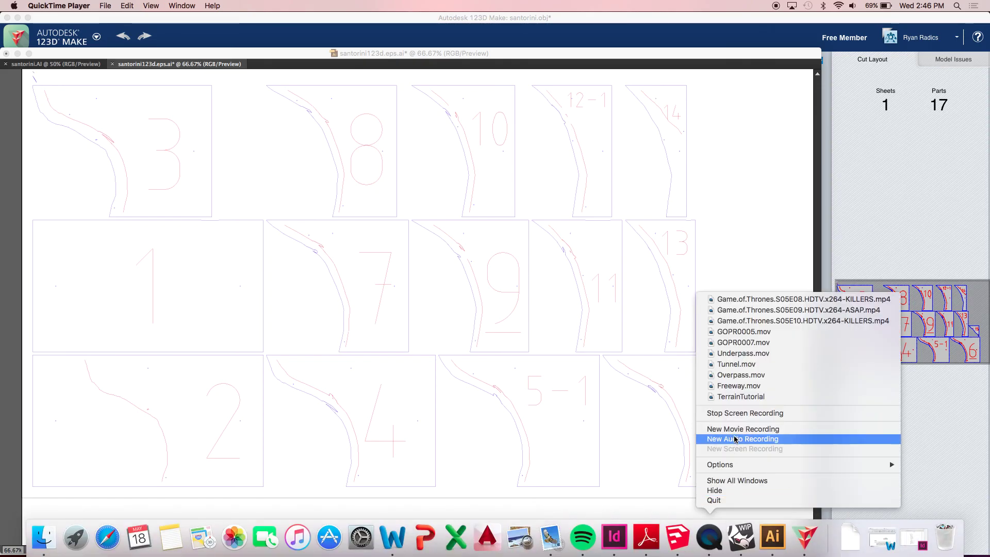